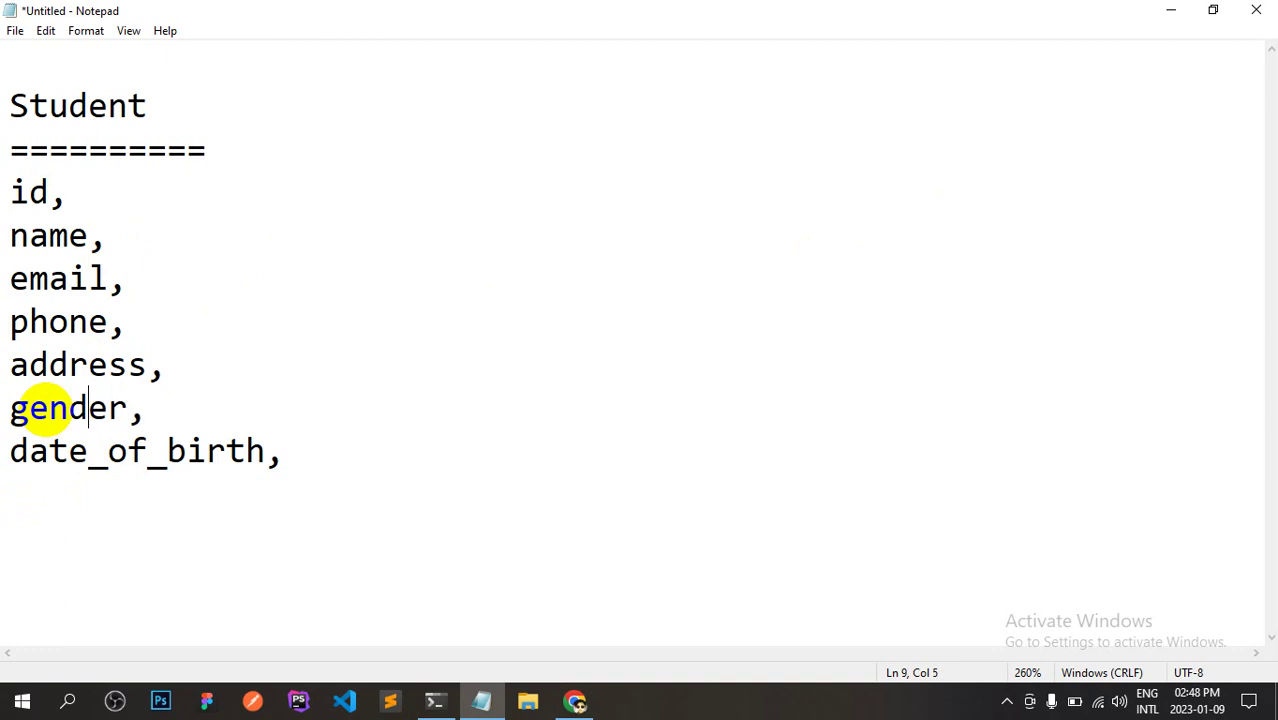
In the Notepad Student field list, add a new line below date_of_birth and begin typing 'facult'.
{"action": "left_click", "coordinate": [291, 458]}
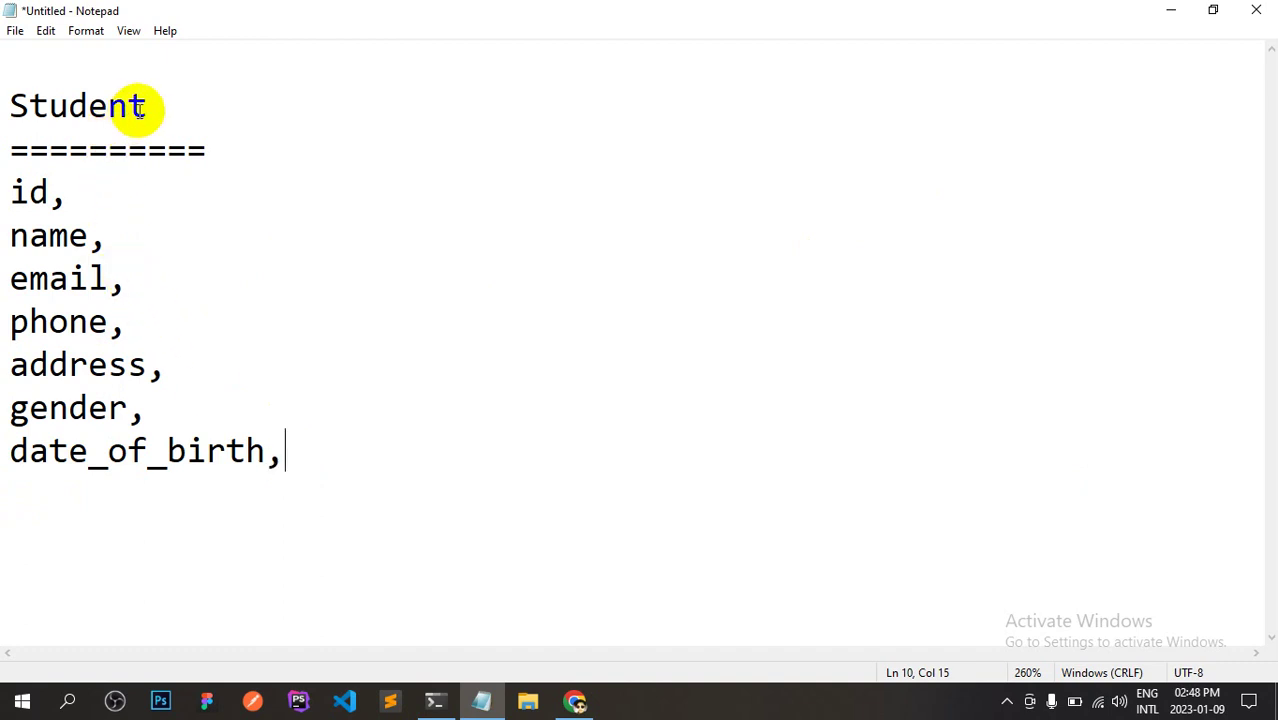
{"action": "left_click_drag", "start_coordinate": [140, 106], "coordinate": [20, 112]}
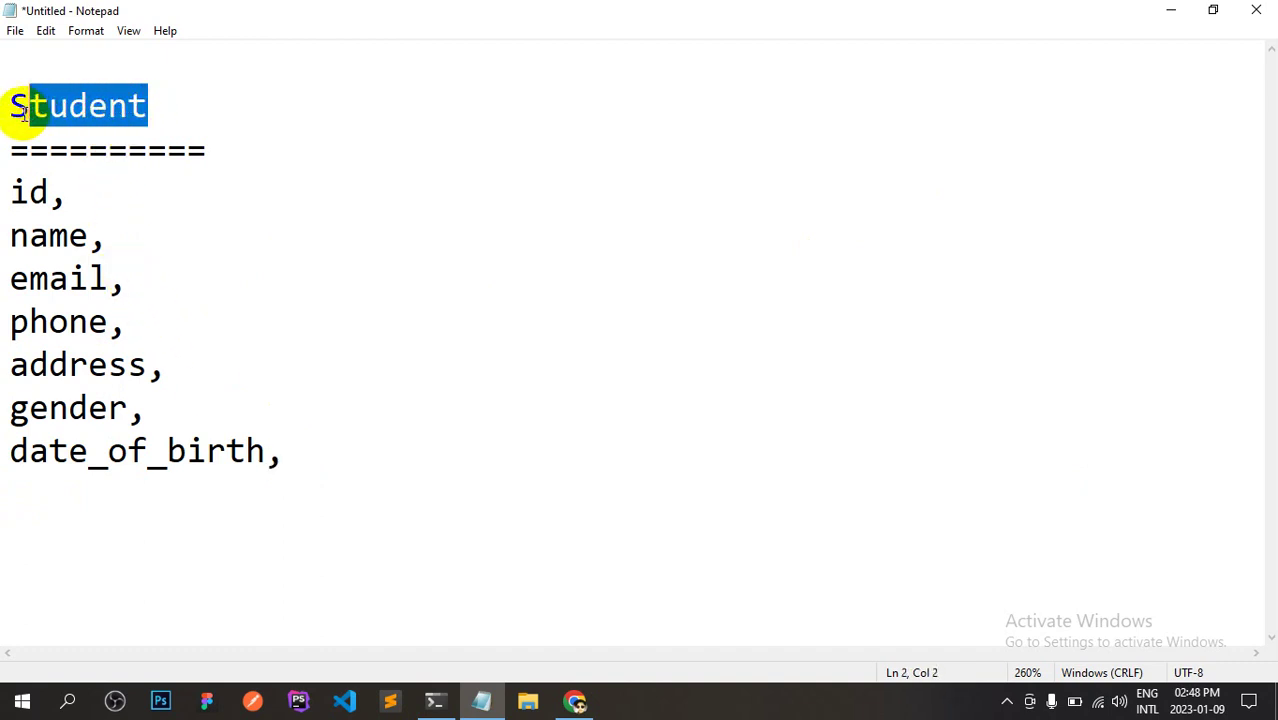
{"action": "left_click_drag", "start_coordinate": [11, 180], "coordinate": [20, 268]}
{"action": "left_click", "coordinate": [20, 268]}
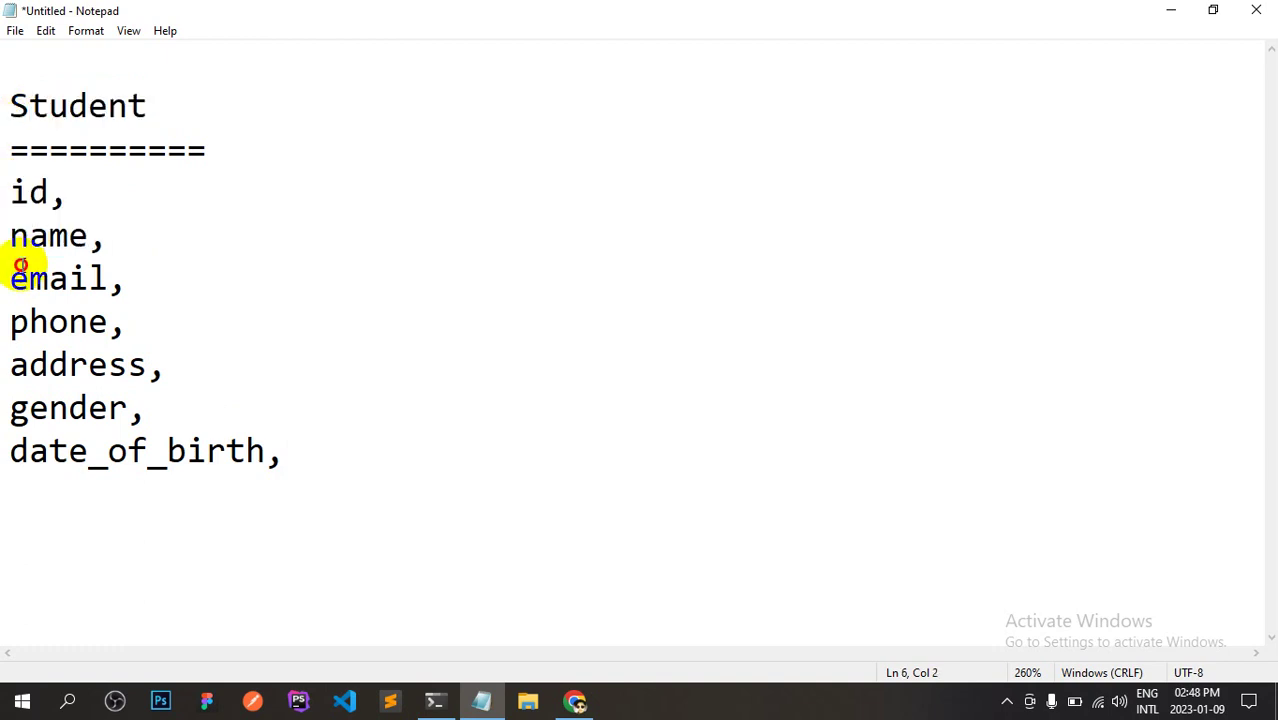
{"action": "left_click", "coordinate": [64, 196]}
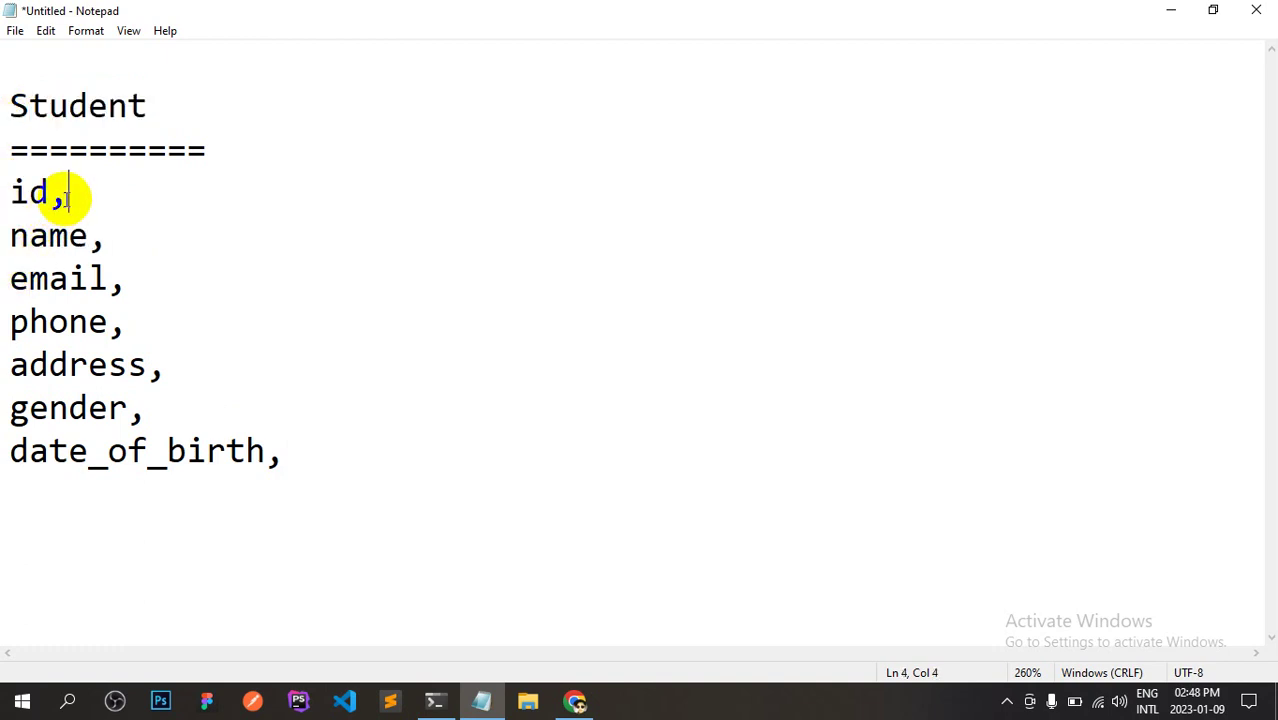
{"action": "key", "text": "Down"}
{"action": "key", "text": "Down"}
{"action": "key", "text": "Down"}
{"action": "key", "text": "Down"}
{"action": "key", "text": "Down"}
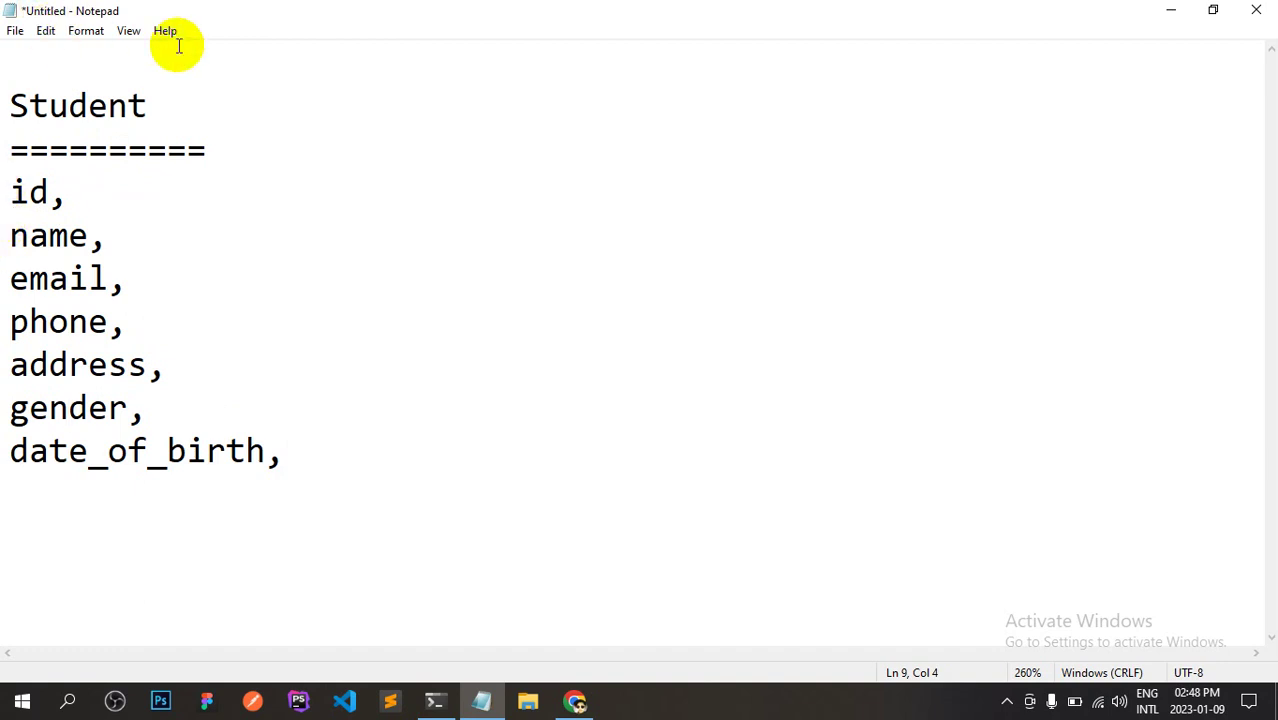
{"action": "left_click", "coordinate": [306, 450]}
{"action": "key", "text": "Return"}
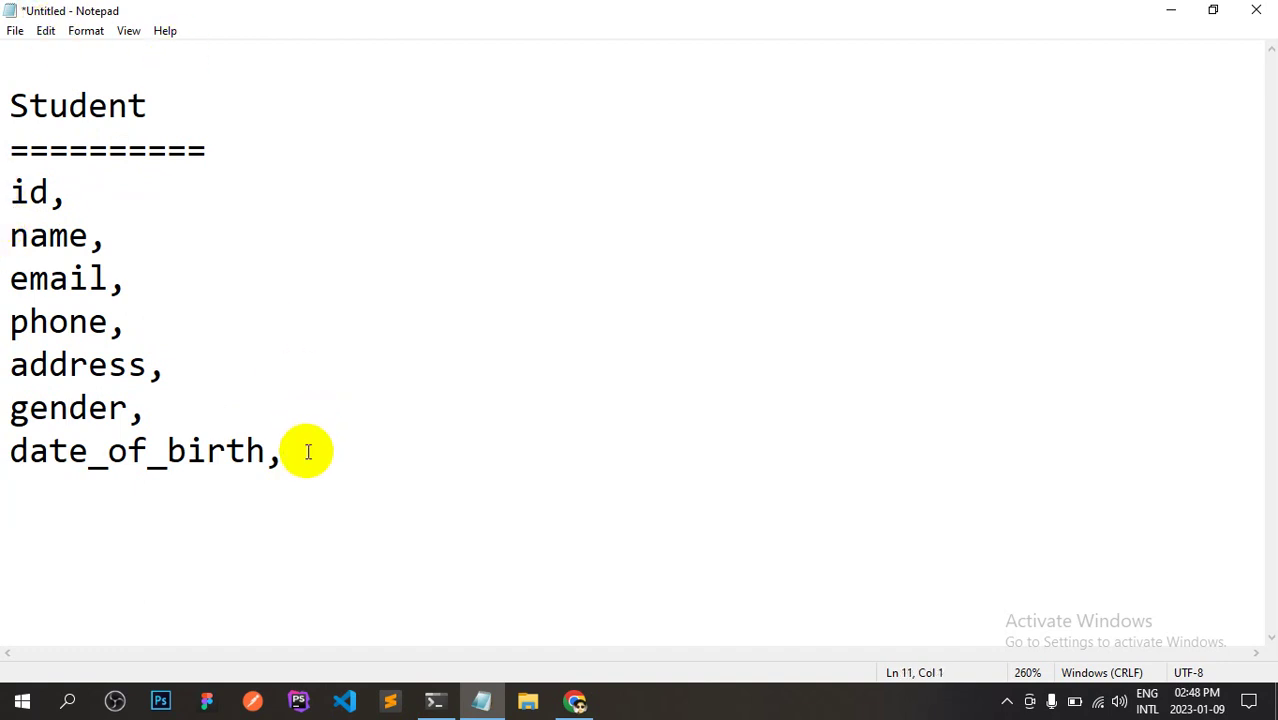
{"action": "type", "text": "facult"}
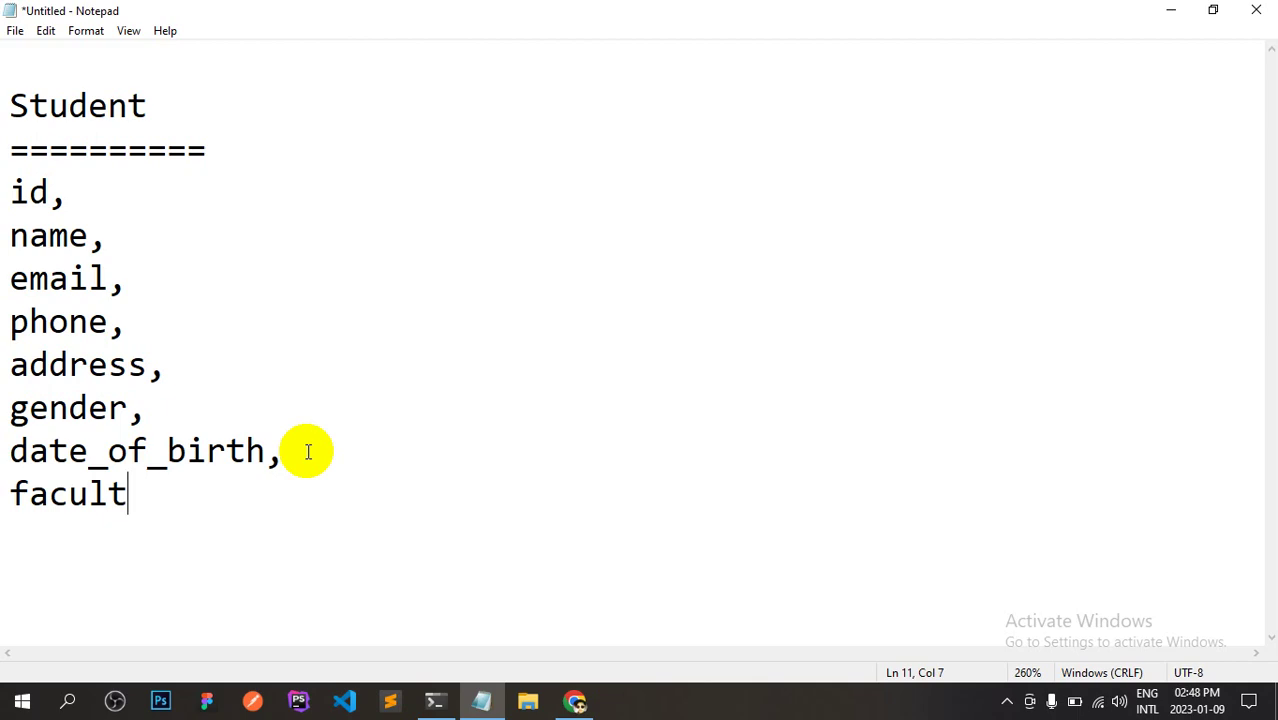
Count the Student fields in Notepad, from id through faculty.
{"action": "key", "text": "alt+Tab"}
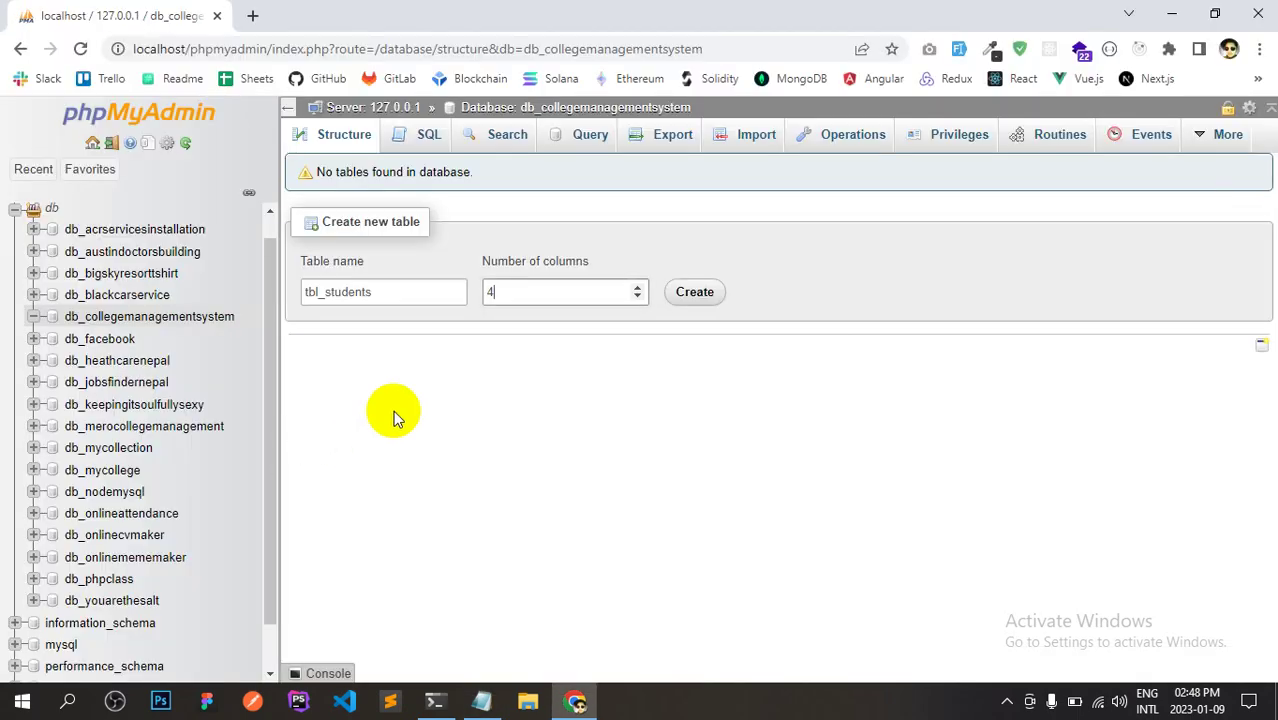
{"action": "key", "text": "alt+Tab"}
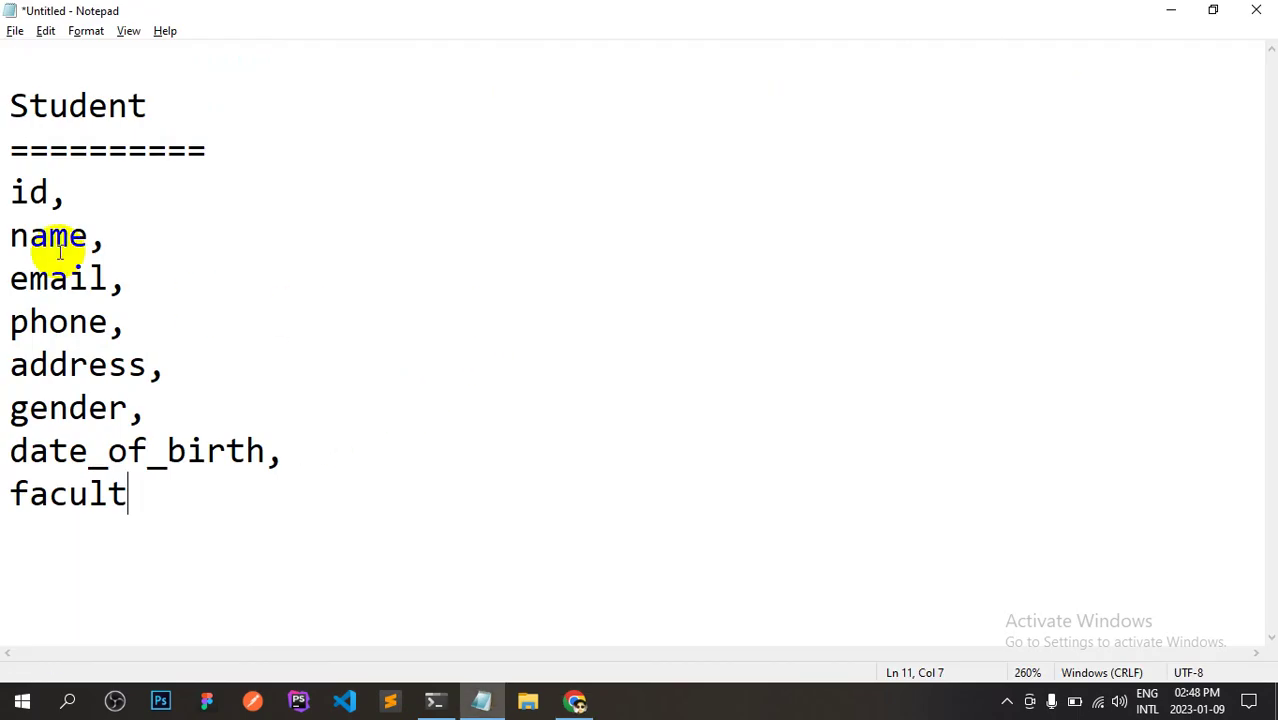
{"action": "left_click", "coordinate": [48, 226]}
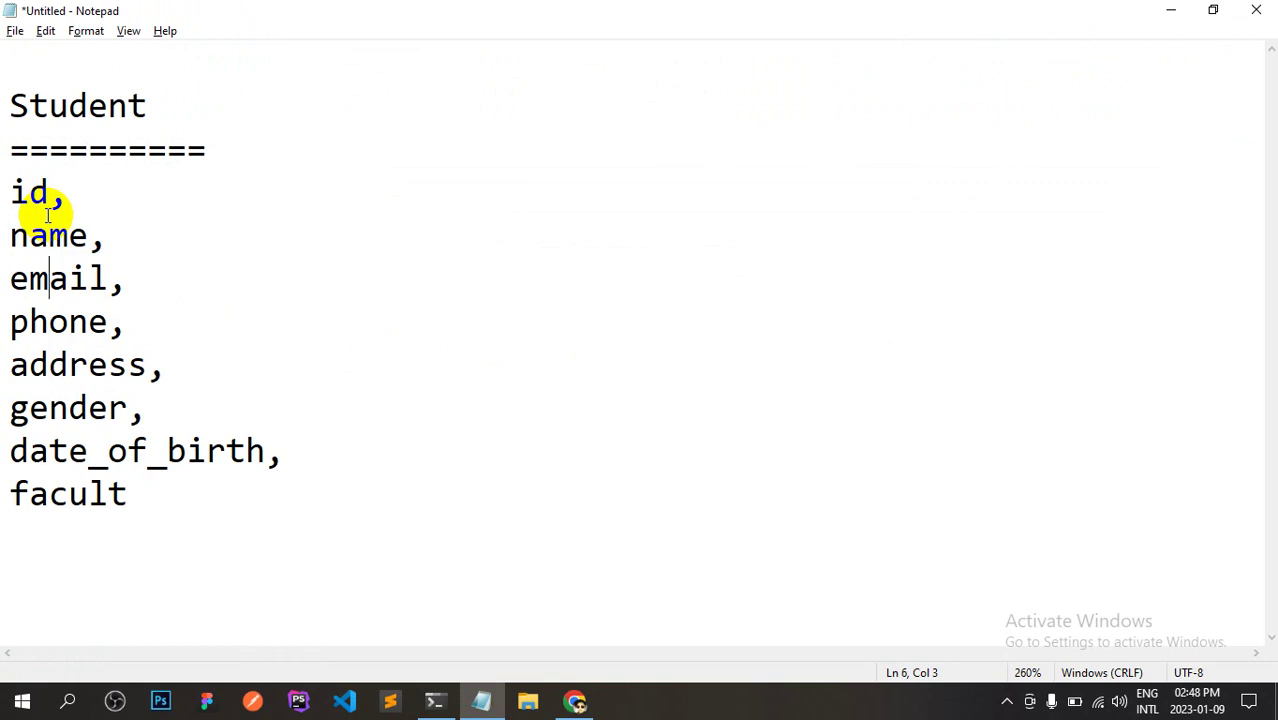
{"action": "key", "text": "Up"}
{"action": "key", "text": "Down"}
{"action": "double_click", "coordinate": [43, 195]}
{"action": "key", "text": "ctrl+c"}
{"action": "left_click_drag", "start_coordinate": [88, 236], "coordinate": [29, 236]}
{"action": "left_click_drag", "start_coordinate": [107, 280], "coordinate": [32, 282]}
{"action": "left_click_drag", "start_coordinate": [88, 322], "coordinate": [31, 322]}
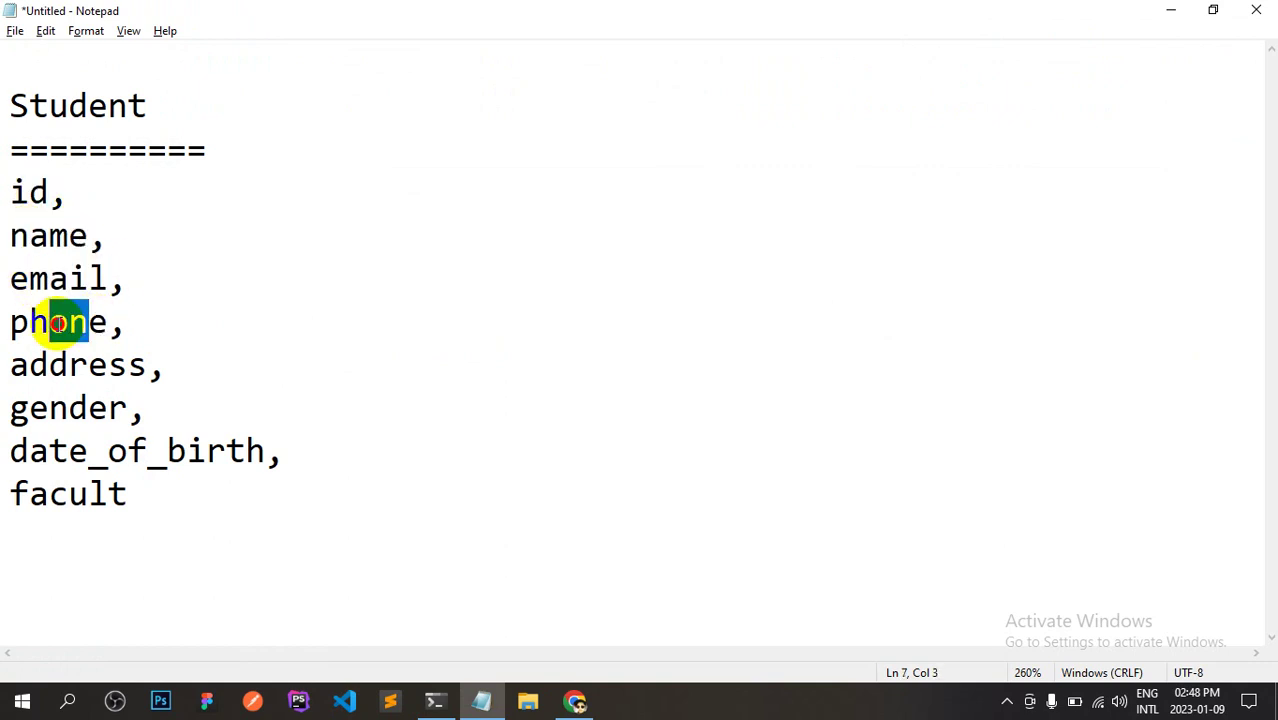
{"action": "left_click_drag", "start_coordinate": [128, 365], "coordinate": [10, 365]}
{"action": "left_click_drag", "start_coordinate": [70, 408], "coordinate": [4, 418]}
{"action": "left_click_drag", "start_coordinate": [68, 451], "coordinate": [23, 448]}
{"action": "left_click_drag", "start_coordinate": [88, 494], "coordinate": [3, 210]}
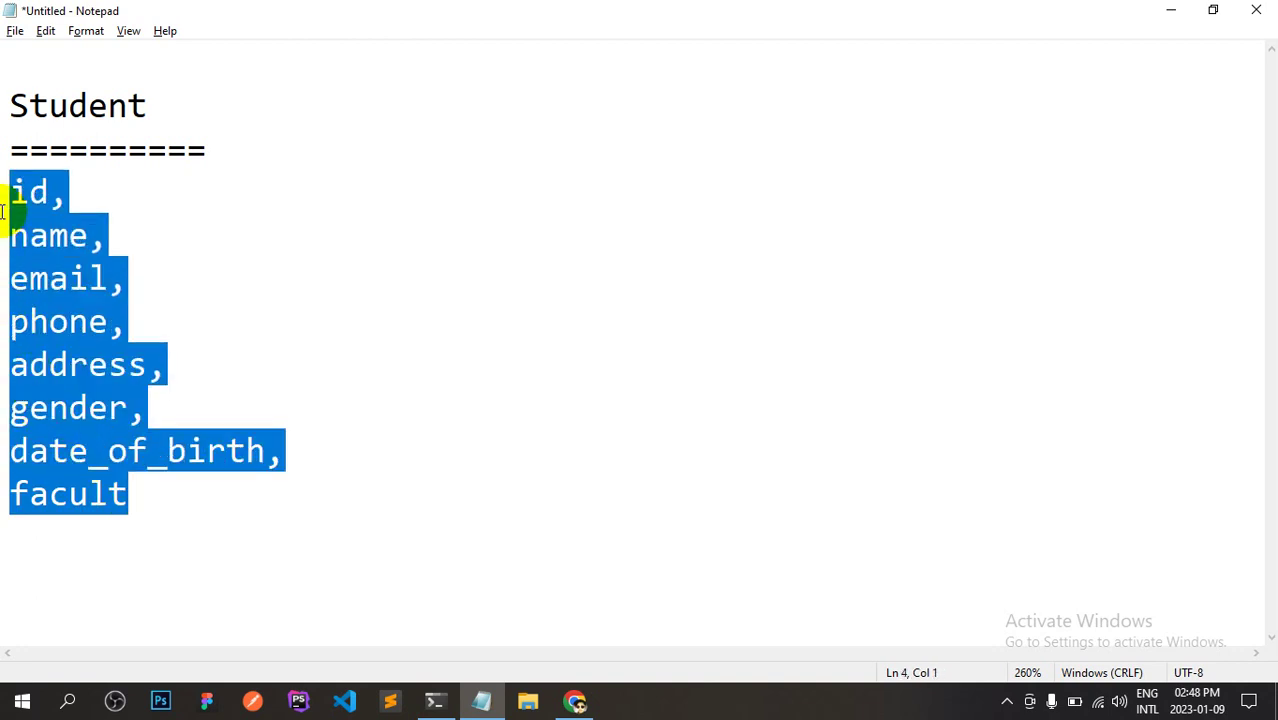
Change the number of columns from 4 to 8 and create tbl_students.
{"action": "key", "text": "alt+Tab"}
{"action": "left_click_drag", "start_coordinate": [514, 289], "coordinate": [480, 297]}
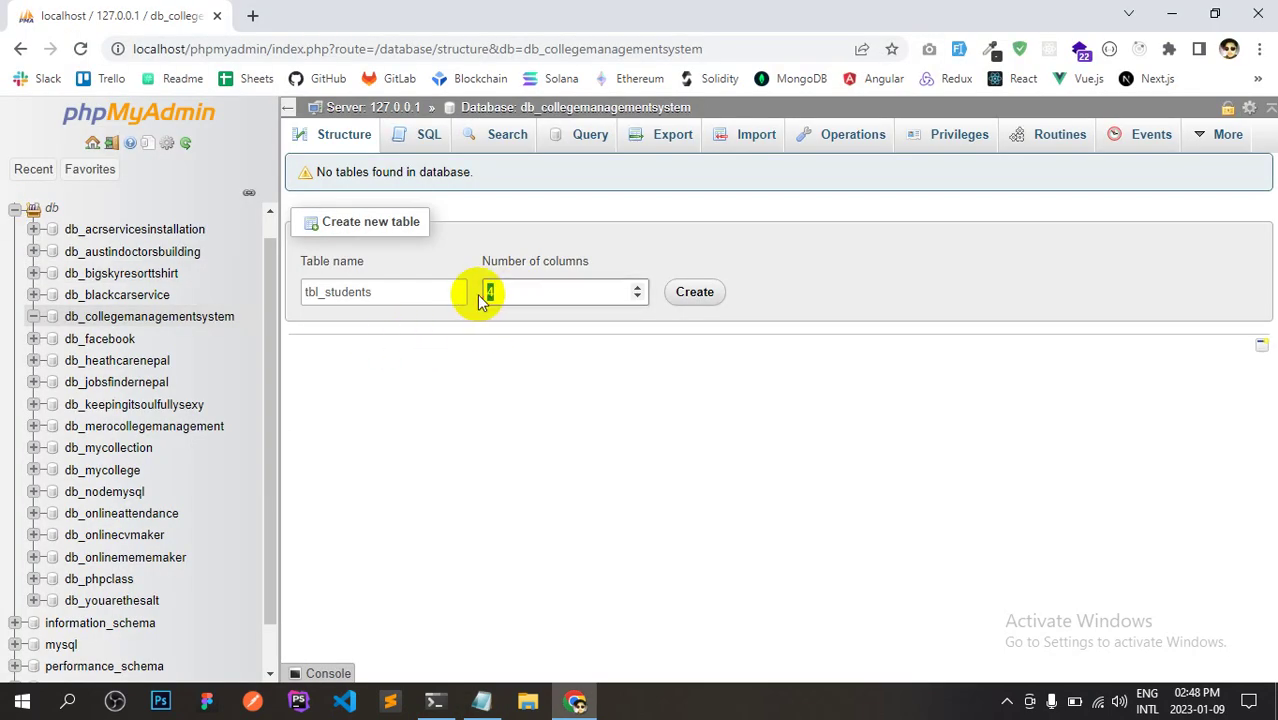
{"action": "type", "text": "8"}
{"action": "key", "text": "alt+Tab"}
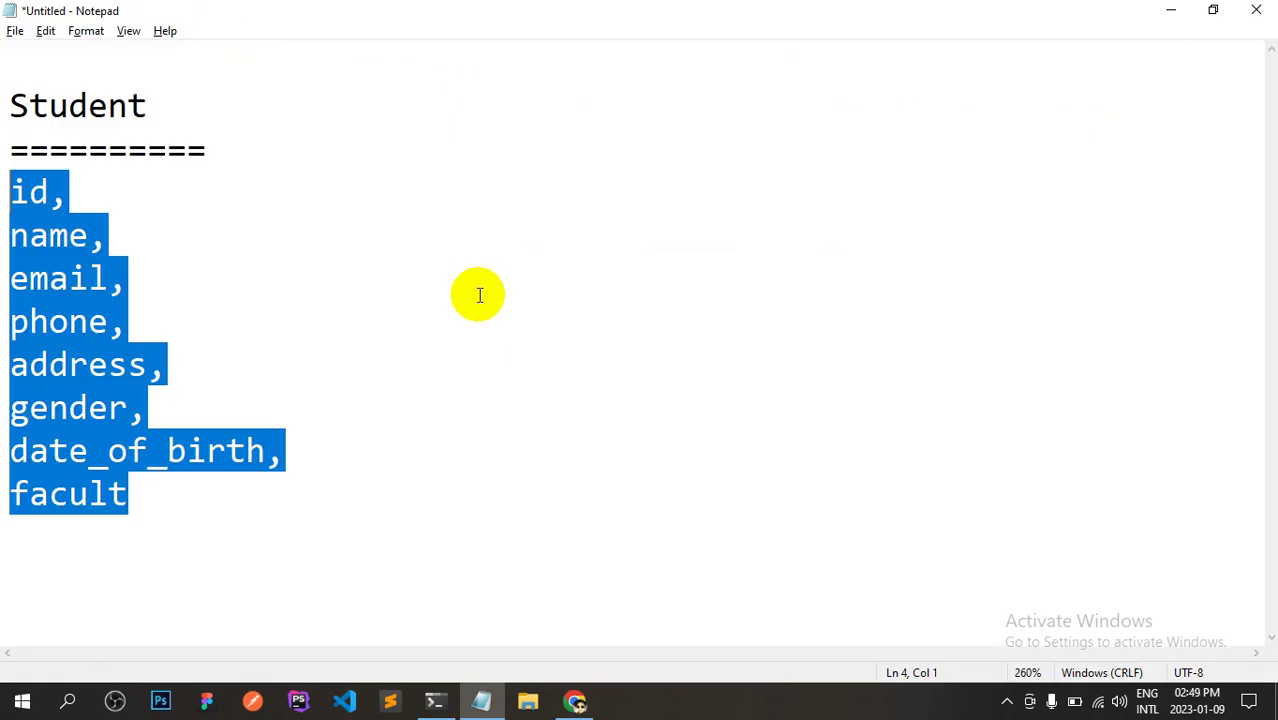
{"action": "left_click", "coordinate": [116, 541]}
{"action": "key", "text": "alt+Tab"}
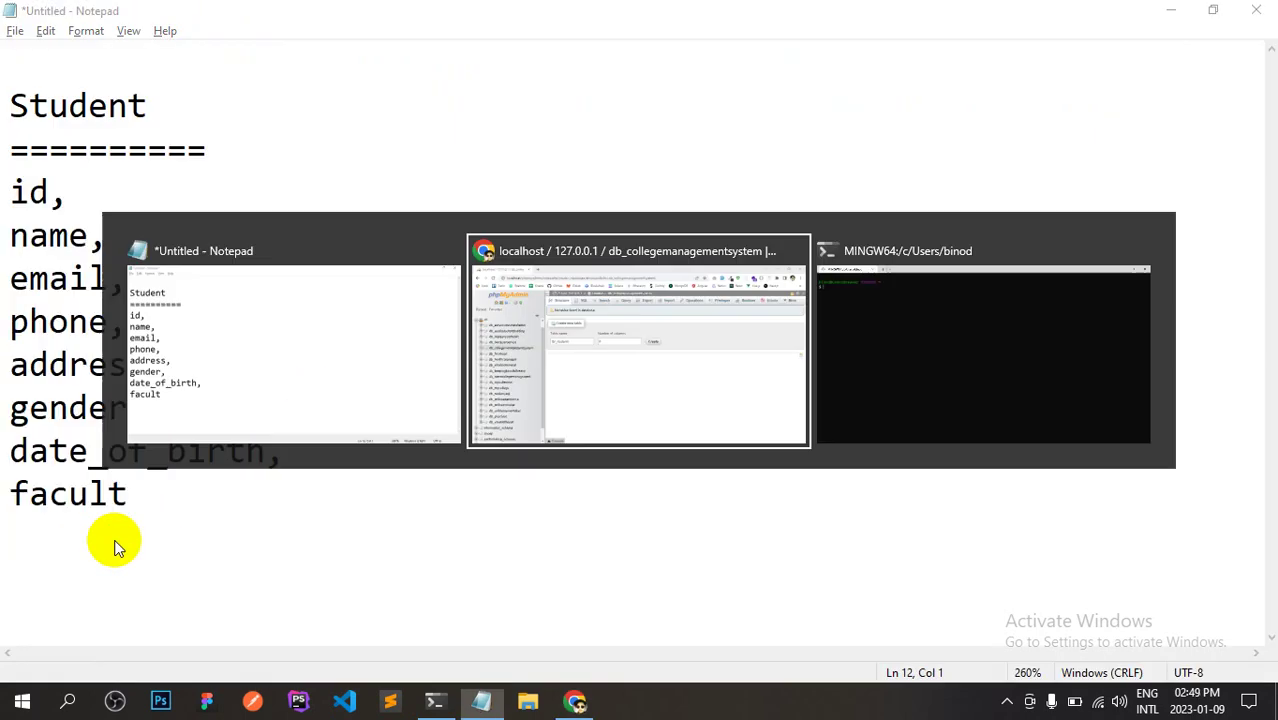
{"action": "key", "text": "alt+Tab"}
{"action": "key", "text": "alt+Tab"}
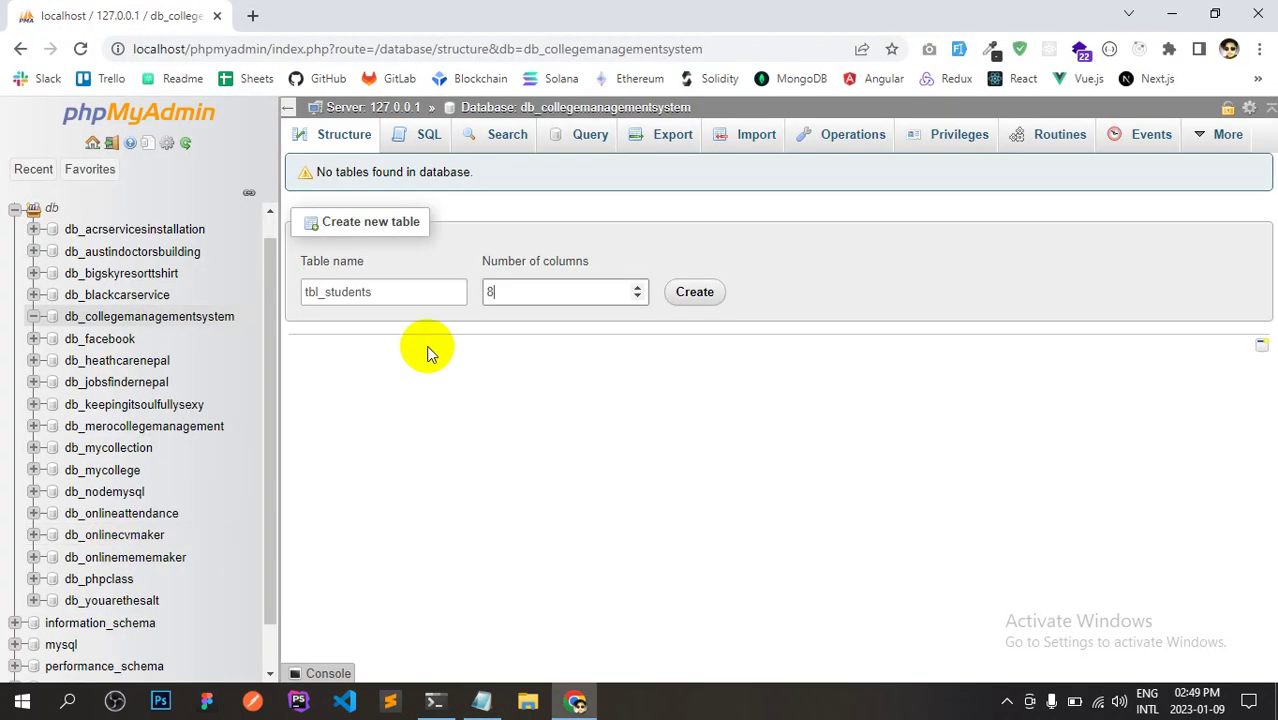
{"action": "left_click", "coordinate": [700, 296]}
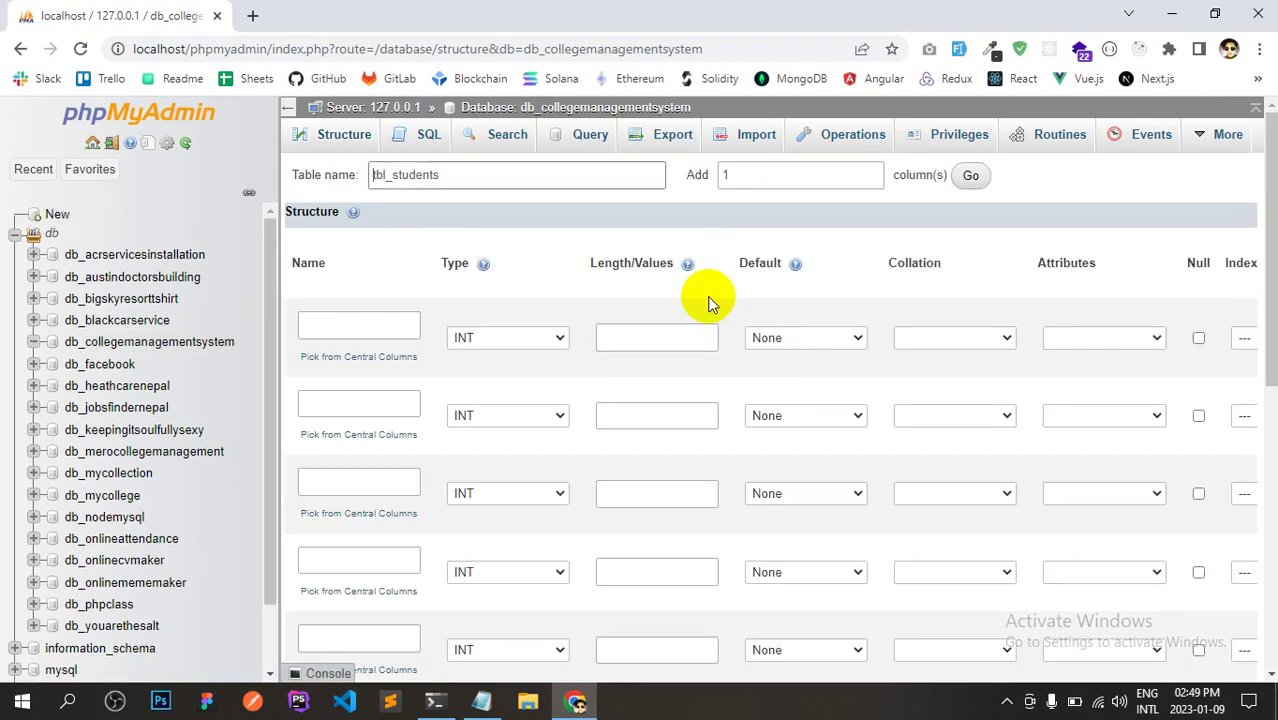
Compare the Notepad field list with the new tbl_students column form.
{"action": "key", "text": "alt+Tab"}
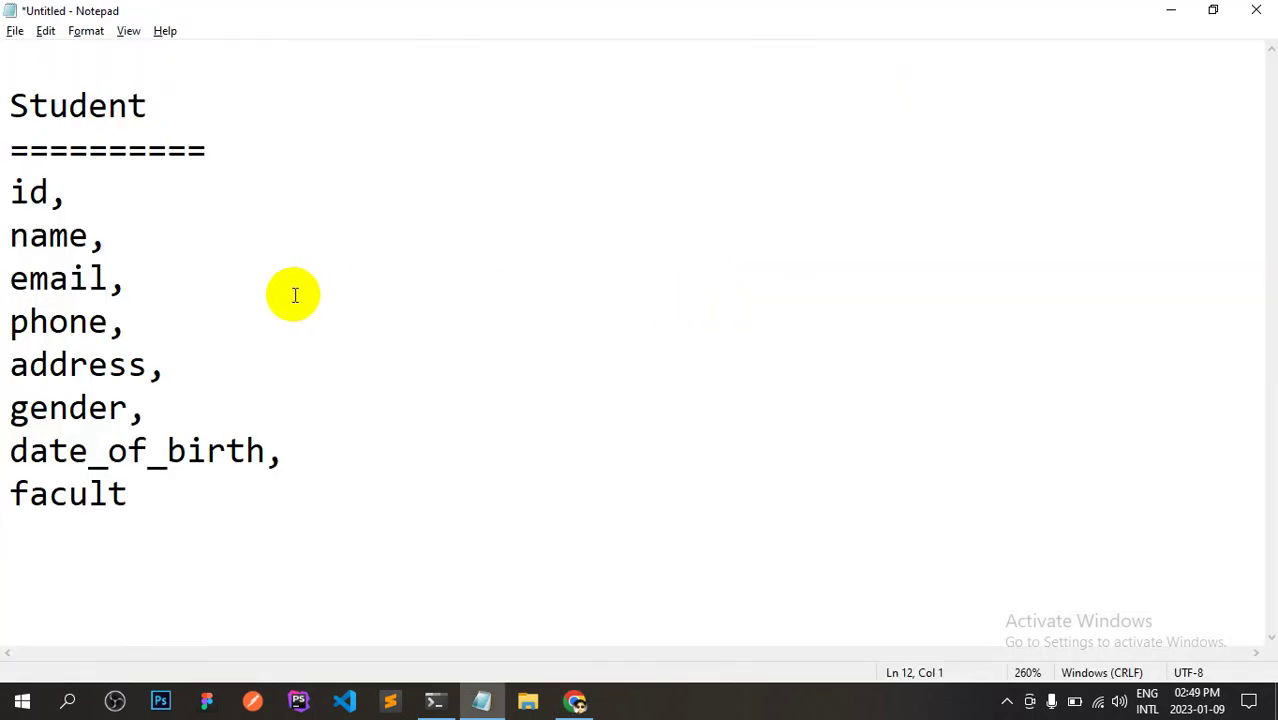
{"action": "key", "text": "alt+Tab"}
{"action": "key", "text": "alt+Tab"}
{"action": "key", "text": "alt+Tab"}
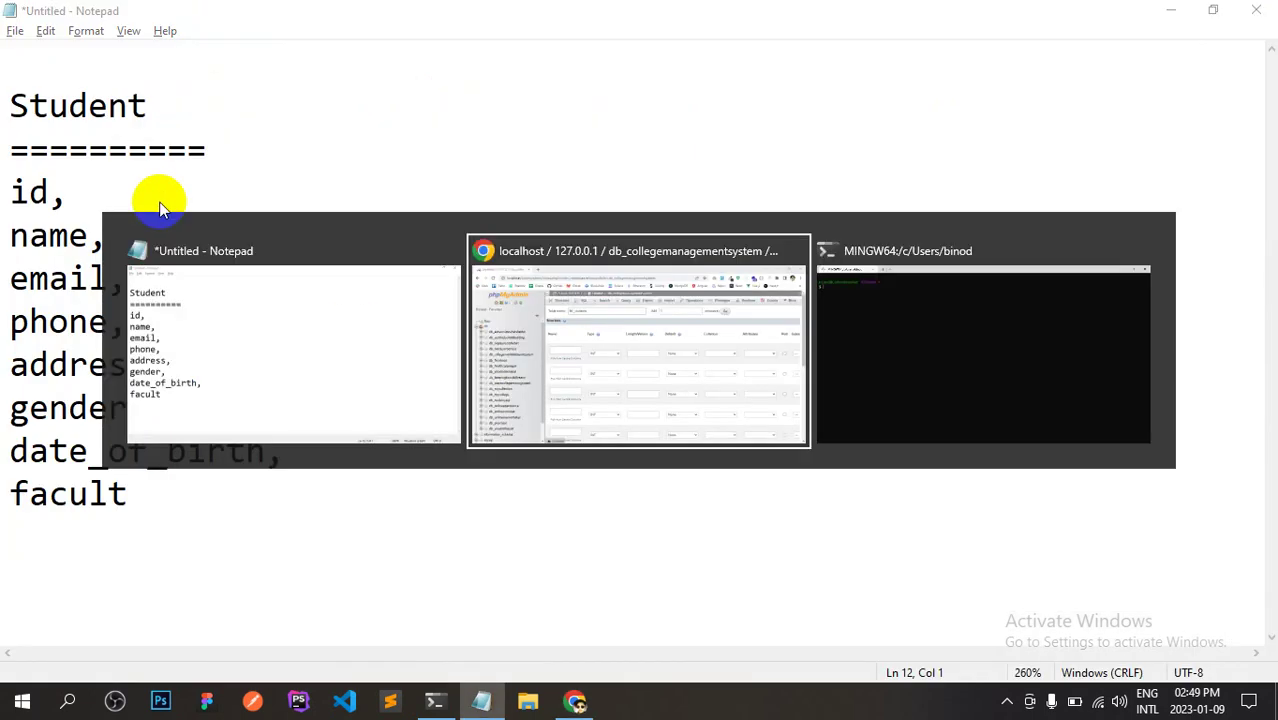
{"action": "key", "text": "alt+Tab"}
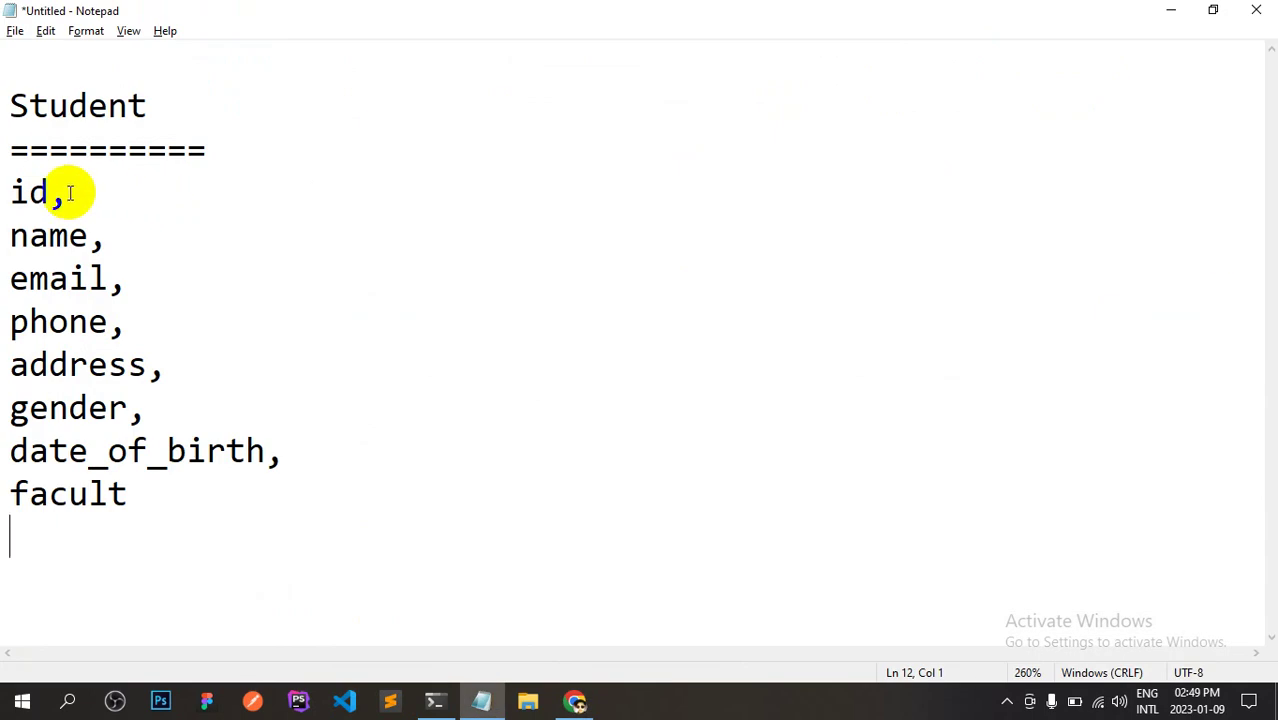
{"action": "key", "text": "alt+Tab"}
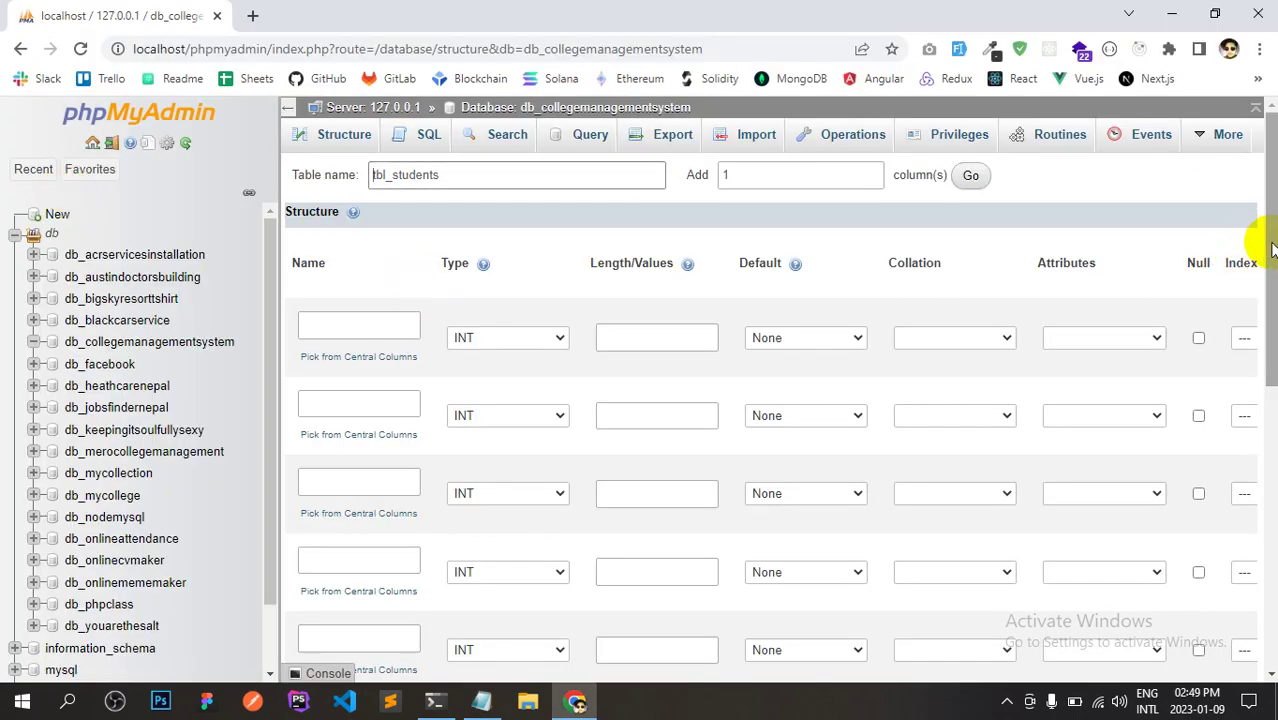
{"action": "left_click", "coordinate": [1271, 248]}
{"action": "left_click_drag", "start_coordinate": [1271, 248], "coordinate": [1270, 268]}
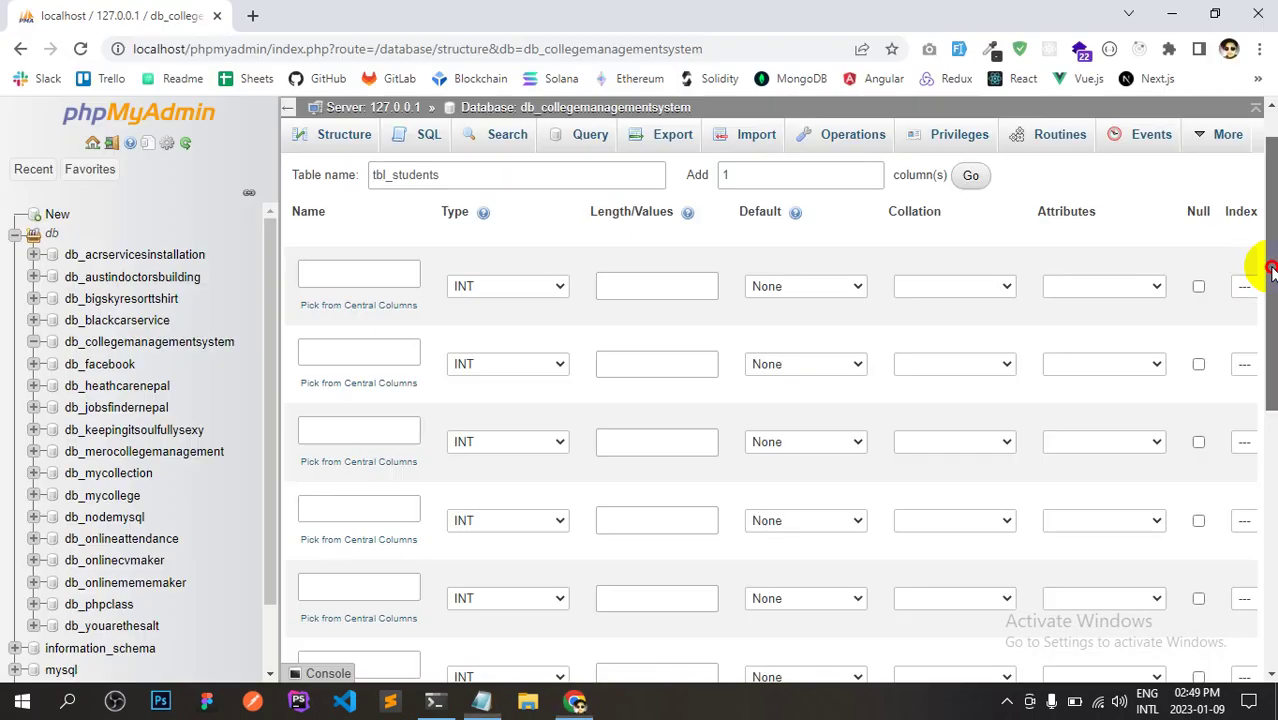
{"action": "left_click_drag", "start_coordinate": [1271, 270], "coordinate": [1268, 272]}
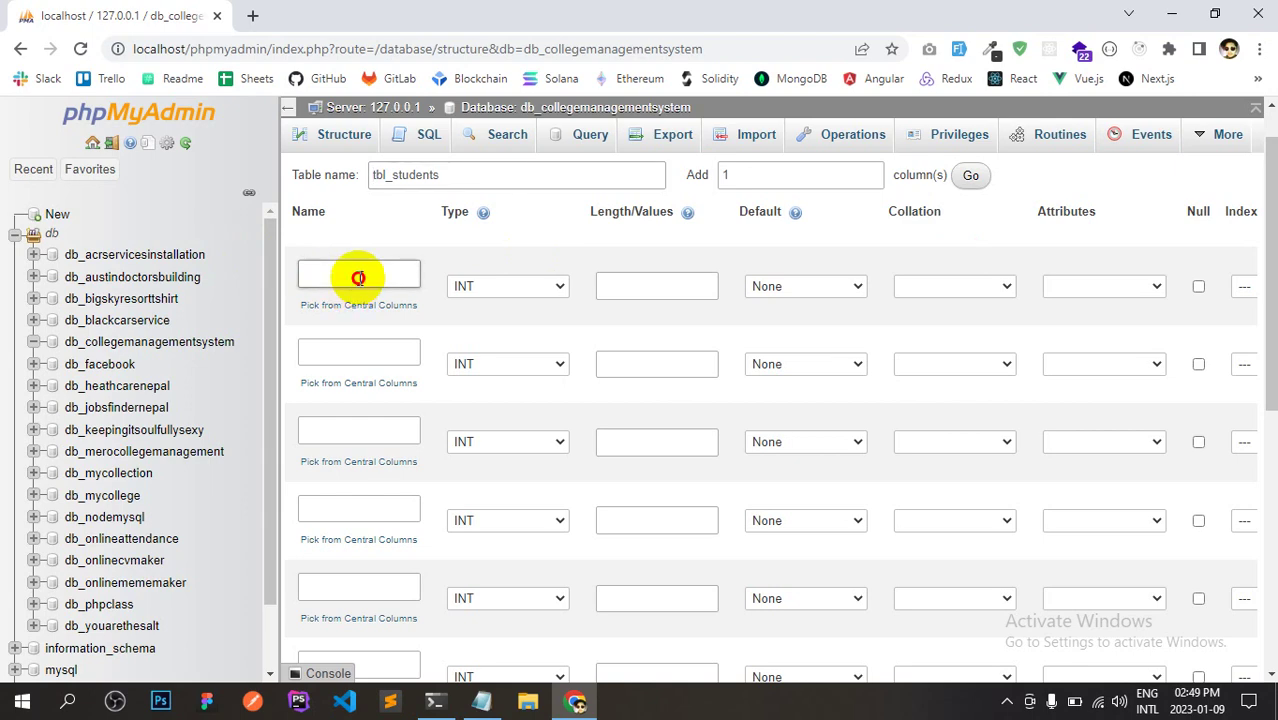
Paste 'id' from Notepad as the first column name, keep type INT, and zoom out.
{"action": "key", "text": "alt+Tab"}
{"action": "left_click_drag", "start_coordinate": [14, 192], "coordinate": [42, 203]}
{"action": "key", "text": "alt+Tab"}
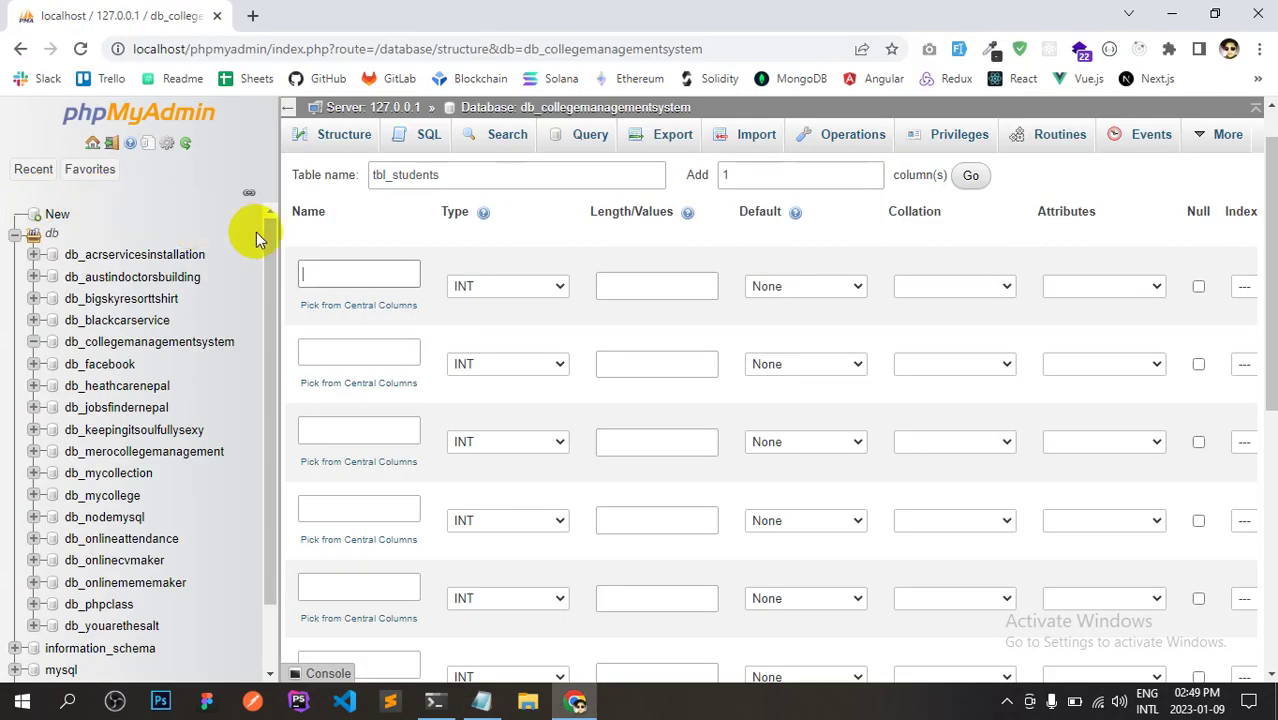
{"action": "key", "text": "ctrl+v"}
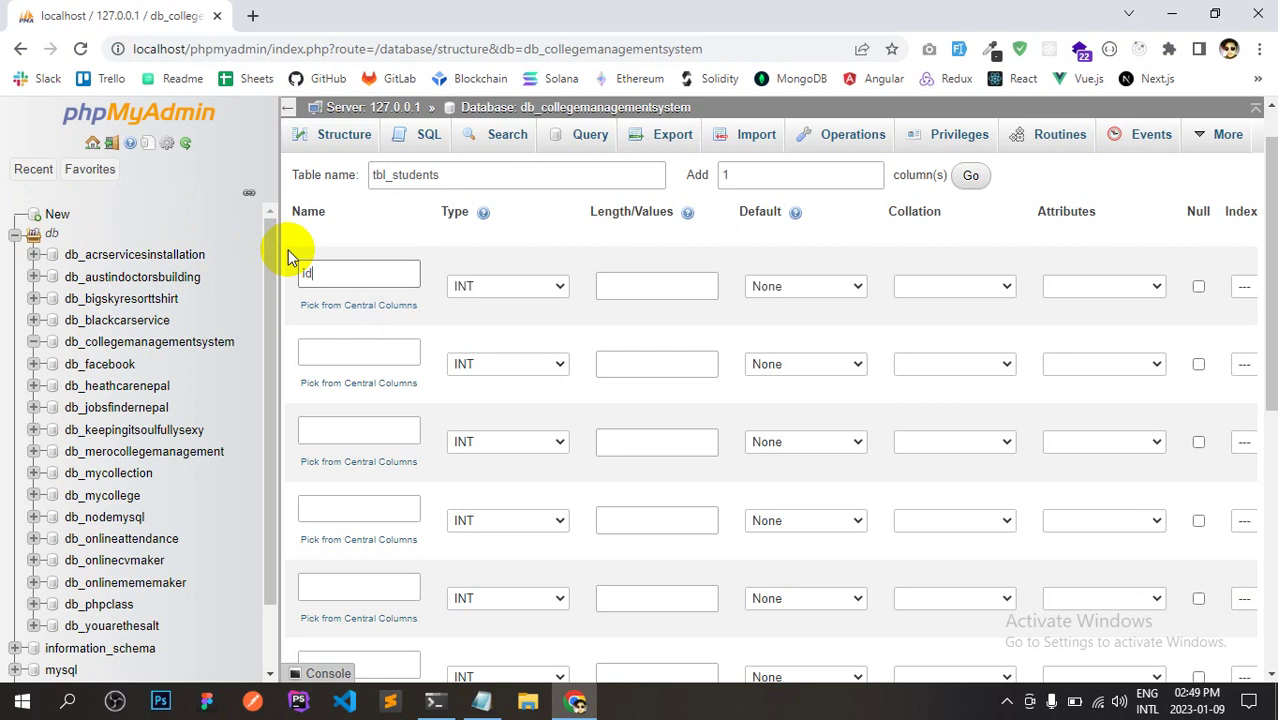
{"action": "left_click", "coordinate": [487, 288]}
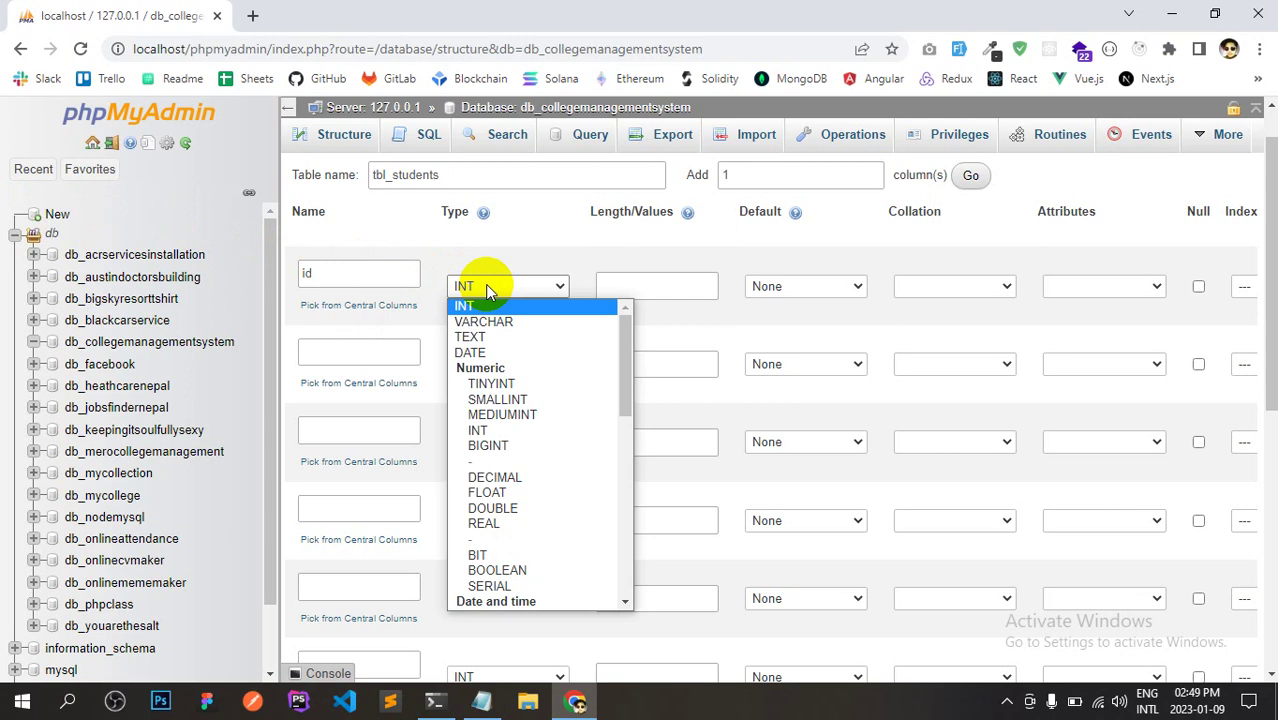
{"action": "left_click", "coordinate": [489, 290]}
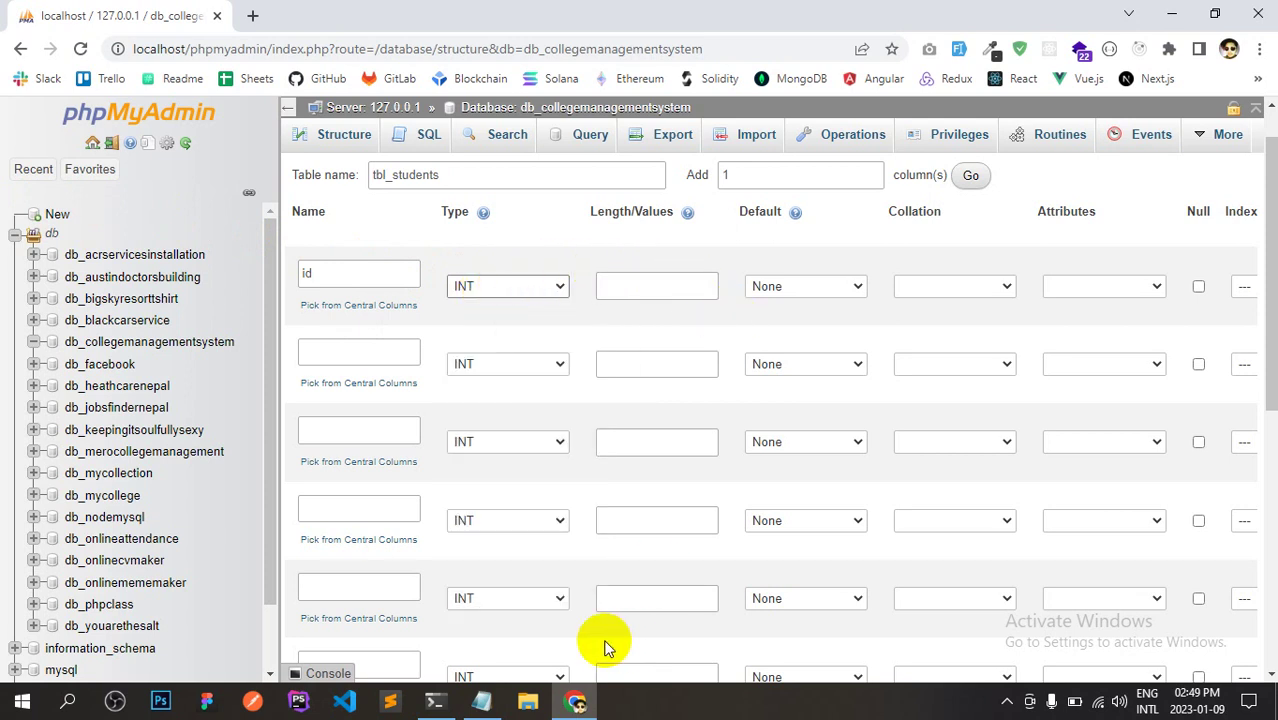
{"action": "key", "text": "ctrl+minus"}
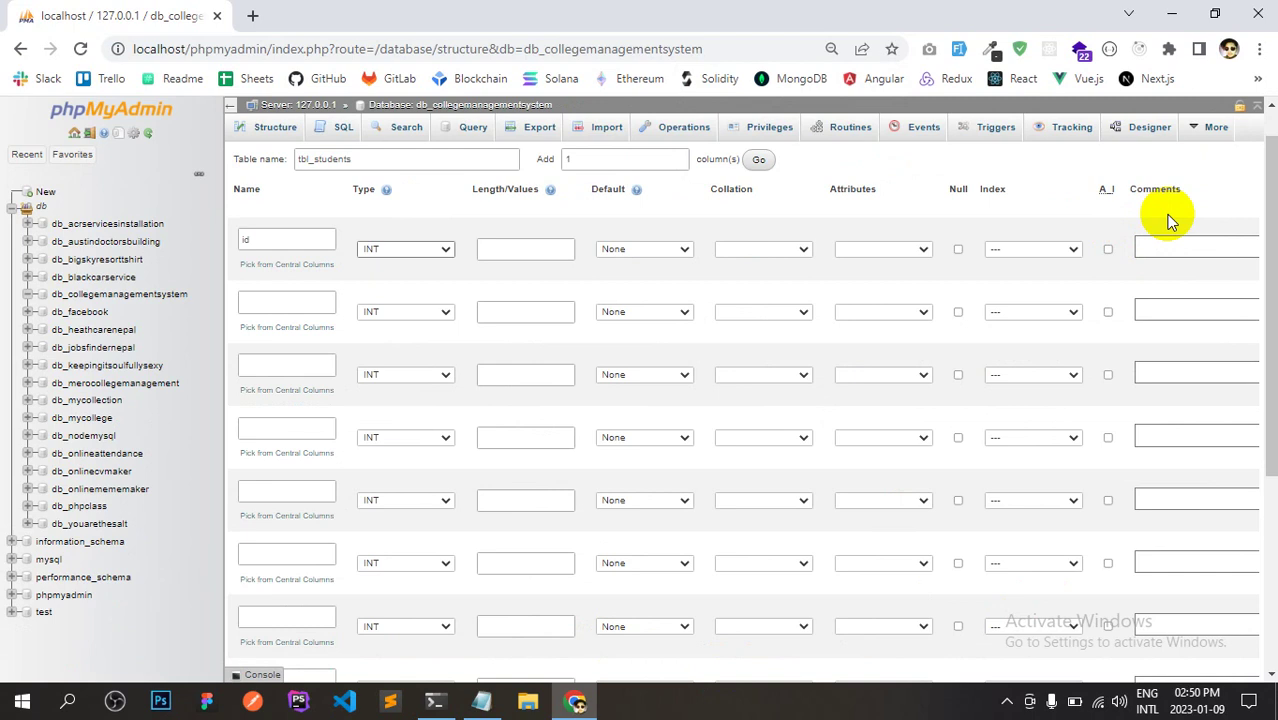
Tick A_I on the id row so id becomes an AUTO_INCREMENT PRIMARY key.
{"action": "left_click", "coordinate": [1108, 250]}
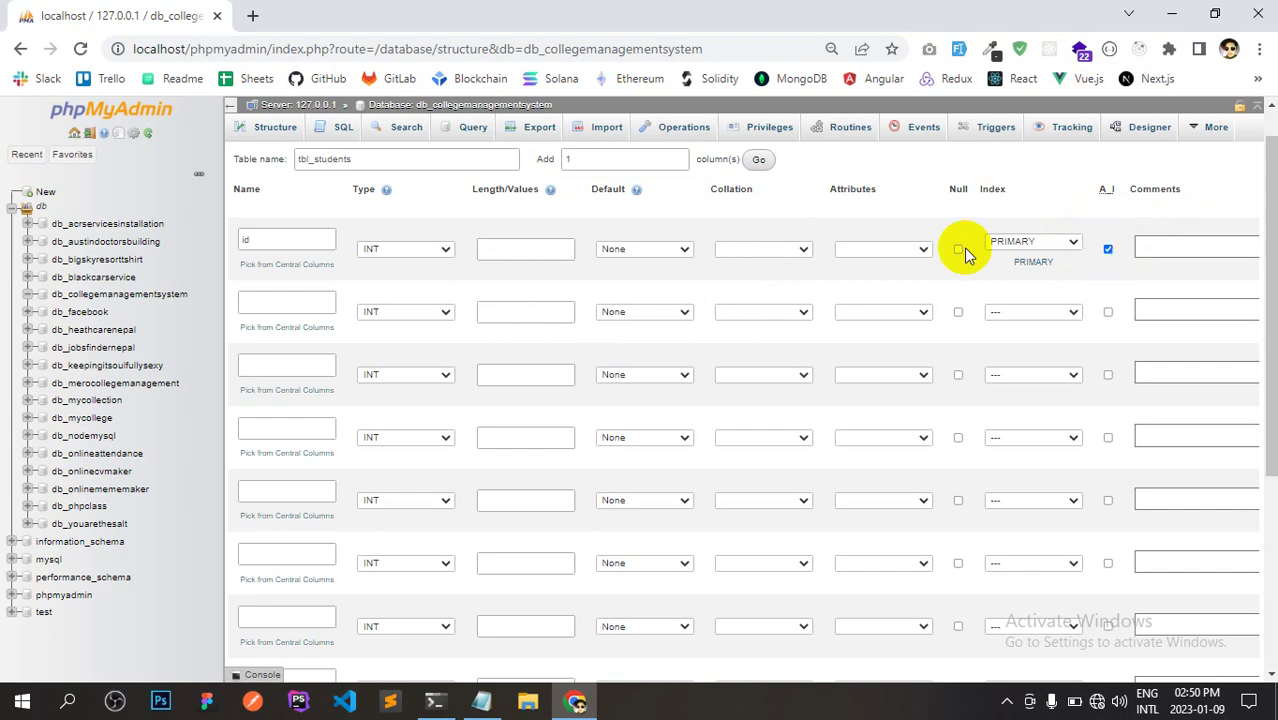
{"action": "key", "text": "alt+Tab"}
Name the second column 'name', correcting the typo.
{"action": "double_click", "coordinate": [51, 234]}
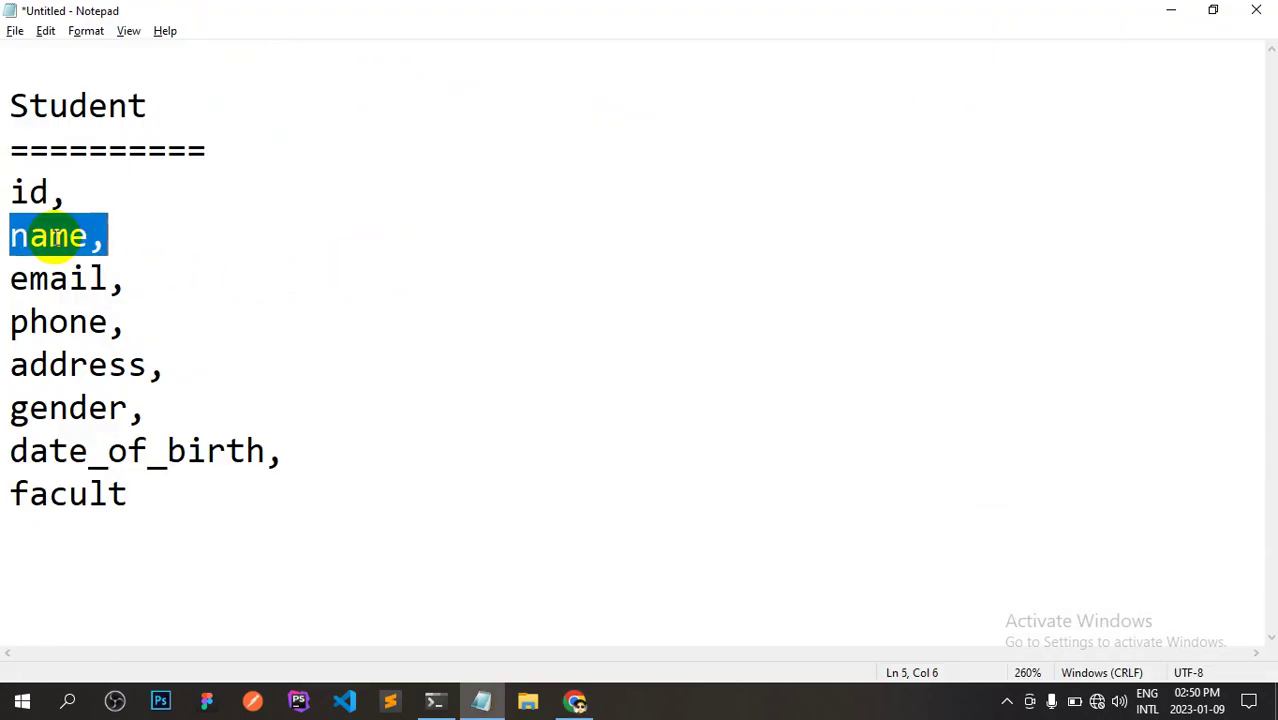
{"action": "key", "text": "alt+Tab"}
{"action": "left_click", "coordinate": [270, 300]}
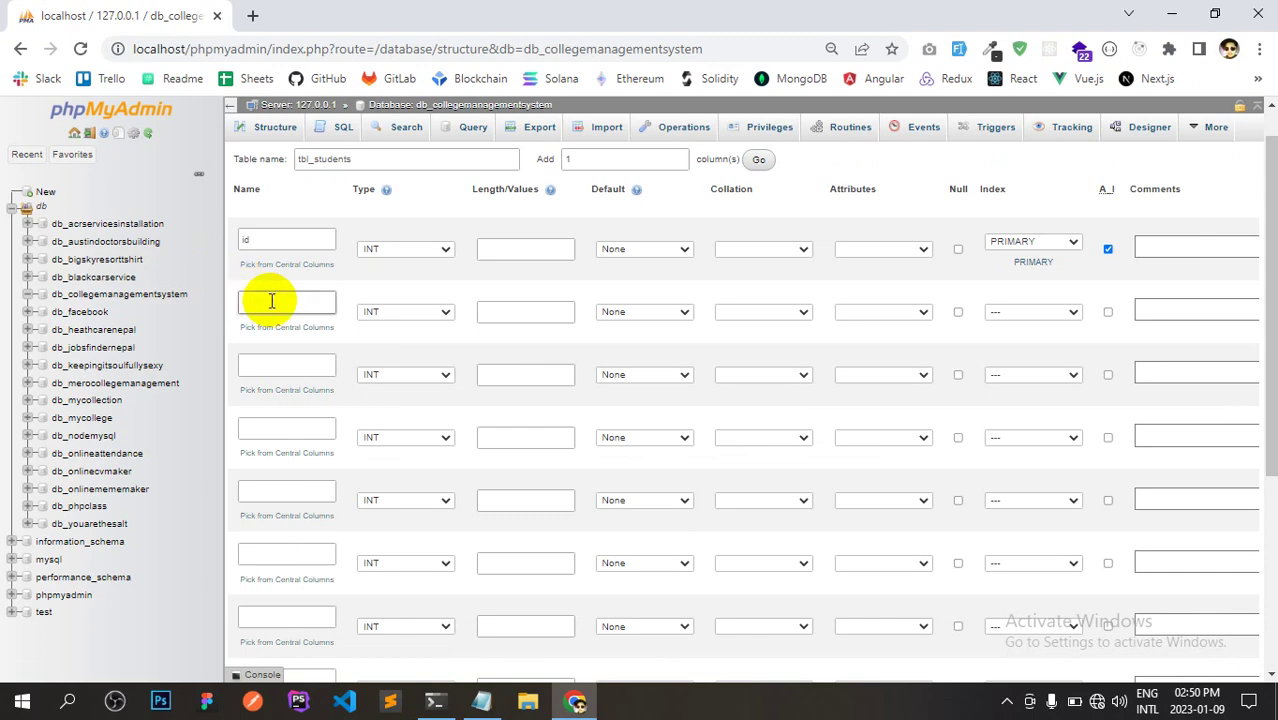
{"action": "key", "text": "ctrl+plus"}
{"action": "type", "text": "n"}
{"action": "type", "text": "oam"}
{"action": "key", "text": "BackSpace"}
{"action": "key", "text": "BackSpace"}
{"action": "key", "text": "BackSpace"}
{"action": "type", "text": "ame"}
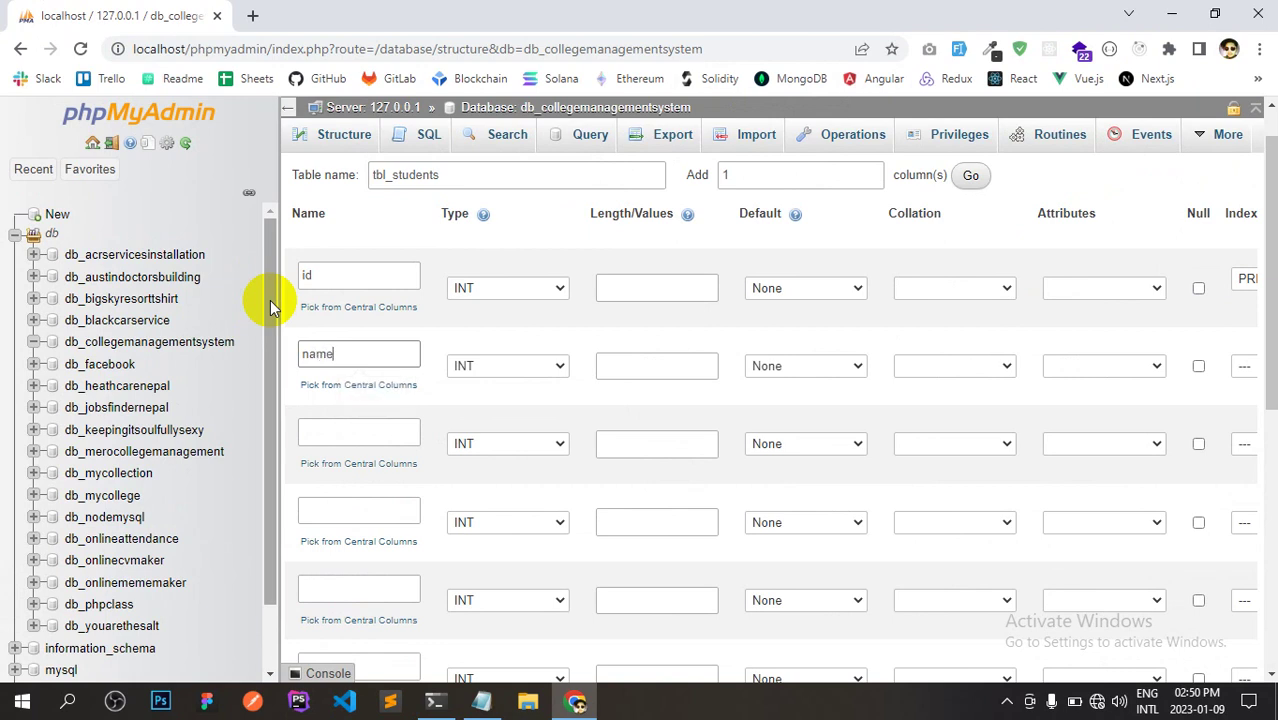
Make the name column a VARCHAR with length 255.
{"action": "left_click", "coordinate": [494, 367]}
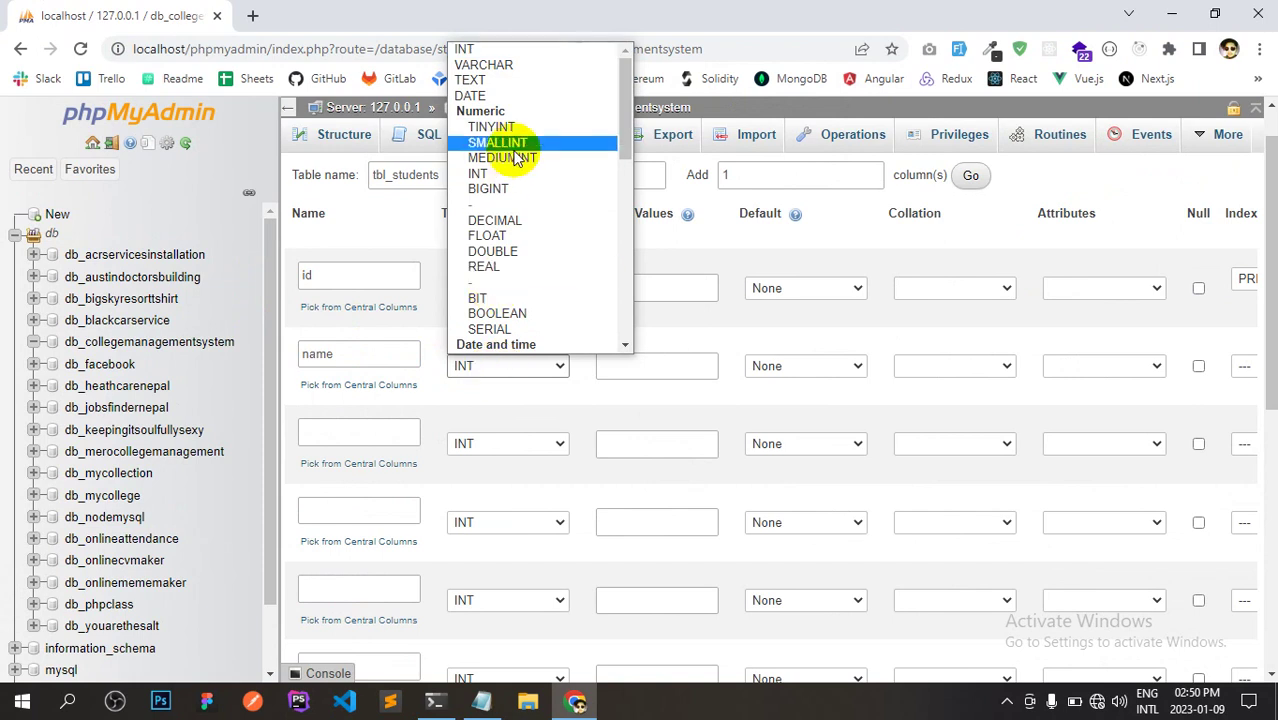
{"action": "left_click", "coordinate": [505, 64]}
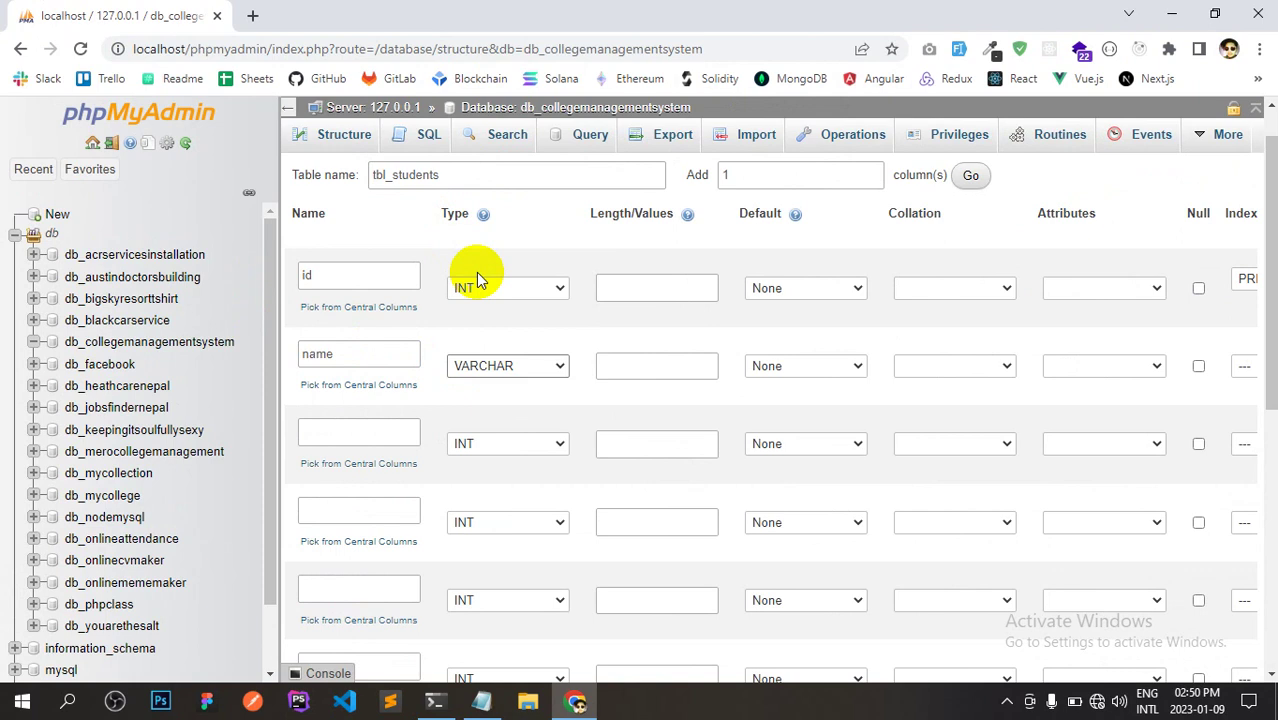
{"action": "left_click", "coordinate": [605, 365]}
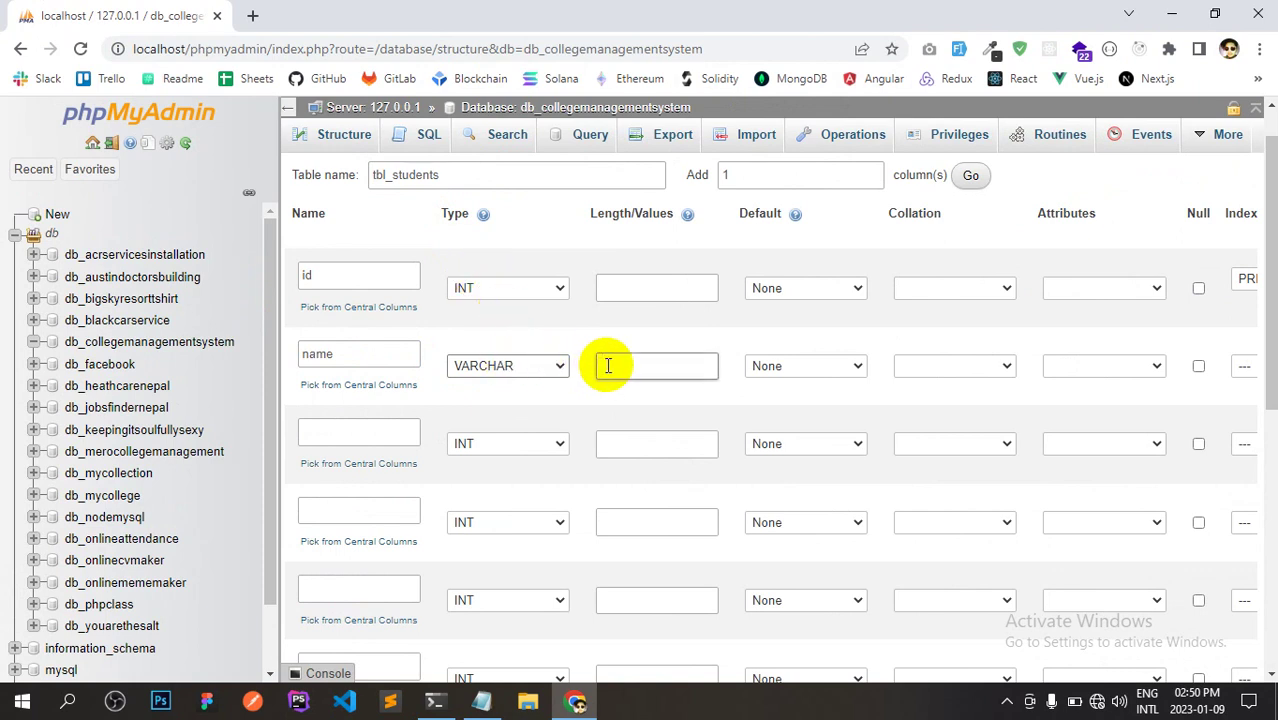
{"action": "double_click", "coordinate": [375, 358]}
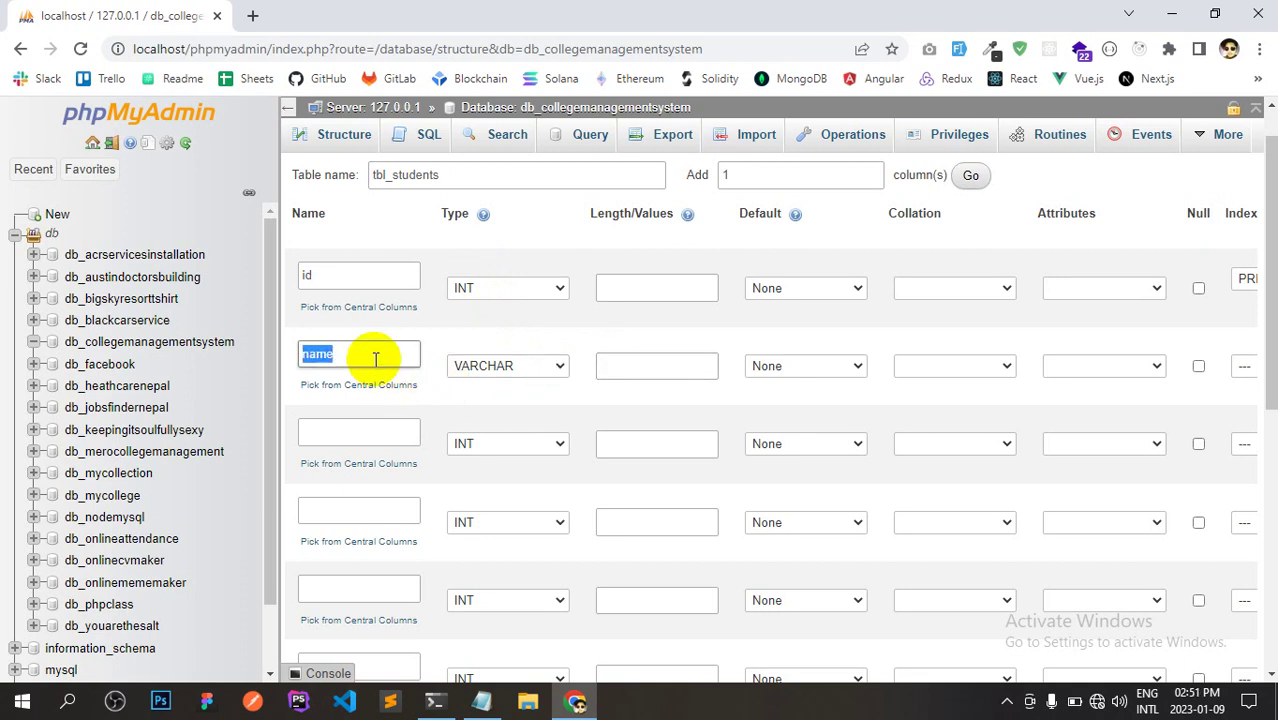
{"action": "left_click", "coordinate": [402, 358]}
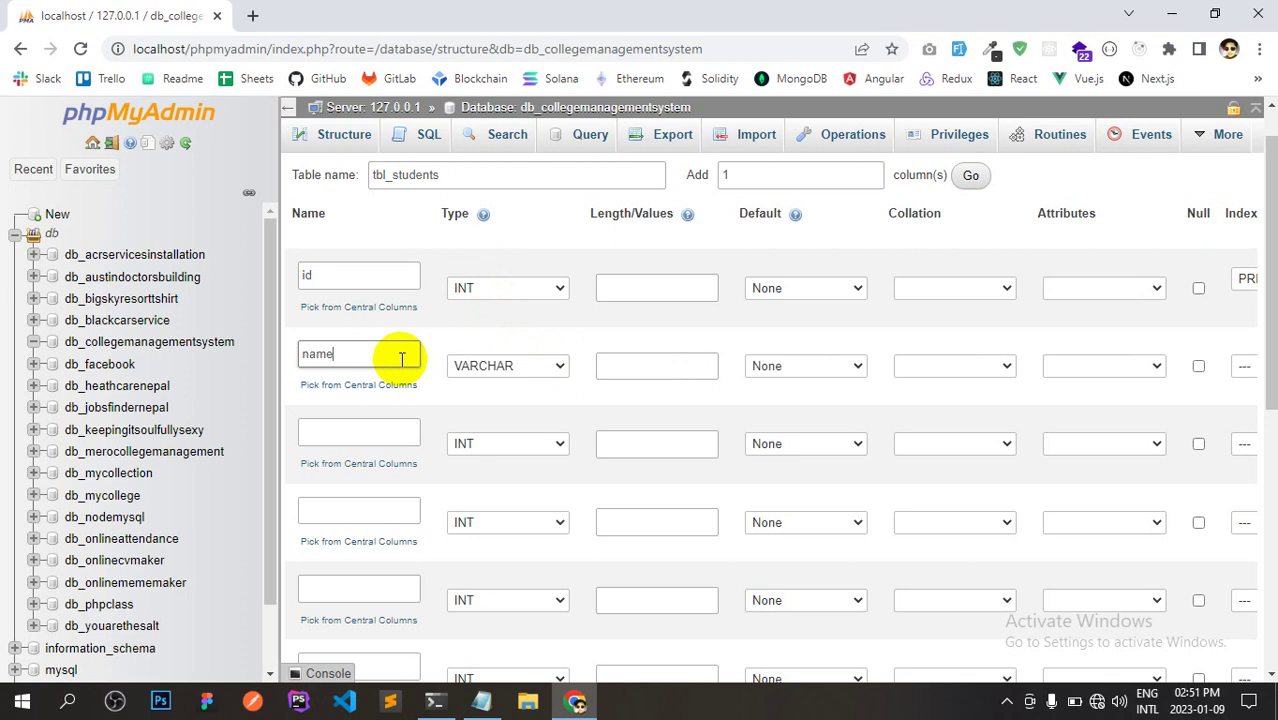
{"action": "left_click", "coordinate": [619, 365]}
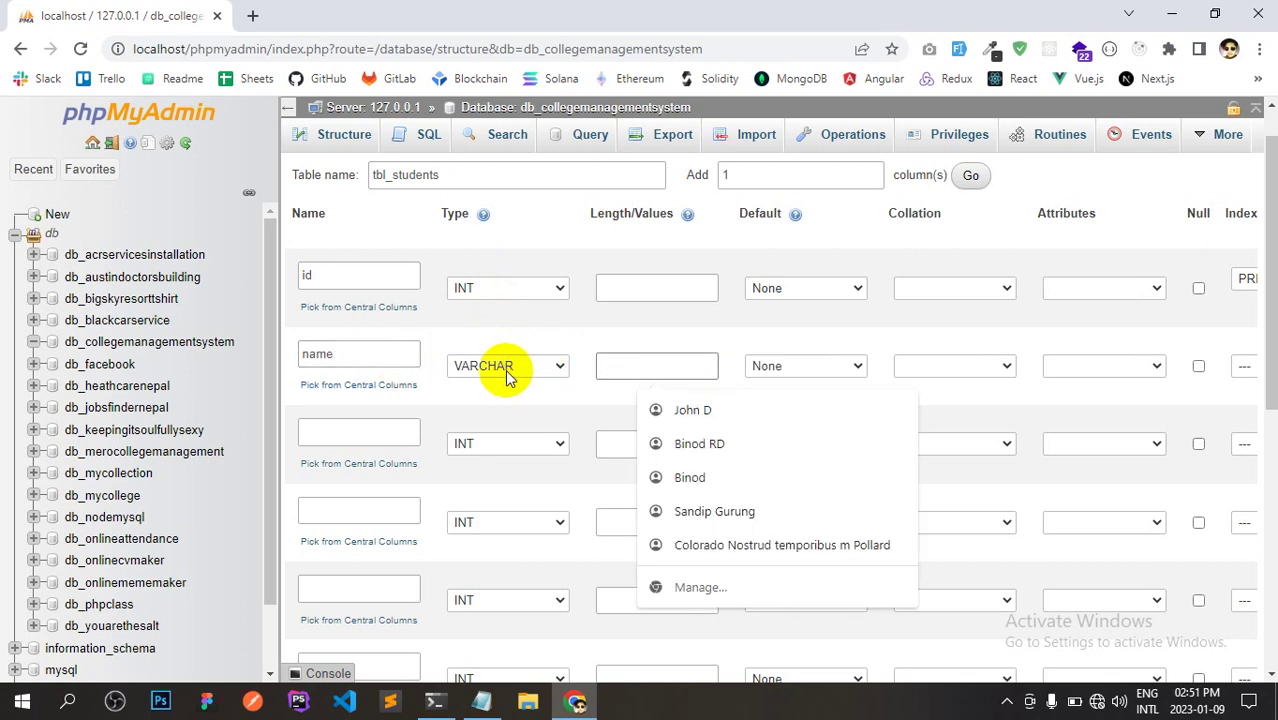
{"action": "type", "text": "25"}
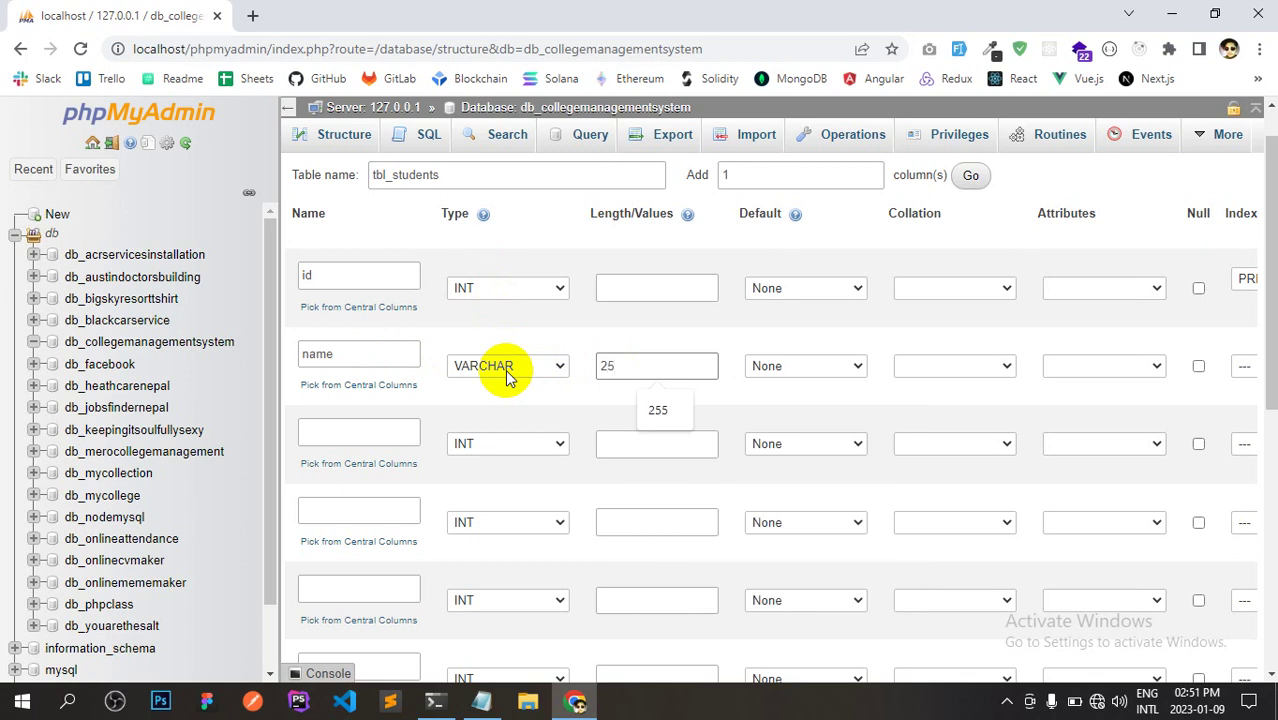
{"action": "type", "text": "5"}
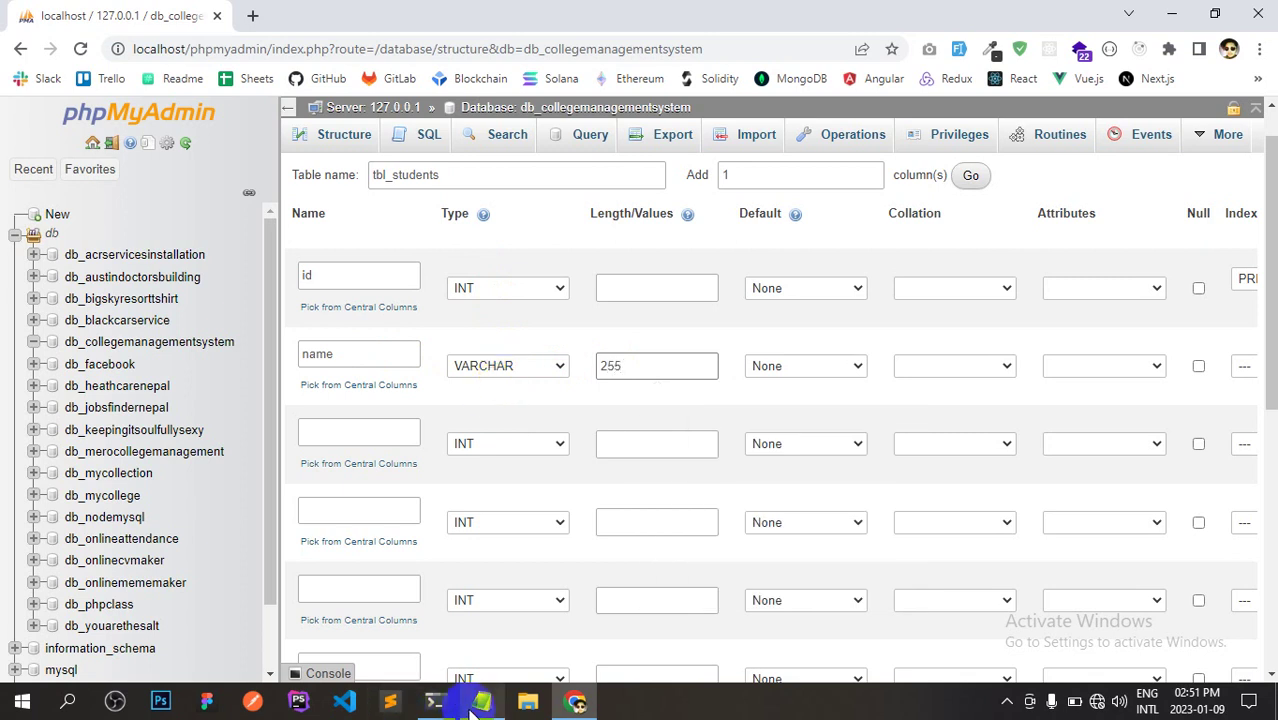
{"action": "left_click", "coordinate": [481, 701]}
{"action": "left_click", "coordinate": [336, 487]}
Insert a $name = '...' line at the top of the notes holding a sample student's full name.
{"action": "key", "text": "Return"}
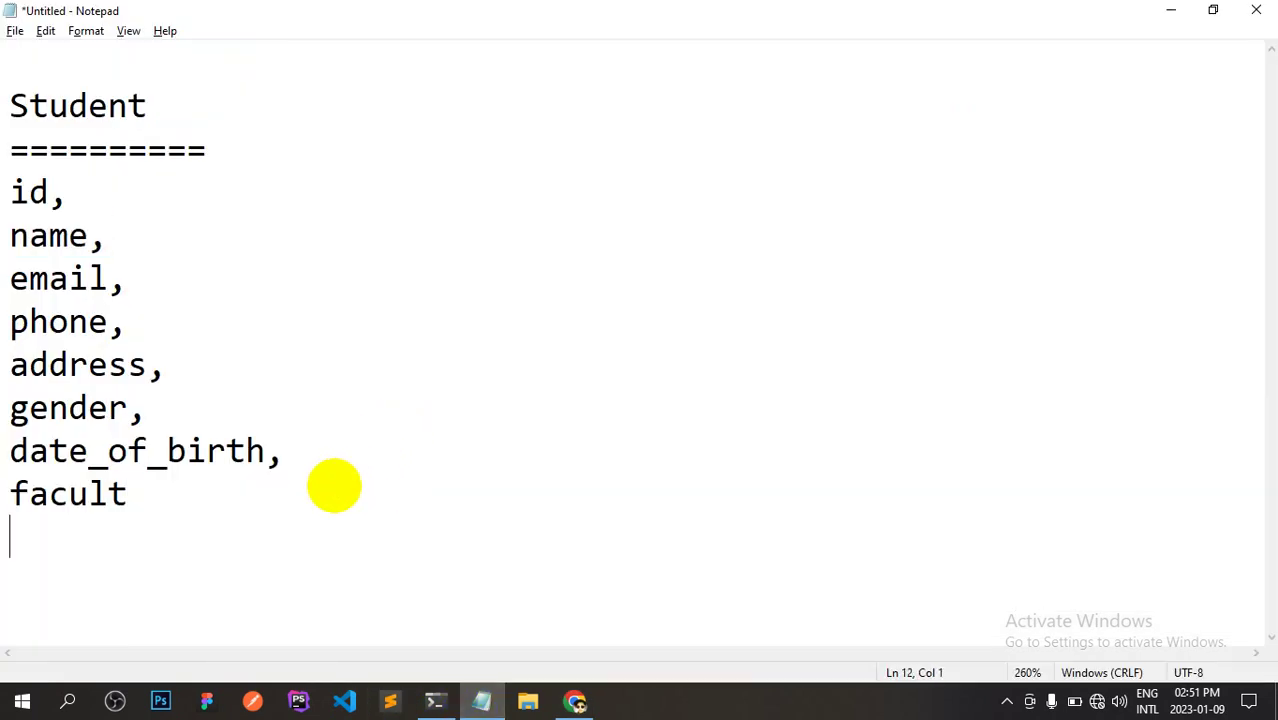
{"action": "left_click", "coordinate": [163, 57]}
{"action": "key", "text": "Return"}
{"action": "key", "text": "Up"}
{"action": "type", "text": "$n"}
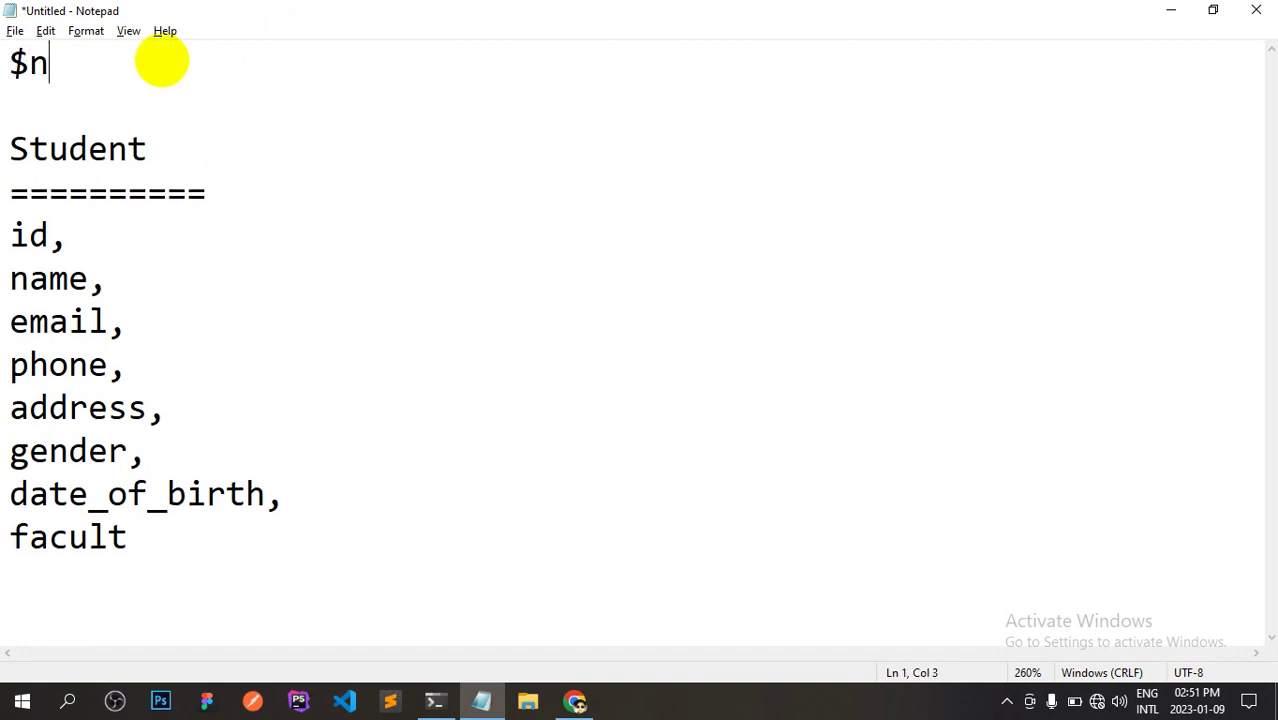
{"action": "type", "text": "ame = ''"}
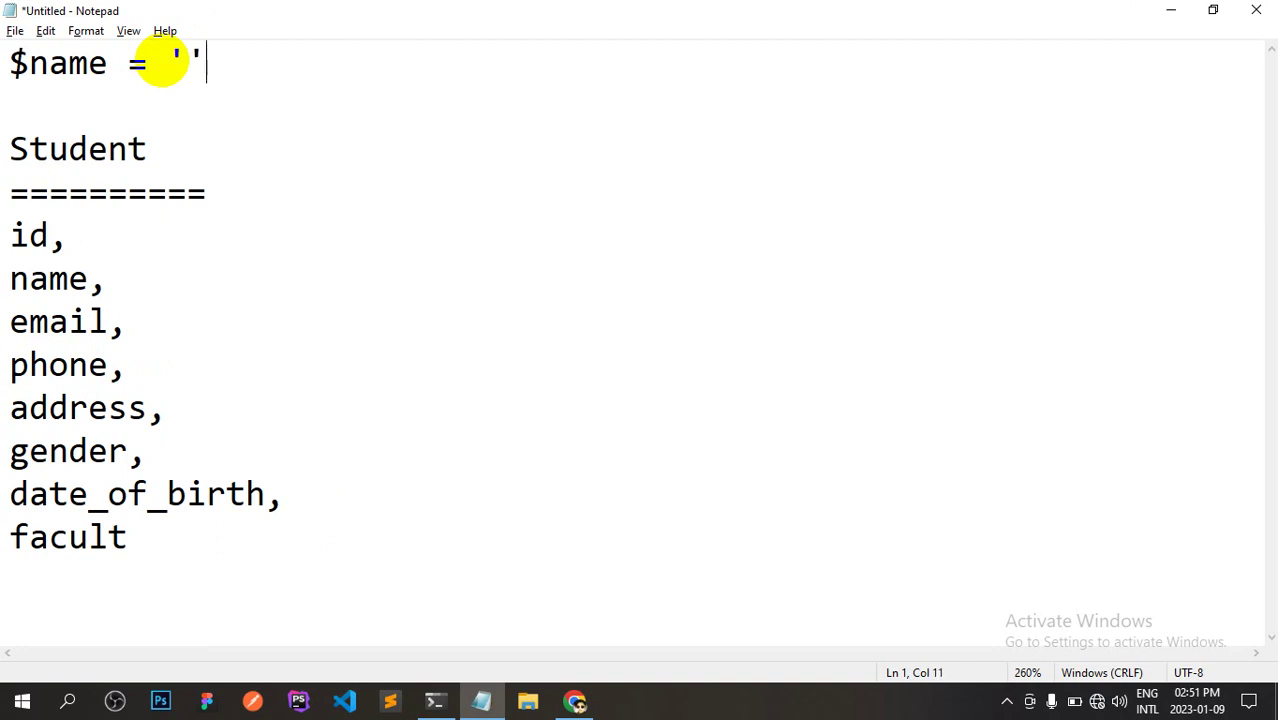
{"action": "key", "text": "Left"}
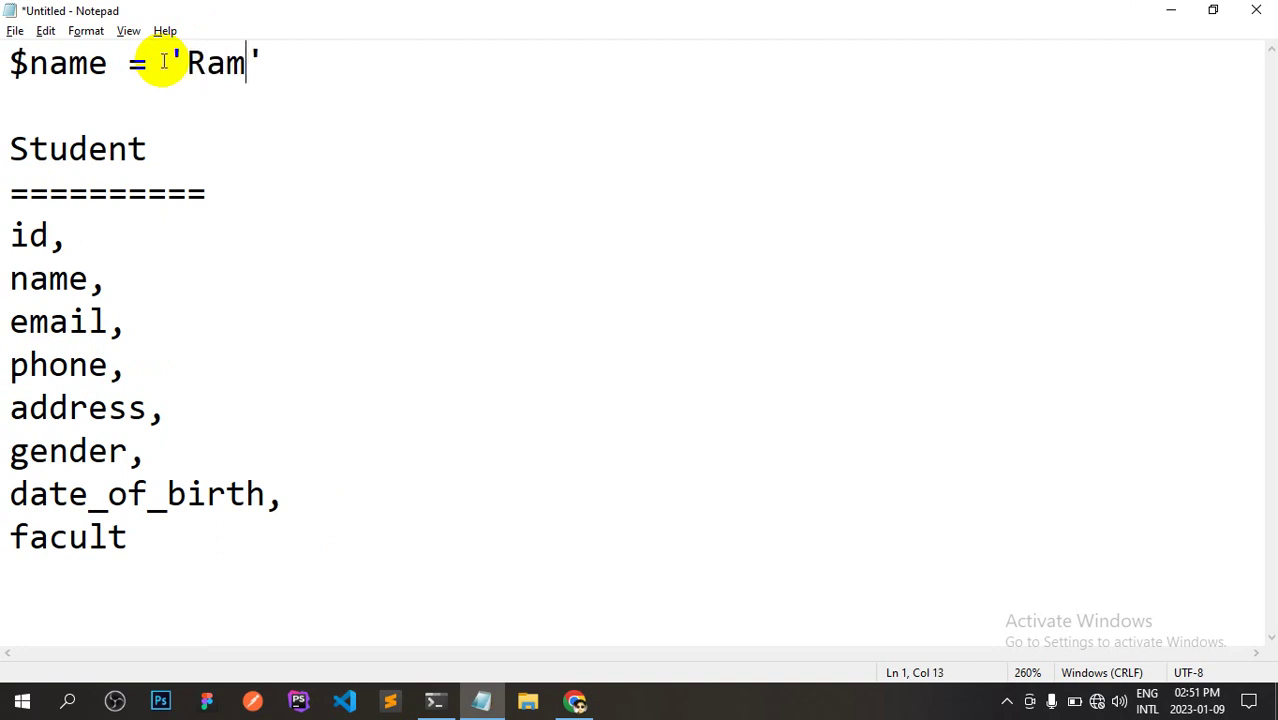
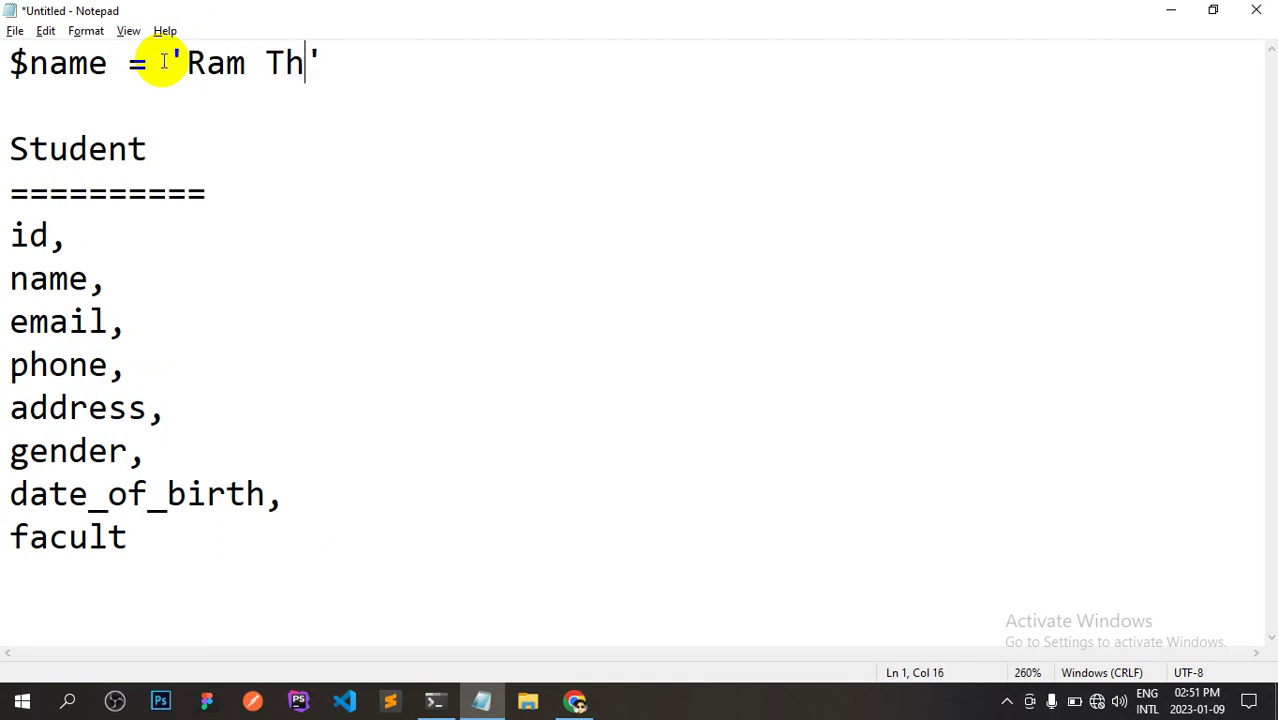
Check the length of the sample name and select it.
{"action": "key", "text": "Left"}
{"action": "key", "text": "Left"}
{"action": "key", "text": "Left"}
{"action": "key", "text": "Left"}
{"action": "key", "text": "Left"}
{"action": "key", "text": "Left"}
{"action": "key", "text": "Left"}
{"action": "key", "text": "Left"}
{"action": "key", "text": "Left"}
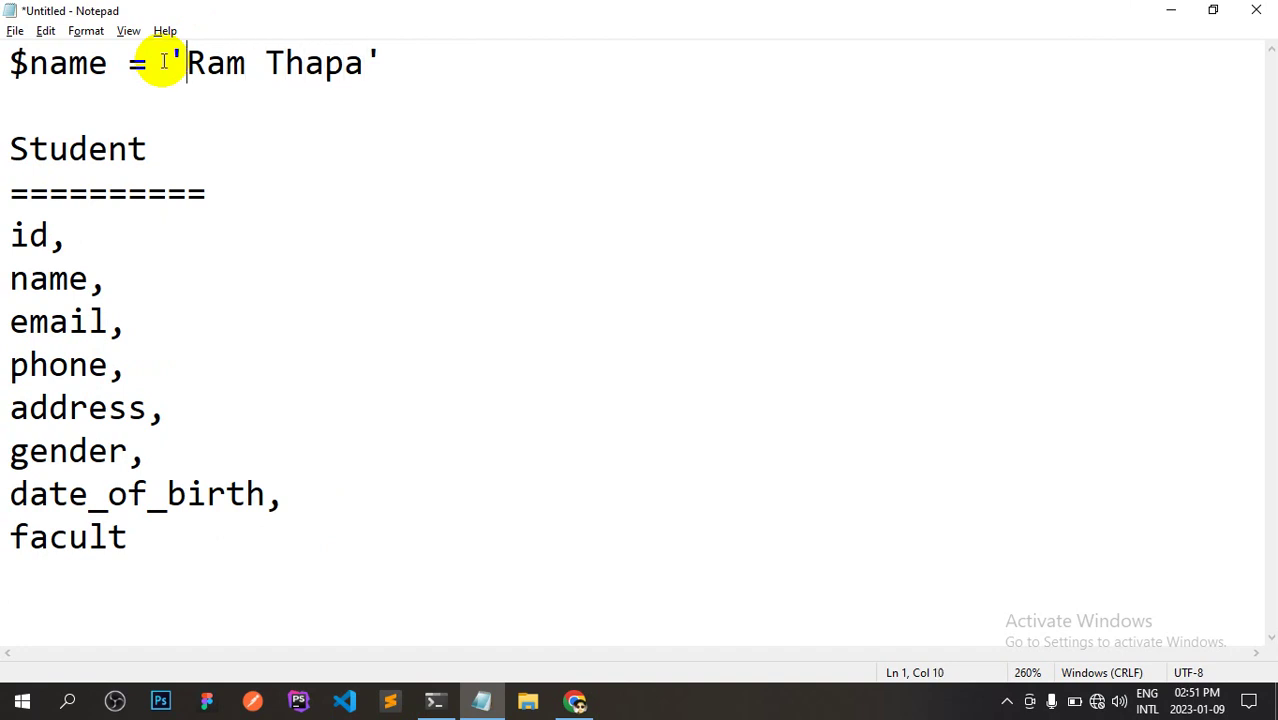
{"action": "key", "text": "shift+Right"}
{"action": "key", "text": "Right"}
{"action": "key", "text": "Right"}
{"action": "key", "text": "shift+Right"}
{"action": "key", "text": "Right"}
{"action": "key", "text": "Right"}
{"action": "key", "text": "Right"}
{"action": "left_click_drag", "start_coordinate": [186, 63], "coordinate": [360, 63]}
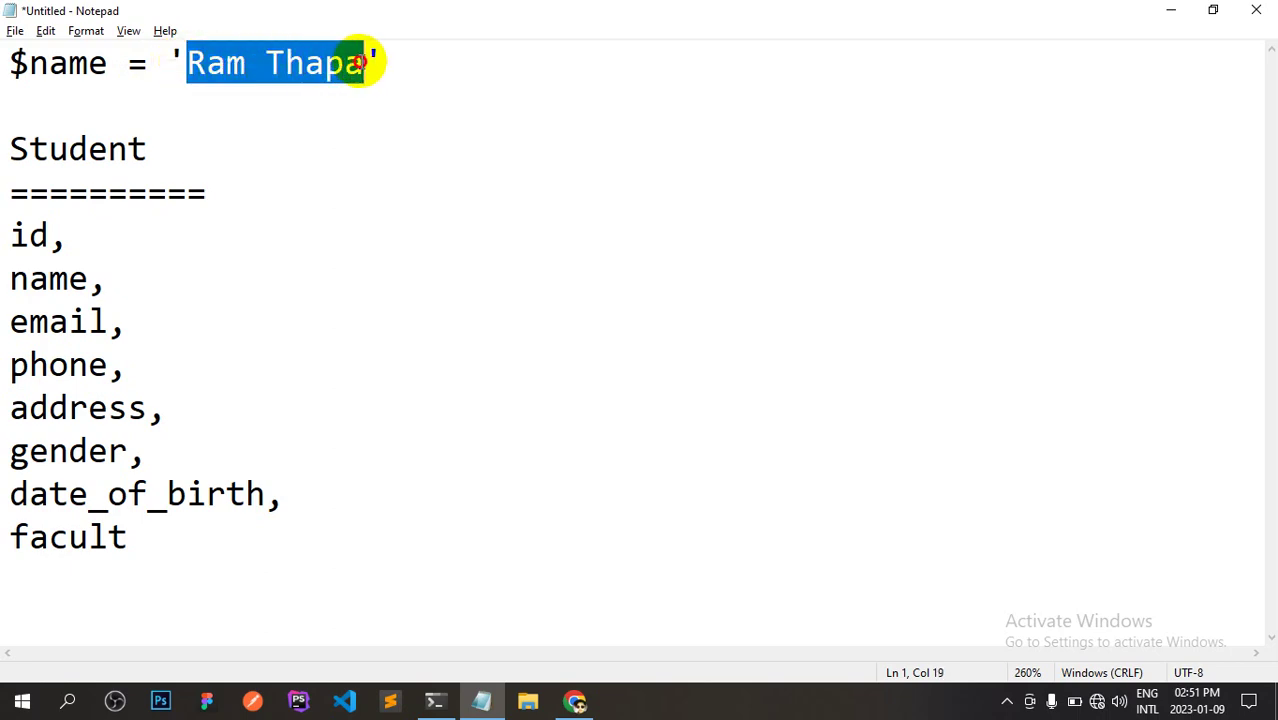
{"action": "key", "text": "alt+Tab"}
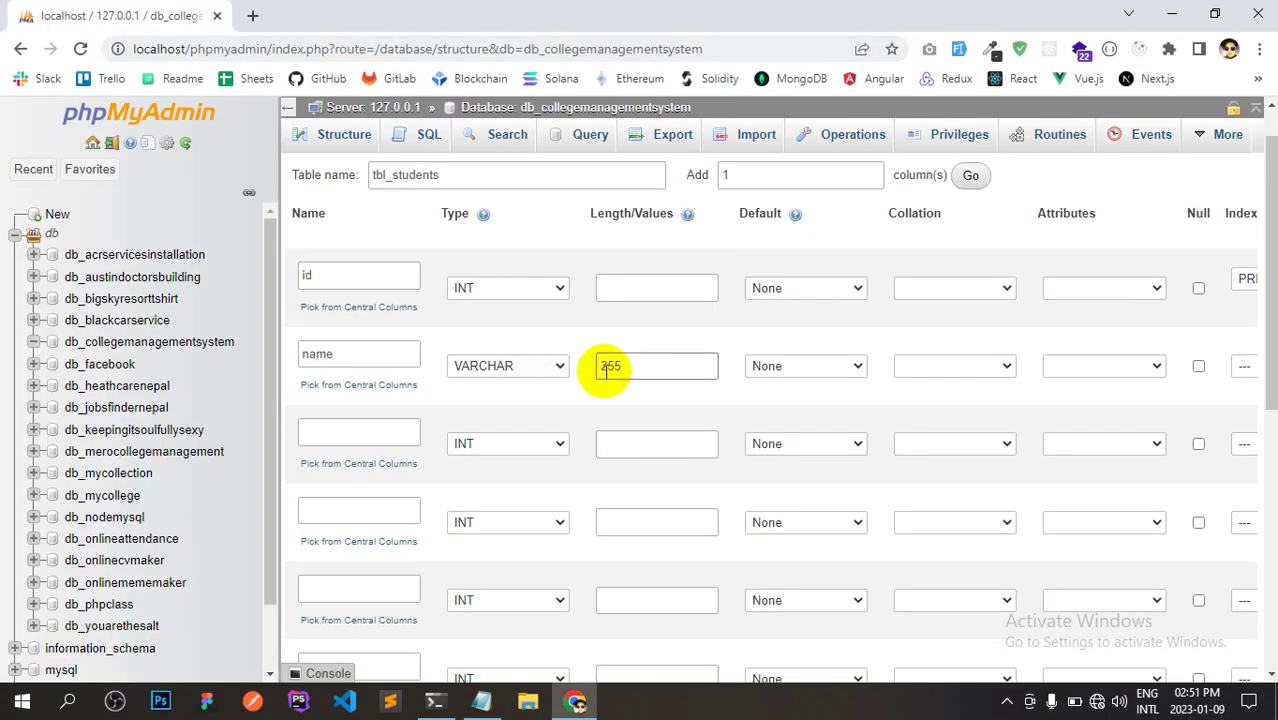
Replace the name column's length of 255 with 50.
{"action": "left_click", "coordinate": [630, 360]}
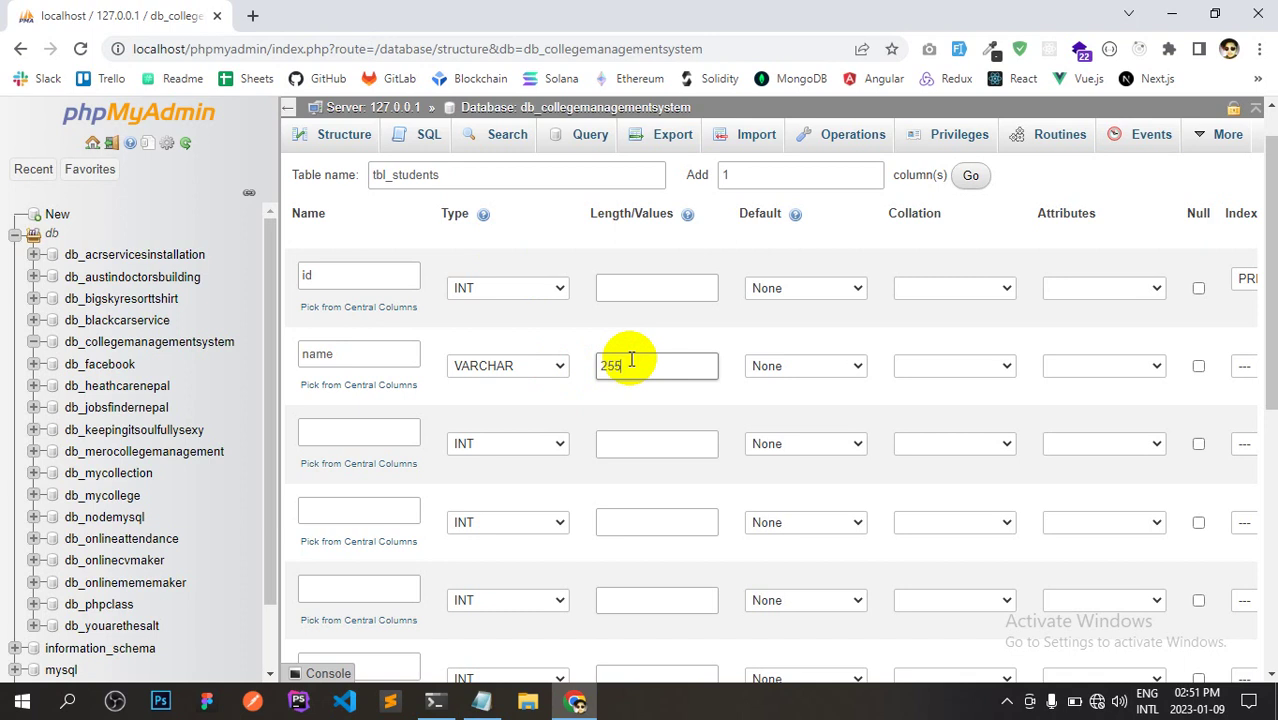
{"action": "double_click", "coordinate": [620, 362]}
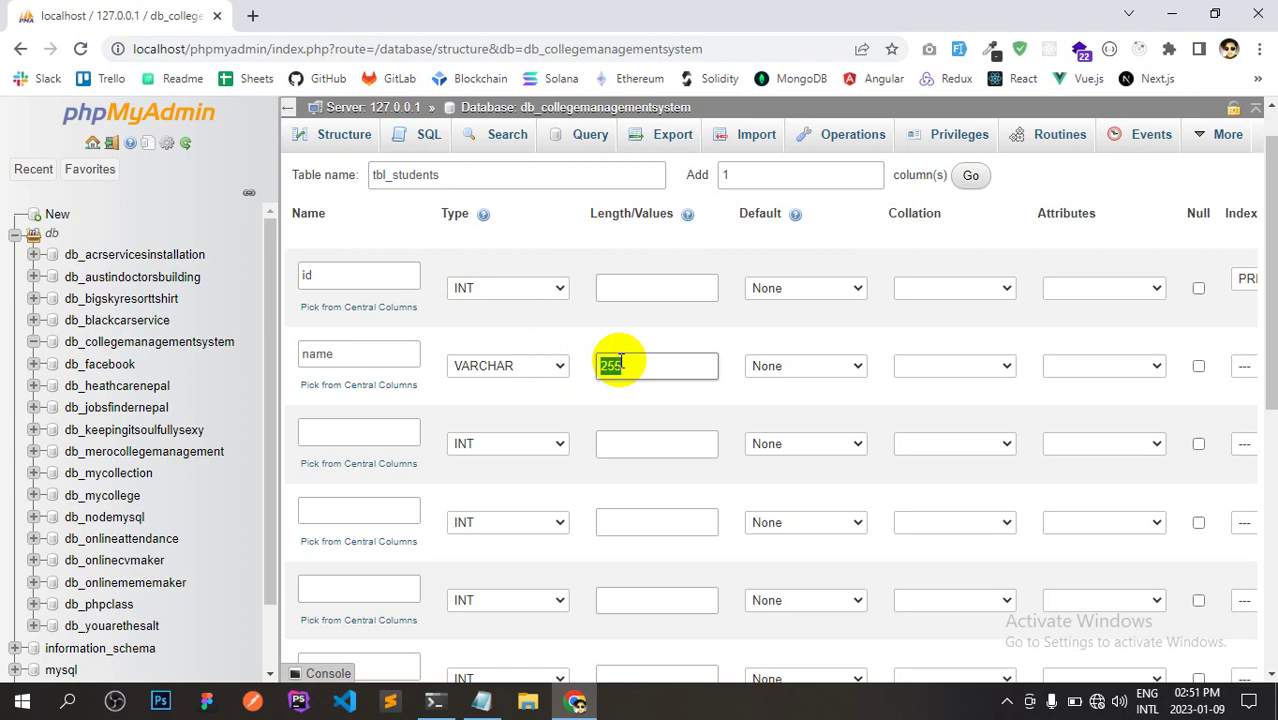
{"action": "key", "text": "alt+Tab"}
{"action": "key", "text": "alt+Tab"}
{"action": "type", "text": "50"}
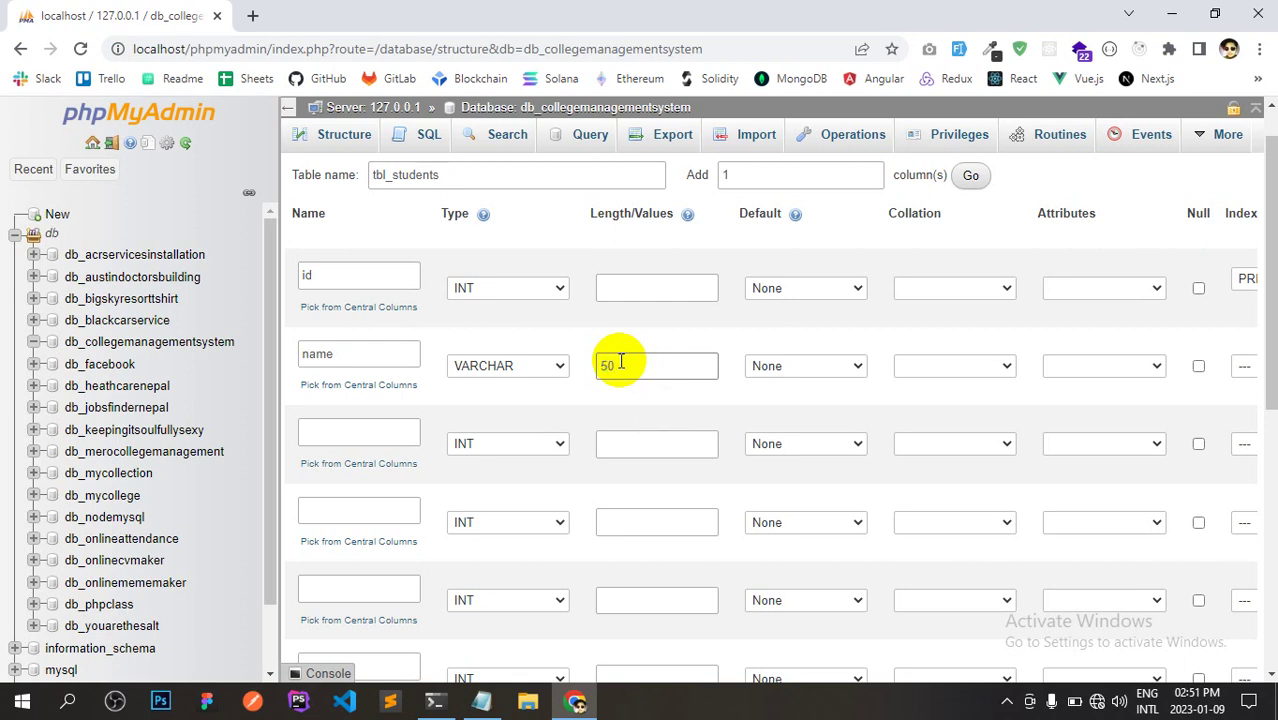
{"action": "key", "text": "alt+Tab"}
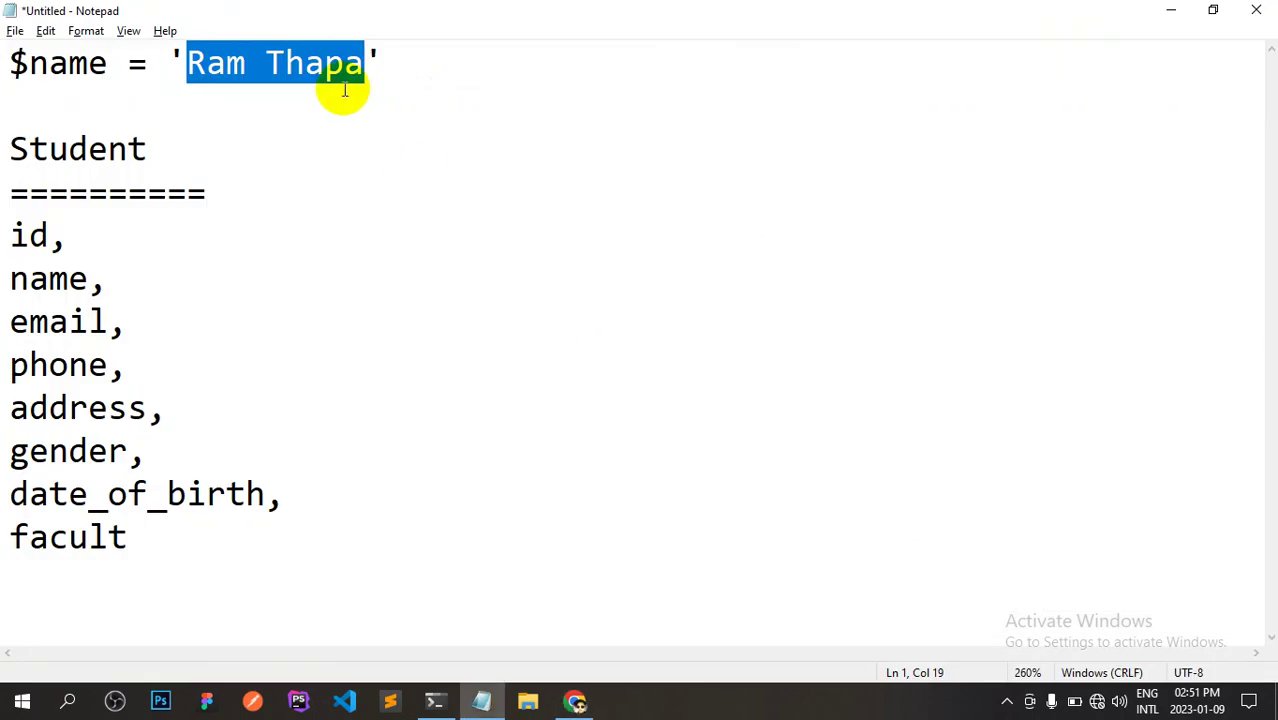
{"action": "key", "text": "alt+Tab"}
{"action": "left_click", "coordinate": [652, 364]}
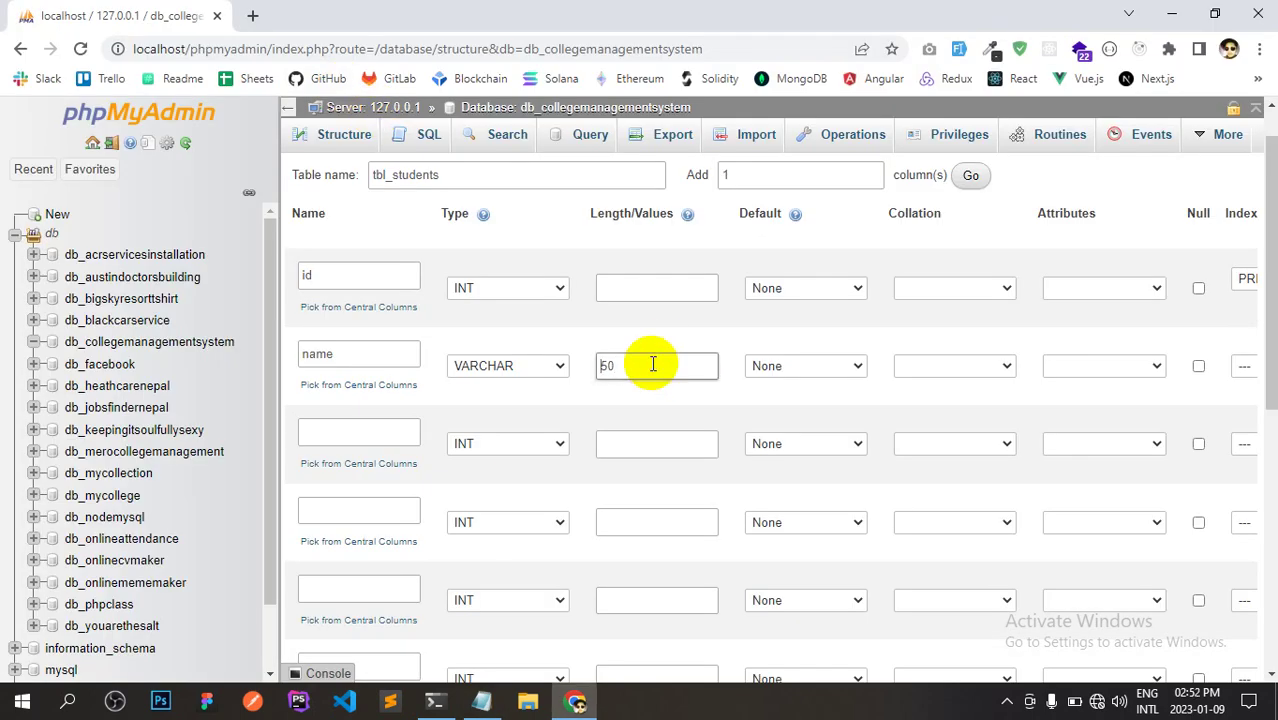
{"action": "key", "text": "alt+Tab"}
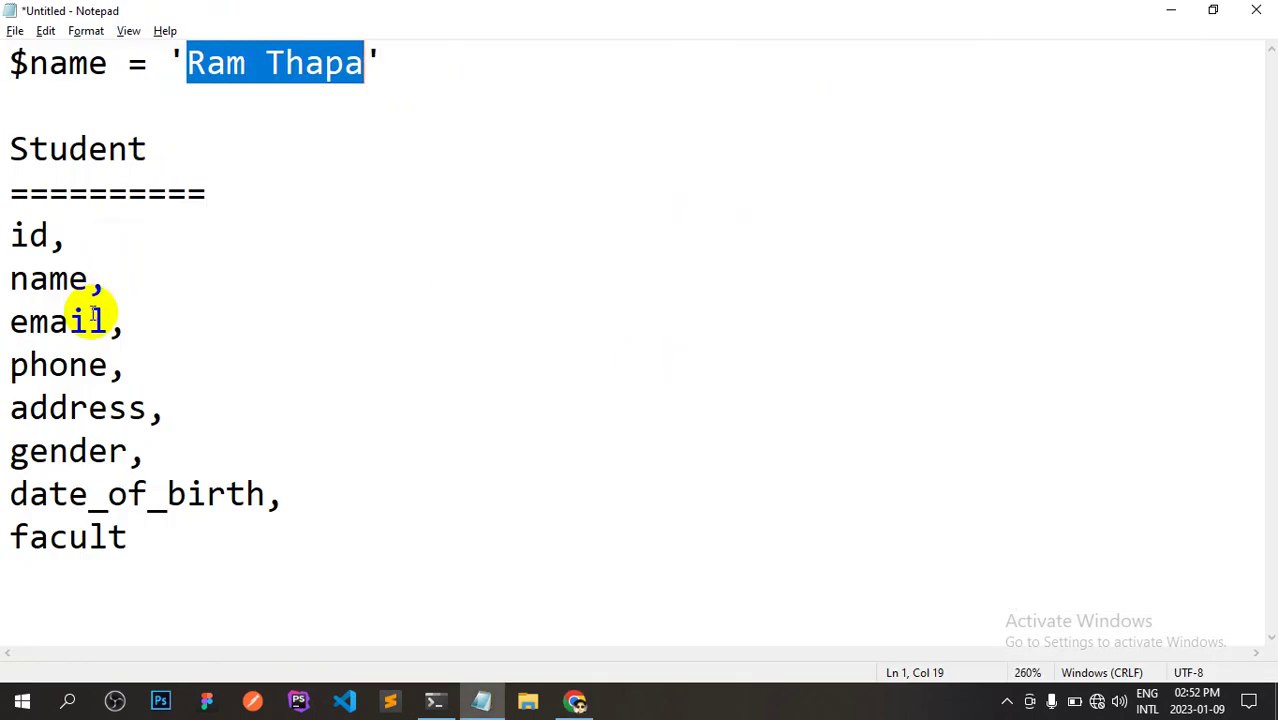
{"action": "key", "text": "alt+Tab"}
Name the third column 'email', then end the $name line with ';' and add an empty $email line.
{"action": "left_click", "coordinate": [367, 425]}
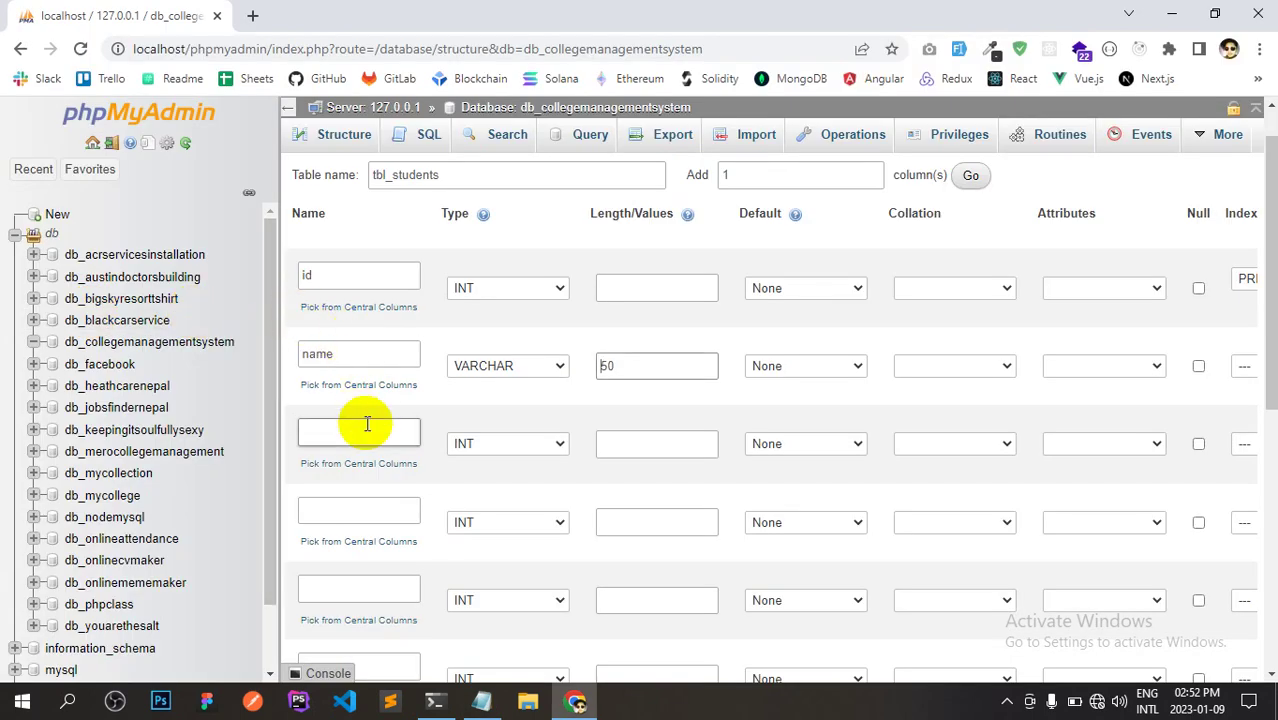
{"action": "type", "text": "email"}
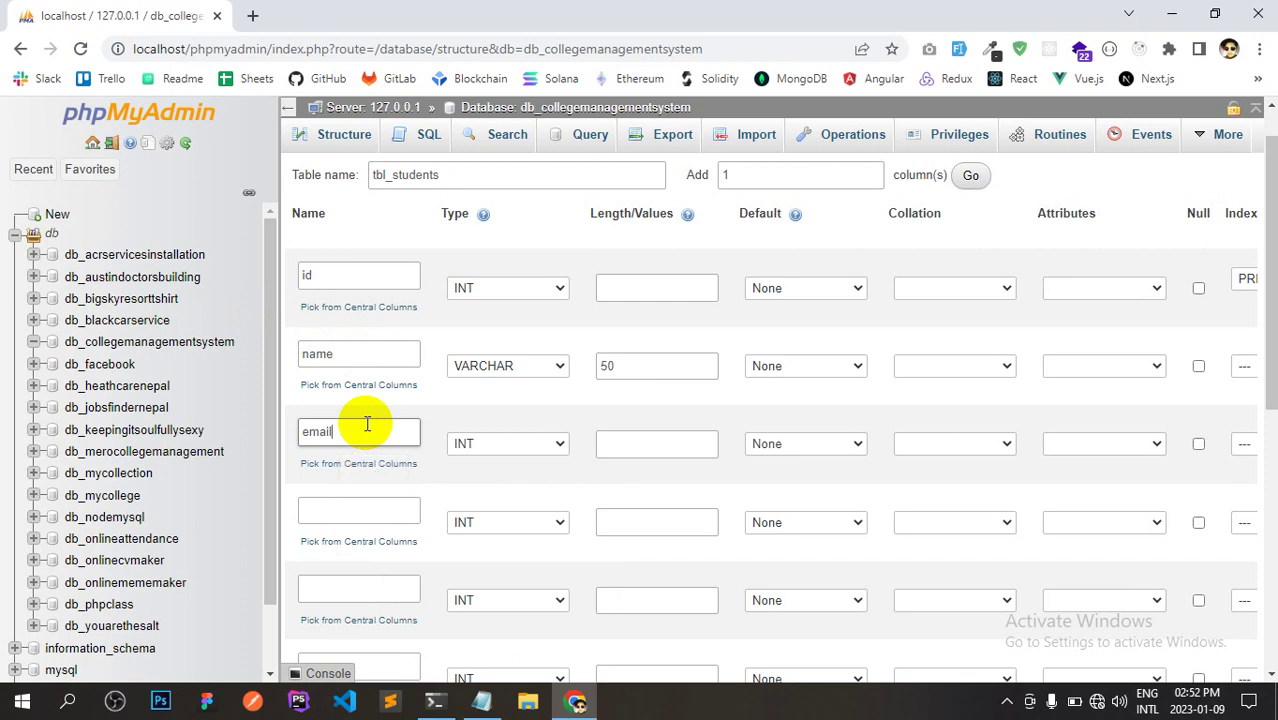
{"action": "key", "text": "alt+Tab"}
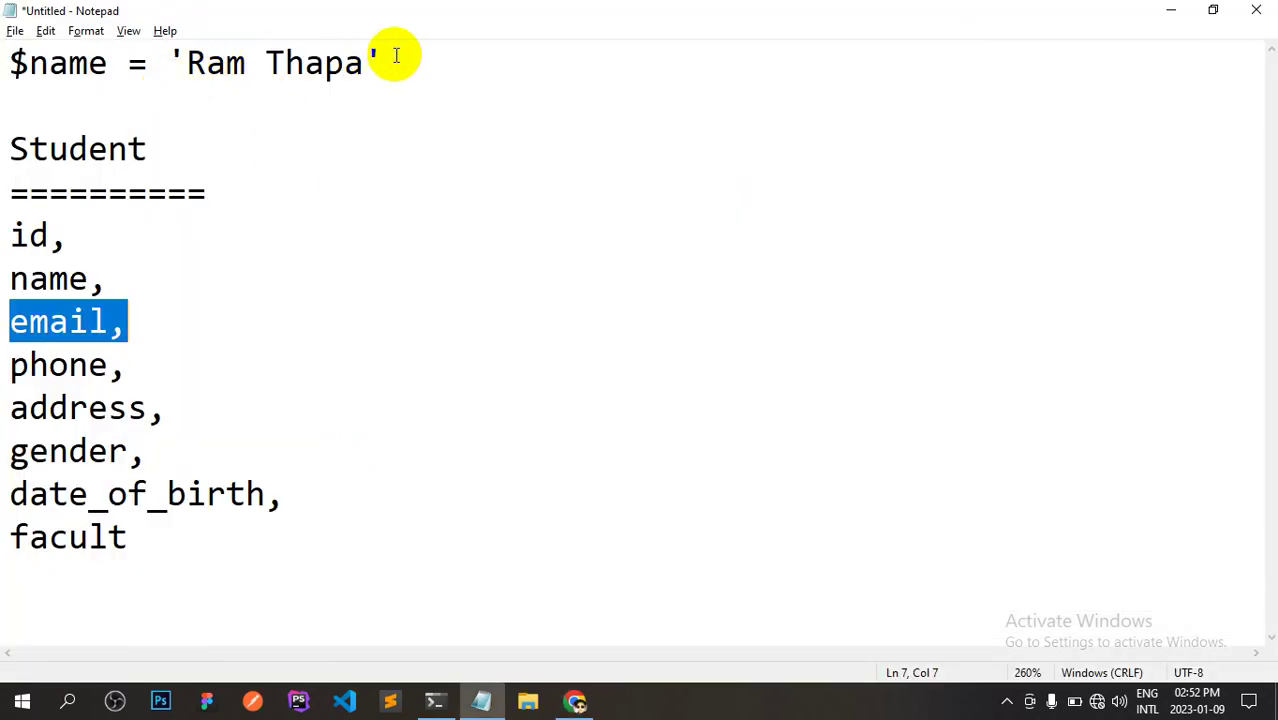
{"action": "left_click", "coordinate": [403, 56]}
{"action": "type", "text": ";"}
{"action": "key", "text": "Return"}
{"action": "type", "text": "$"}
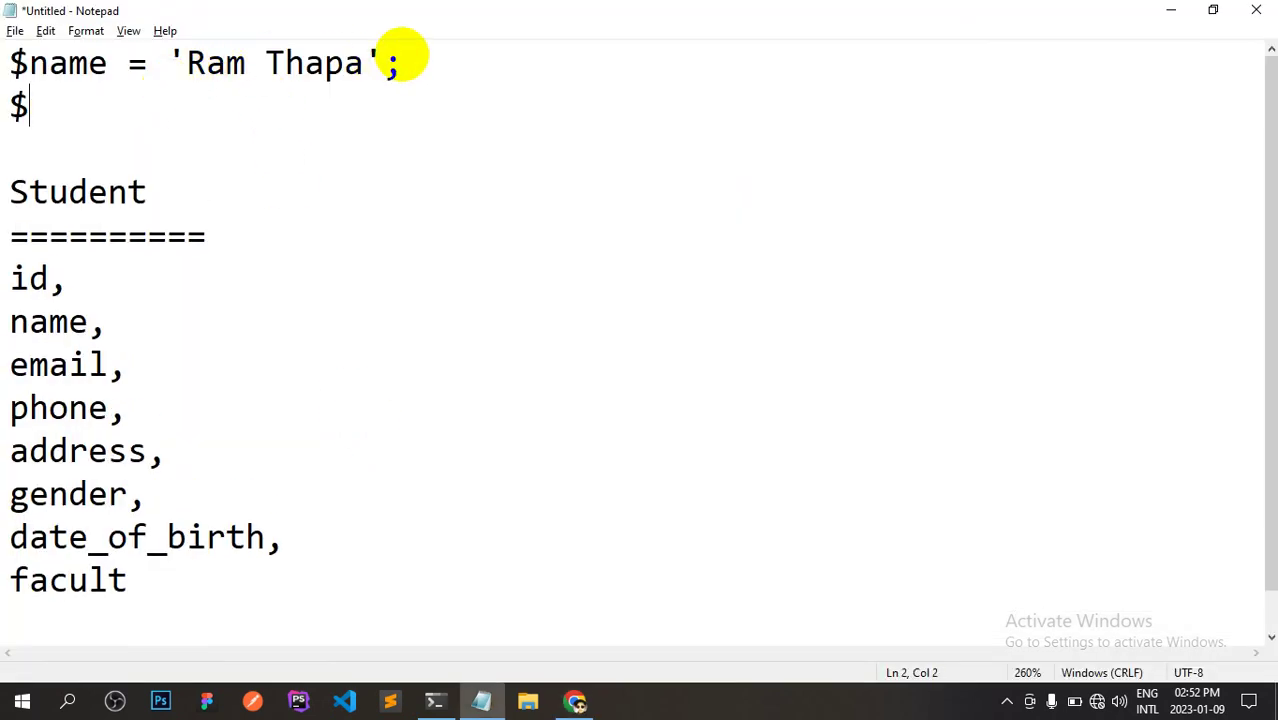
{"action": "type", "text": "ema"}
{"action": "key", "text": "BackSpace"}
{"action": "key", "text": "BackSpace"}
{"action": "type", "text": "emai"}
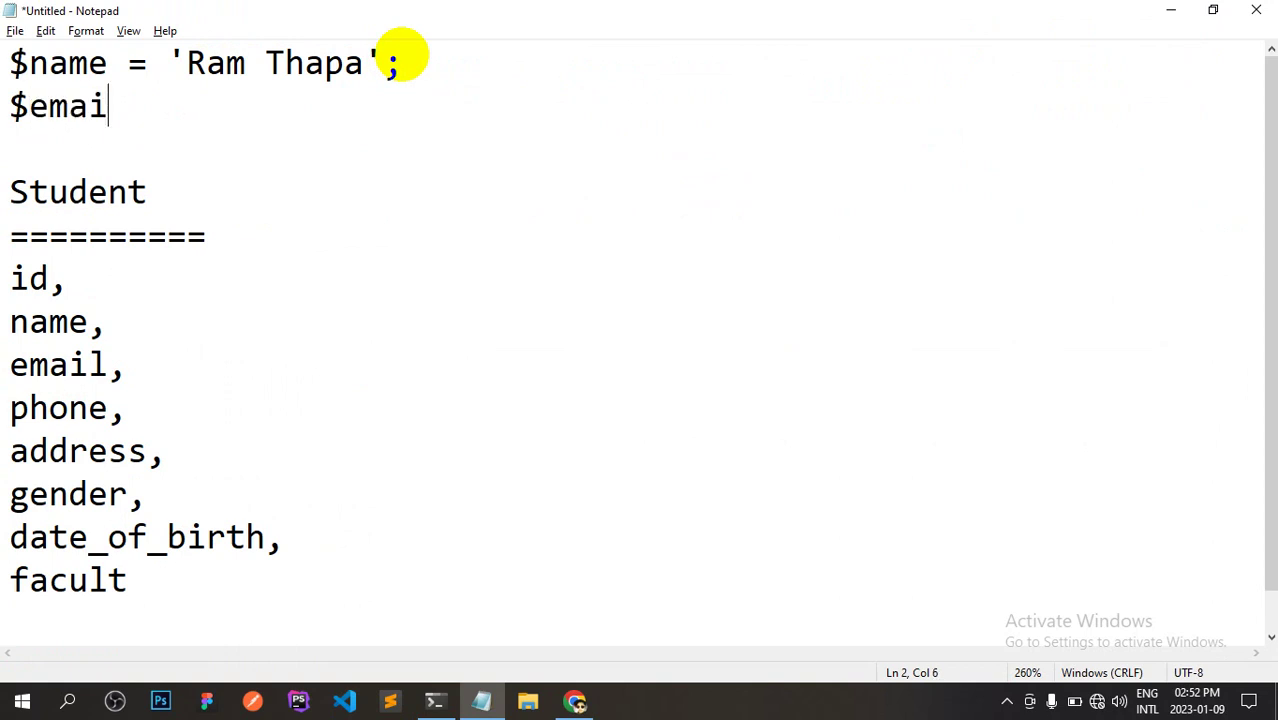
{"action": "type", "text": "l = ''"}
Type a sample Gmail address between the quotes on the $email line.
{"action": "key", "text": "Left"}
{"action": "type", "text": "rm"}
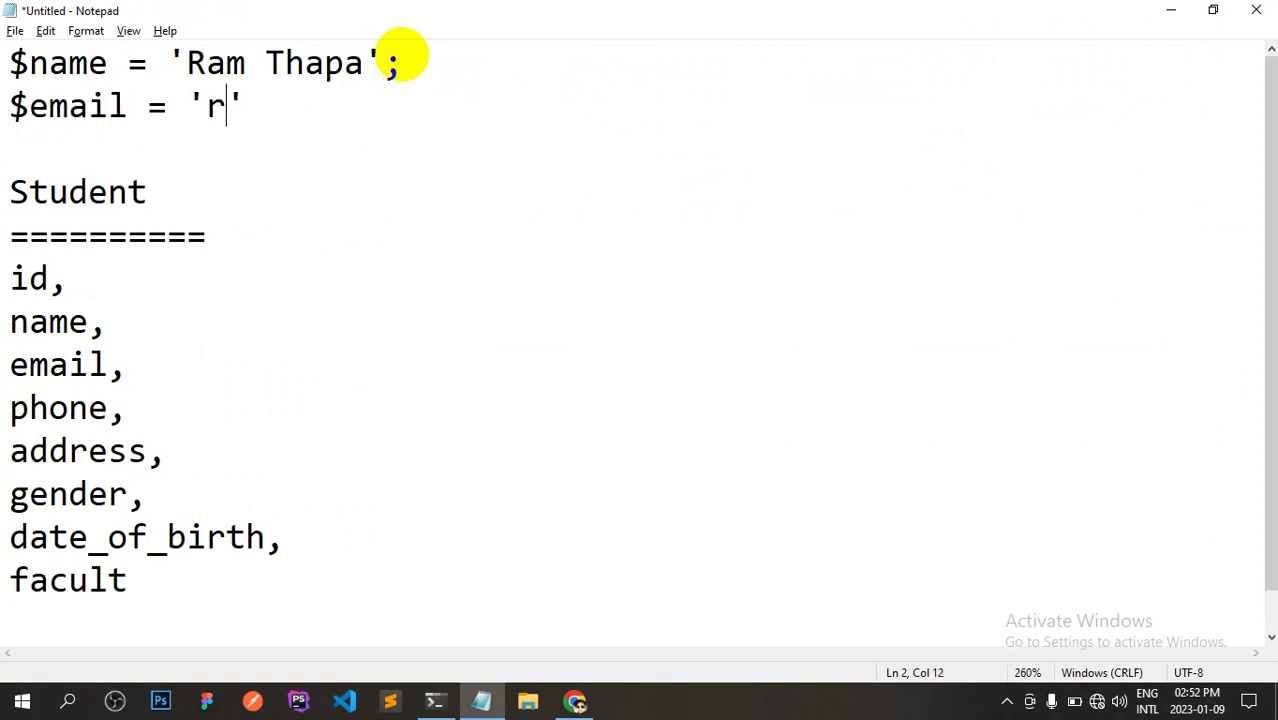
{"action": "key", "text": "BackSpace"}
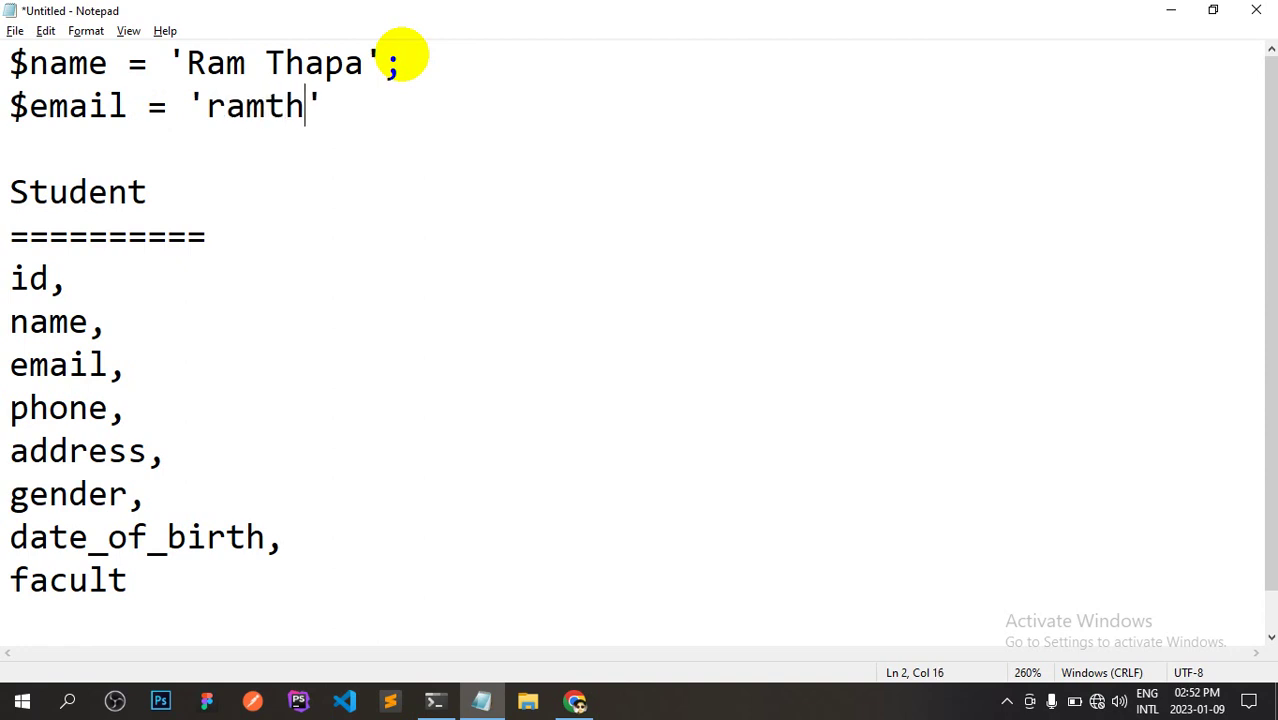
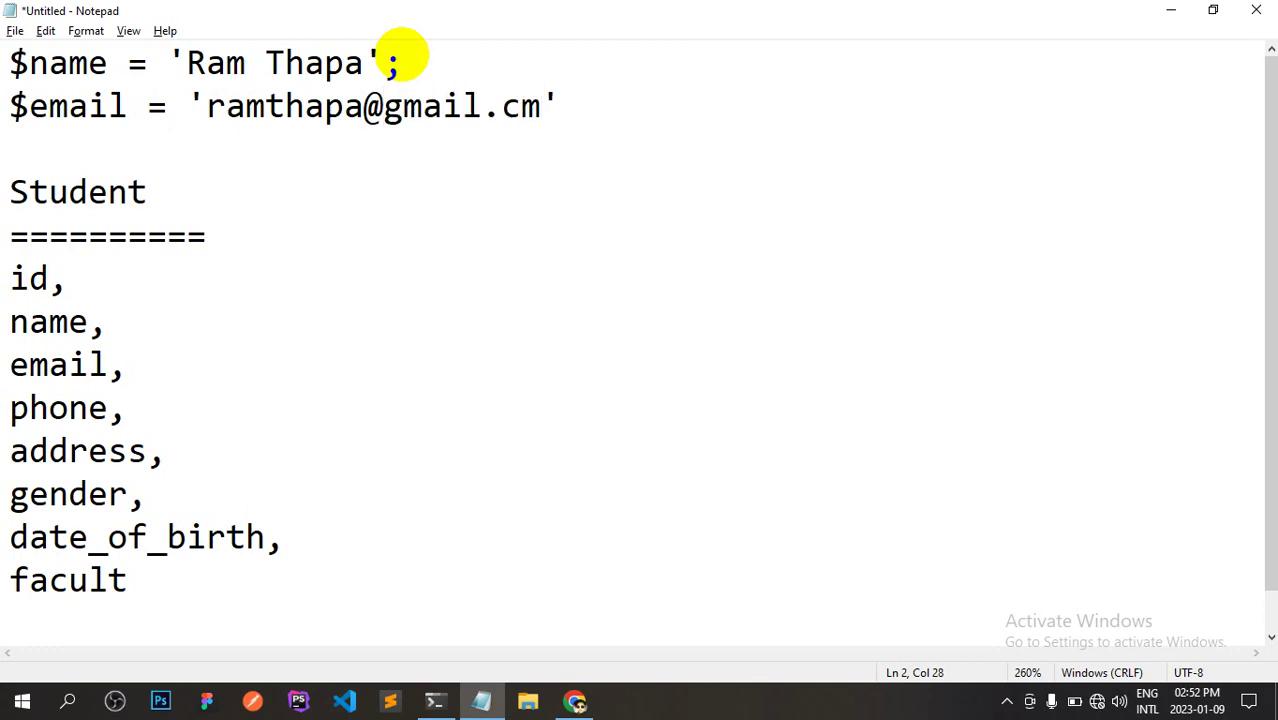
{"action": "key", "text": "alt+Tab"}
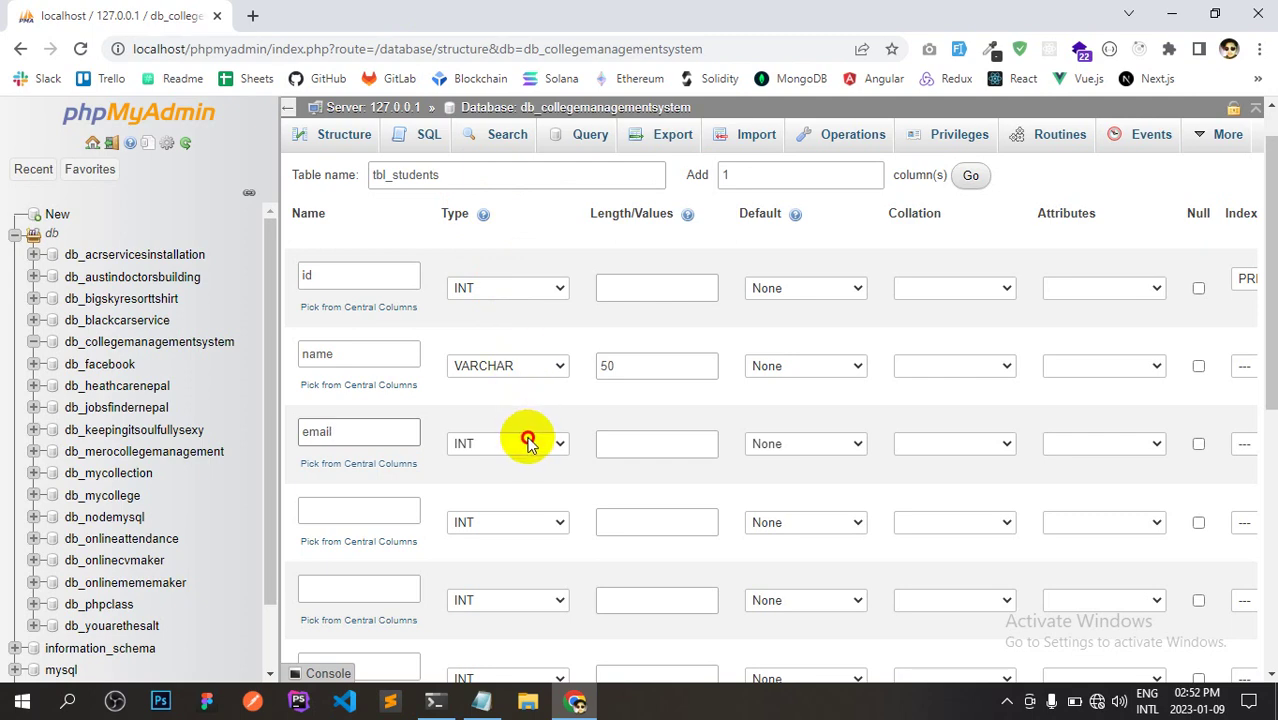
Set the email column type to VARCHAR and fix the sample address's .com ending.
{"action": "left_click", "coordinate": [525, 443]}
{"action": "left_click", "coordinate": [522, 142]}
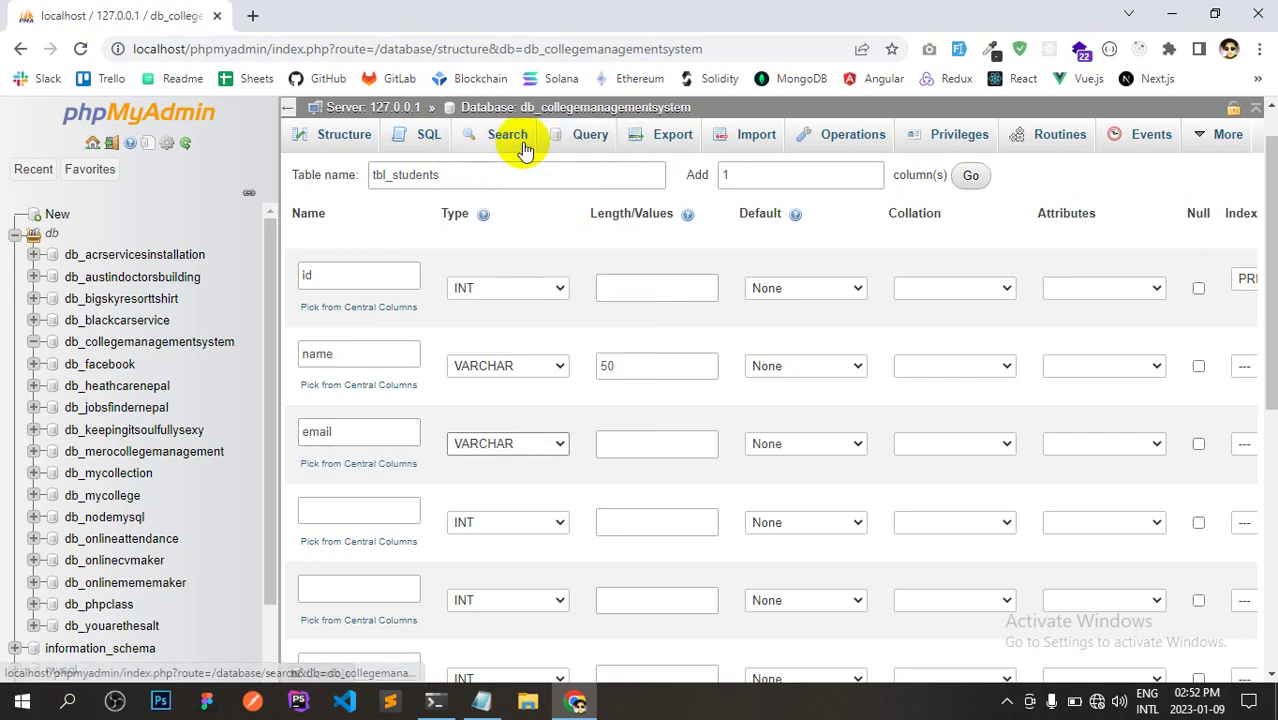
{"action": "key", "text": "alt+Tab"}
{"action": "left_click", "coordinate": [205, 106]}
{"action": "key", "text": "alt+Tab"}
{"action": "key", "text": "alt+Tab"}
{"action": "left_click", "coordinate": [516, 108]}
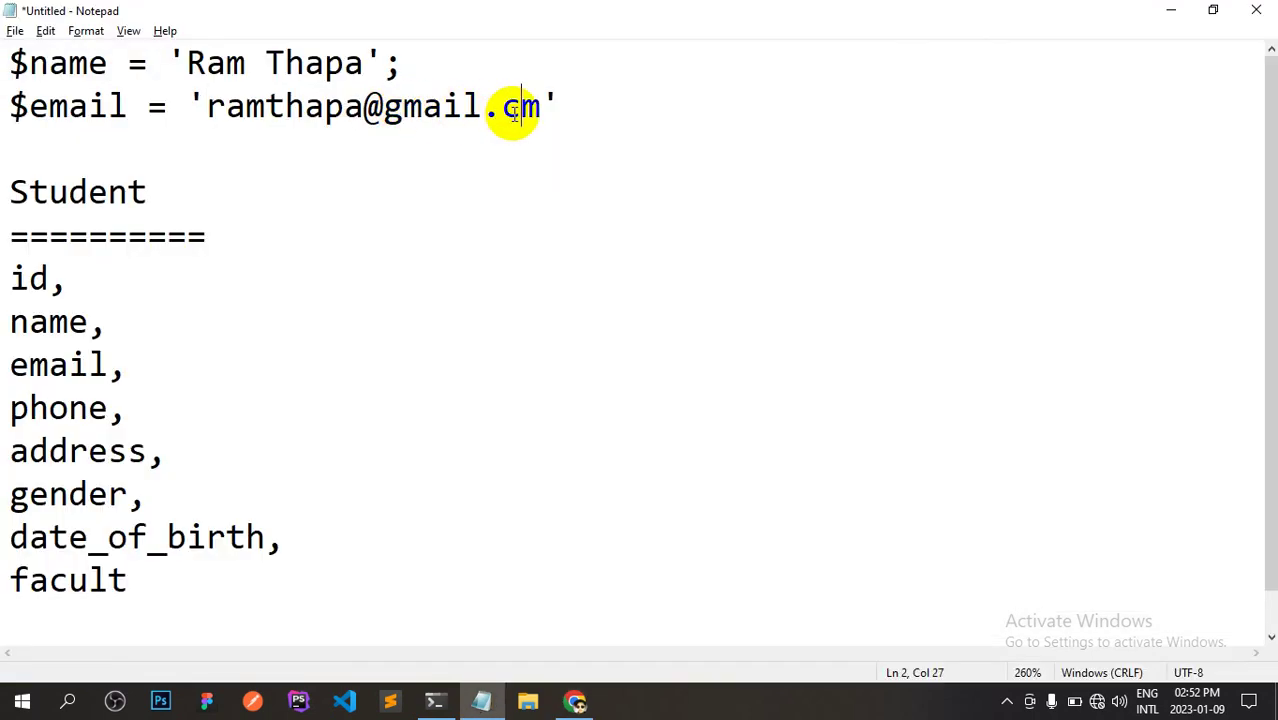
{"action": "type", "text": "o"}
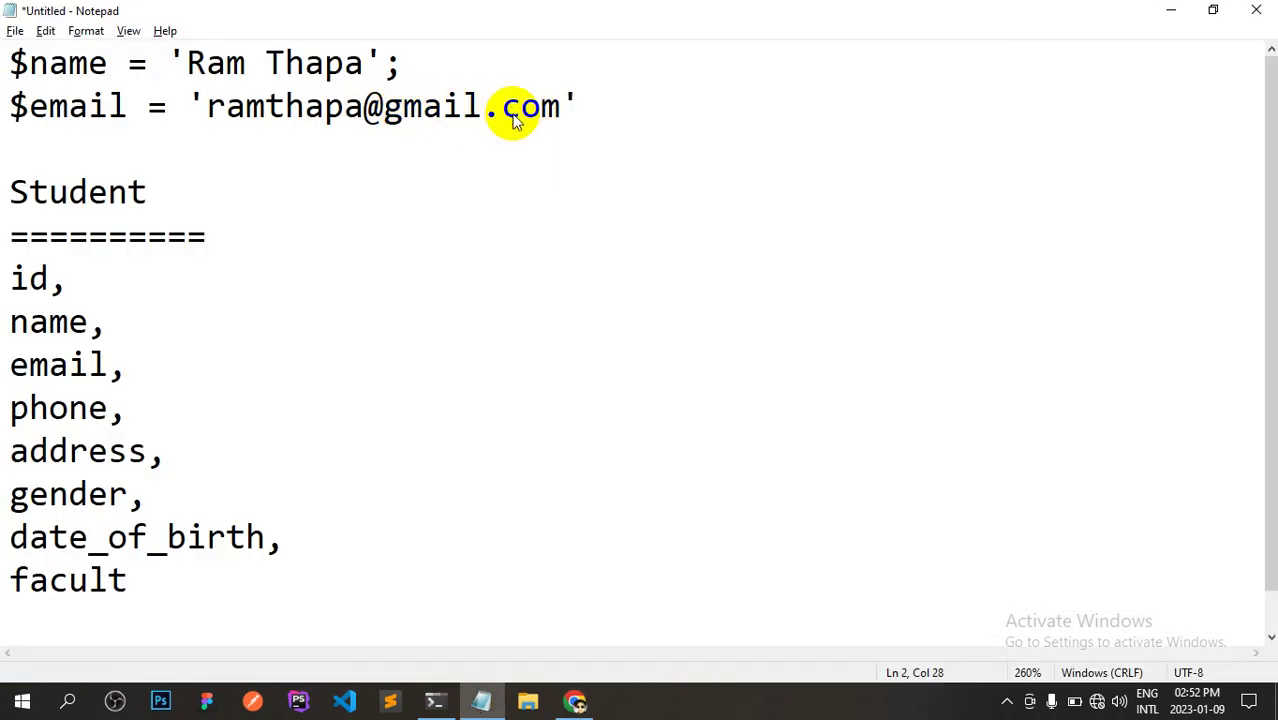
{"action": "key", "text": "ctrl+s"}
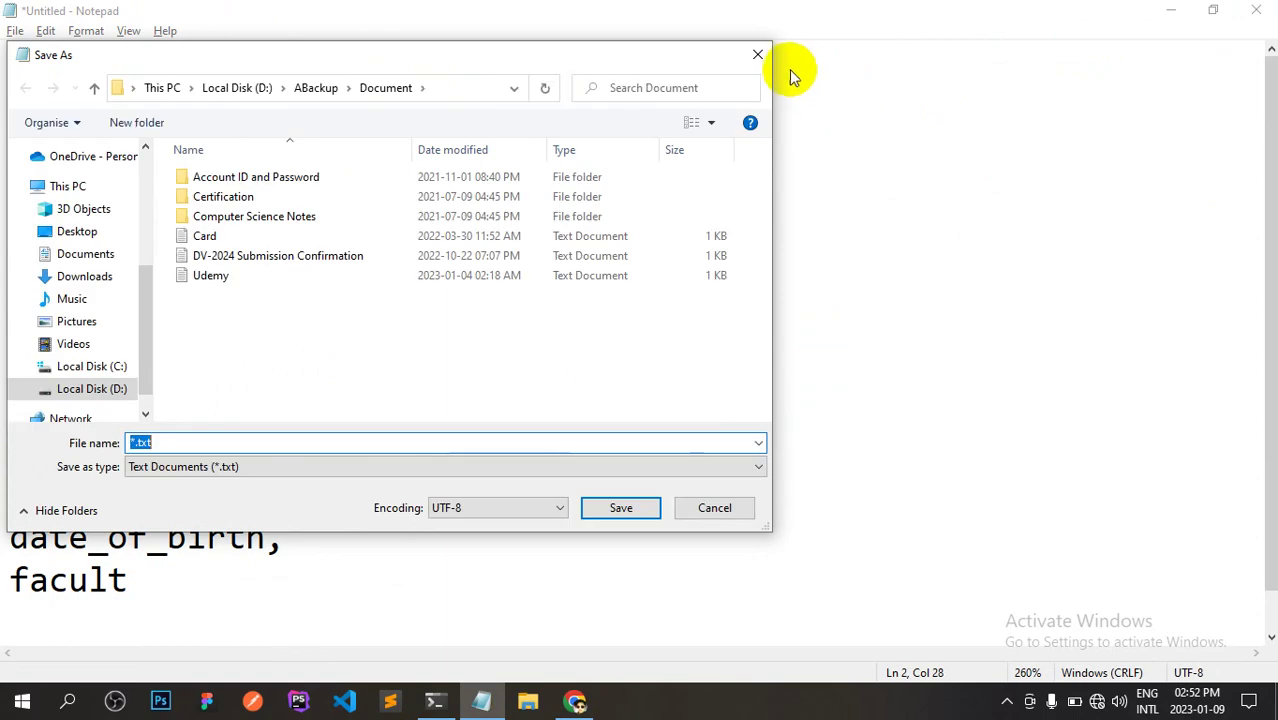
{"action": "left_click", "coordinate": [766, 62]}
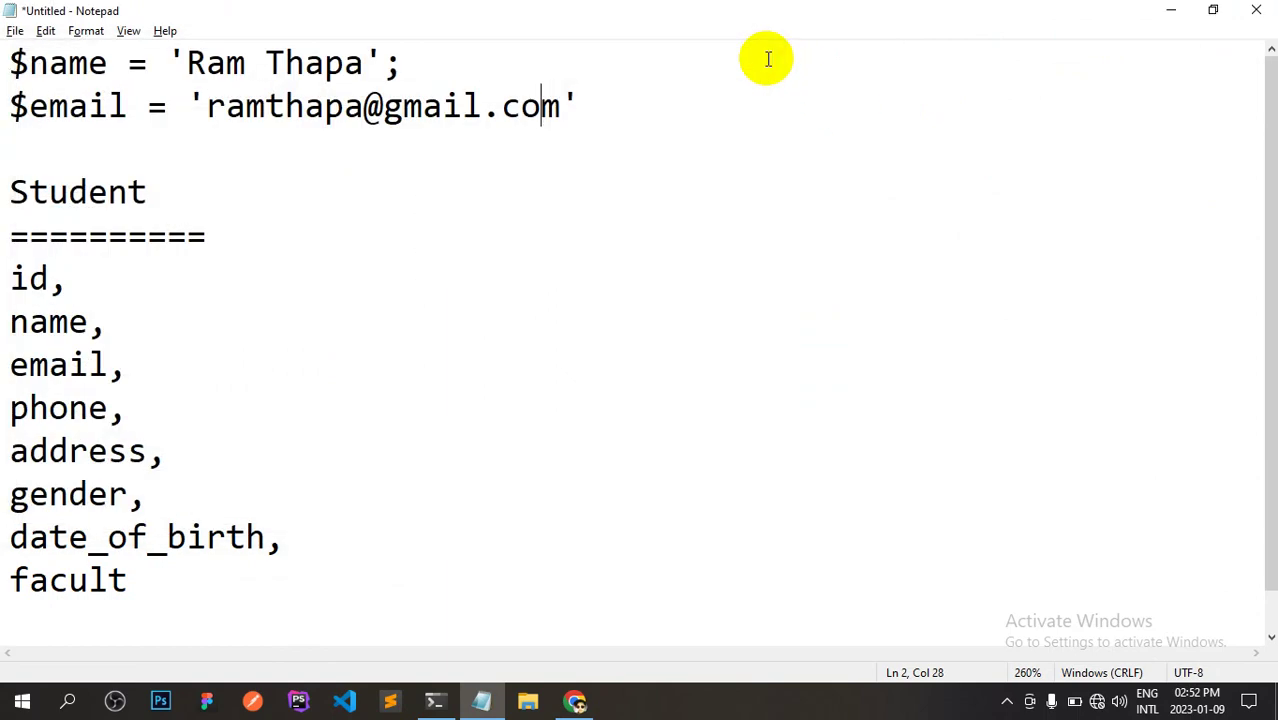
Give the email column length 50 and add a UNIQUE index on it.
{"action": "key", "text": "alt+Tab"}
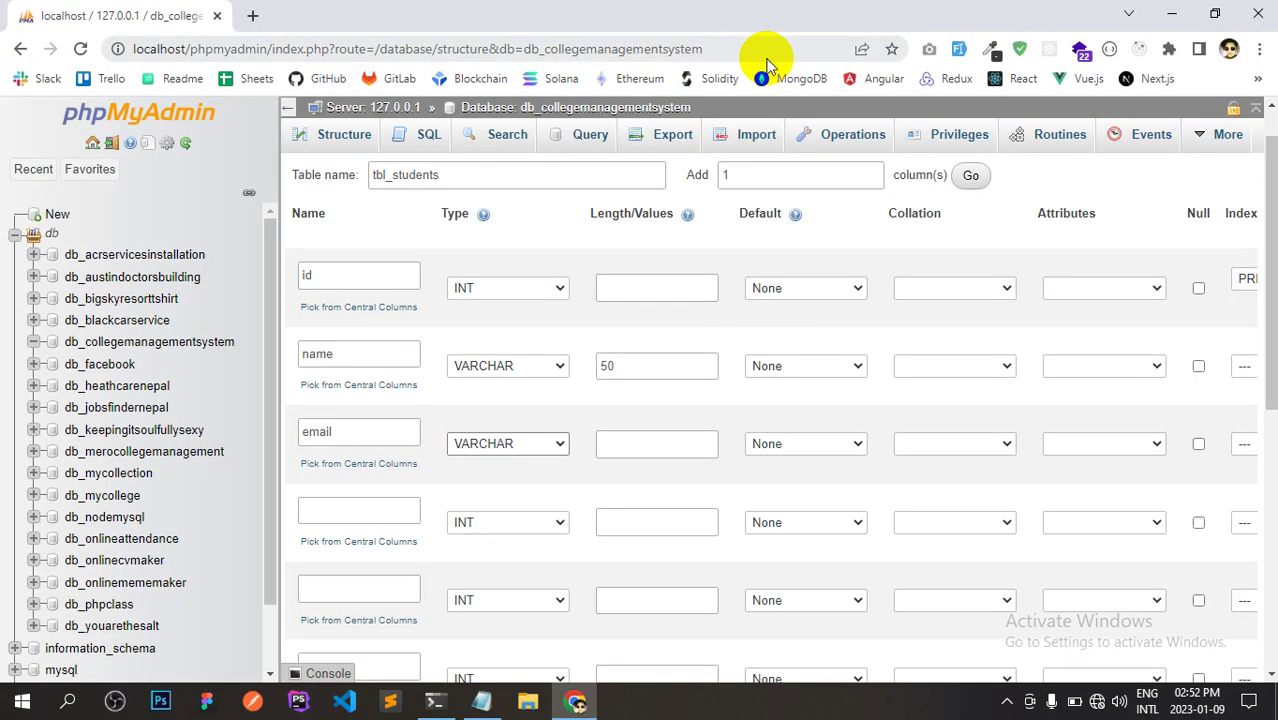
{"action": "left_click", "coordinate": [640, 443]}
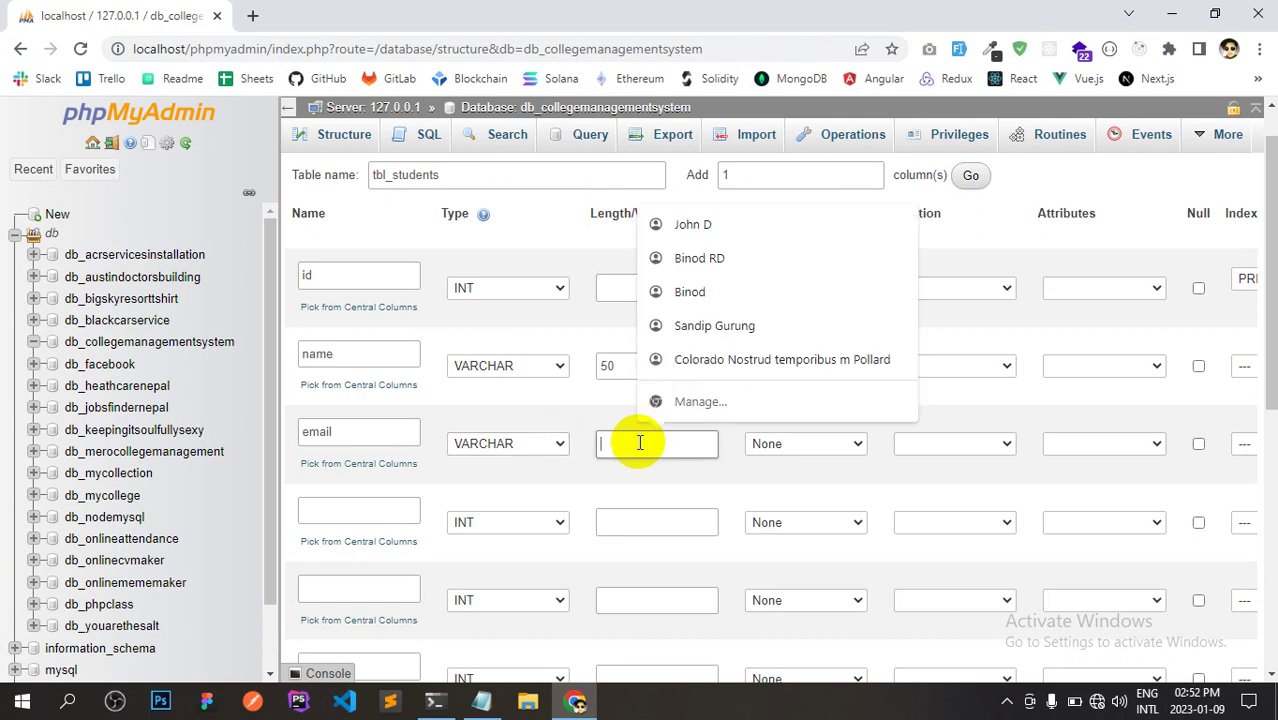
{"action": "type", "text": "50"}
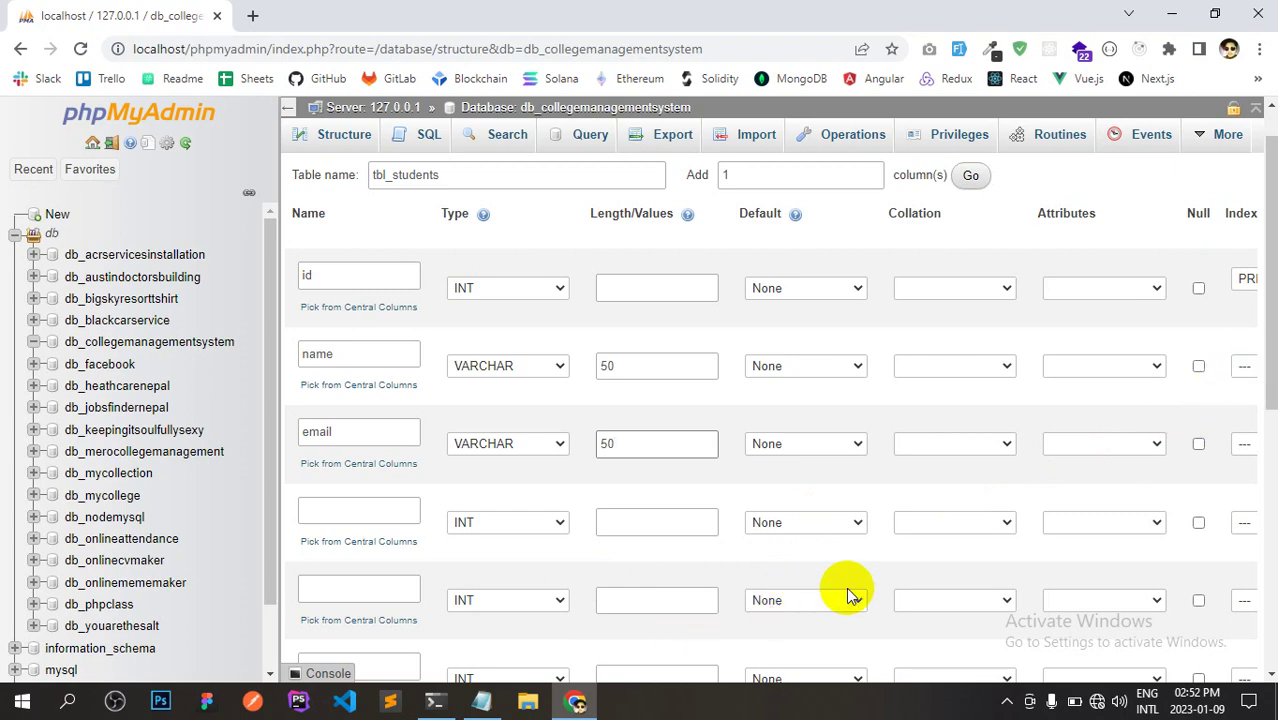
{"action": "key", "text": "ctrl+minus"}
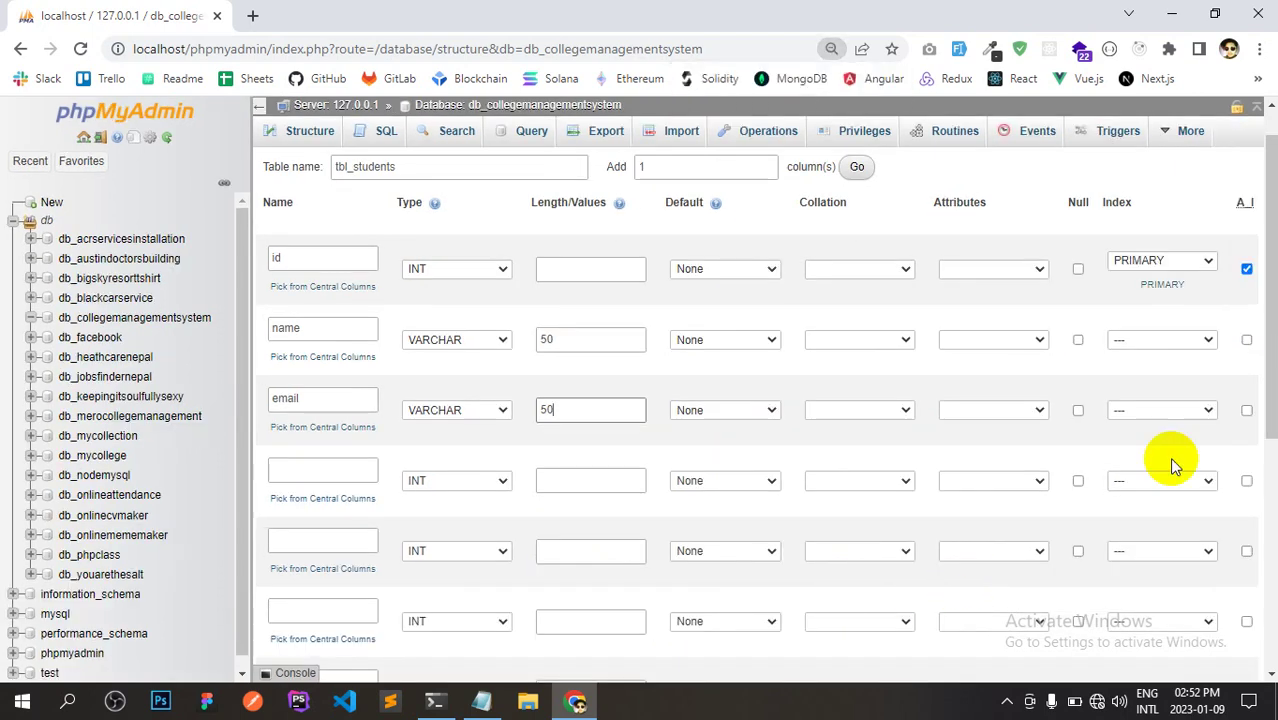
{"action": "scroll", "coordinate": [1250, 430], "scroll_direction": "down", "scroll_amount": 1}
{"action": "scroll", "coordinate": [1255, 395], "scroll_direction": "up", "scroll_amount": 2}
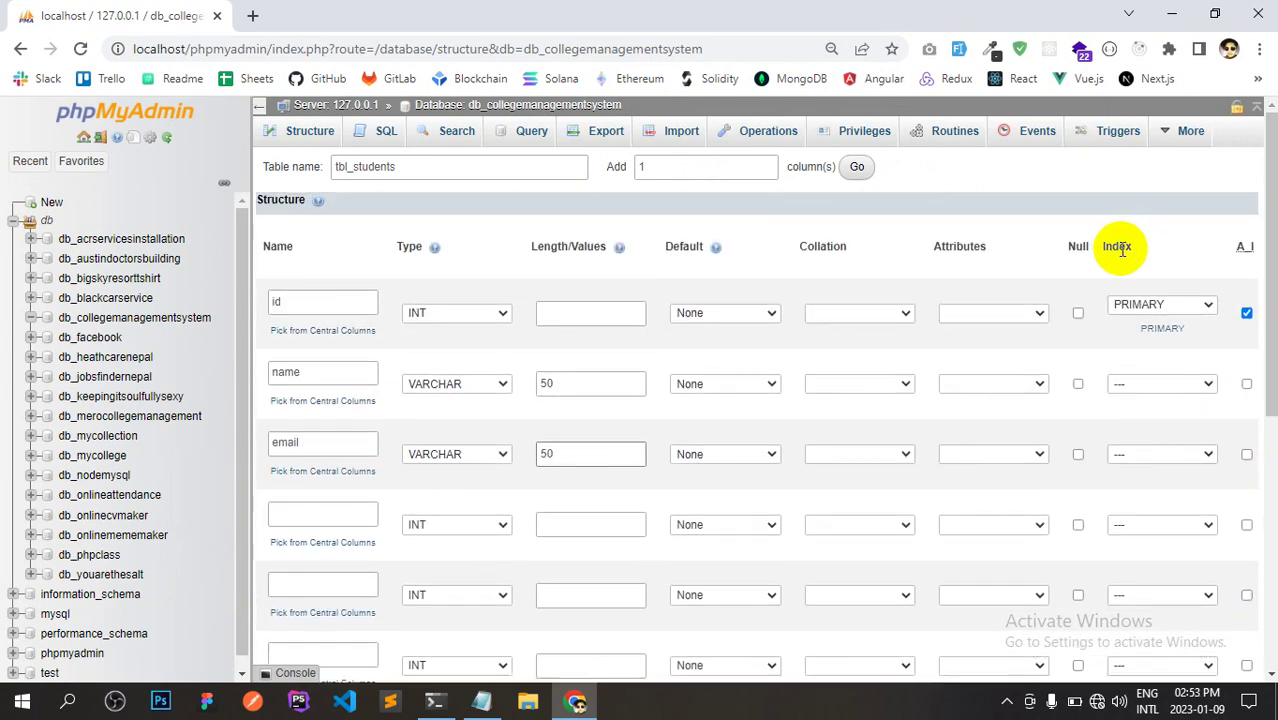
{"action": "left_click", "coordinate": [1148, 452]}
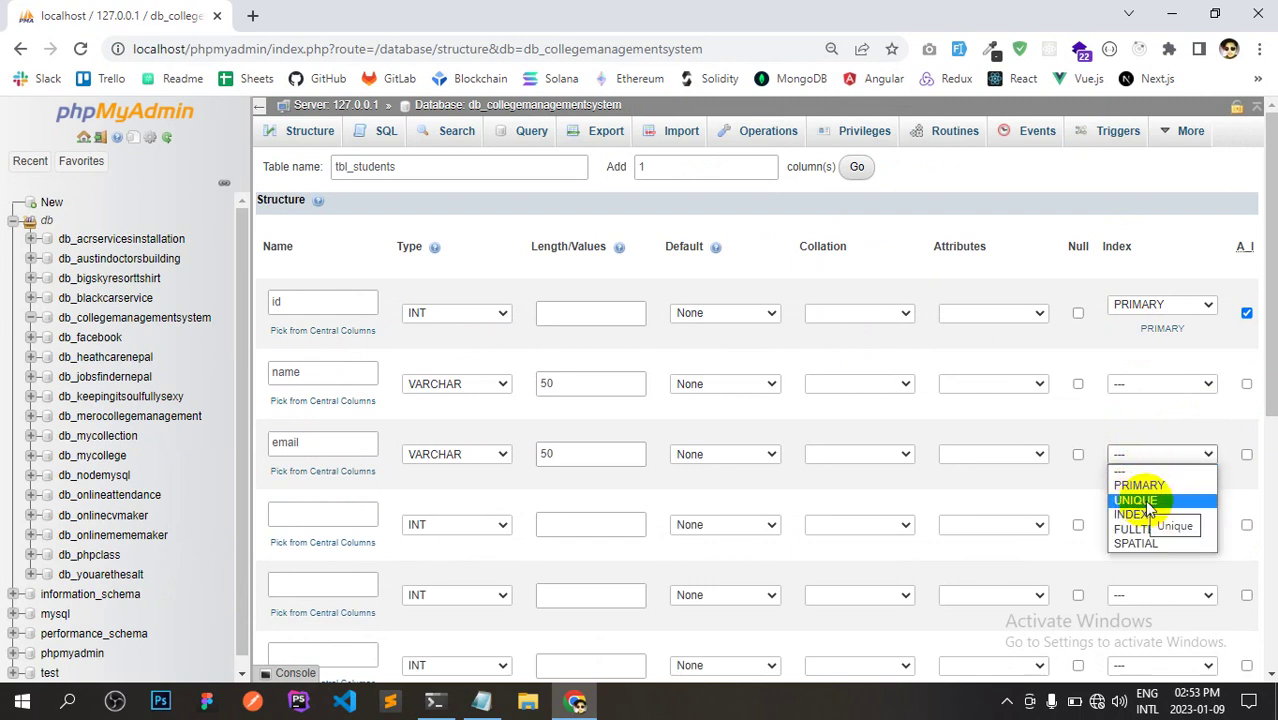
{"action": "left_click", "coordinate": [1140, 500]}
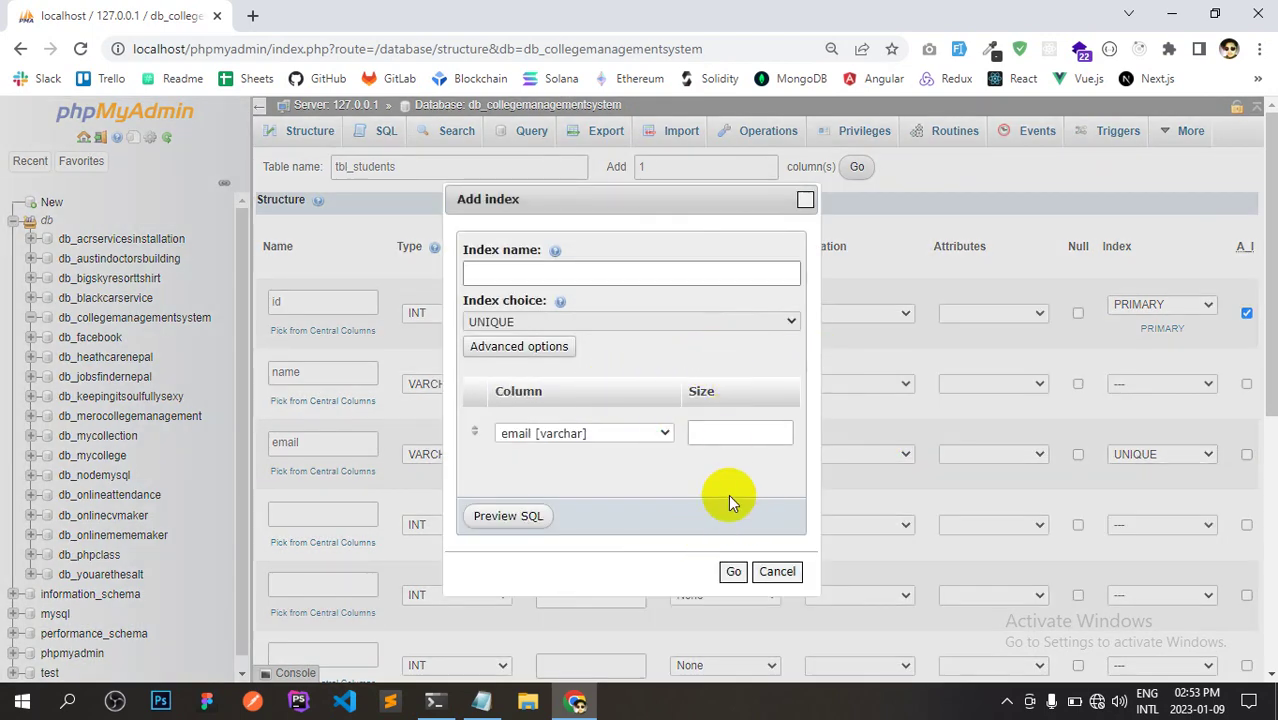
{"action": "left_click", "coordinate": [734, 571]}
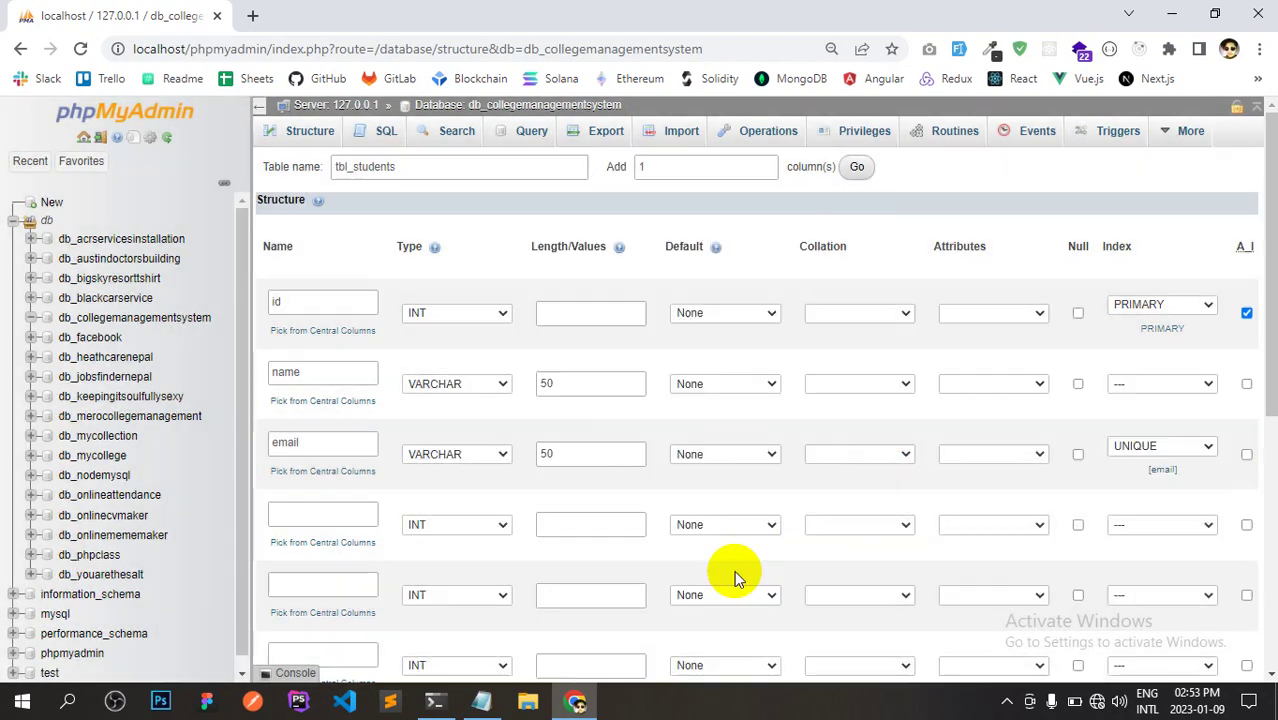
{"action": "key", "text": "alt+Tab"}
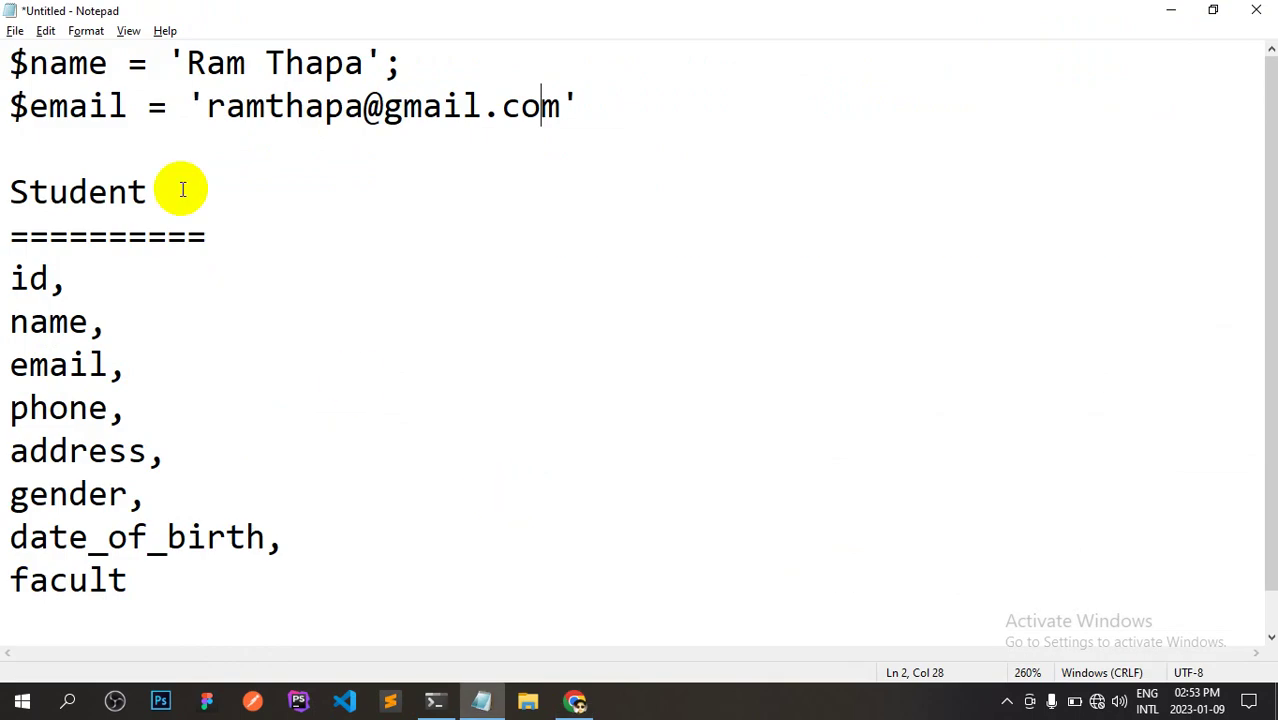
Name the fourth column 'phone' and make it a VARCHAR with length 50.
{"action": "double_click", "coordinate": [68, 408]}
{"action": "key", "text": "alt+Tab"}
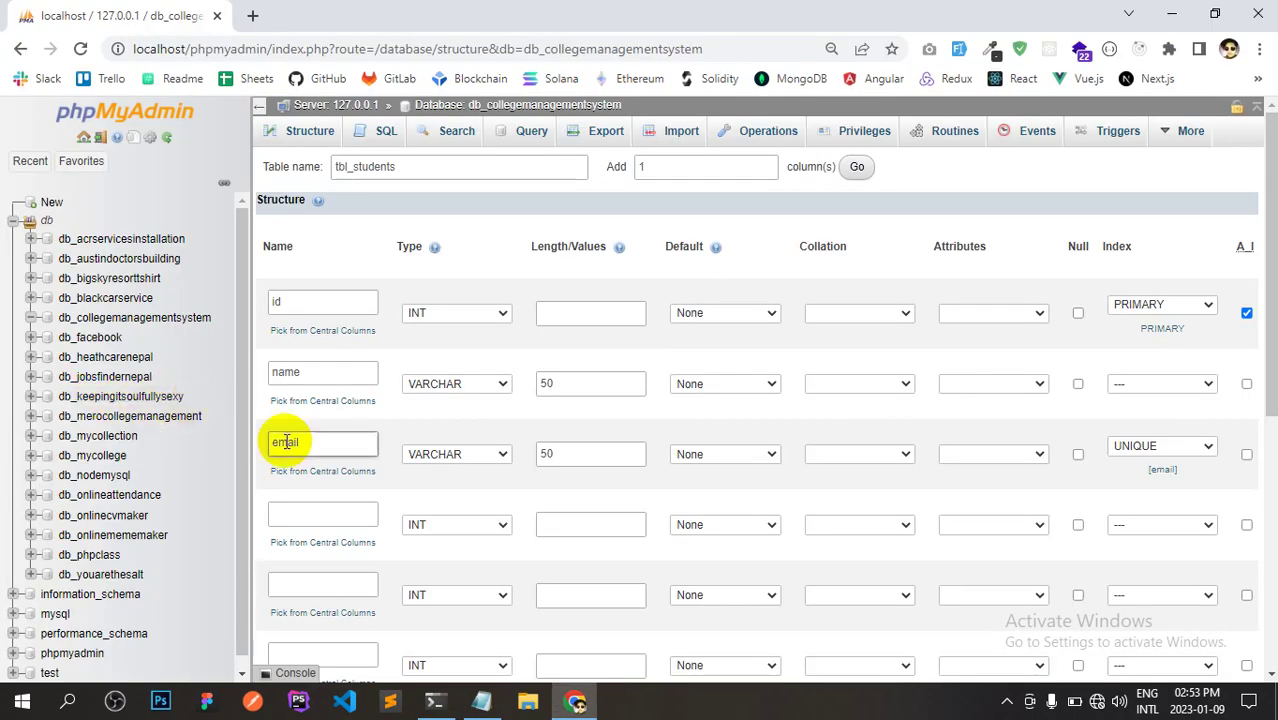
{"action": "left_click", "coordinate": [300, 514]}
{"action": "type", "text": "phone"}
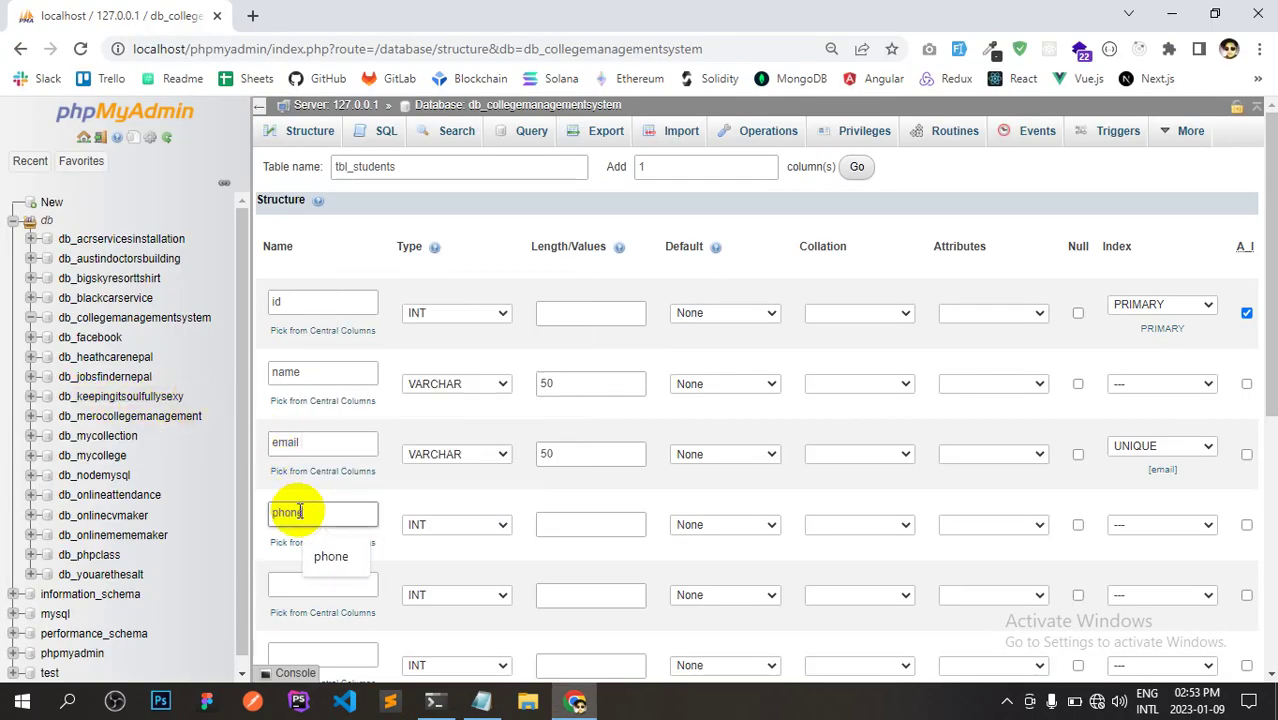
{"action": "left_click", "coordinate": [432, 526]}
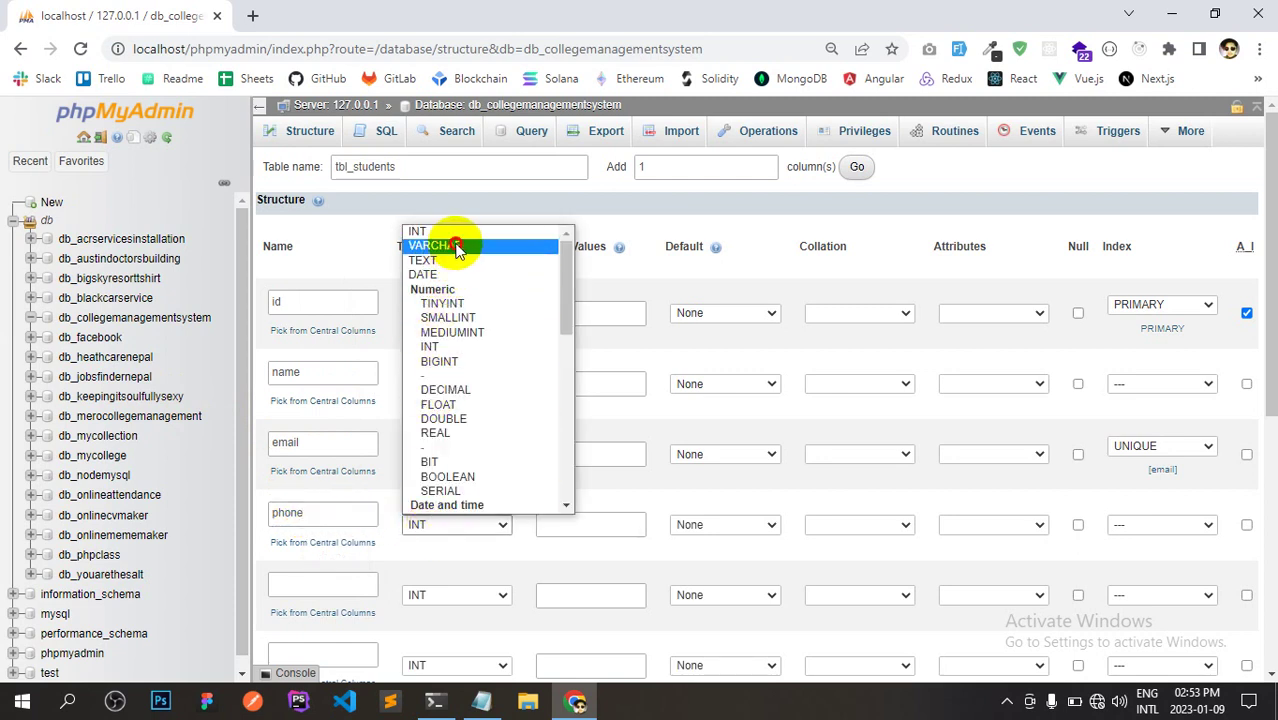
{"action": "left_click", "coordinate": [455, 246]}
{"action": "left_click", "coordinate": [573, 523]}
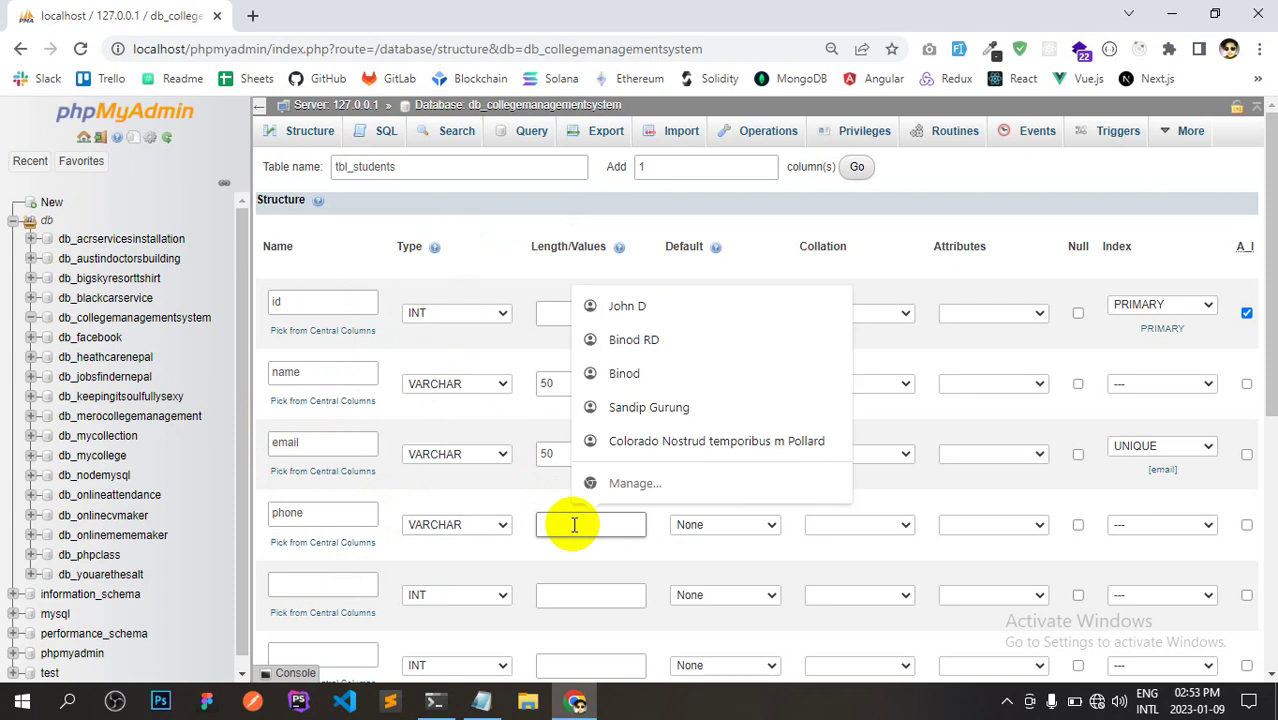
{"action": "type", "text": "50"}
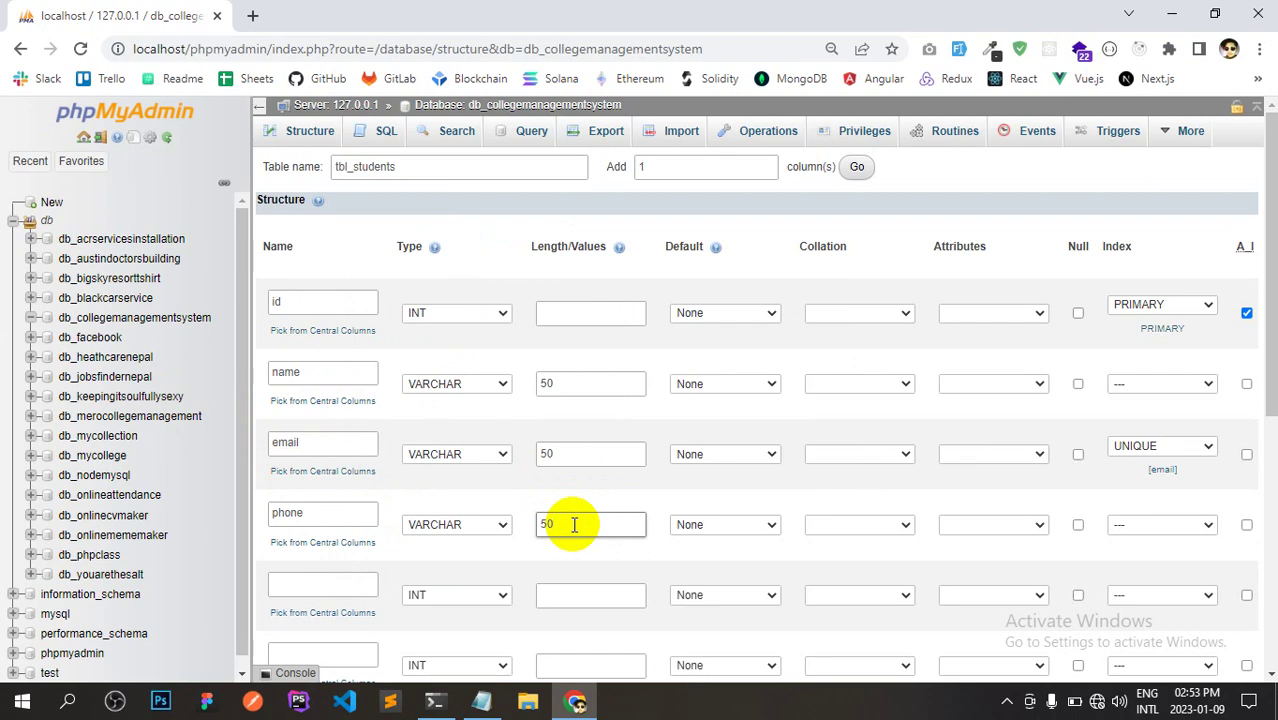
{"action": "key", "text": "alt+Tab"}
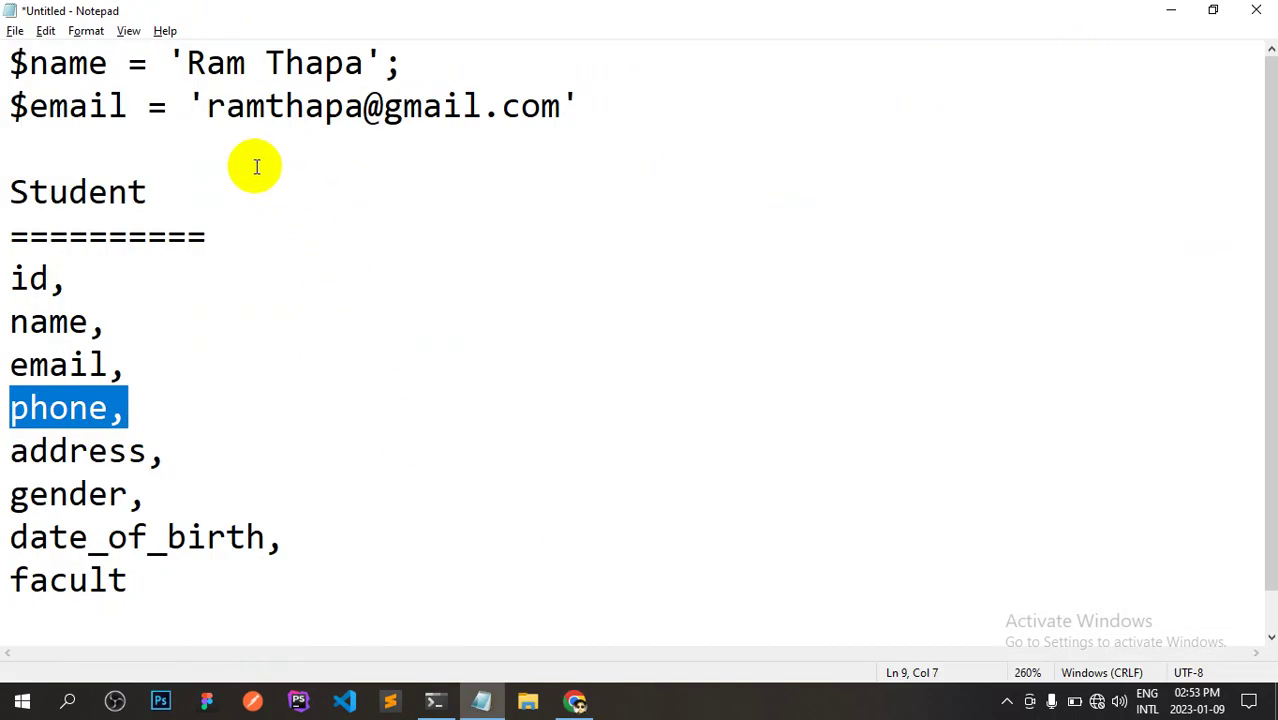
Add a '$phone = 9800000' line below the $email line in Notepad.
{"action": "left_click", "coordinate": [256, 167]}
{"action": "key", "text": "Return"}
{"action": "key", "text": "Up"}
{"action": "type", "text": "$ep"}
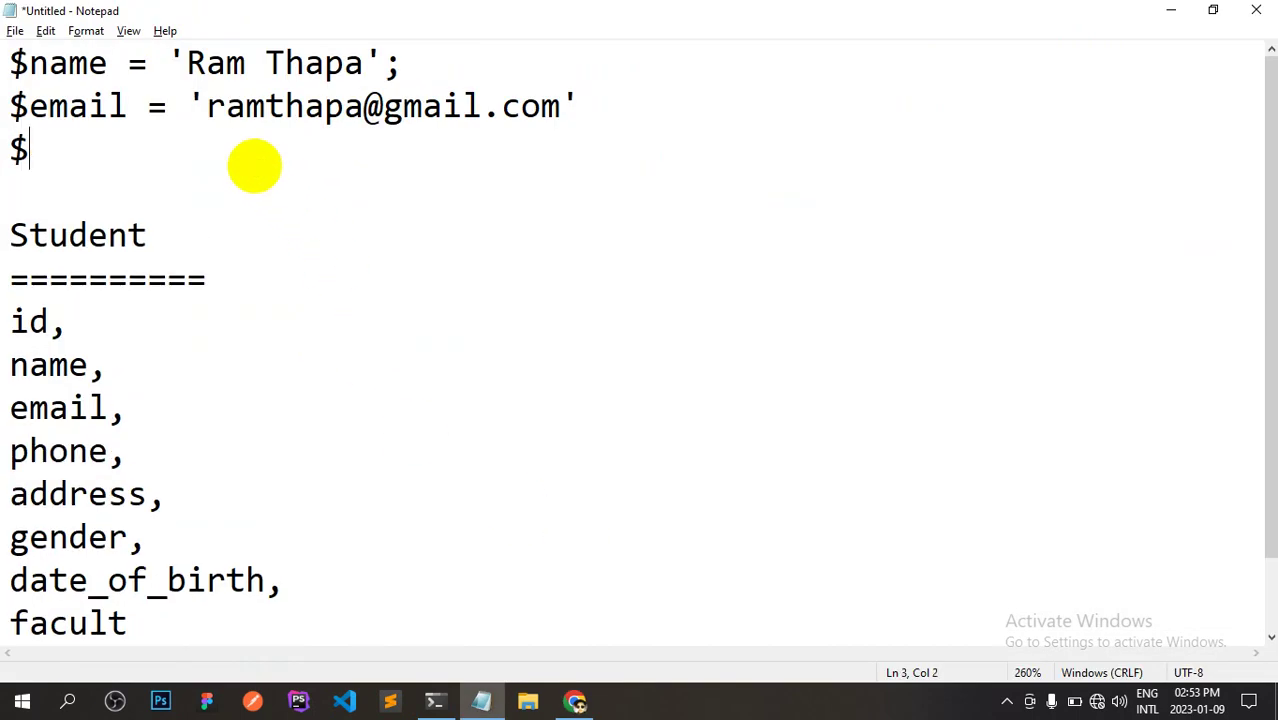
{"action": "key", "text": "BackSpace"}
{"action": "key", "text": "BackSpace"}
{"action": "type", "text": "hone"}
{"action": "key", "text": "BackSpace"}
{"action": "key", "text": "BackSpace"}
{"action": "key", "text": "BackSpace"}
{"action": "key", "text": "BackSpace"}
{"action": "type", "text": "phone ="}
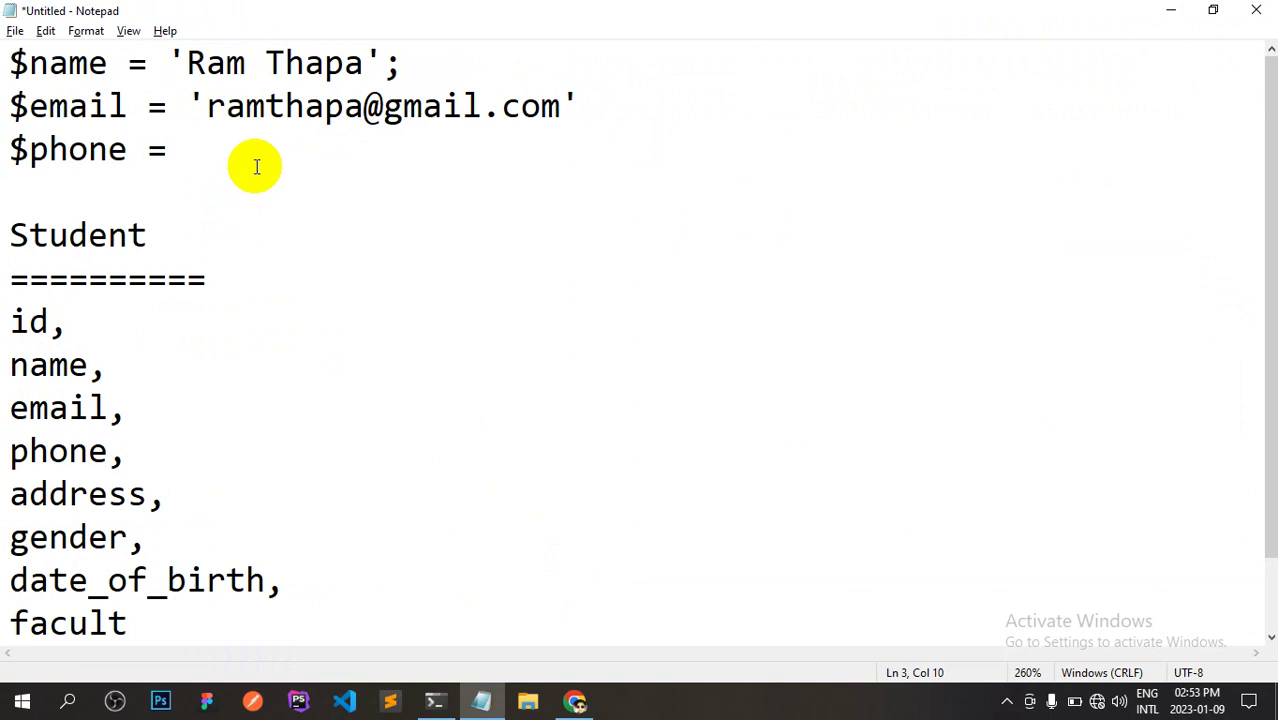
{"action": "type", "text": " 9800000"}
Prefix the phone number with the +977 country code and a dash.
{"action": "key", "text": "Left"}
{"action": "key", "text": "Left"}
{"action": "key", "text": "Left"}
{"action": "key", "text": "Left"}
{"action": "key", "text": "Left"}
{"action": "key", "text": "Left"}
{"action": "key", "text": "Left"}
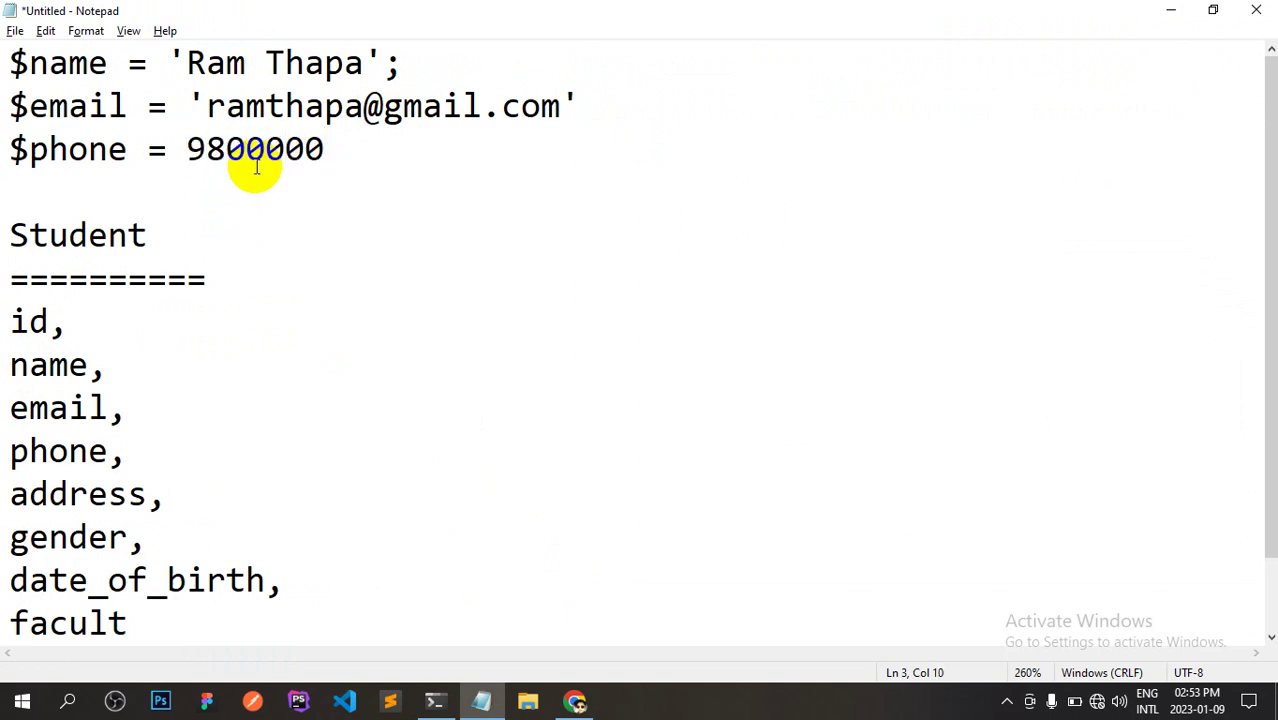
{"action": "type", "text": "''"}
{"action": "key", "text": "BackSpace"}
{"action": "key", "text": "BackSpace"}
{"action": "type", "text": "+977"}
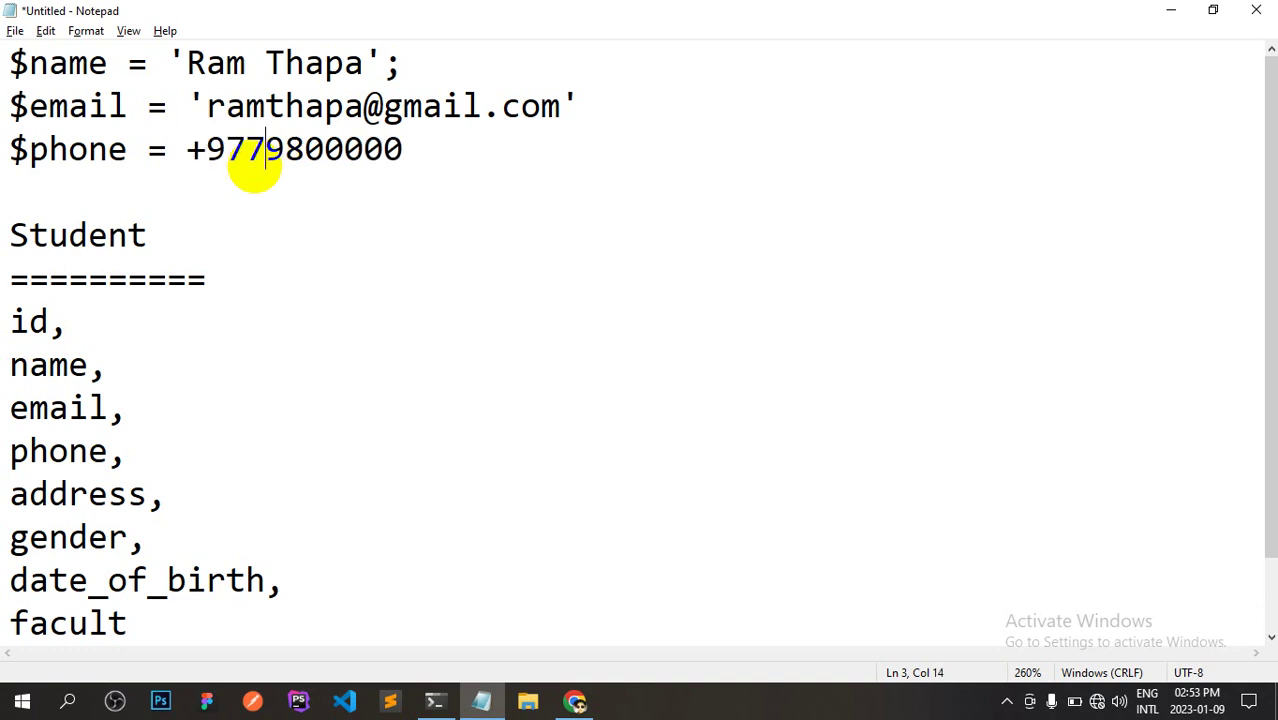
{"action": "type", "text": "/"}
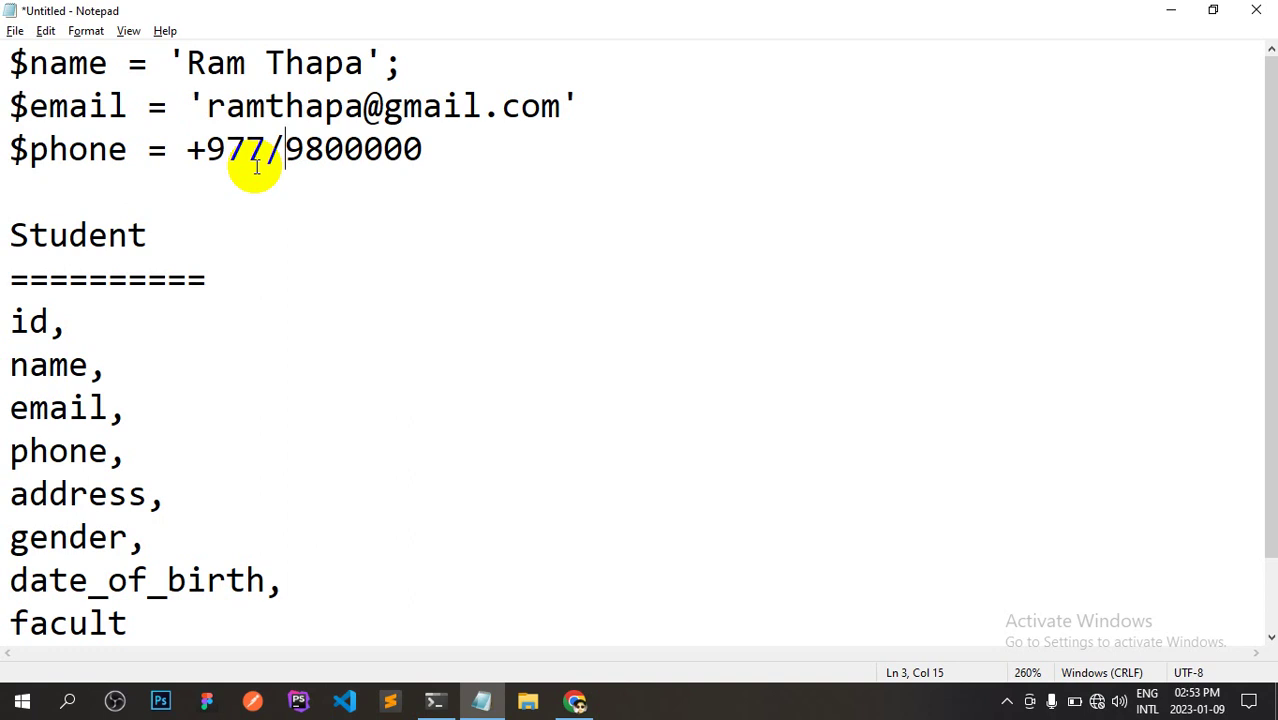
{"action": "type", "text": "-"}
{"action": "key", "text": "BackSpace"}
{"action": "key", "text": "BackSpace"}
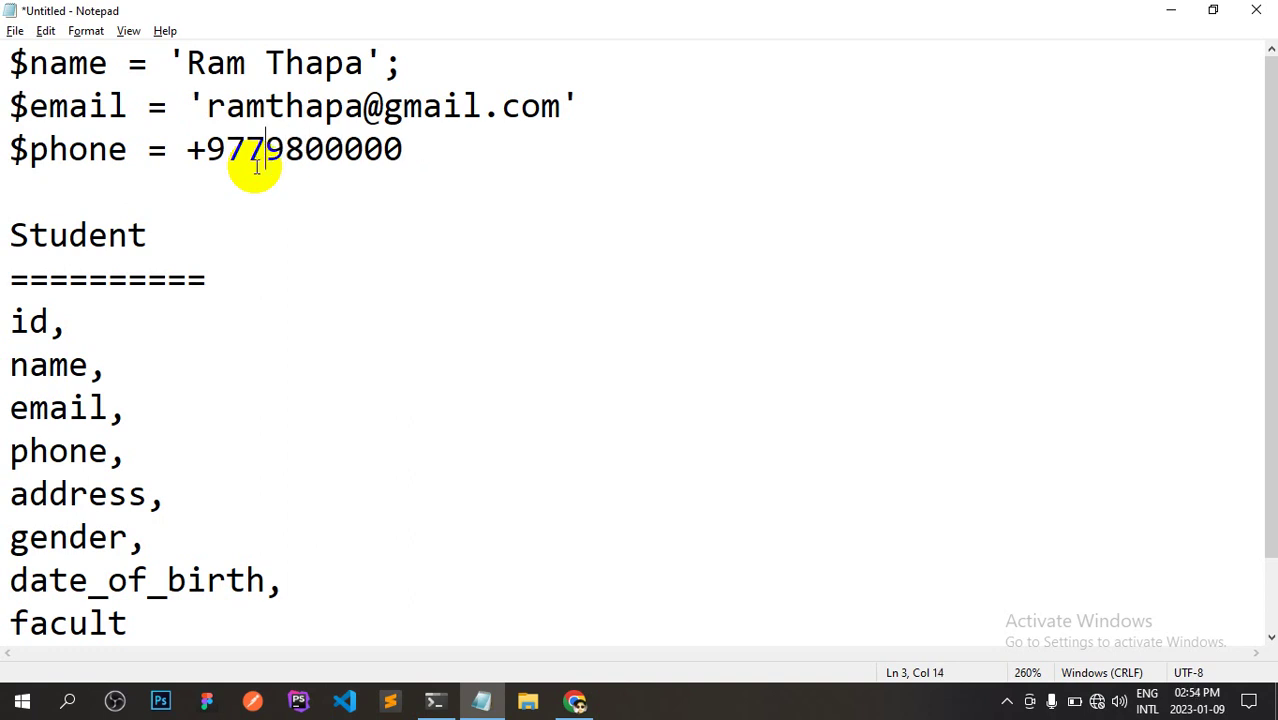
{"action": "type", "text": "-"}
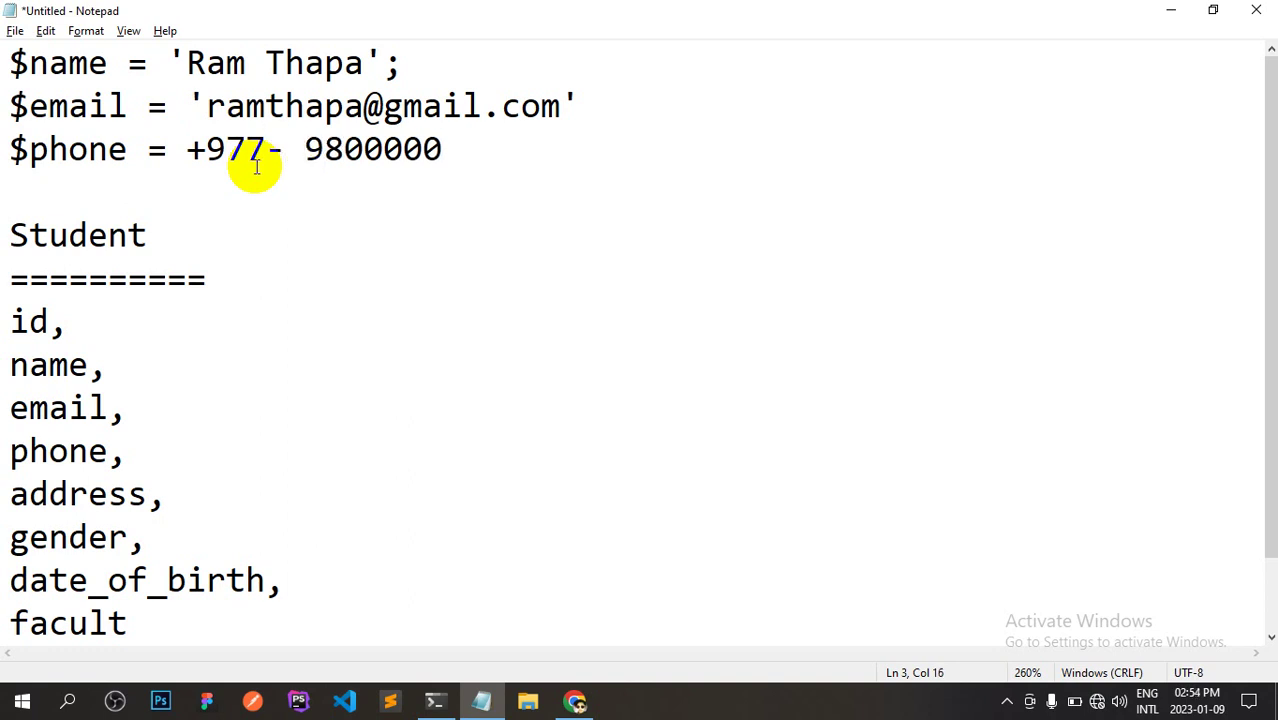
Space out the dash, wrap the phone value in single quotes, and return to phpMyAdmin.
{"action": "key", "text": "Left"}
{"action": "key", "text": "Left"}
{"action": "left_click", "coordinate": [190, 150]}
{"action": "left_click_drag", "start_coordinate": [190, 150], "coordinate": [457, 150]}
{"action": "key", "text": "ctrl+c"}
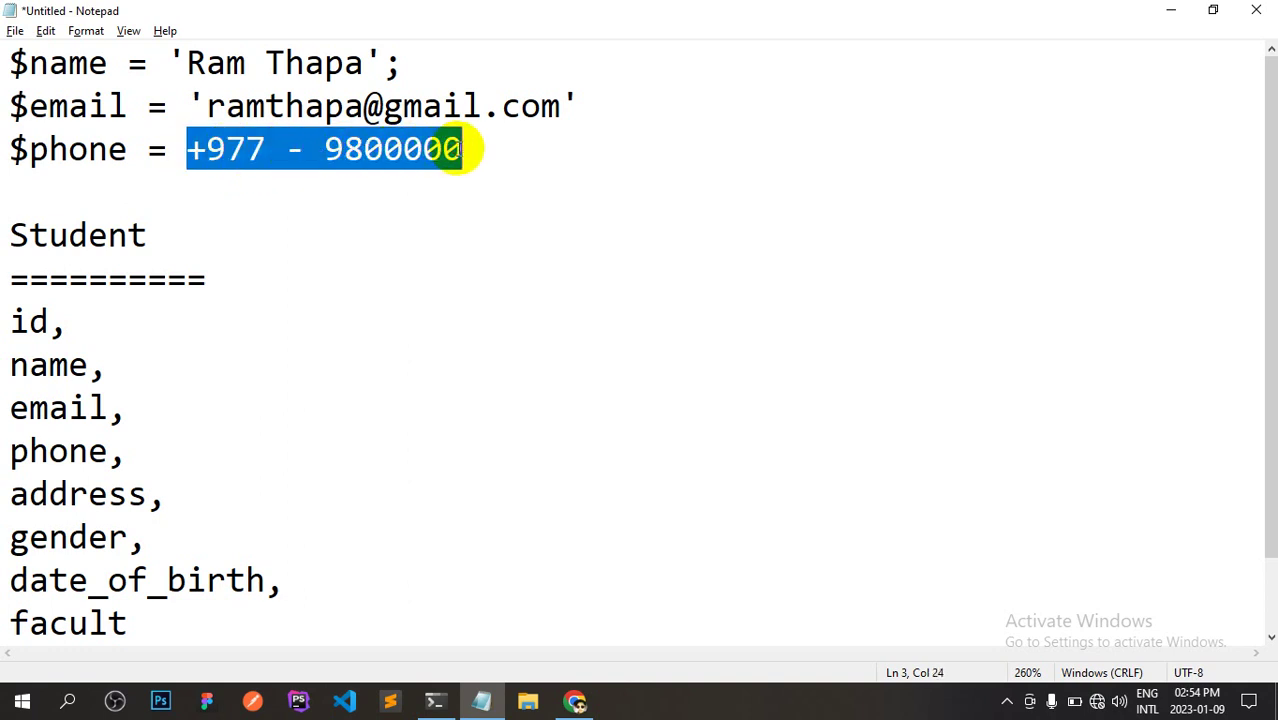
{"action": "key", "text": "BackSpace"}
{"action": "type", "text": "''"}
{"action": "key", "text": "Left"}
{"action": "key", "text": "ctrl+v"}
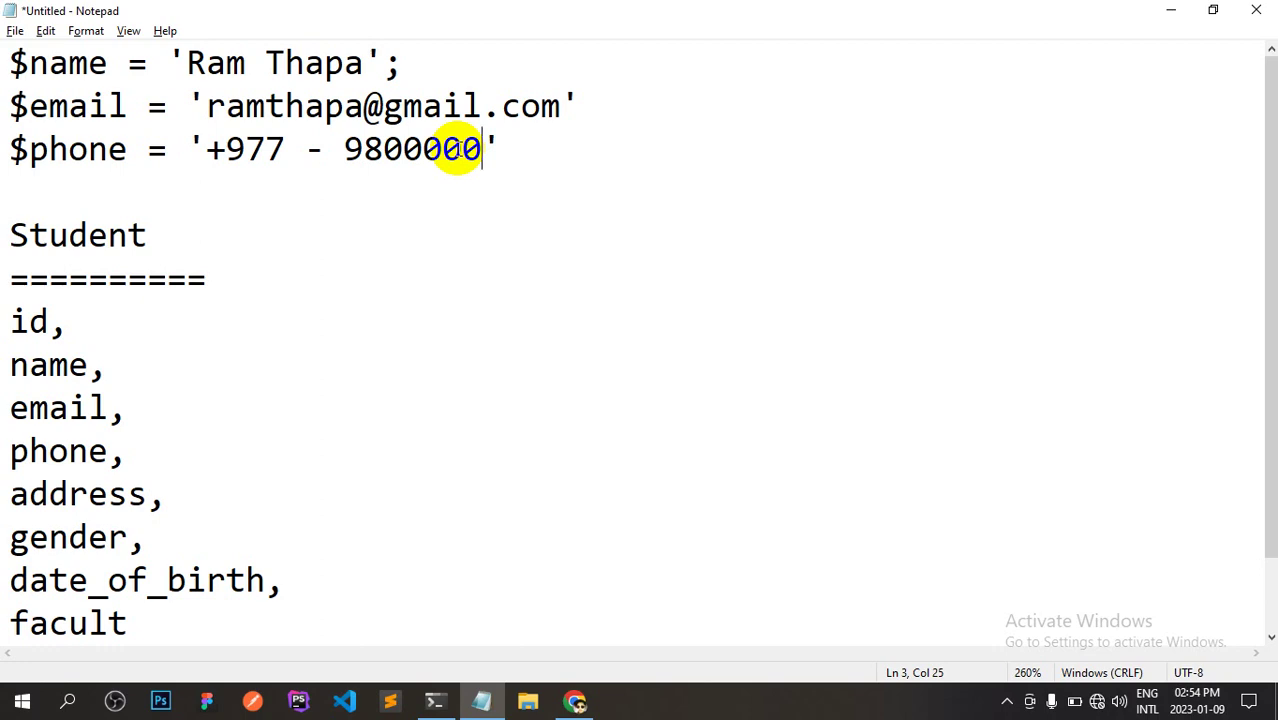
{"action": "key", "text": "alt+Tab"}
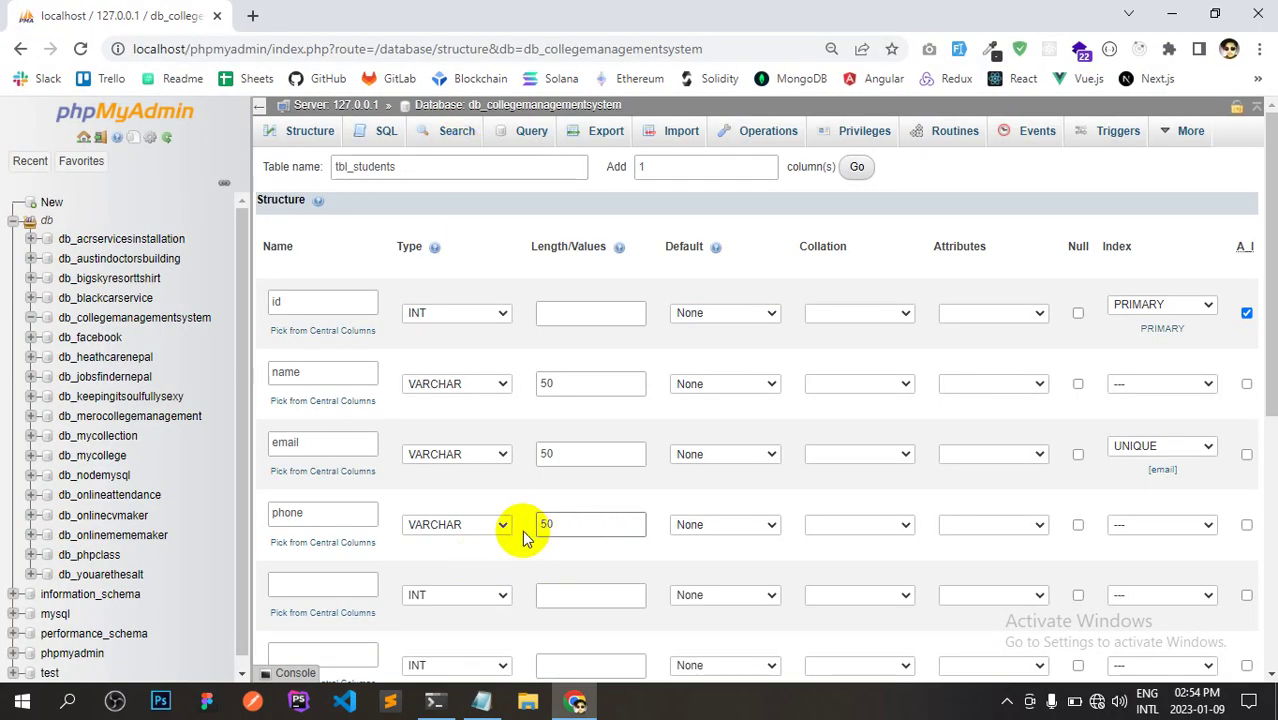
Change the phone column's length to 30.
{"action": "left_click", "coordinate": [577, 513]}
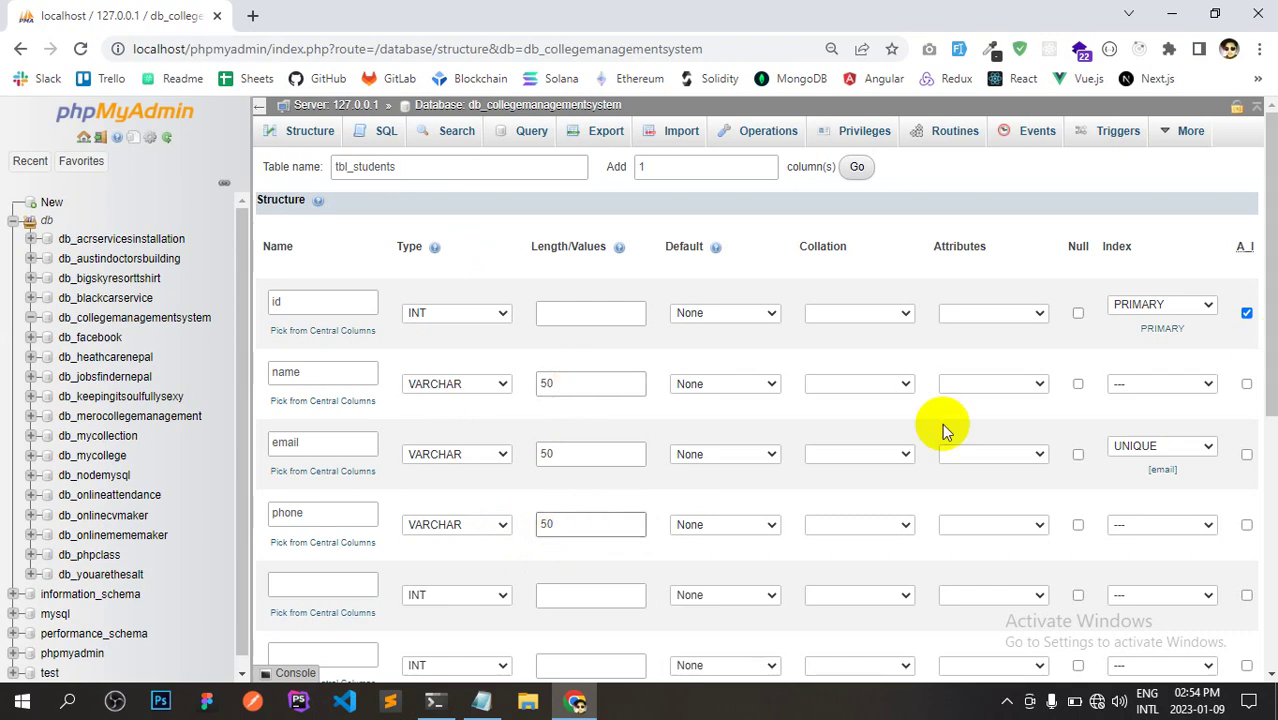
{"action": "key", "text": "alt+Tab"}
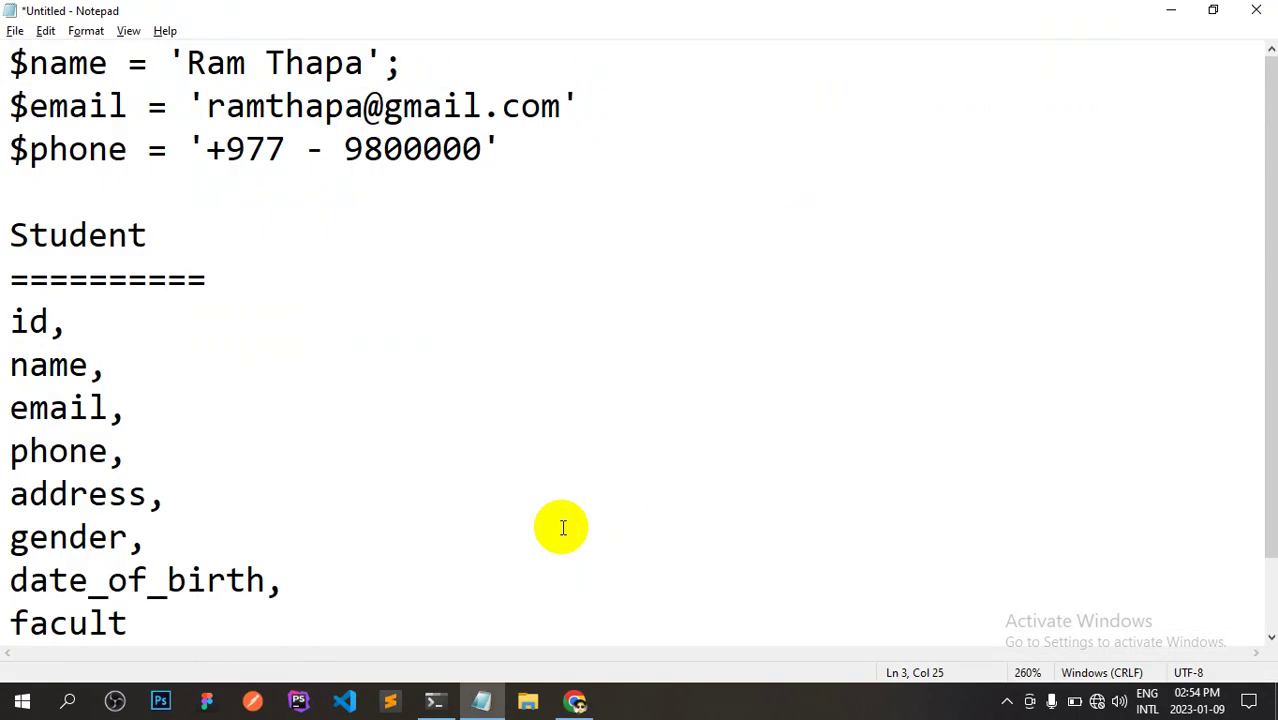
{"action": "key", "text": "alt+Tab"}
{"action": "key", "text": "Left"}
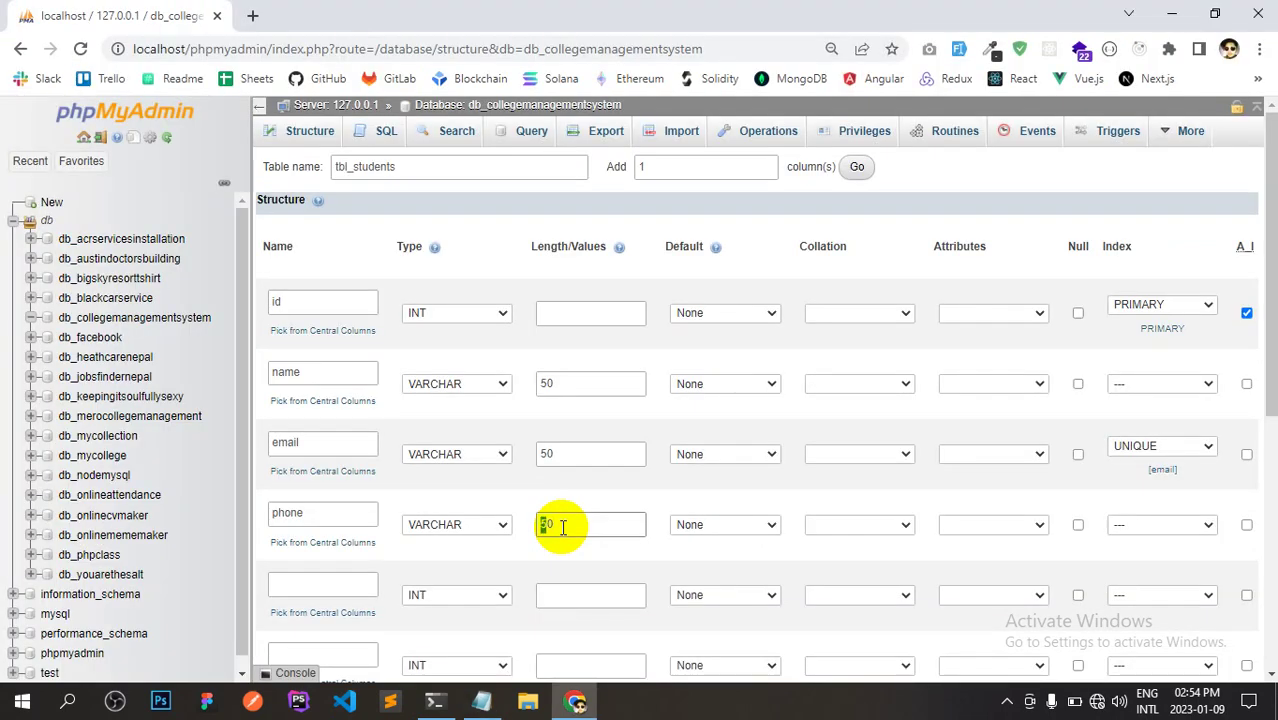
{"action": "left_click_drag", "start_coordinate": [1268, 308], "coordinate": [1272, 350]}
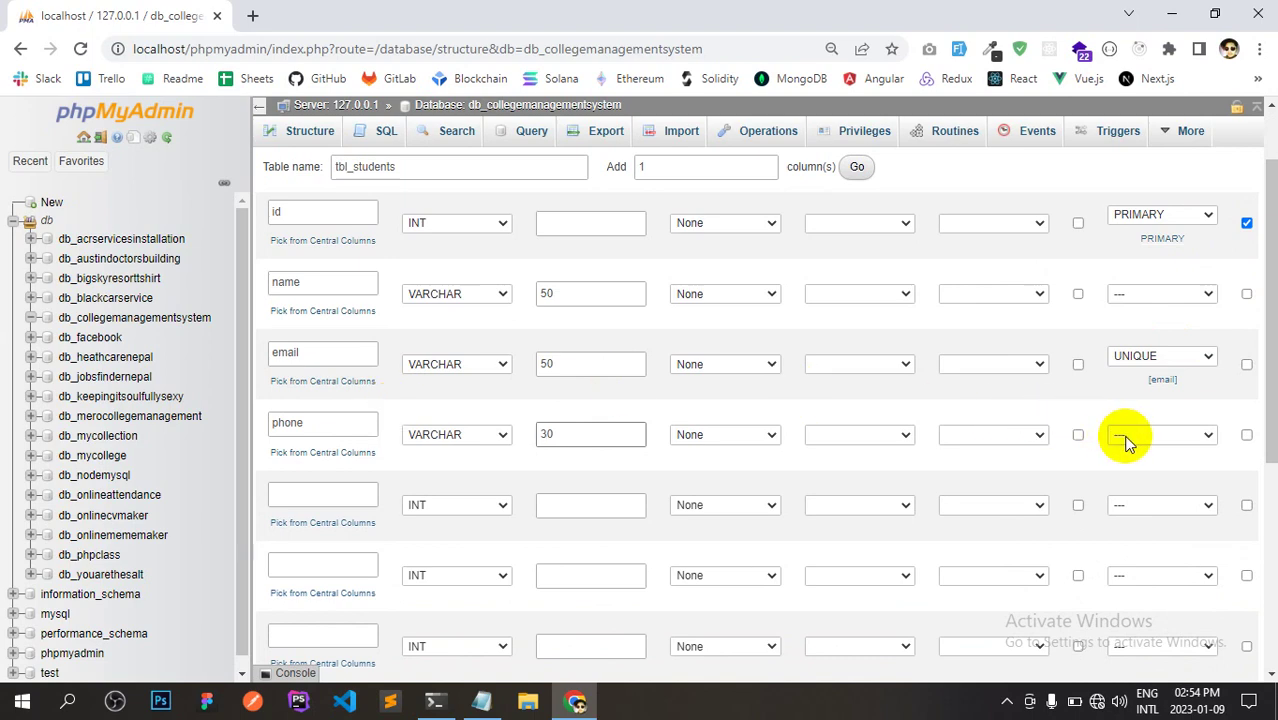
Add a fifth column named address, copied from the notes, with length 50.
{"action": "key", "text": "alt+Tab"}
{"action": "left_click", "coordinate": [72, 490]}
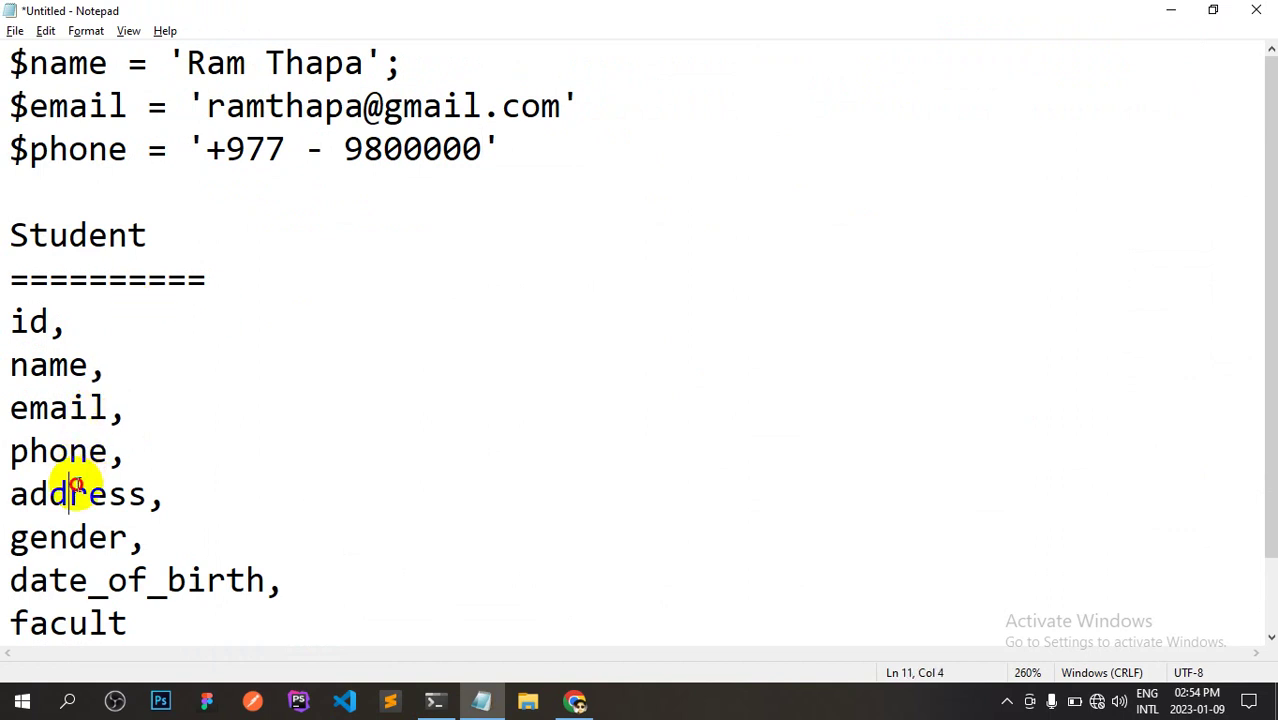
{"action": "double_click", "coordinate": [76, 489]}
{"action": "left_click", "coordinate": [66, 491]}
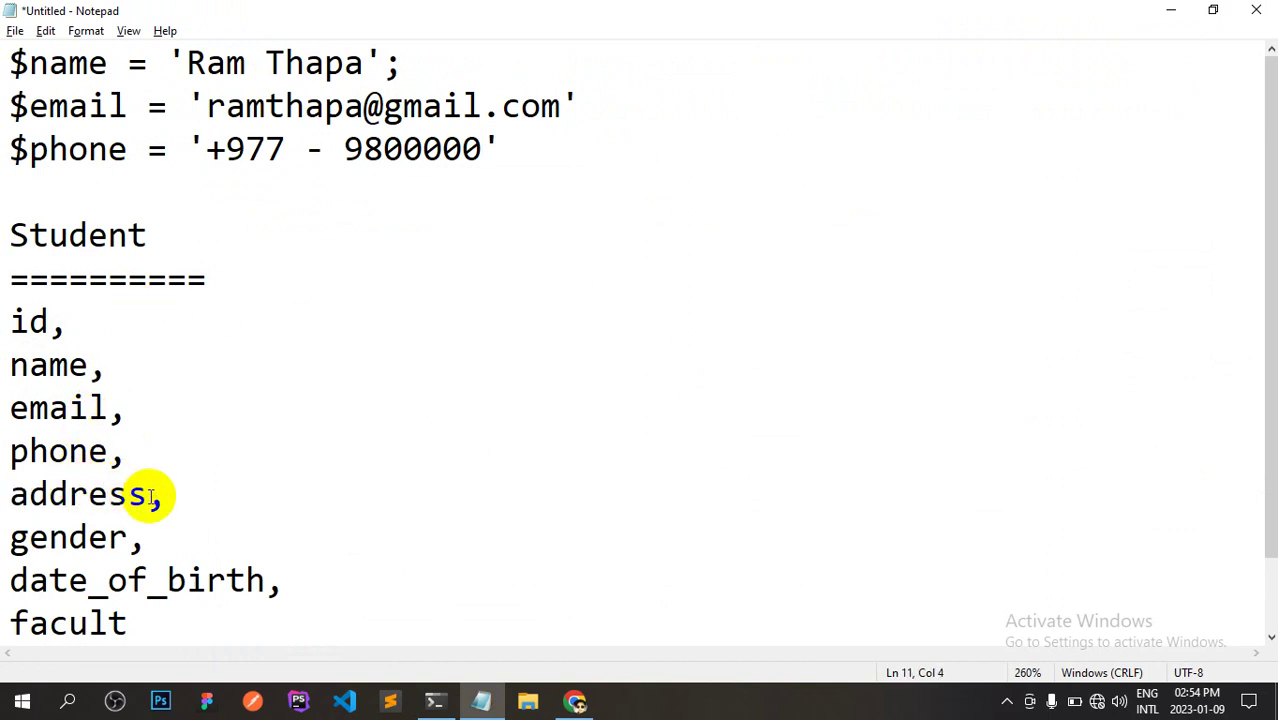
{"action": "left_click_drag", "start_coordinate": [151, 497], "coordinate": [19, 502]}
{"action": "key", "text": "ctrl+c"}
{"action": "key", "text": "alt+Tab"}
{"action": "left_click", "coordinate": [285, 491]}
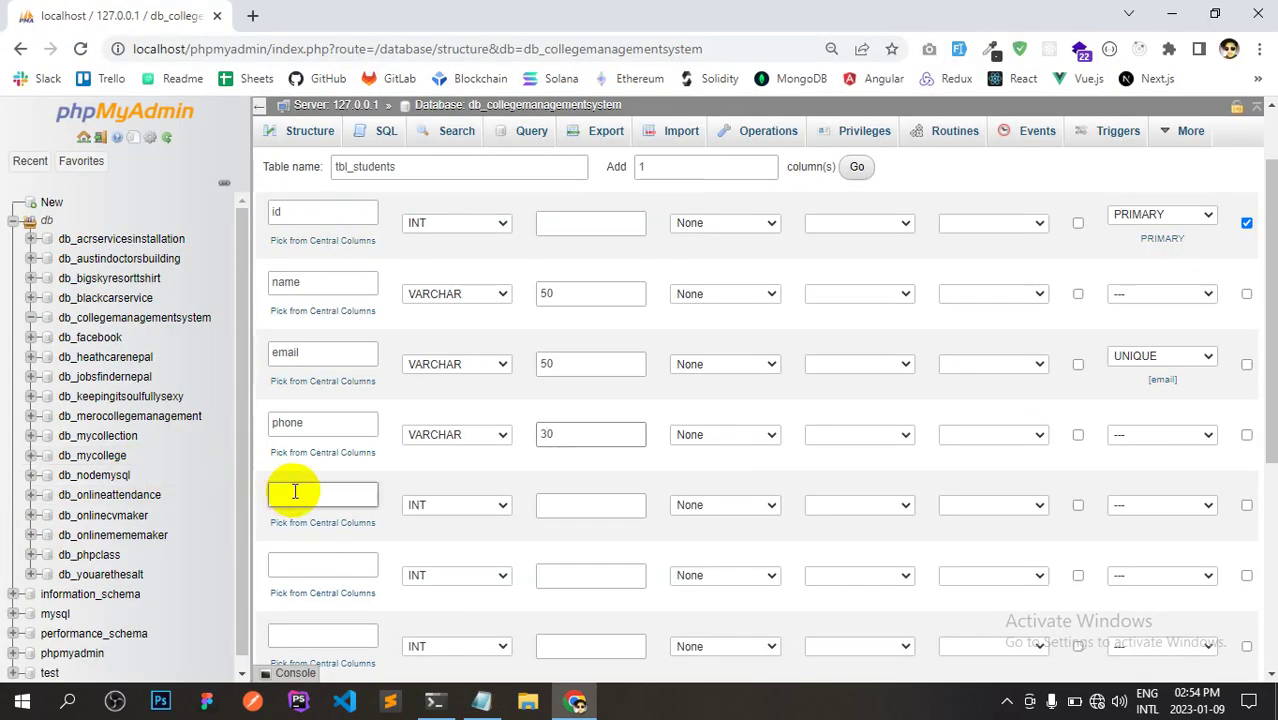
{"action": "key", "text": "ctrl+v"}
{"action": "left_click", "coordinate": [450, 504]}
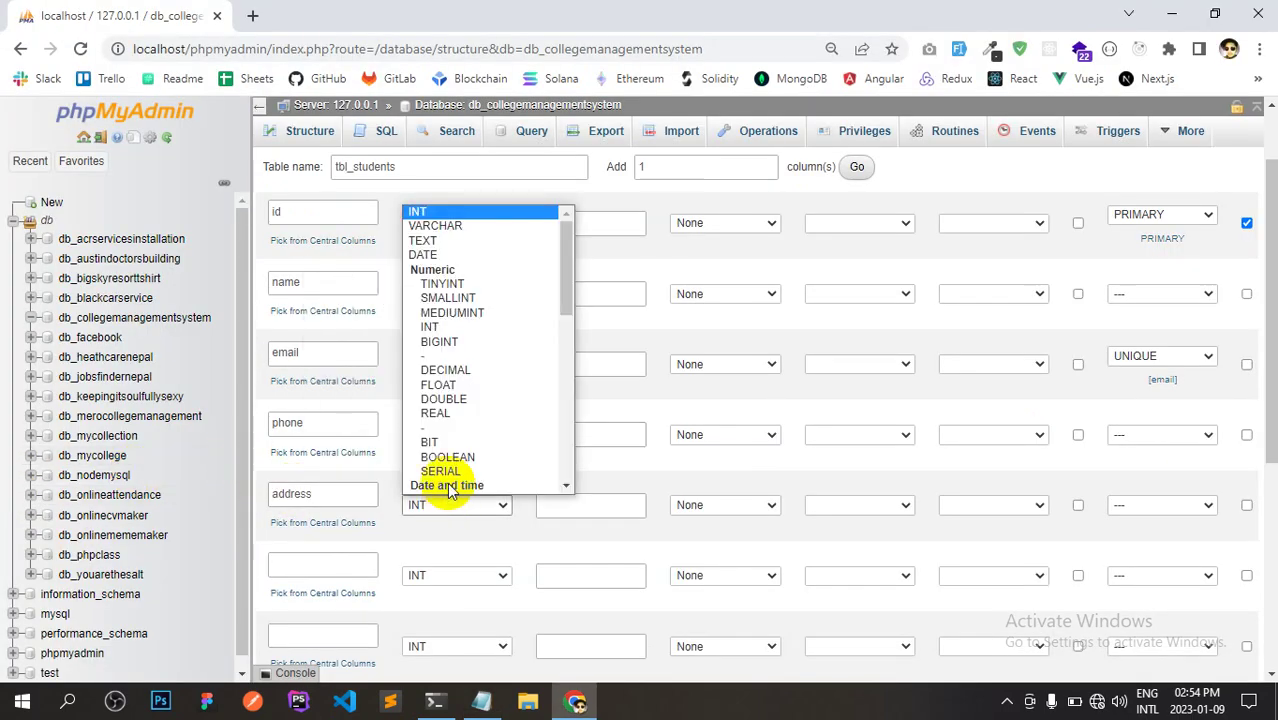
{"action": "left_click", "coordinate": [577, 511]}
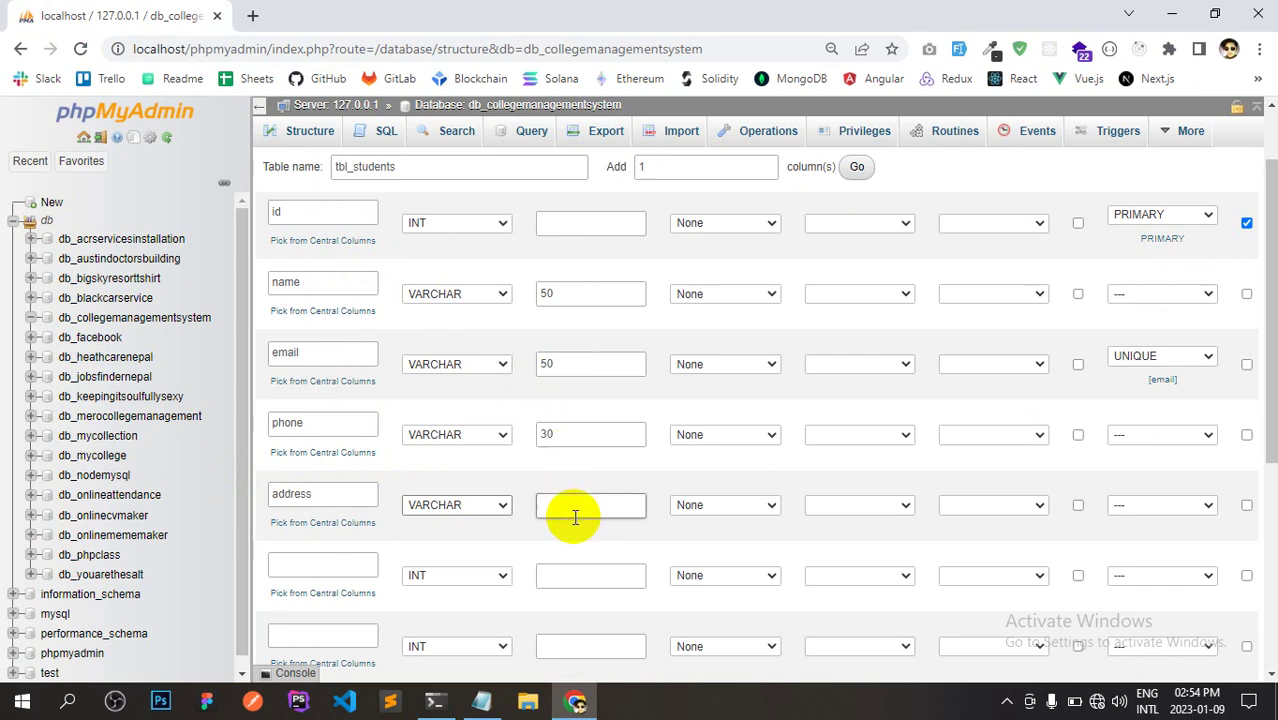
{"action": "type", "text": "50"}
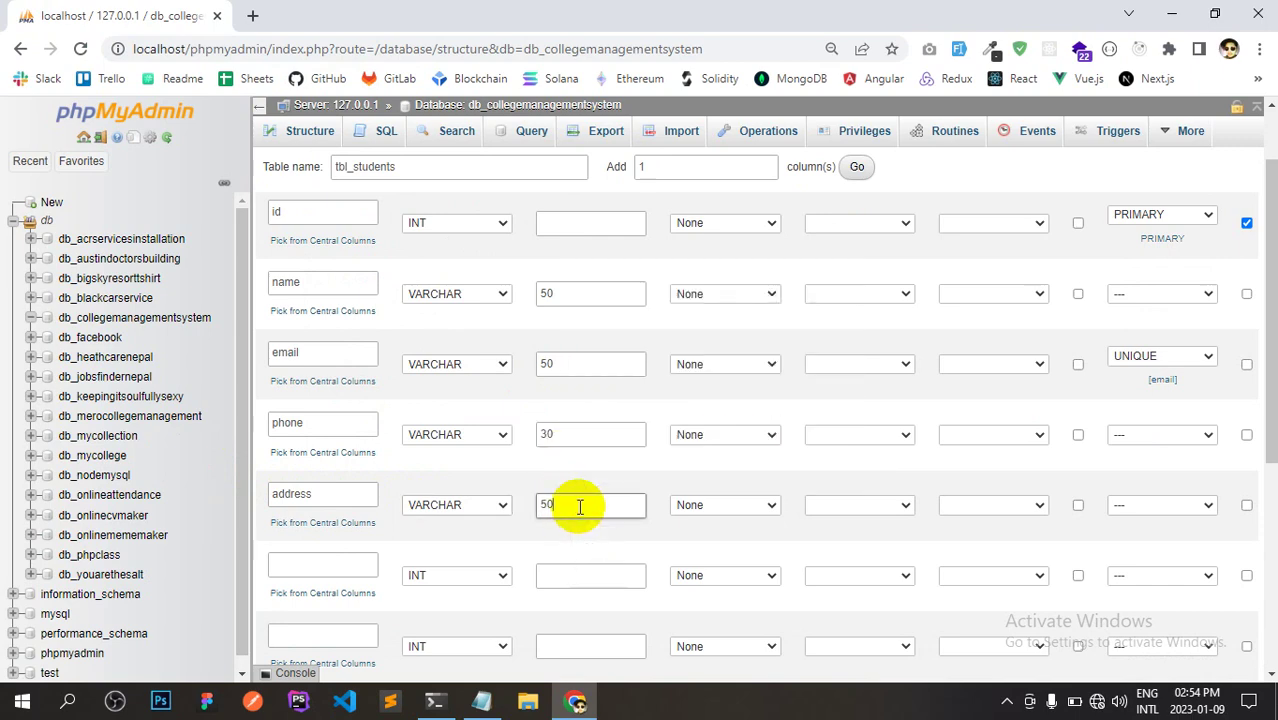
Add a sixth column gender as VARCHAR with length 10.
{"action": "key", "text": "alt+Tab"}
{"action": "key", "text": "alt+Tab"}
{"action": "left_click", "coordinate": [296, 562]}
{"action": "type", "text": "gener"}
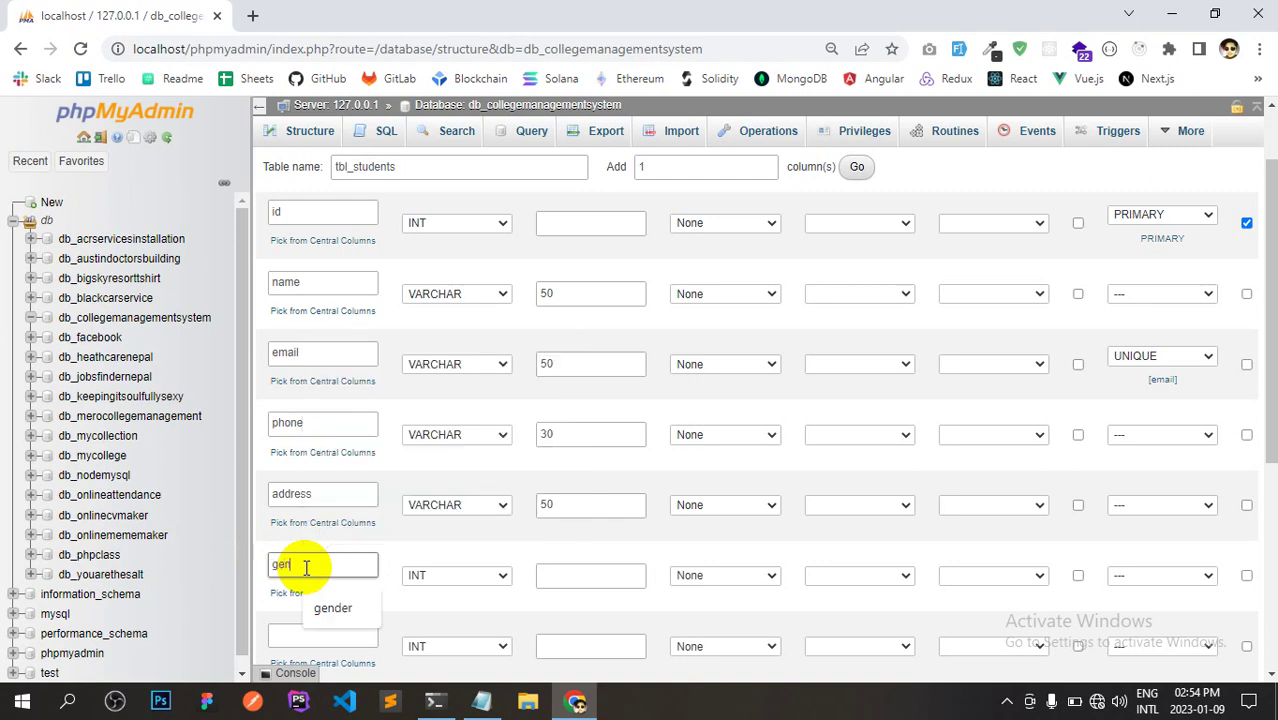
{"action": "key", "text": "BackSpace"}
{"action": "key", "text": "BackSpace"}
{"action": "type", "text": "der"}
{"action": "left_click", "coordinate": [415, 576]}
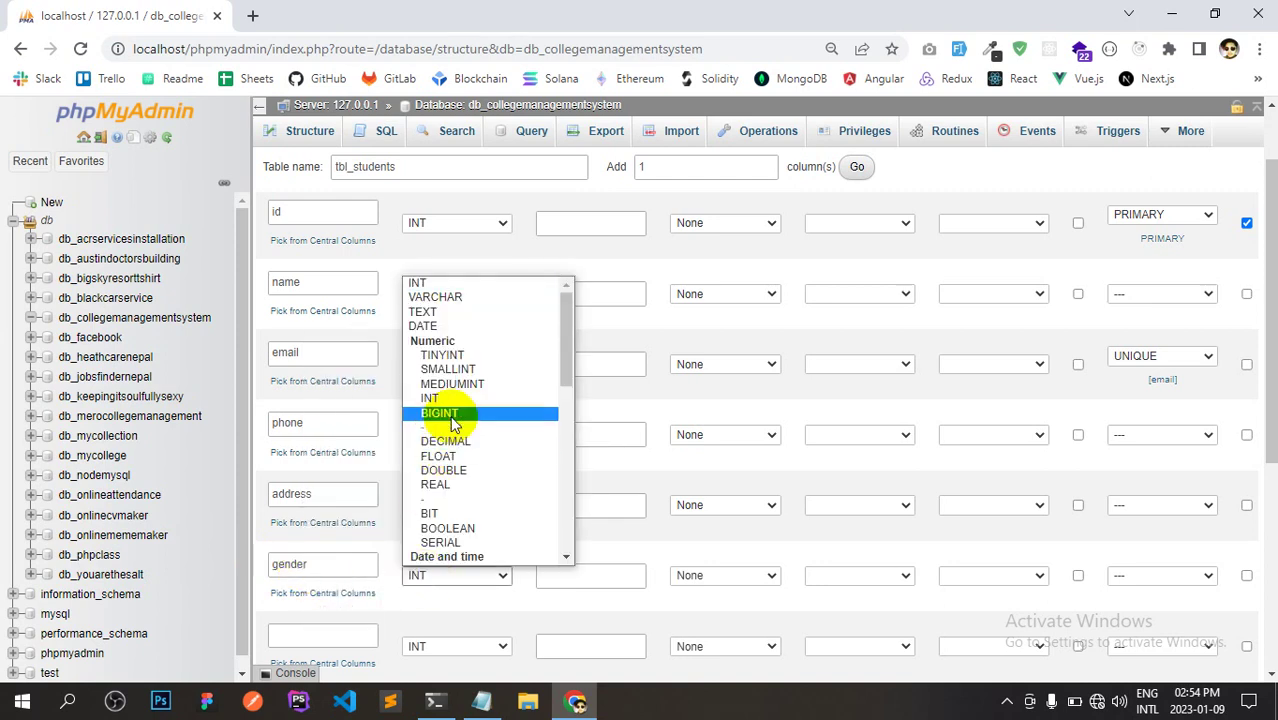
{"action": "left_click", "coordinate": [468, 297]}
{"action": "left_click", "coordinate": [571, 571]}
{"action": "left_click", "coordinate": [572, 572]}
{"action": "type", "text": "30"}
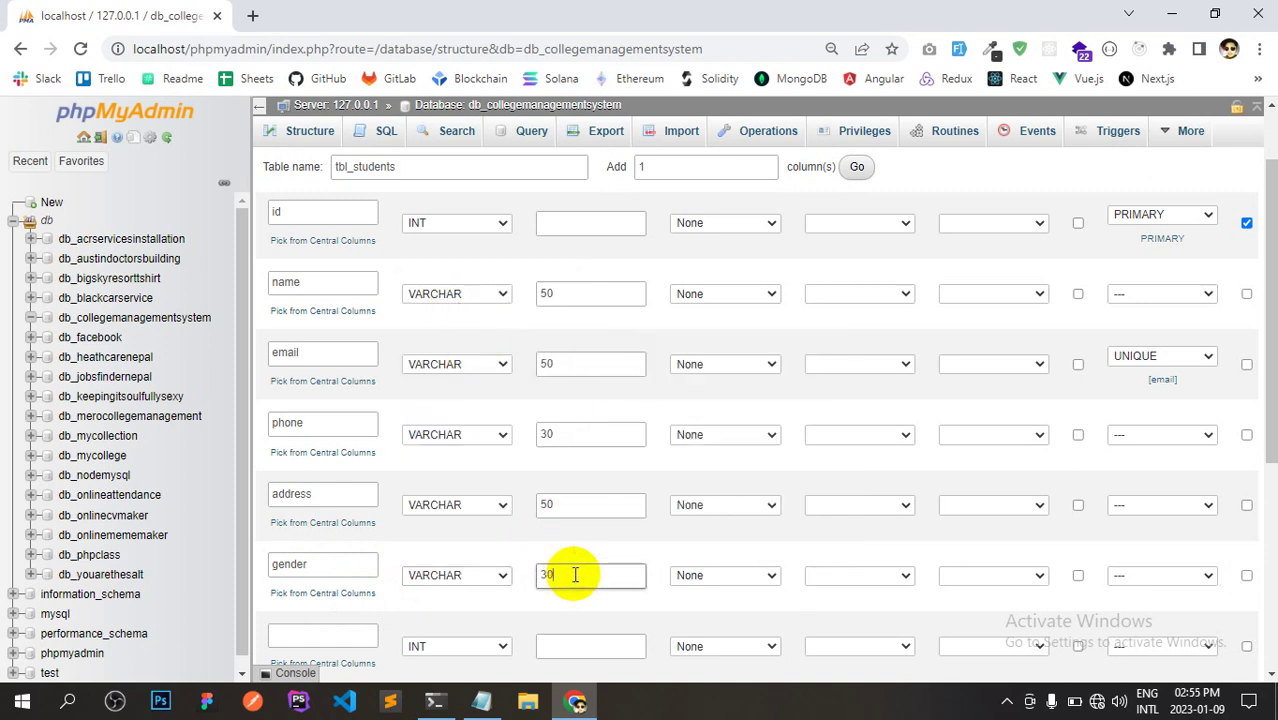
{"action": "left_click_drag", "start_coordinate": [1267, 348], "coordinate": [1268, 395]}
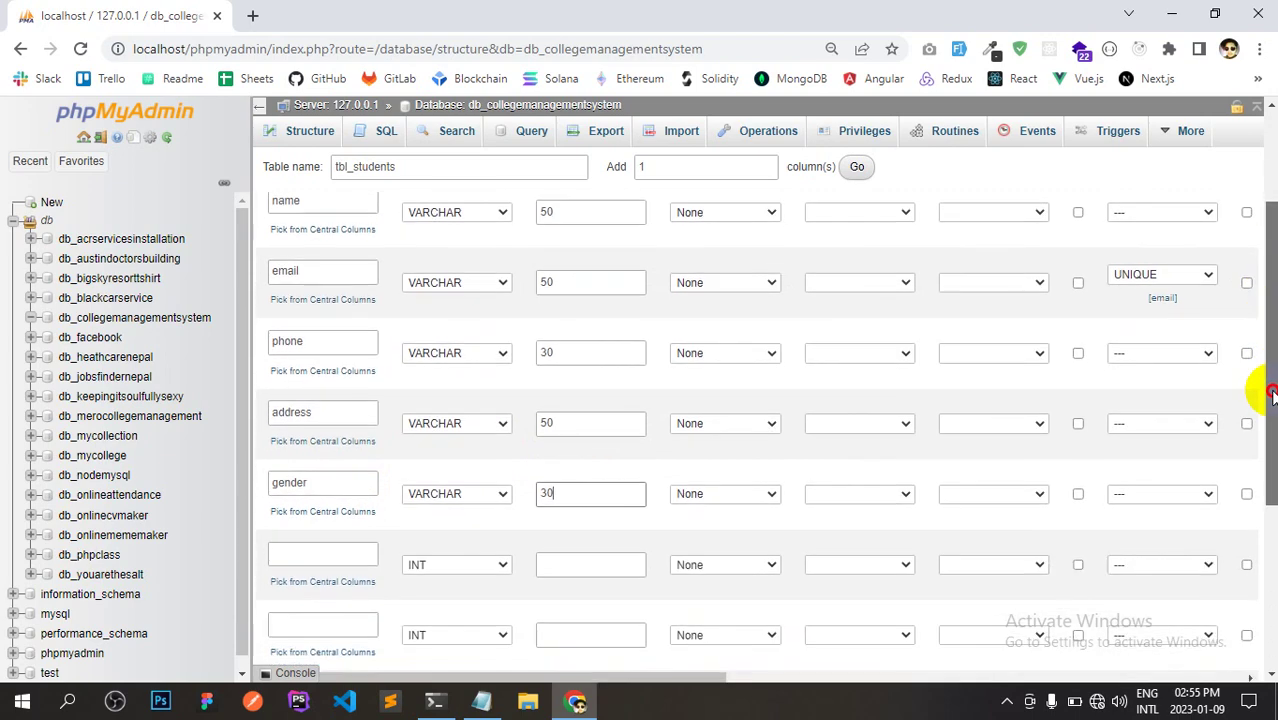
{"action": "key", "text": "BackSpace"}
{"action": "key", "text": "BackSpace"}
{"action": "type", "text": "10"}
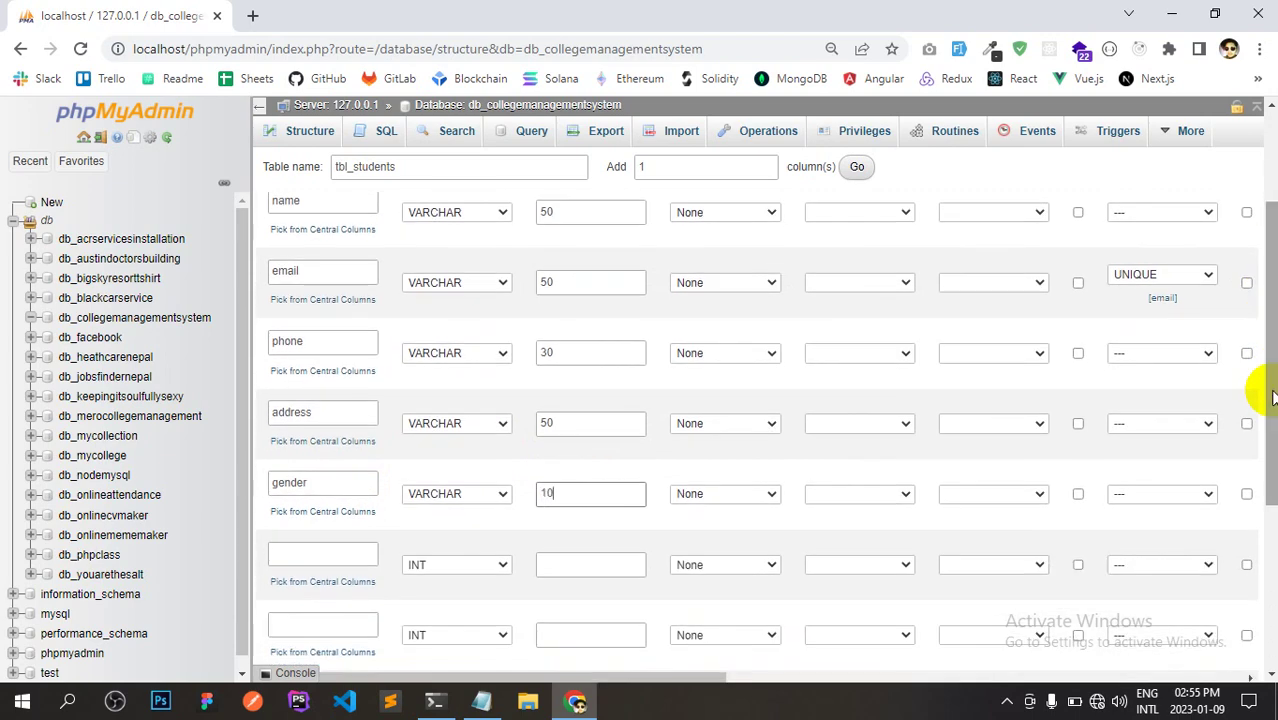
Copy date_of_birth from the notes for the next column name.
{"action": "key", "text": "alt+Tab"}
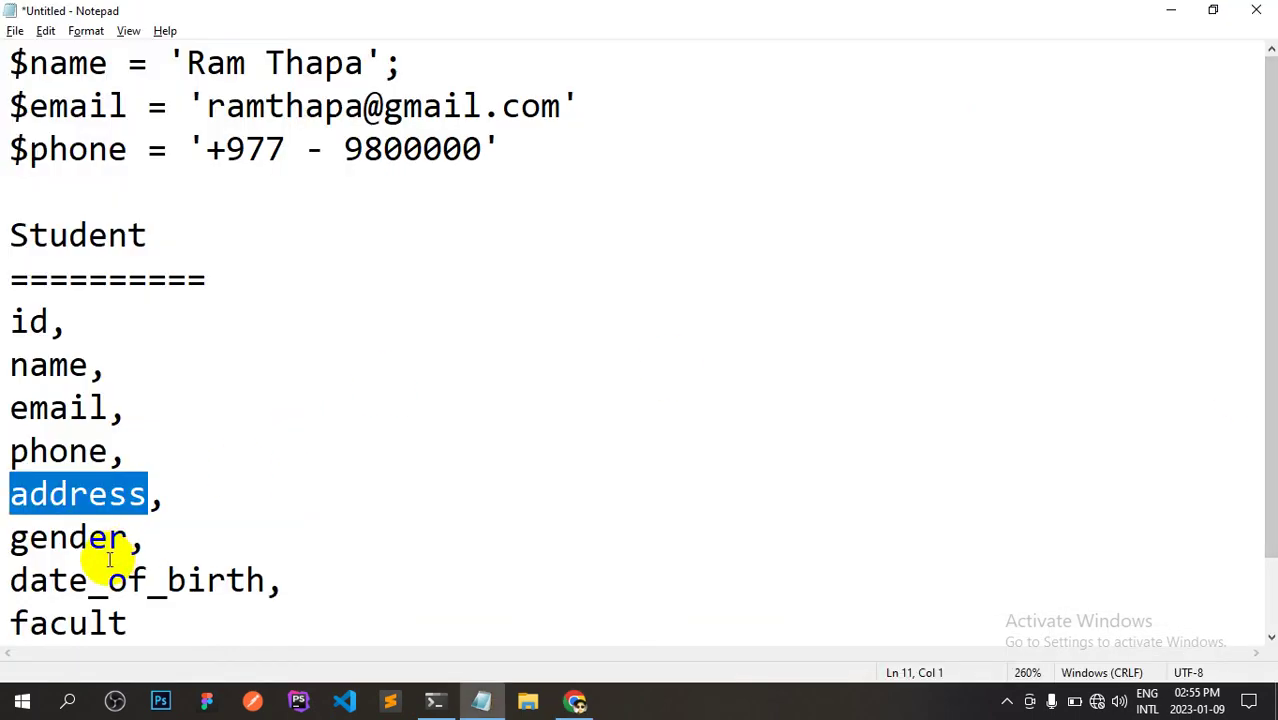
{"action": "double_click", "coordinate": [70, 580]}
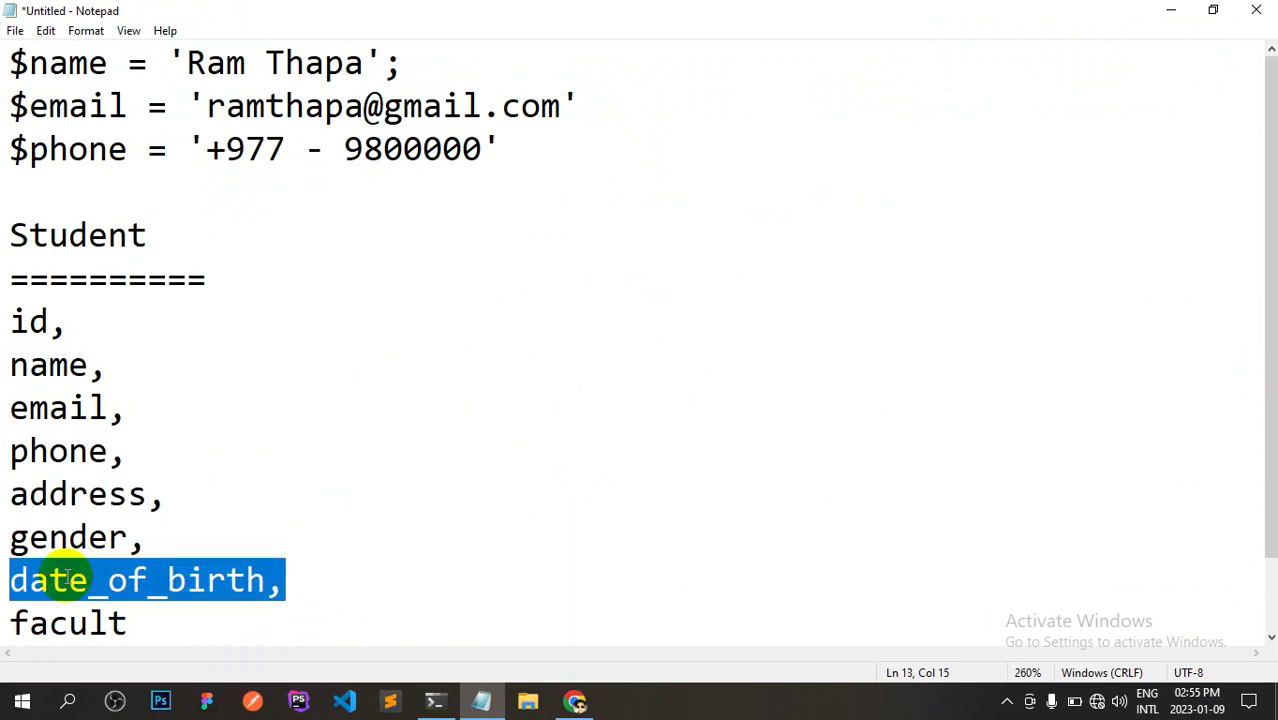
{"action": "key", "text": "alt+Tab"}
{"action": "left_click", "coordinate": [282, 566]}
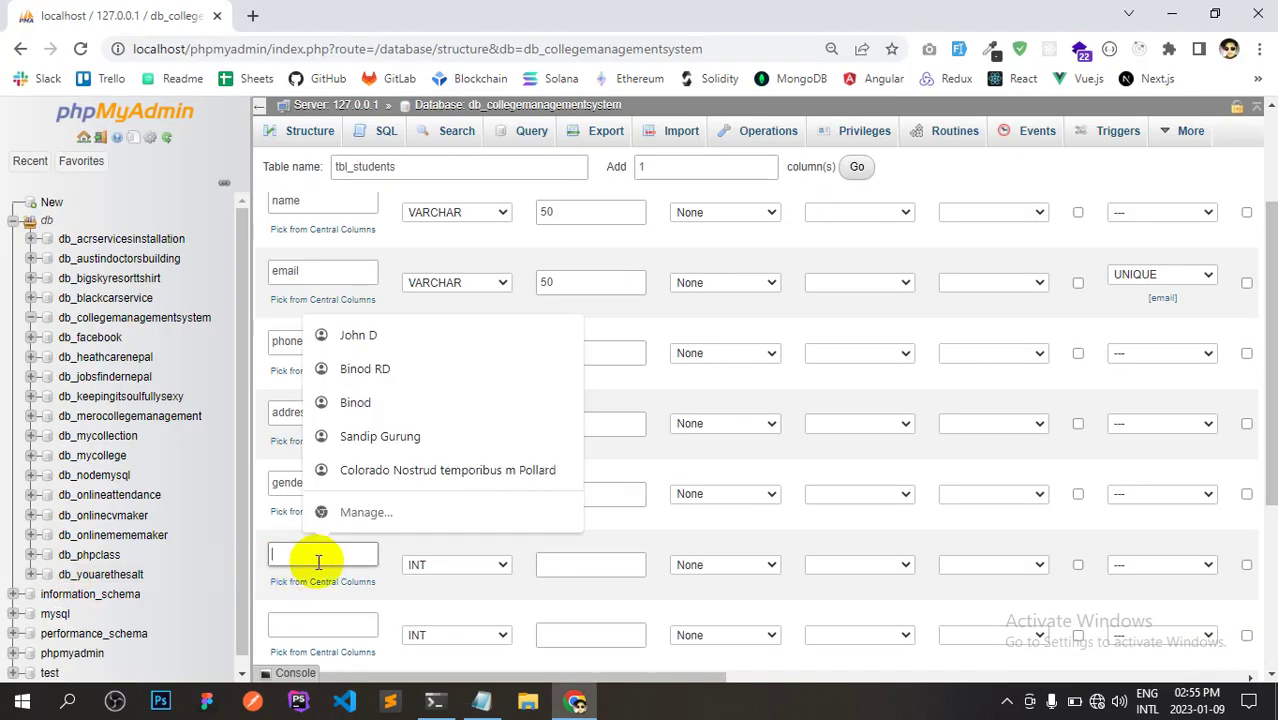
Define the seventh column as date_of_birth with type DATE.
{"action": "key", "text": "ctrl+v"}
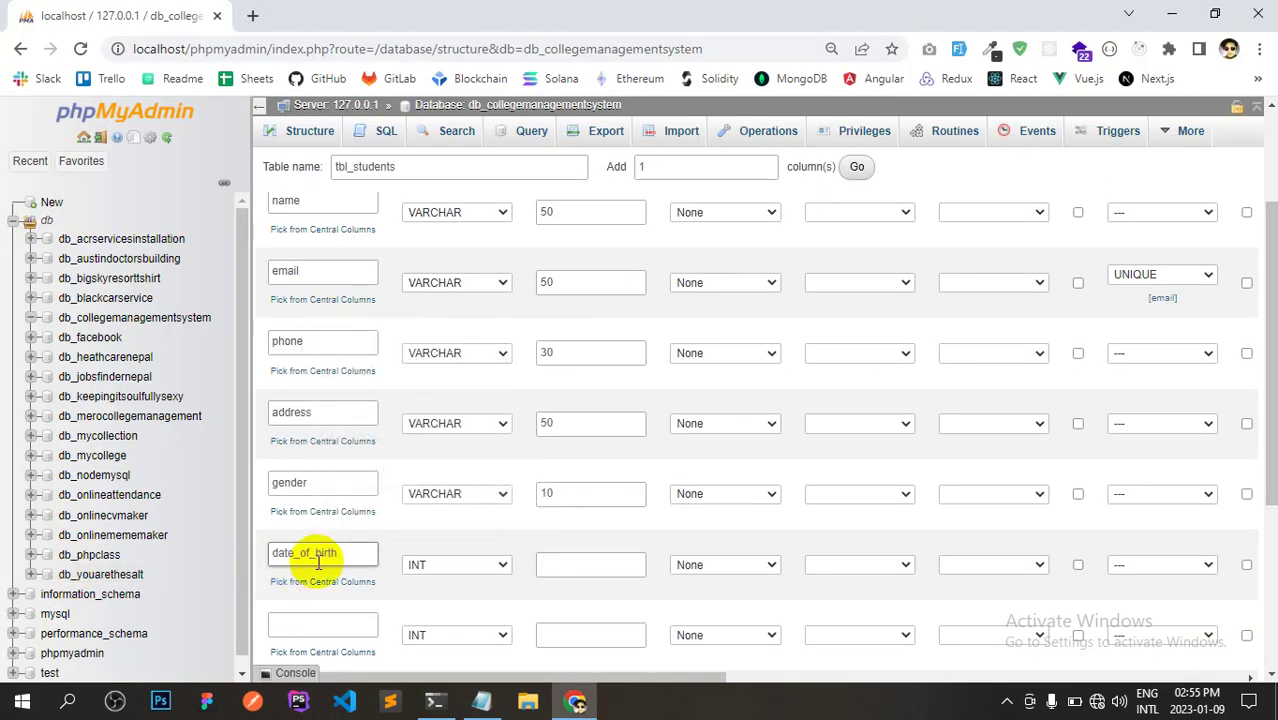
{"action": "left_click", "coordinate": [470, 568]}
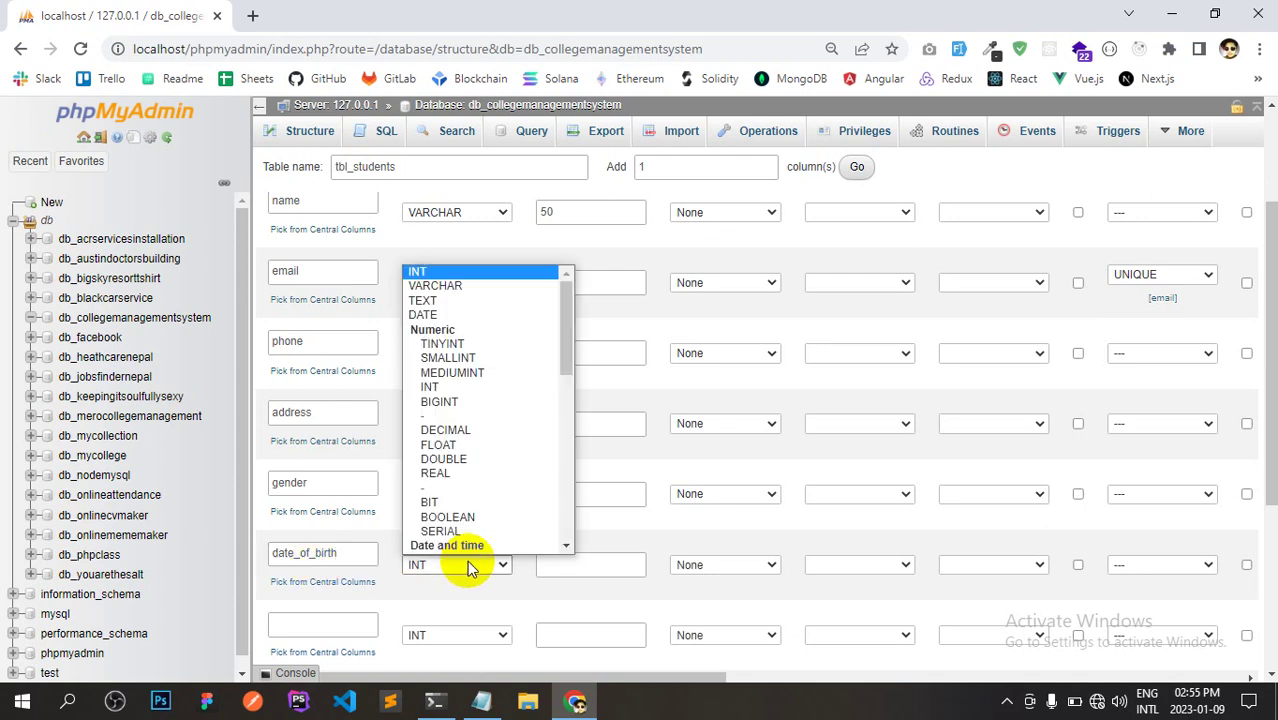
{"action": "left_click_drag", "start_coordinate": [565, 345], "coordinate": [563, 388]}
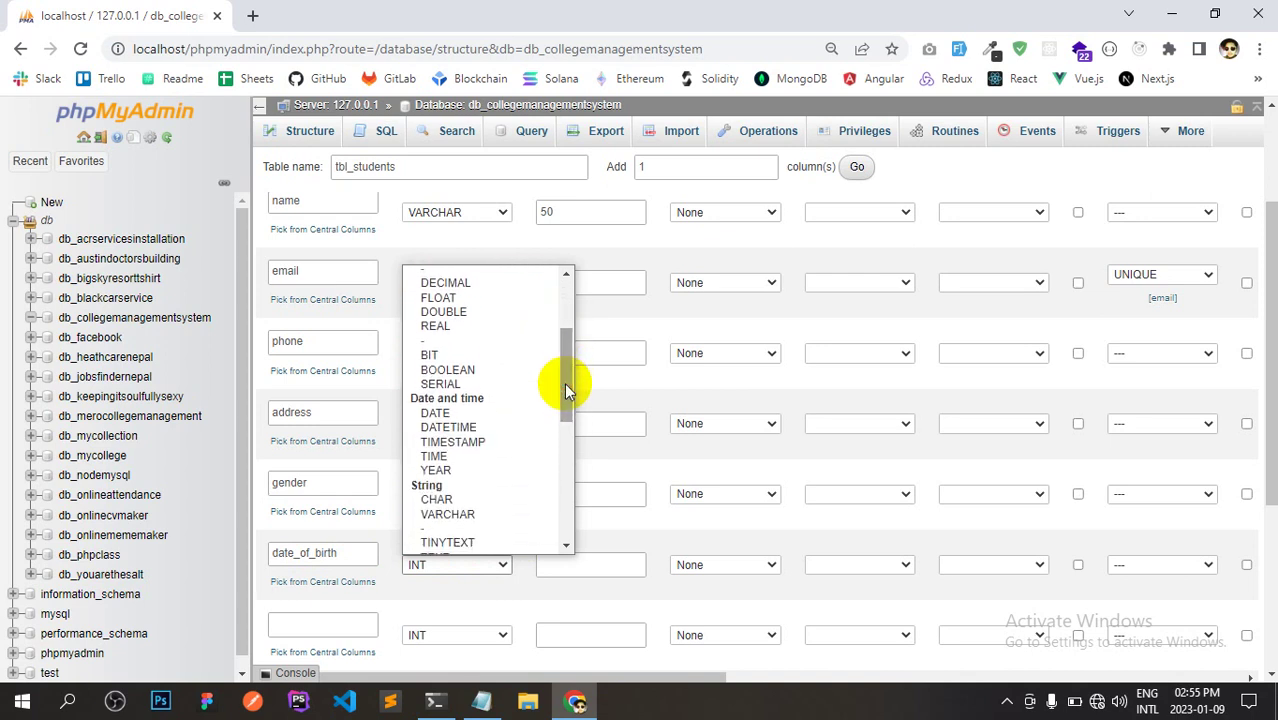
{"action": "left_click", "coordinate": [469, 413]}
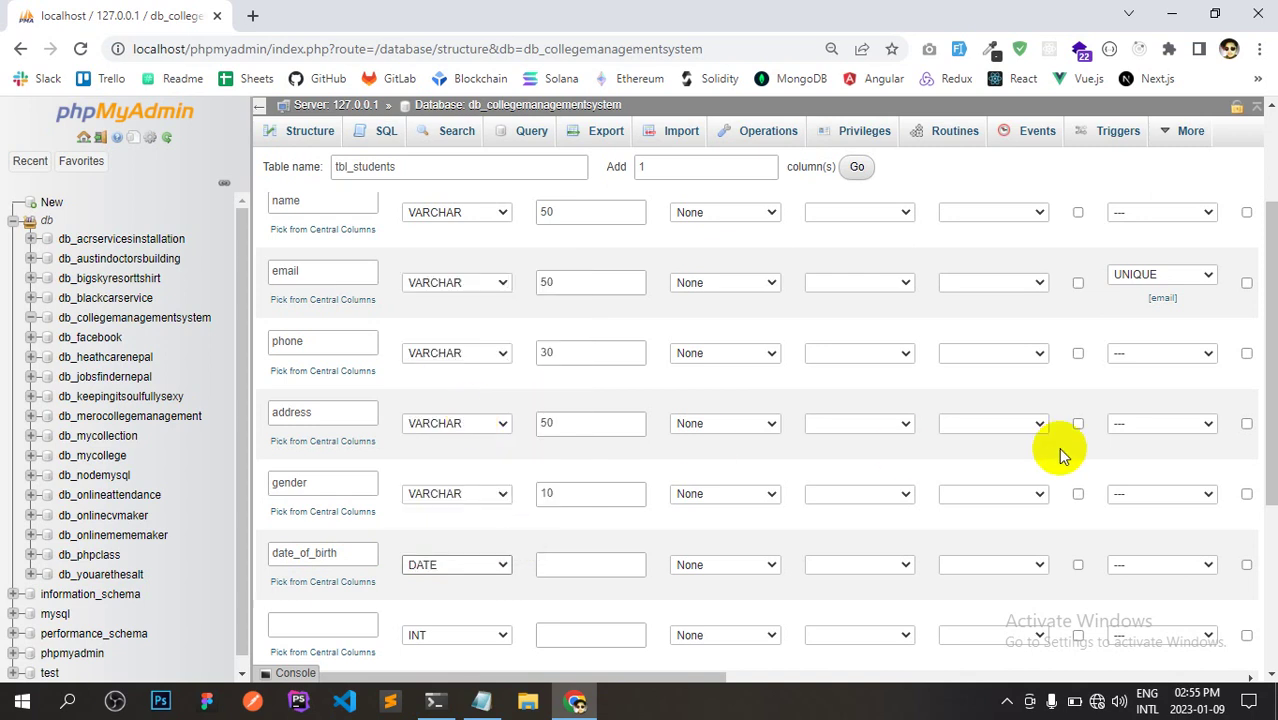
{"action": "left_click_drag", "start_coordinate": [1268, 380], "coordinate": [1272, 415]}
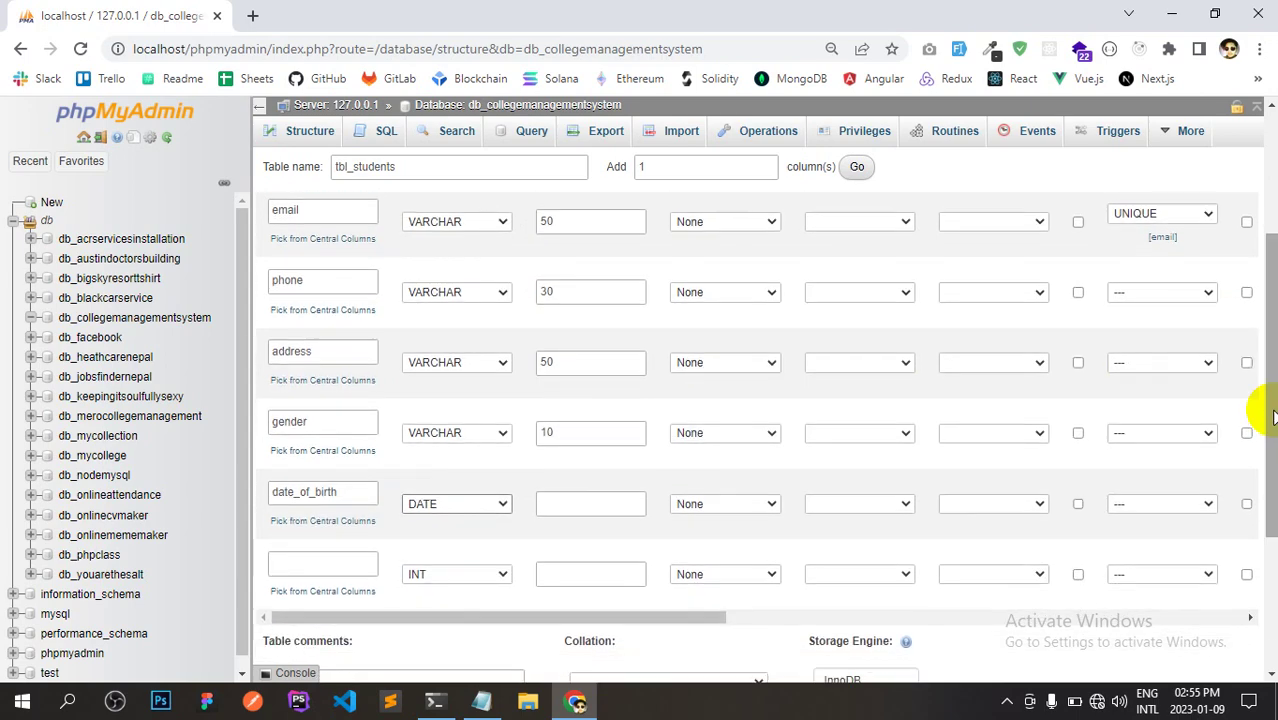
Correct 'facult' to 'faculty' in the notes and copy the word.
{"action": "key", "text": "alt+Tab"}
{"action": "double_click", "coordinate": [75, 622]}
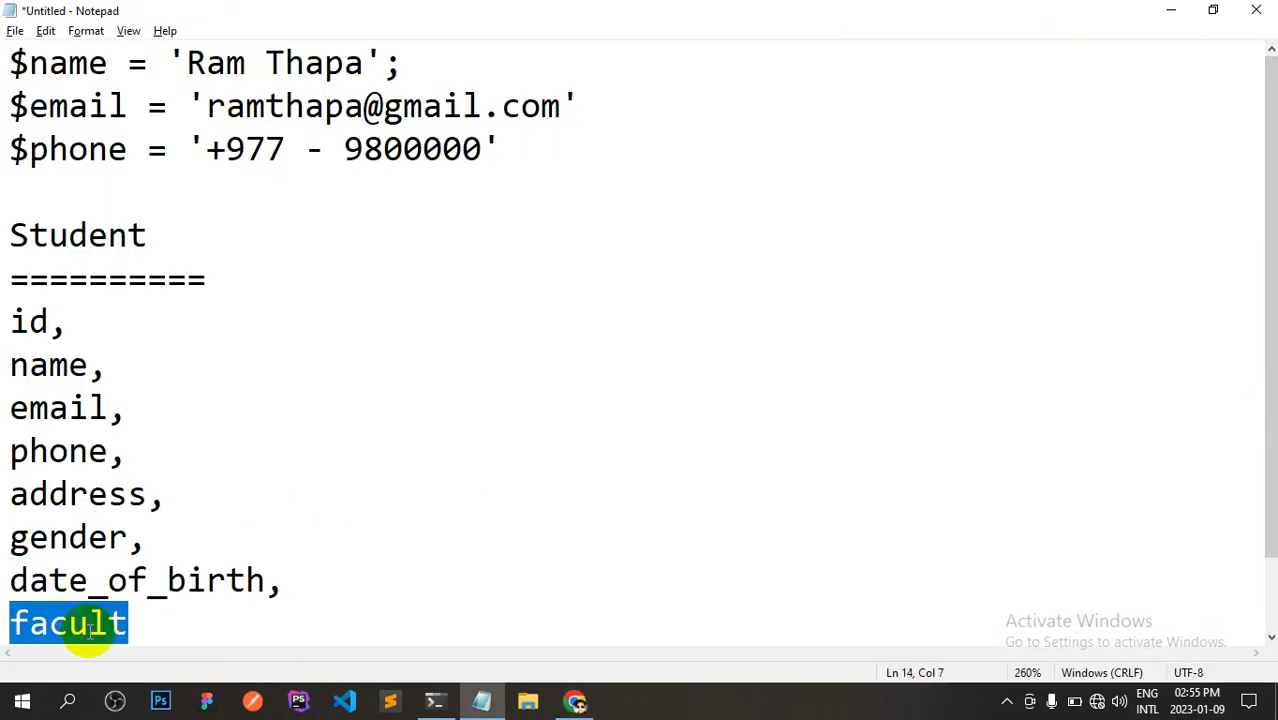
{"action": "key", "text": "Right"}
{"action": "type", "text": "y"}
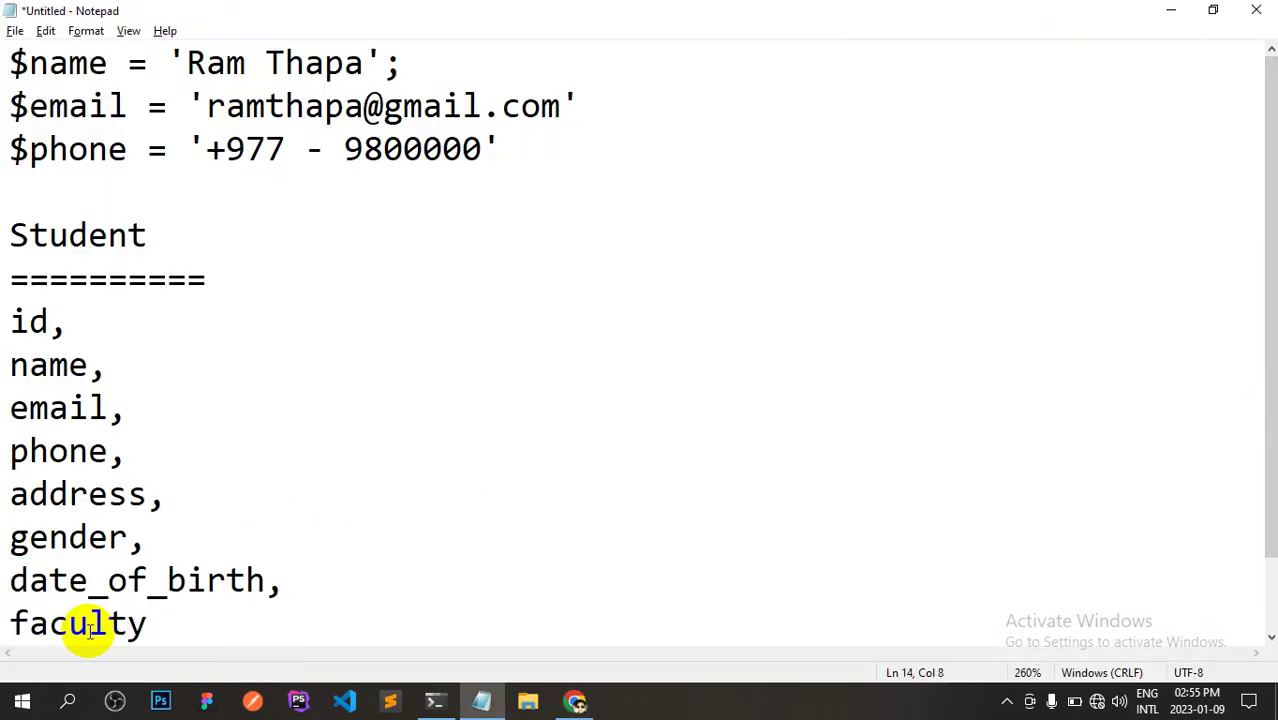
{"action": "key", "text": "alt+Tab"}
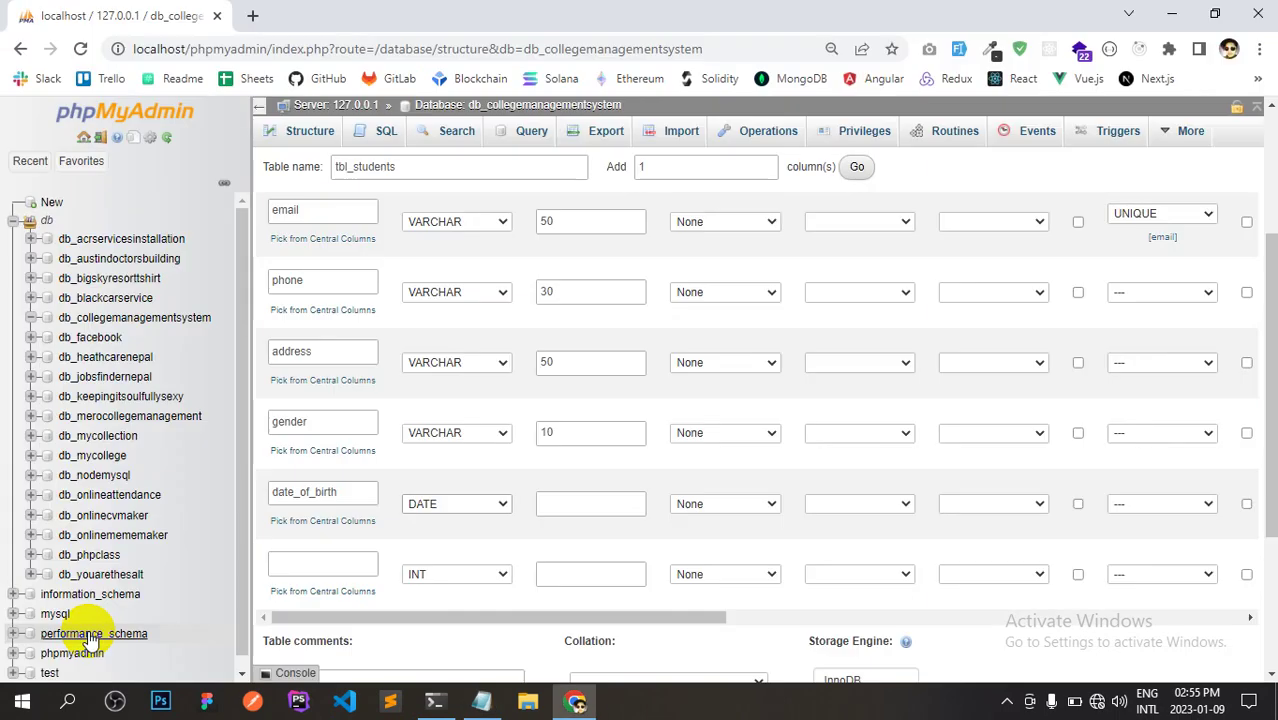
{"action": "key", "text": "alt+Tab"}
{"action": "left_click_drag", "start_coordinate": [157, 619], "coordinate": [10, 621]}
{"action": "key", "text": "alt+Tab"}
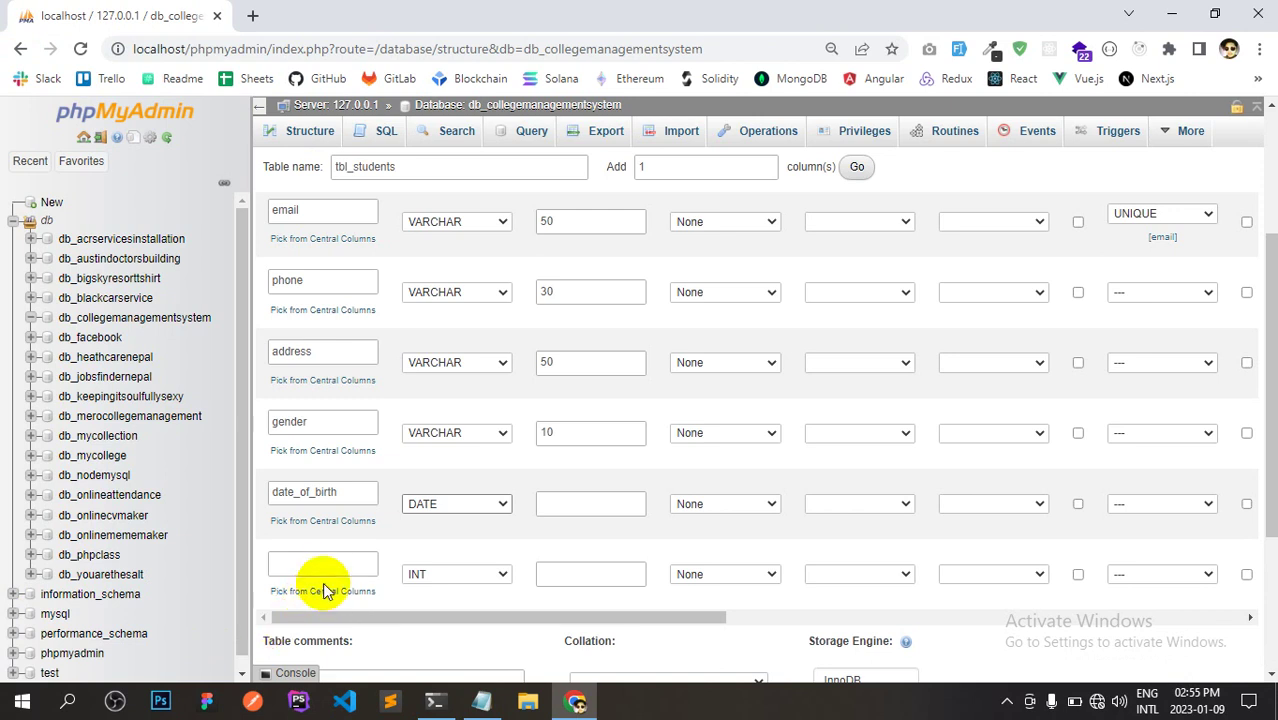
Add the faculty column as VARCHAR with length 50.
{"action": "left_click", "coordinate": [333, 567]}
{"action": "key", "text": "ctrl+v"}
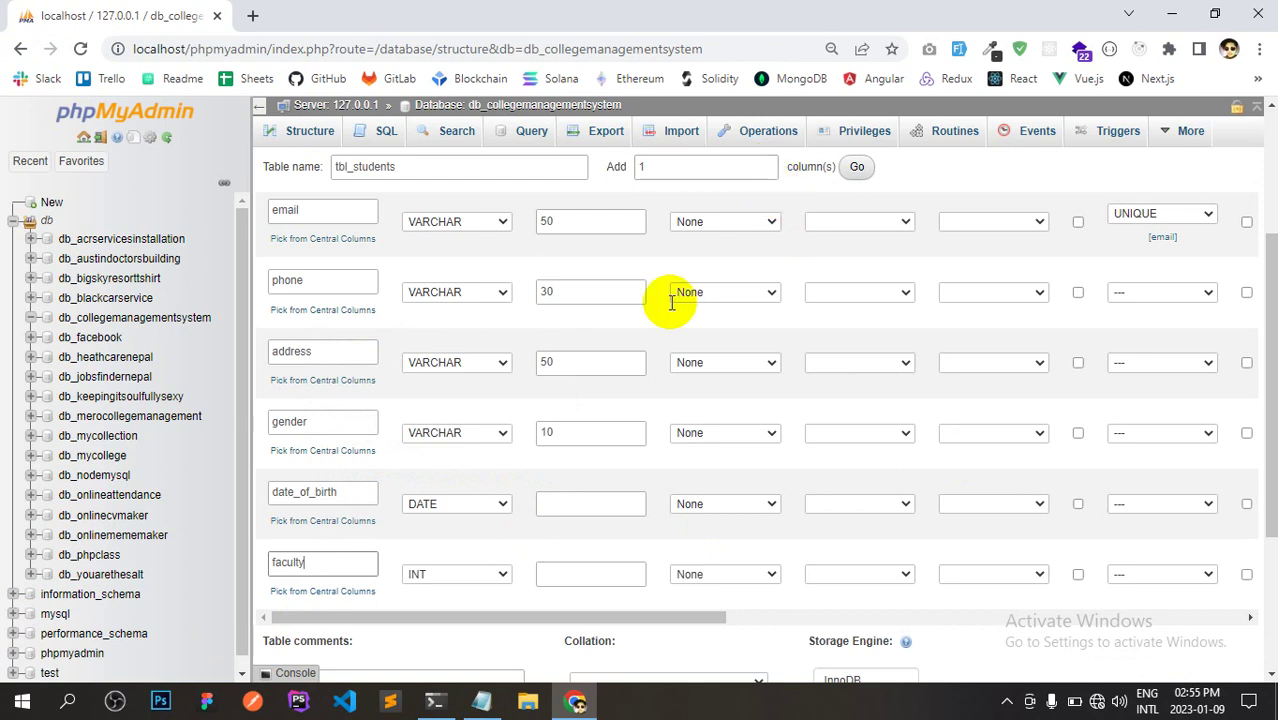
{"action": "left_click", "coordinate": [498, 575]}
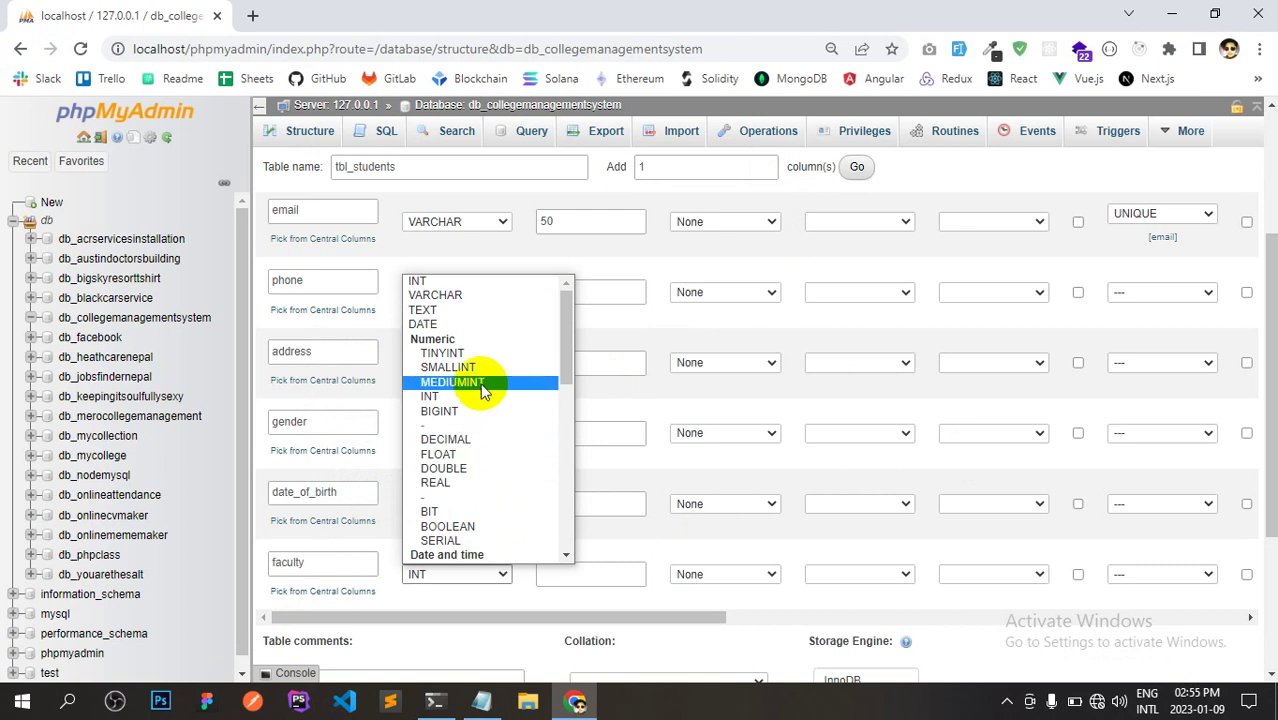
{"action": "left_click", "coordinate": [484, 297]}
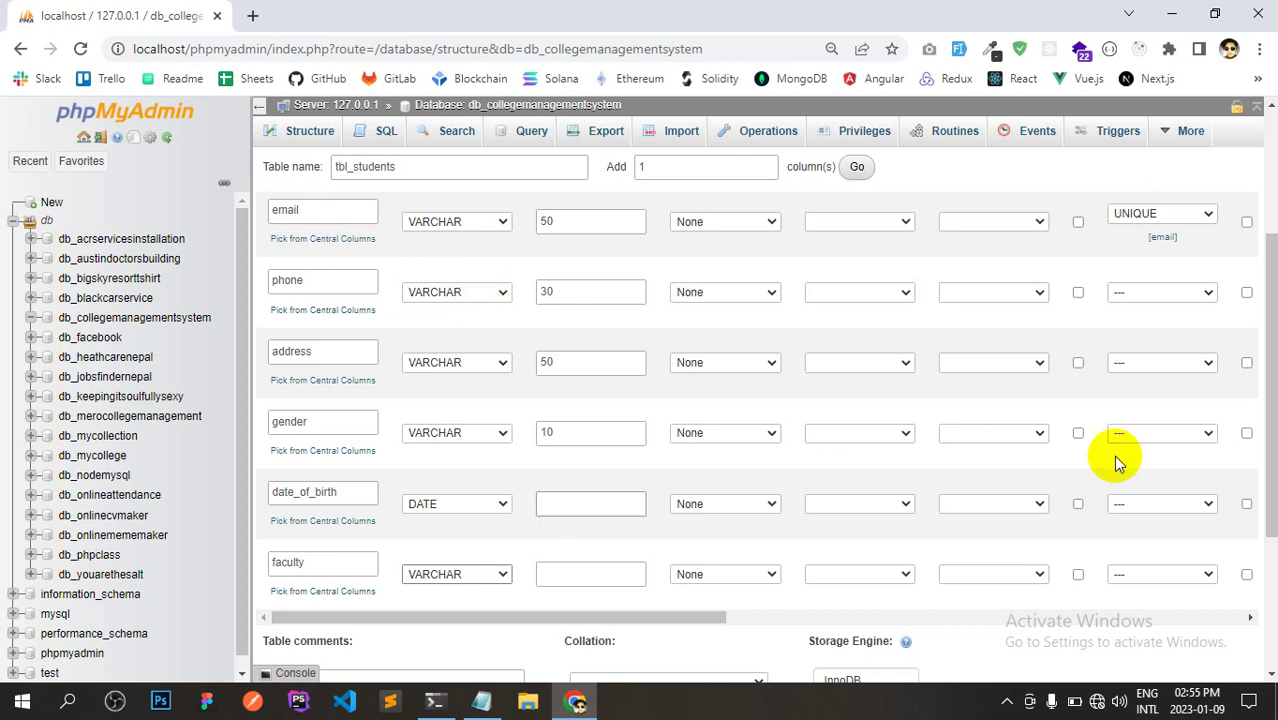
{"action": "scroll", "coordinate": [1260, 470], "scroll_direction": "down", "scroll_amount": 1}
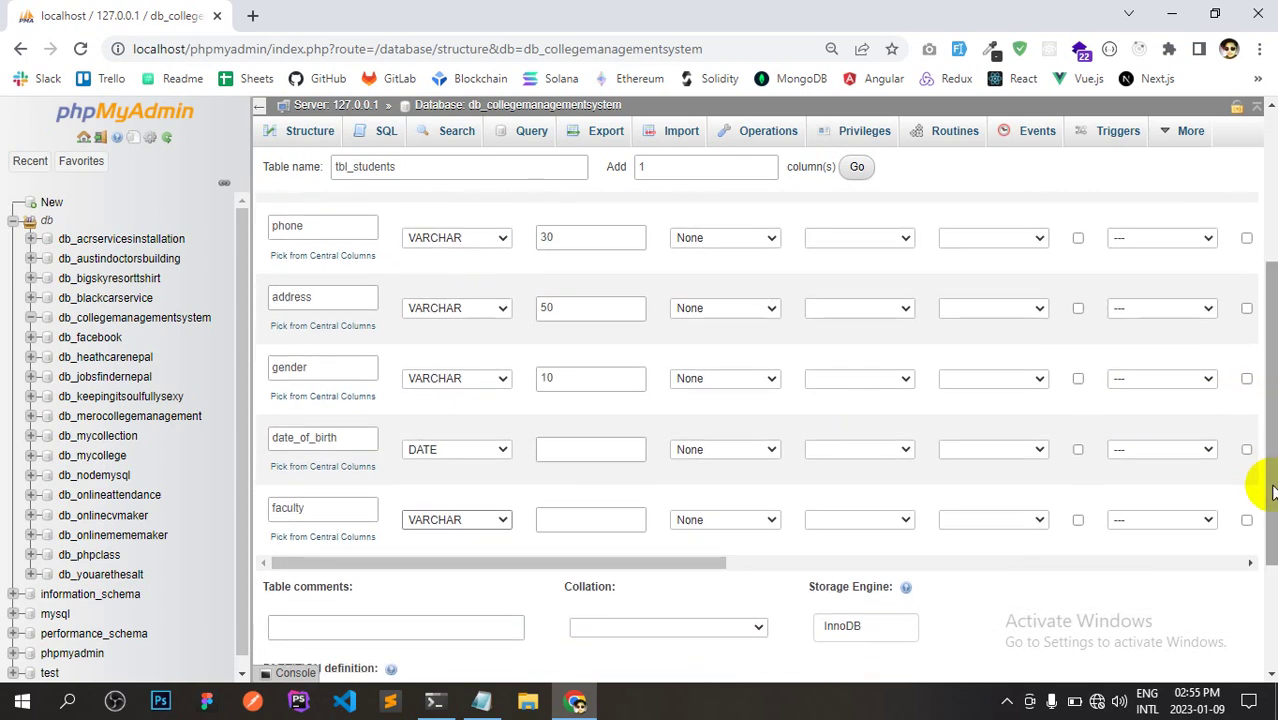
{"action": "left_click", "coordinate": [557, 520]}
{"action": "type", "text": "50"}
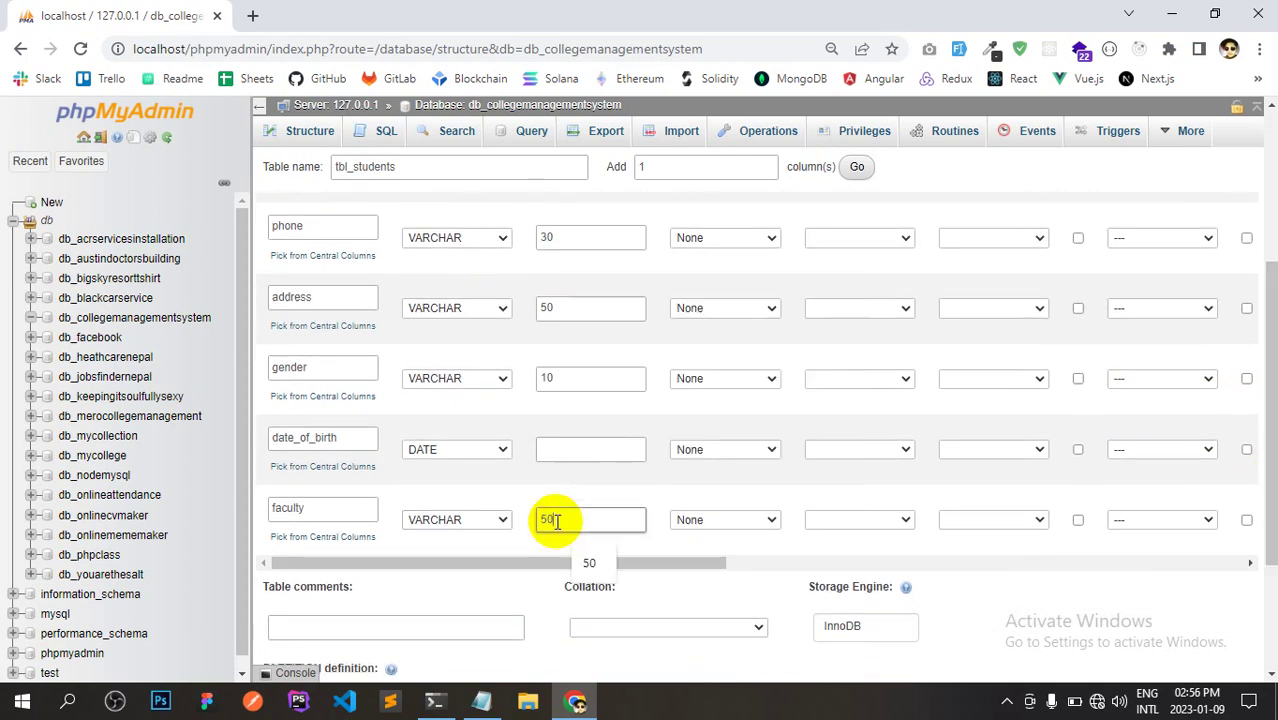
{"action": "left_click_drag", "start_coordinate": [685, 565], "coordinate": [499, 586]}
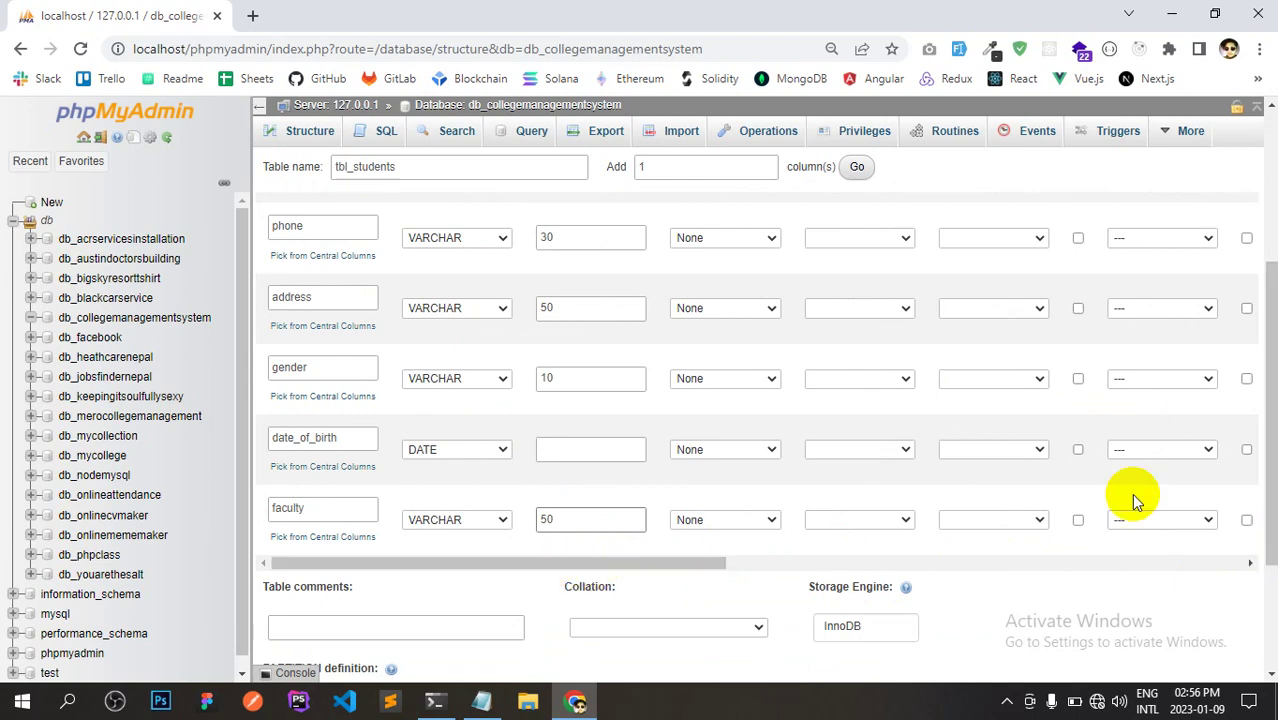
{"action": "left_click_drag", "start_coordinate": [1268, 478], "coordinate": [1270, 380]}
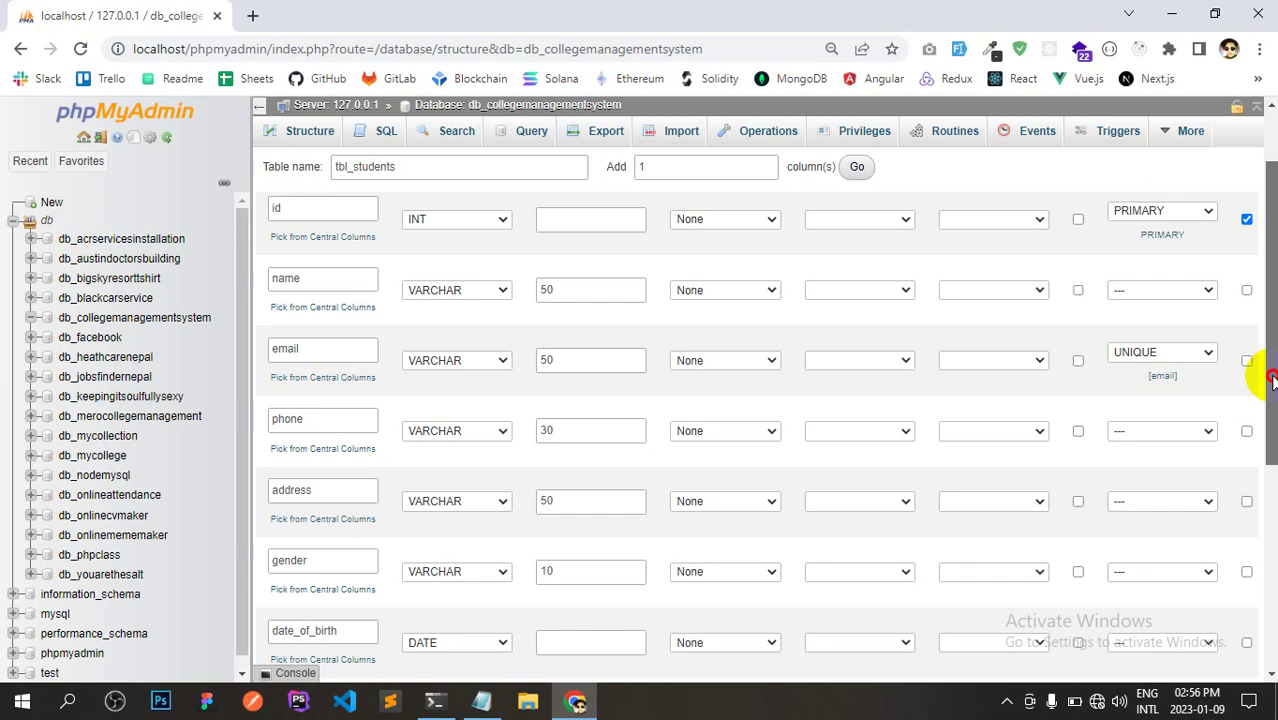
{"action": "left_click_drag", "start_coordinate": [1272, 380], "coordinate": [1270, 460]}
{"action": "scroll", "coordinate": [766, 438], "scroll_direction": "down", "scroll_amount": 1}
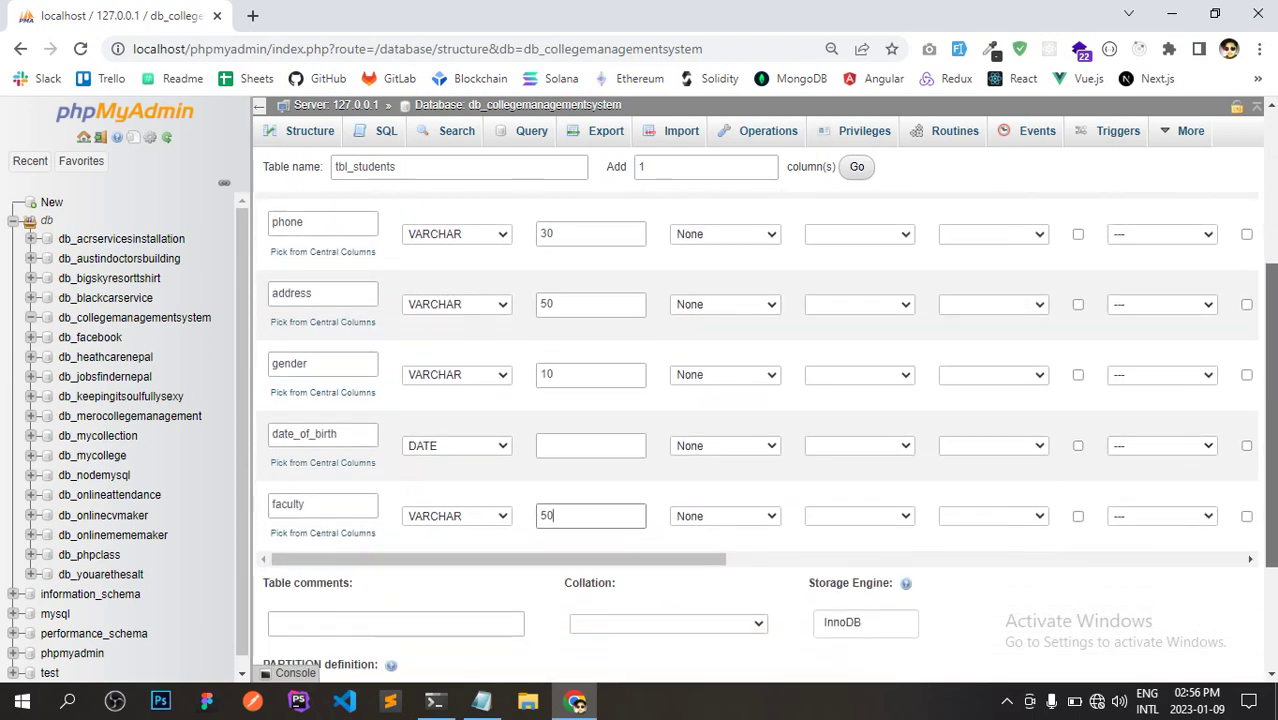
{"action": "left_click_drag", "start_coordinate": [1270, 484], "coordinate": [1264, 534]}
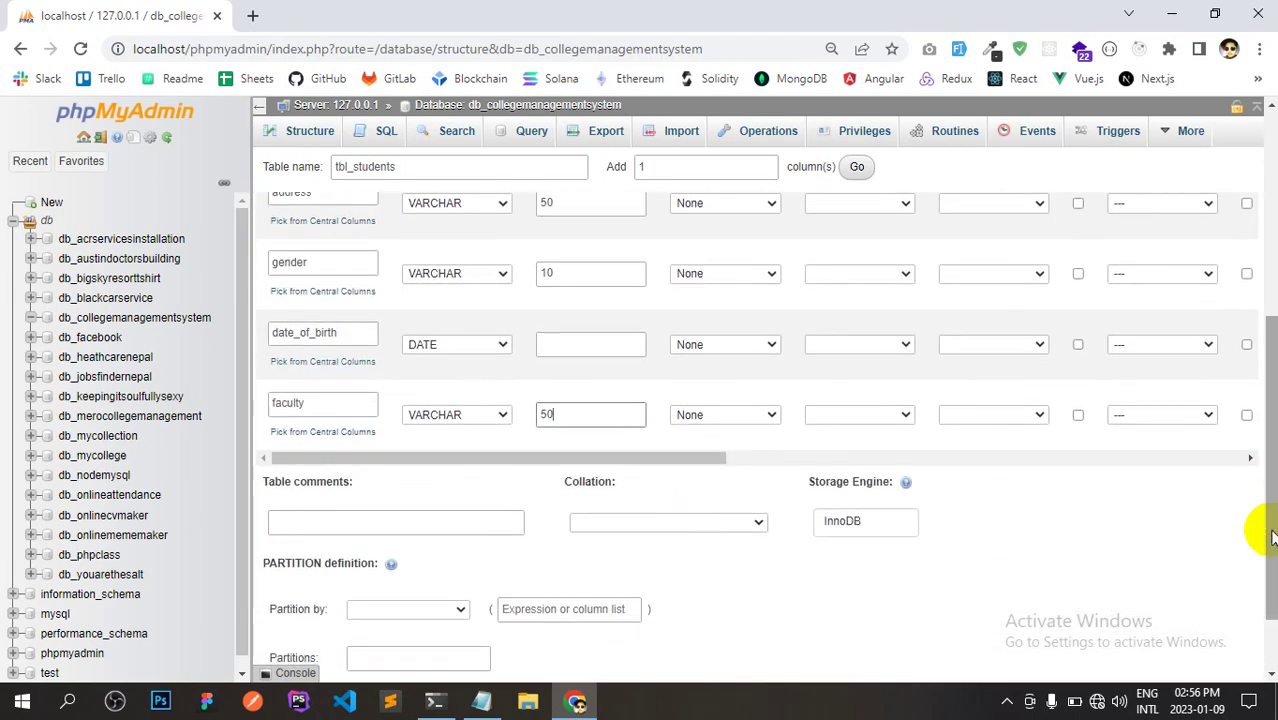
{"action": "left_click_drag", "start_coordinate": [1264, 466], "coordinate": [1270, 540]}
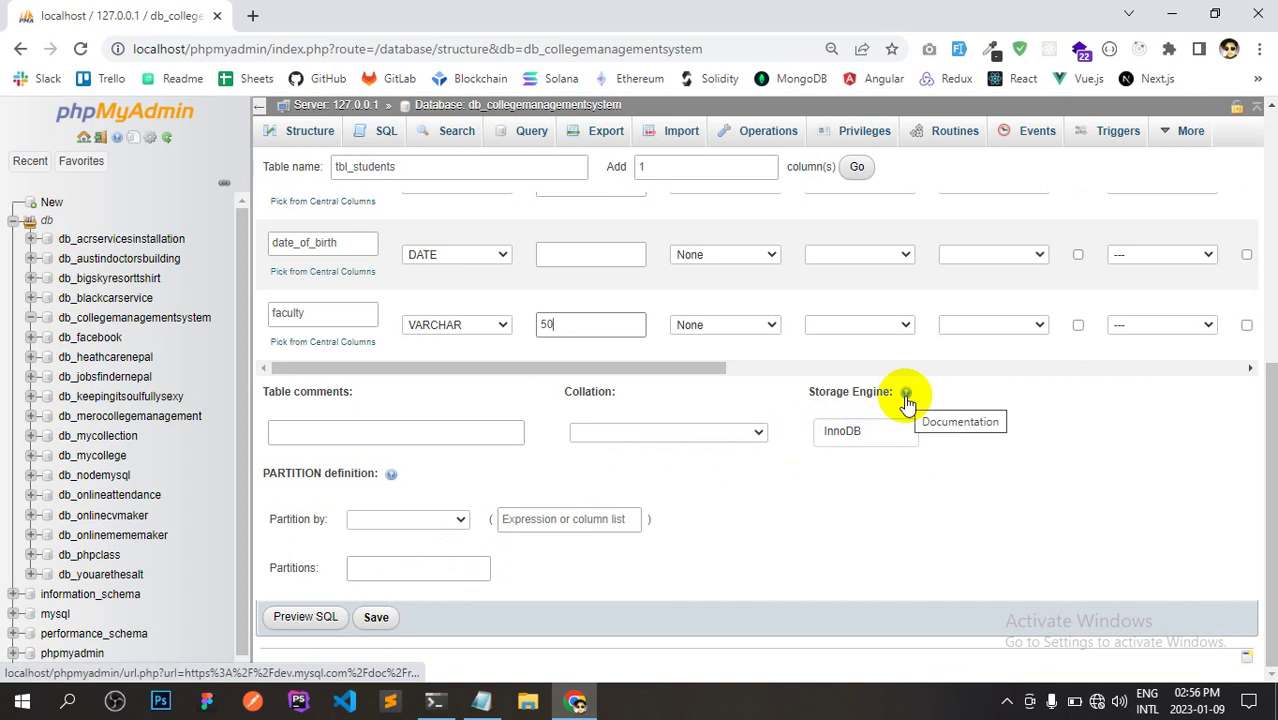
{"action": "left_click", "coordinate": [884, 436]}
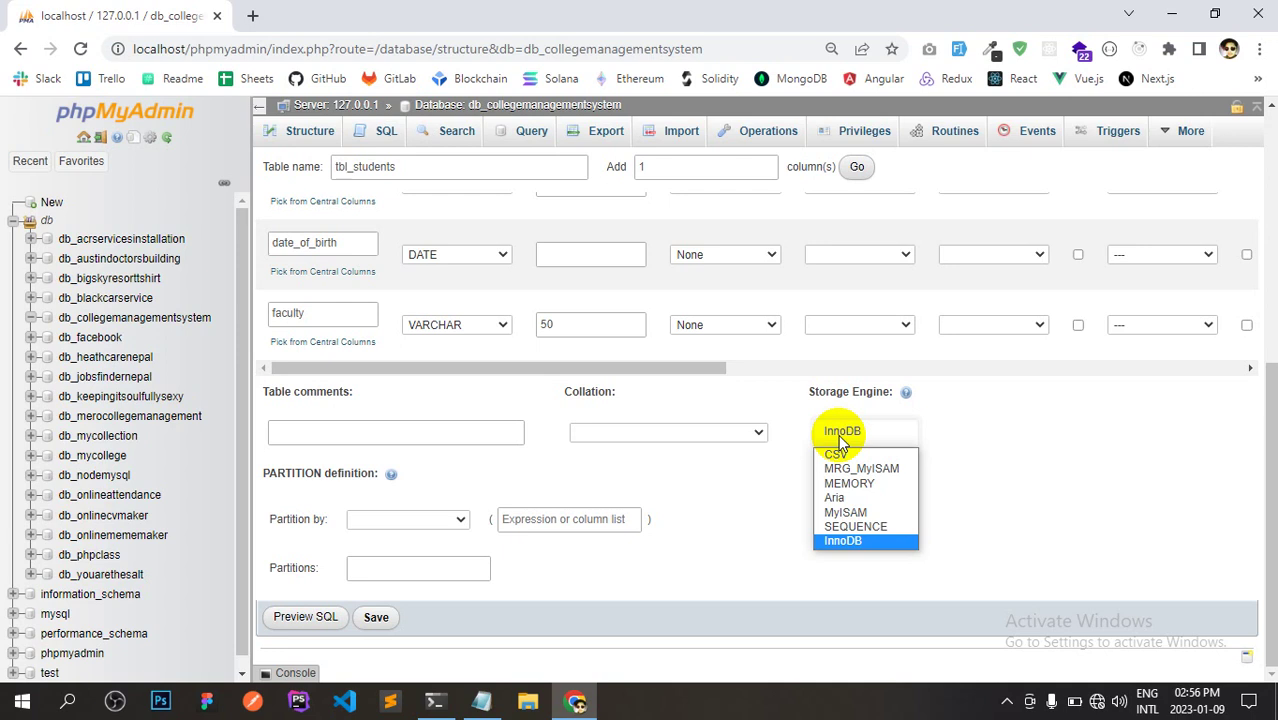
{"action": "left_click", "coordinate": [838, 434]}
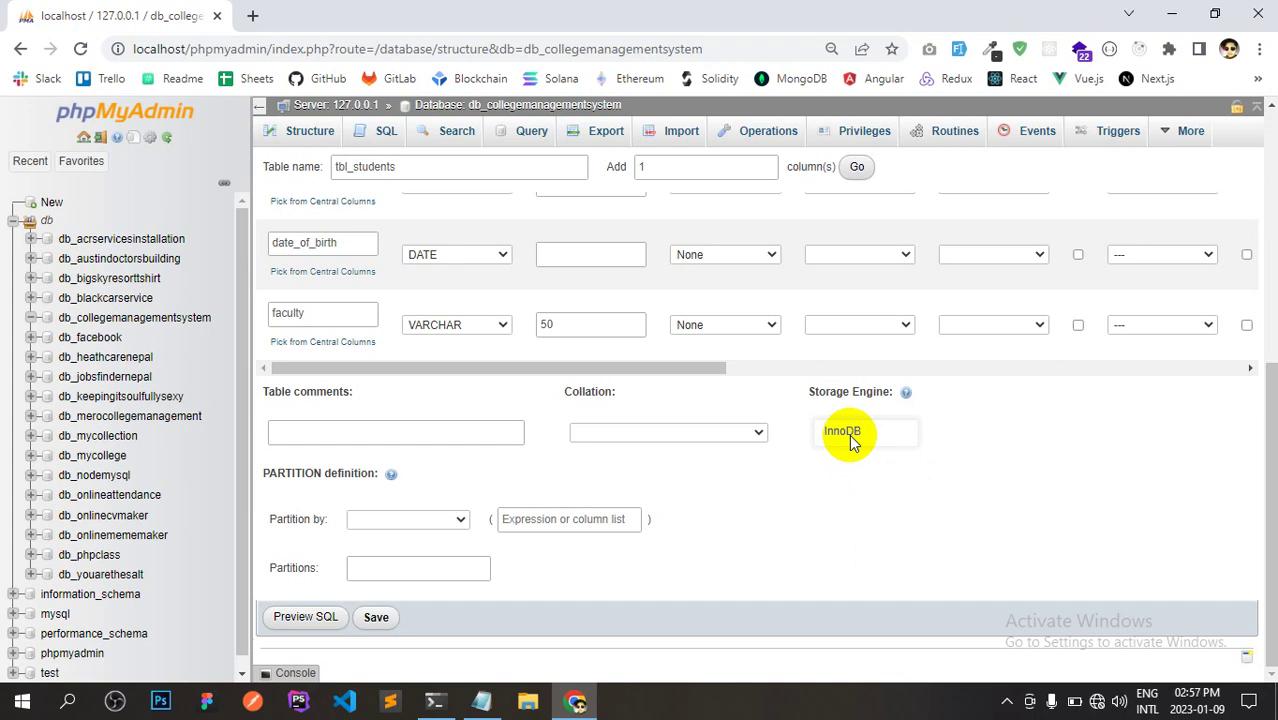
{"action": "left_click_drag", "start_coordinate": [1264, 456], "coordinate": [1268, 521]}
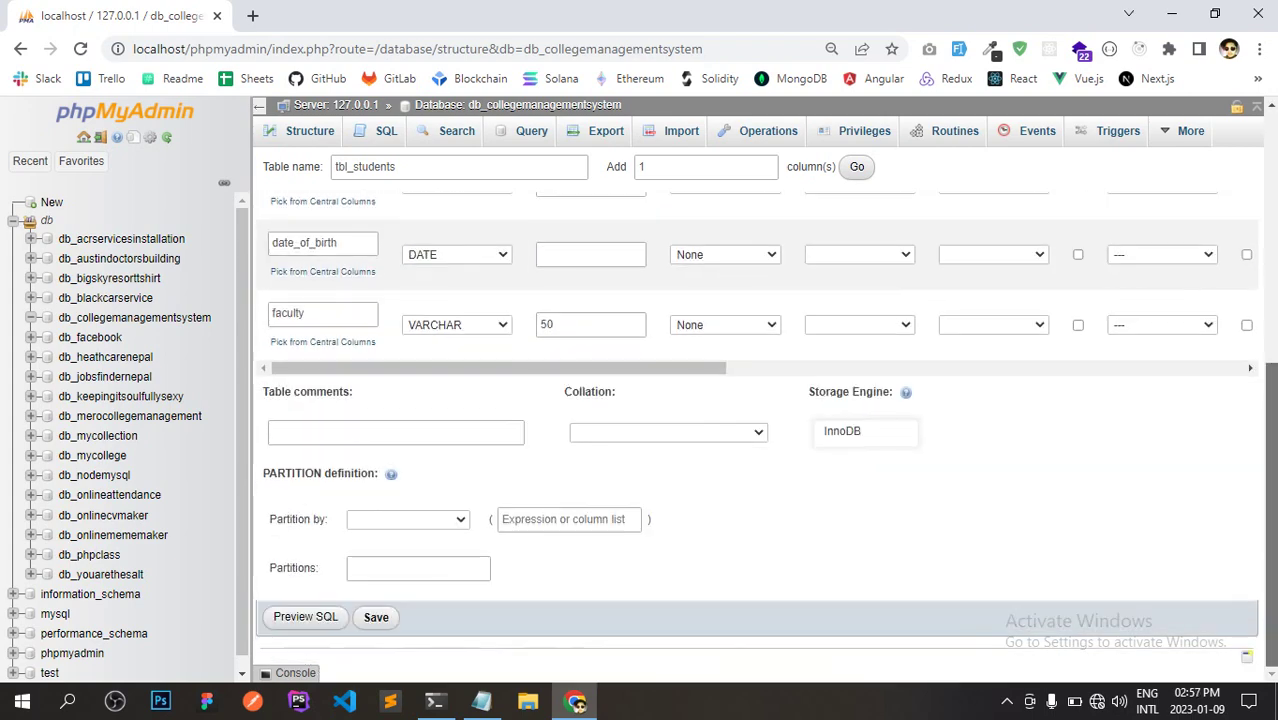
Save the tbl_students column definitions and open its Structure view.
{"action": "left_click", "coordinate": [376, 618]}
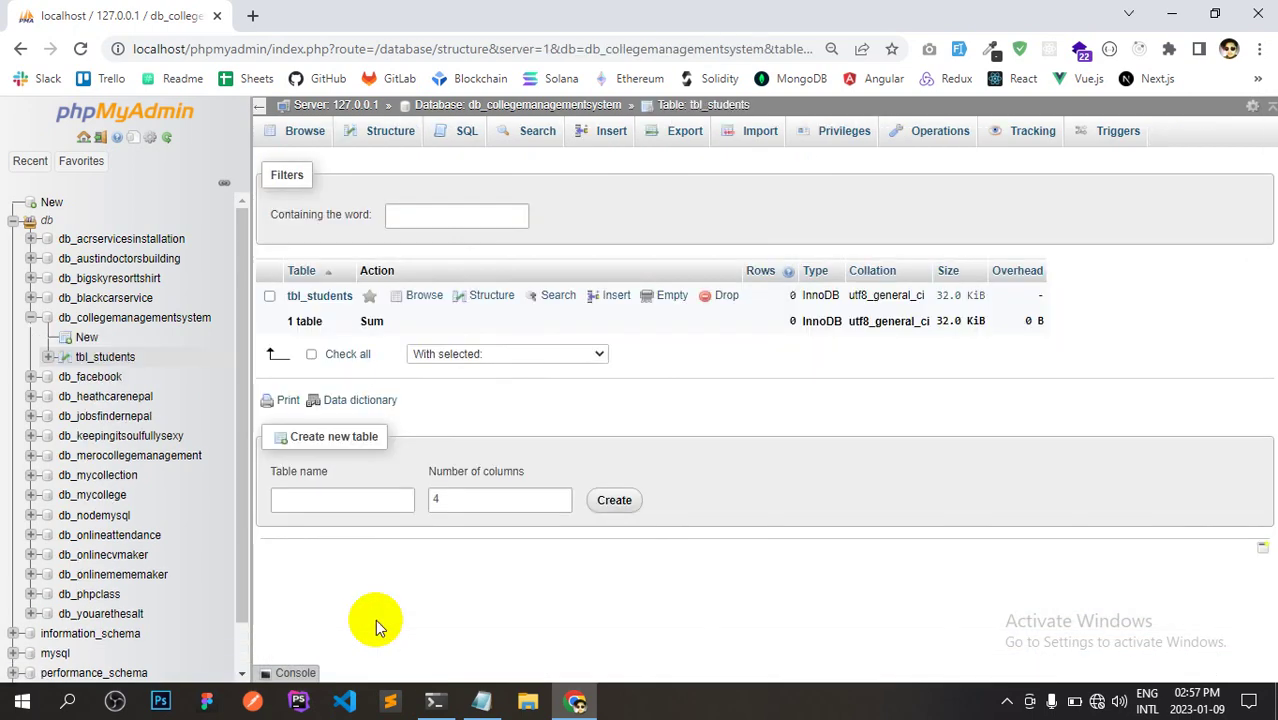
{"action": "left_click", "coordinate": [319, 296]}
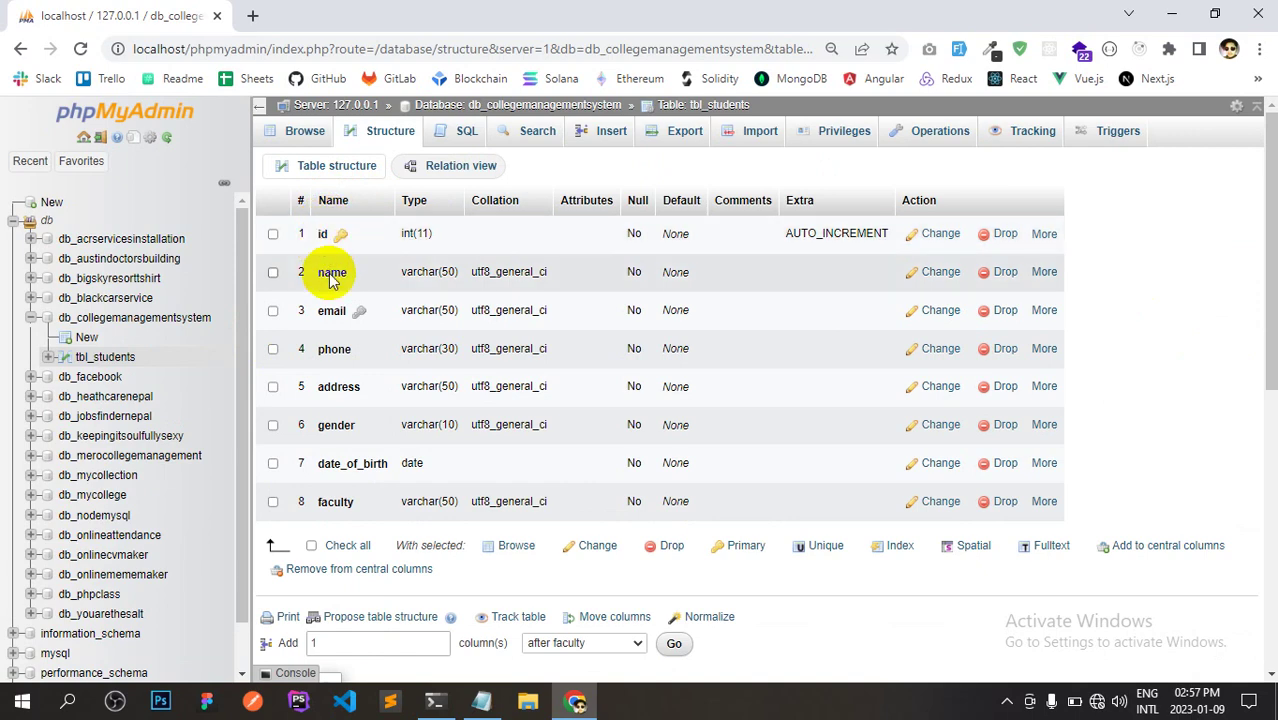
Browse tbl_students for rows, then enter tbl_teachers as a new table name.
{"action": "left_click", "coordinate": [305, 133]}
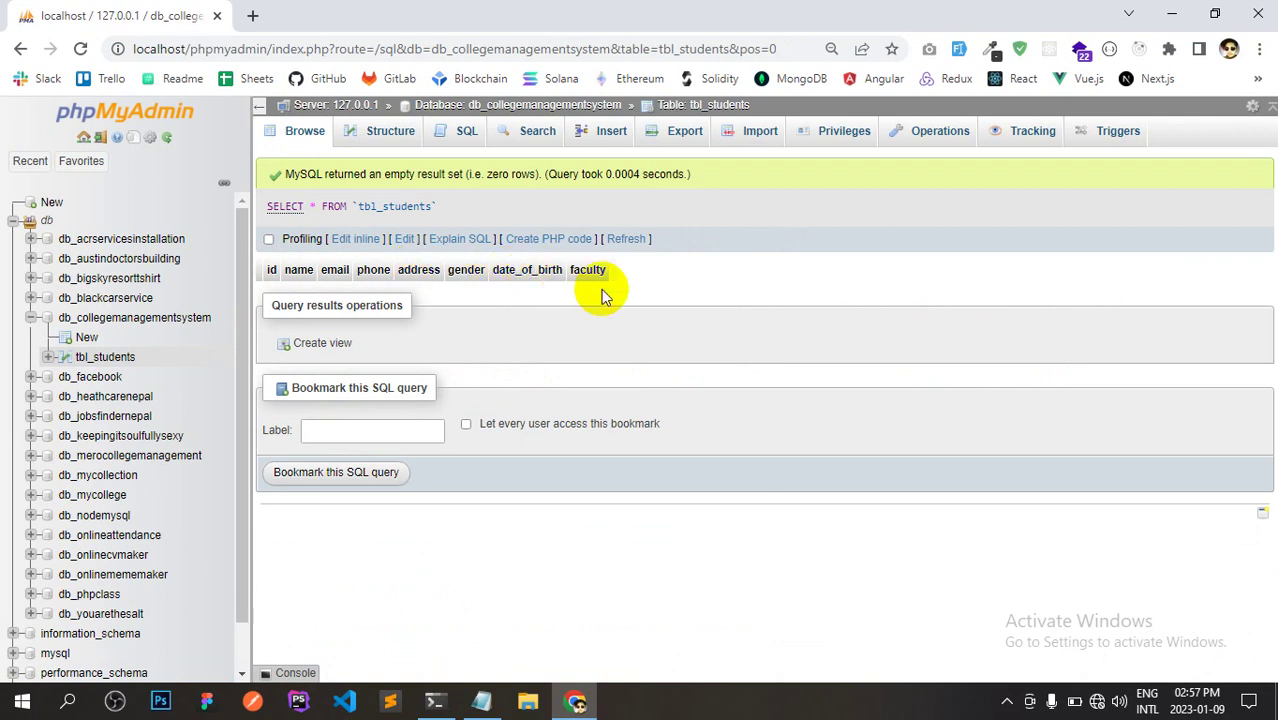
{"action": "left_click", "coordinate": [127, 324]}
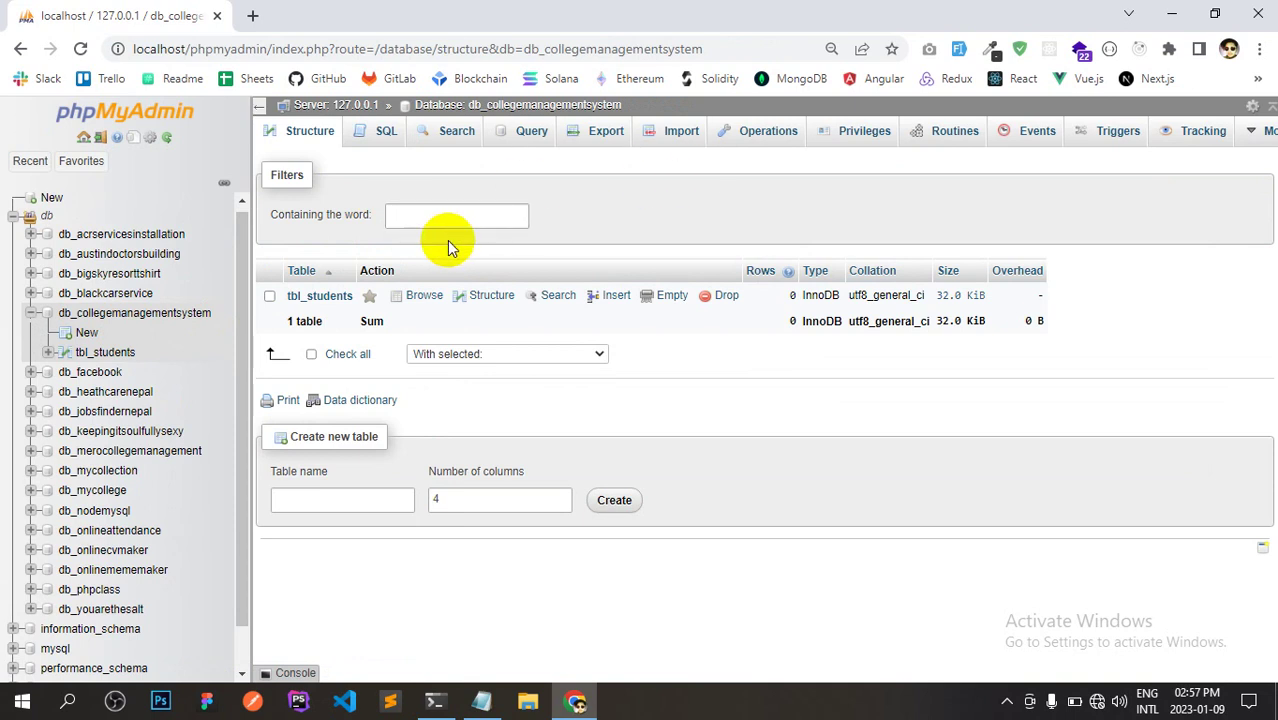
{"action": "left_click", "coordinate": [376, 493]}
{"action": "type", "text": "tbl_"}
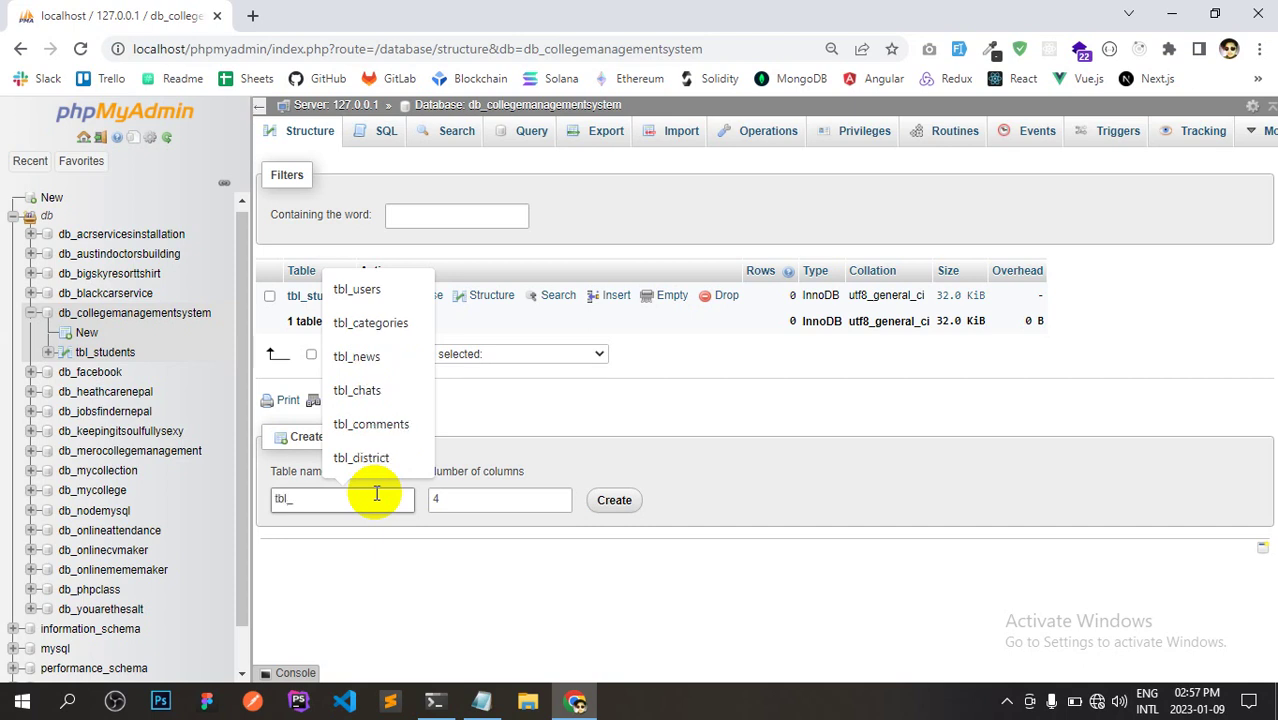
{"action": "type", "text": "teachers"}
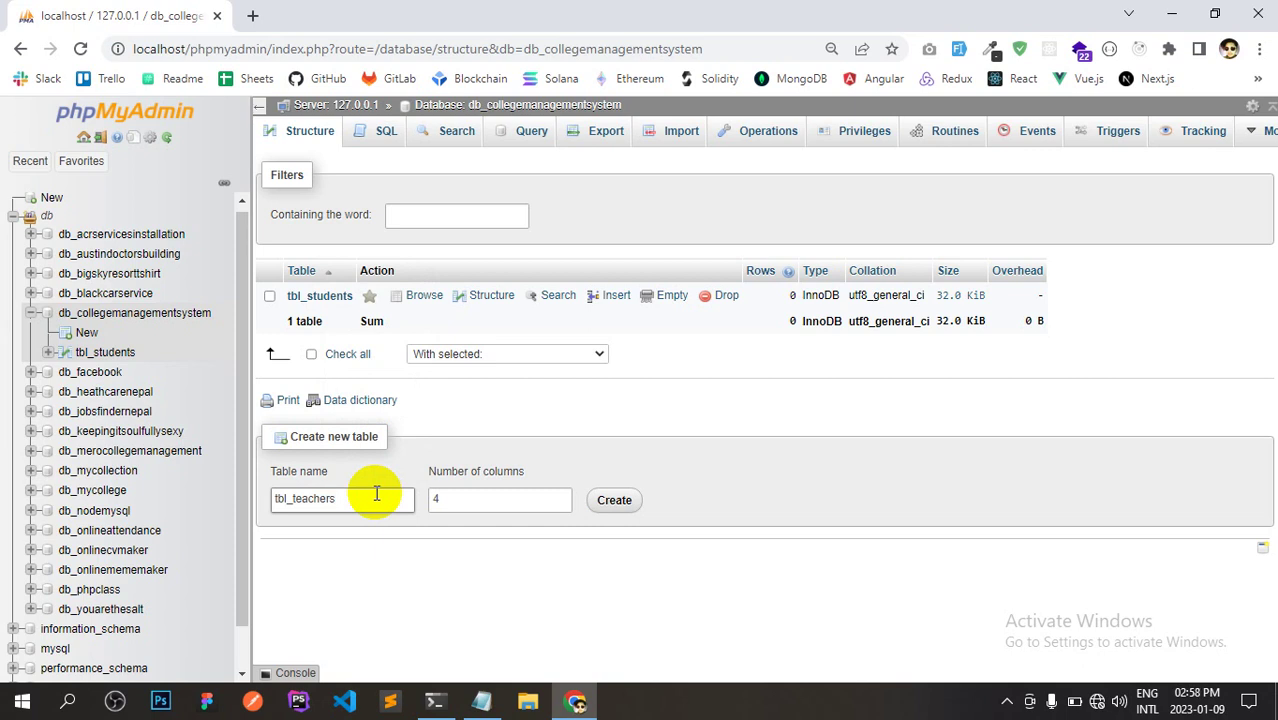
{"action": "left_click", "coordinate": [481, 701]}
Add a tbl_teachers heading with an underline below the student column list.
{"action": "left_click_drag", "start_coordinate": [224, 281], "coordinate": [11, 243]}
{"action": "key", "text": "ctrl+c"}
{"action": "left_click", "coordinate": [196, 618]}
{"action": "key", "text": "Return"}
{"action": "key", "text": "Return"}
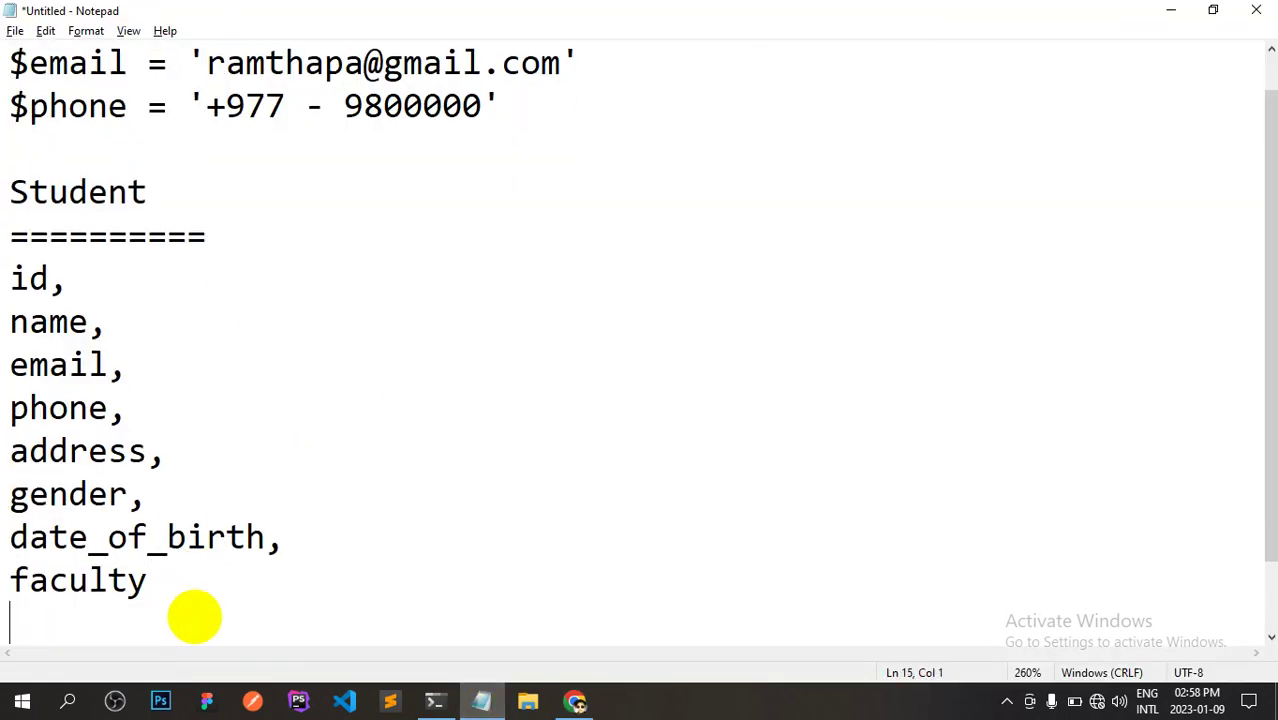
{"action": "key", "text": "ctrl+v"}
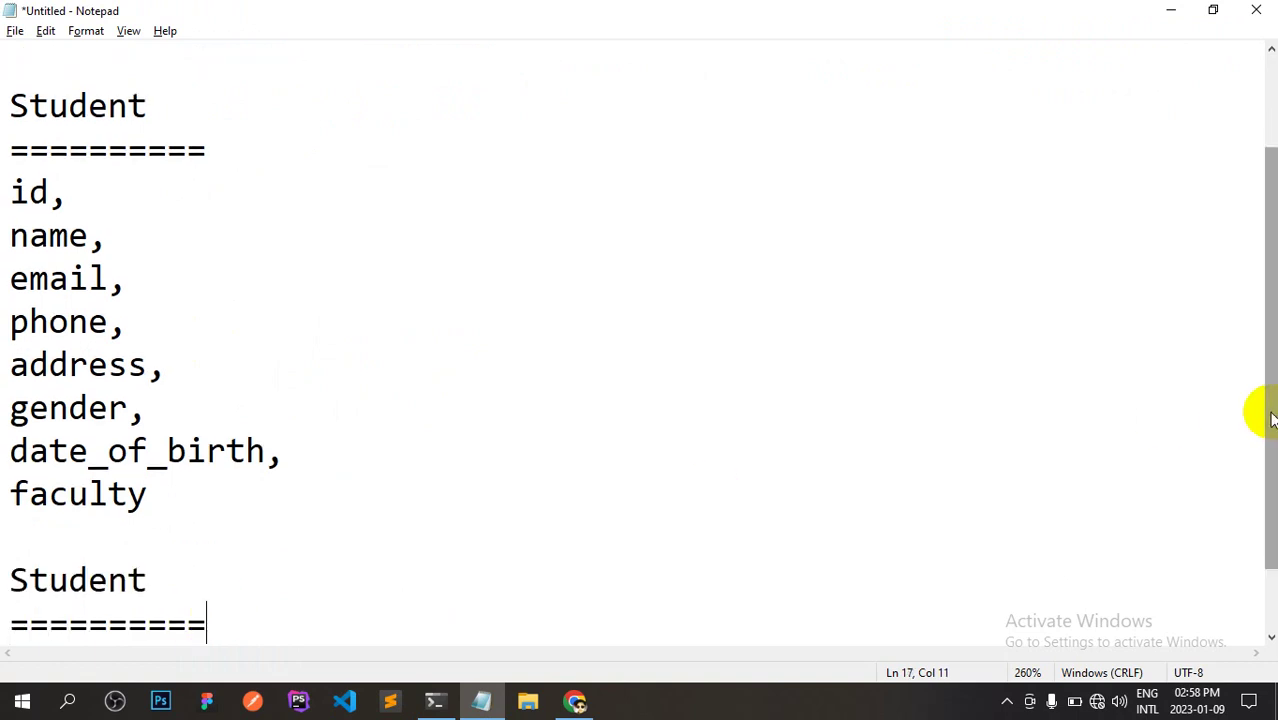
{"action": "left_click_drag", "start_coordinate": [1258, 414], "coordinate": [1258, 491]}
{"action": "left_click", "coordinate": [155, 503]}
{"action": "key", "text": "BackSpace"}
{"action": "key", "text": "BackSpace"}
{"action": "key", "text": "BackSpace"}
{"action": "key", "text": "BackSpace"}
{"action": "key", "text": "BackSpace"}
{"action": "key", "text": "BackSpace"}
{"action": "key", "text": "BackSpace"}
{"action": "type", "text": "B"}
{"action": "key", "text": "BackSpace"}
{"action": "type", "text": "tbl_teachers"}
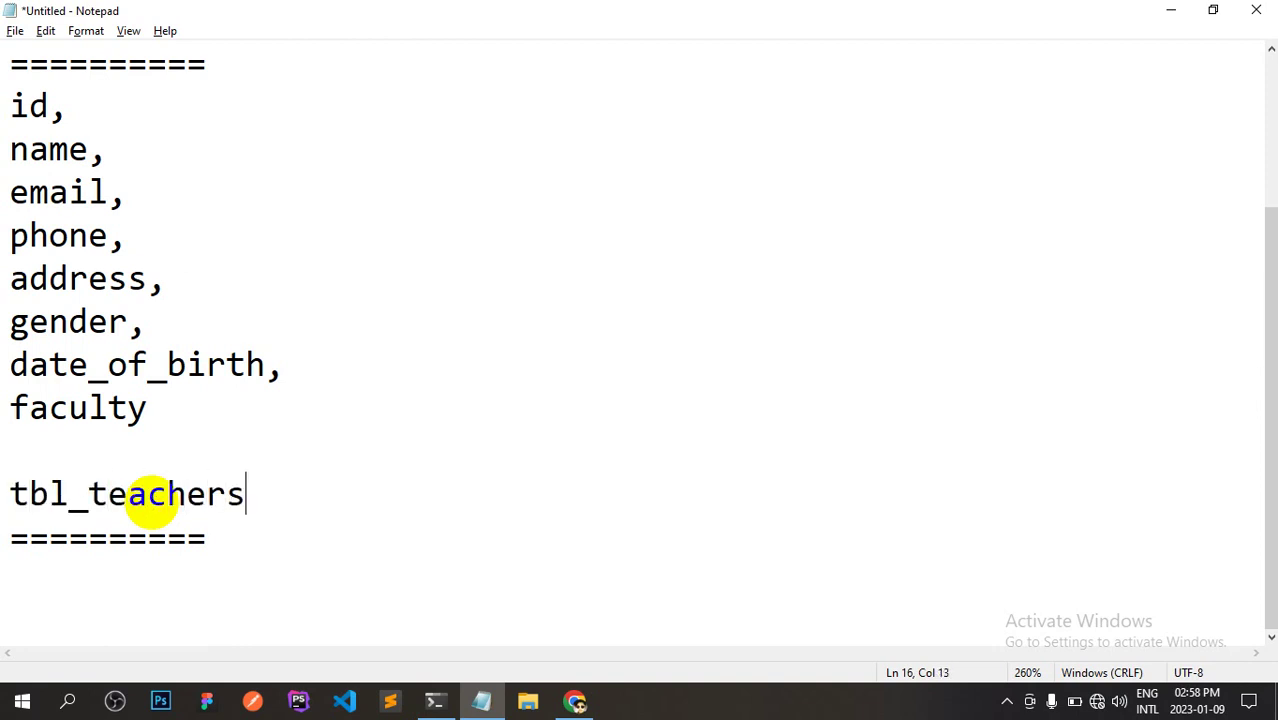
{"action": "key", "text": "Down"}
{"action": "type", "text": "==="}
{"action": "key", "text": "Return"}
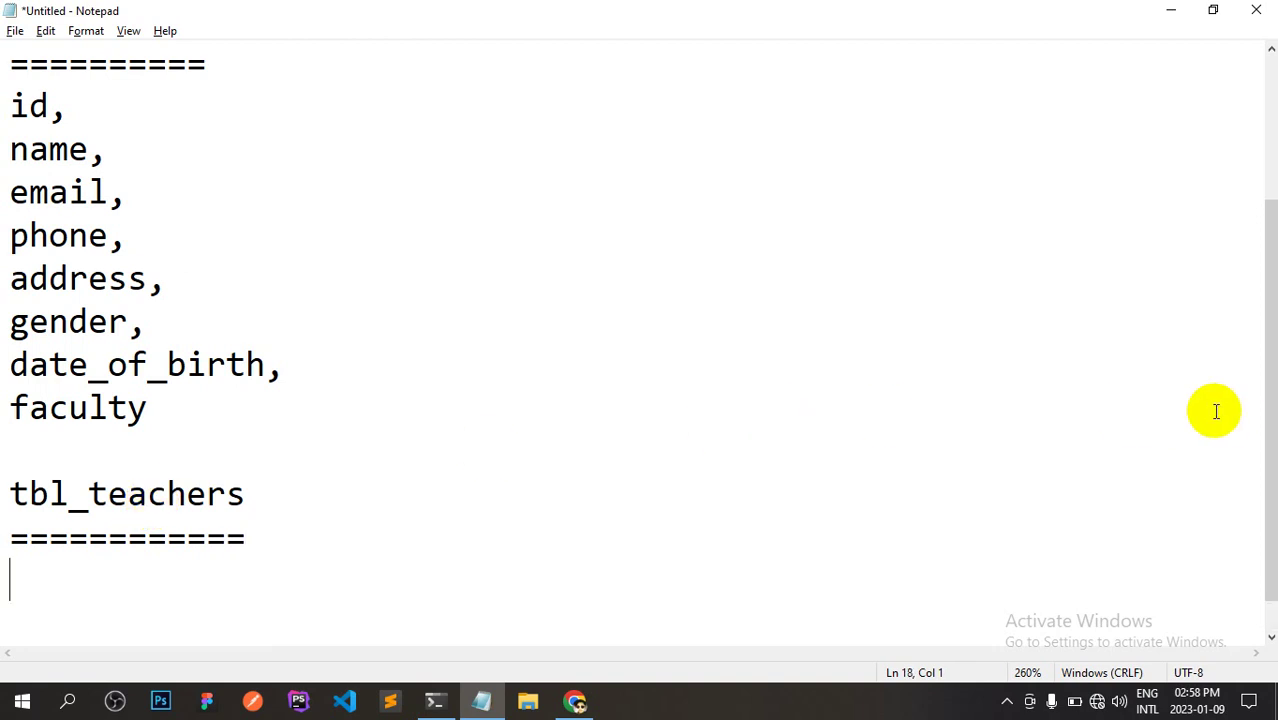
List id, name, email, phone and address, one per line, under tbl_teachers.
{"action": "type", "text": "id,"}
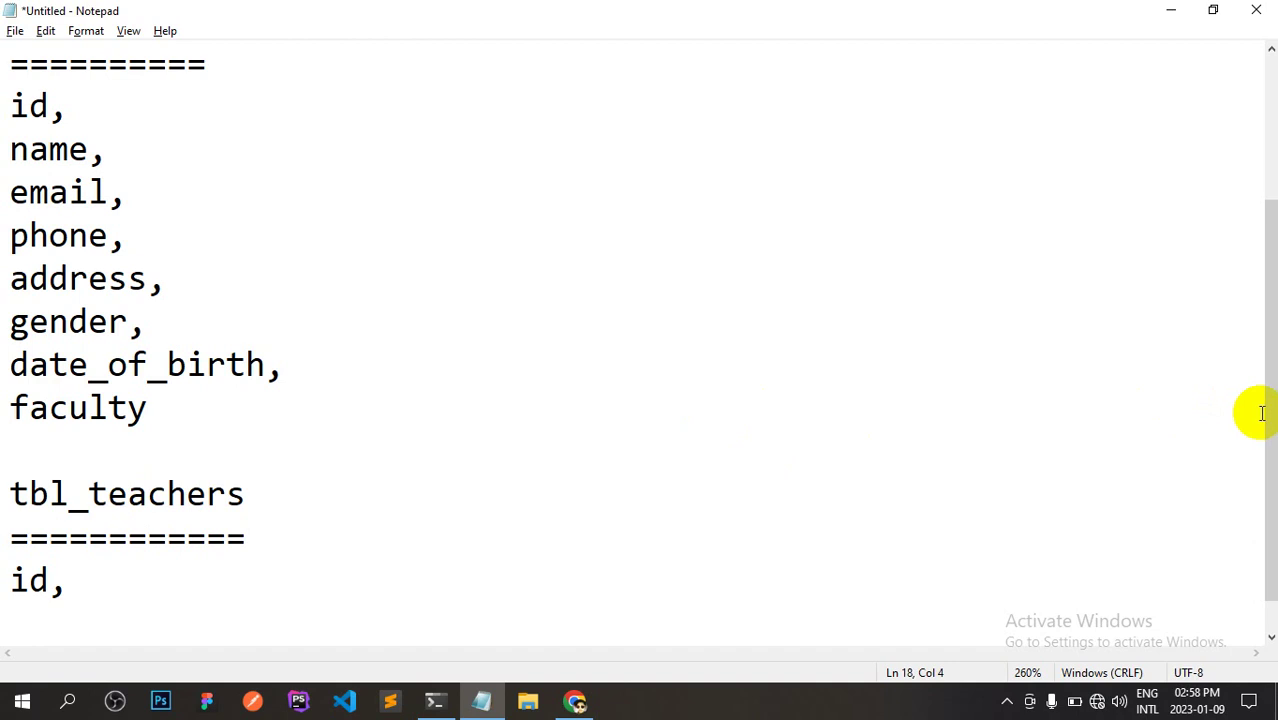
{"action": "left_click_drag", "start_coordinate": [1266, 426], "coordinate": [1270, 443]}
{"action": "key", "text": "Return"}
{"action": "type", "text": "name,"}
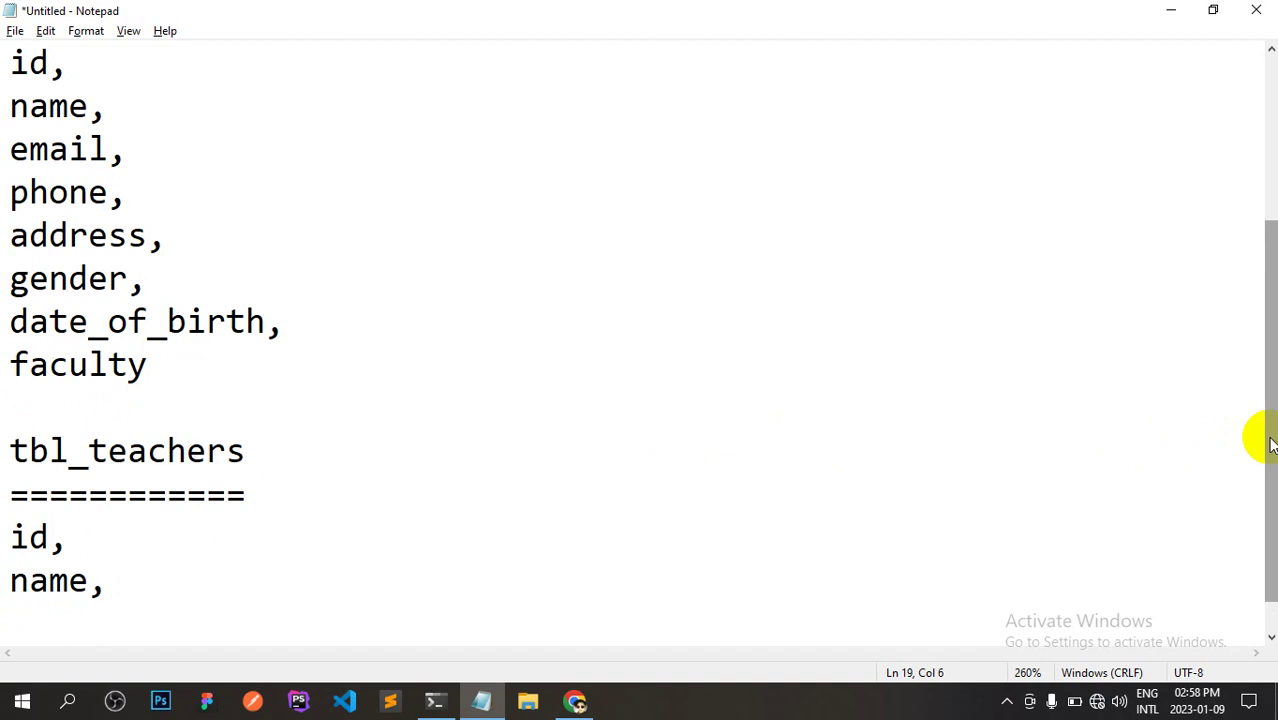
{"action": "type", "text": "email"}
{"action": "key", "text": "Left"}
{"action": "key", "text": "Left"}
{"action": "key", "text": "Left"}
{"action": "key", "text": "Left"}
{"action": "key", "text": "Left"}
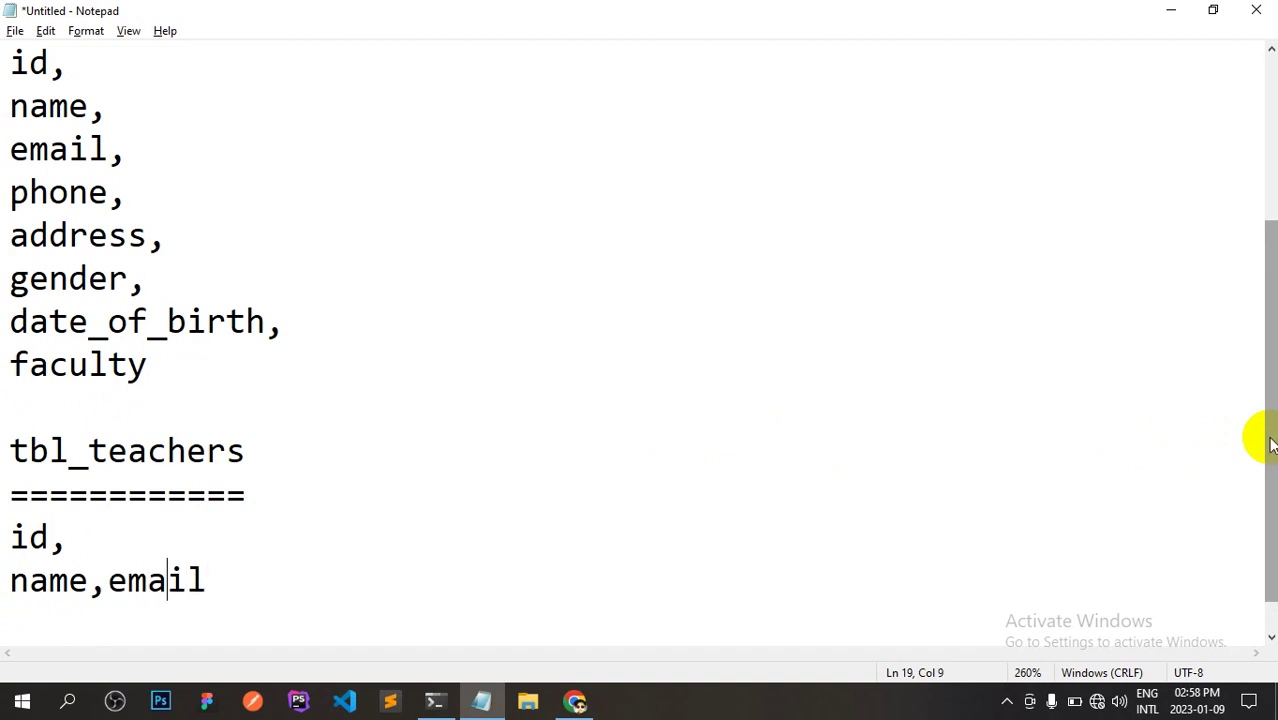
{"action": "key", "text": "Return"}
{"action": "key", "text": "Right"}
{"action": "key", "text": "Right"}
{"action": "key", "text": "Right"}
{"action": "key", "text": "Right"}
{"action": "key", "text": "Right"}
{"action": "key", "text": "Return"}
{"action": "key", "text": "Left"}
{"action": "type", "text": ","}
{"action": "key", "text": "Return"}
{"action": "type", "text": "phone,"}
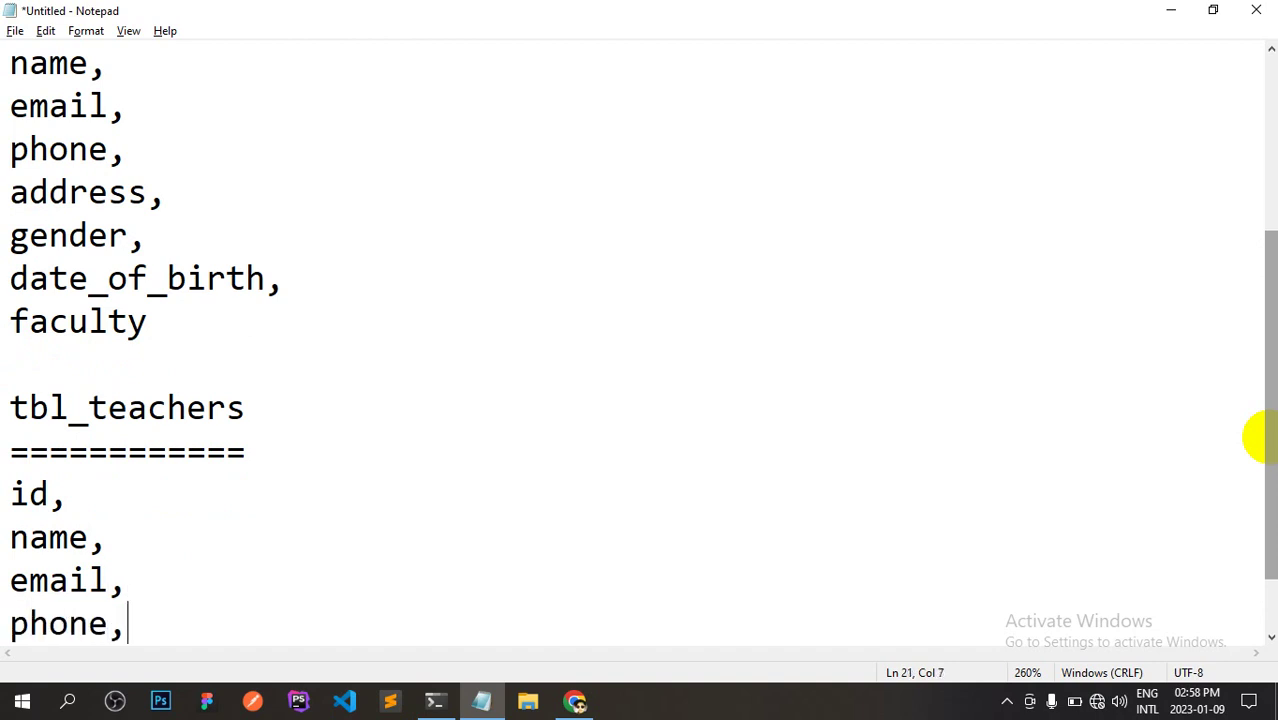
{"action": "key", "text": "Return"}
{"action": "type", "text": "address,"}
Add gender, then paste date_of_birth, copied from the students list, below it.
{"action": "key", "text": "Return"}
{"action": "type", "text": "g"}
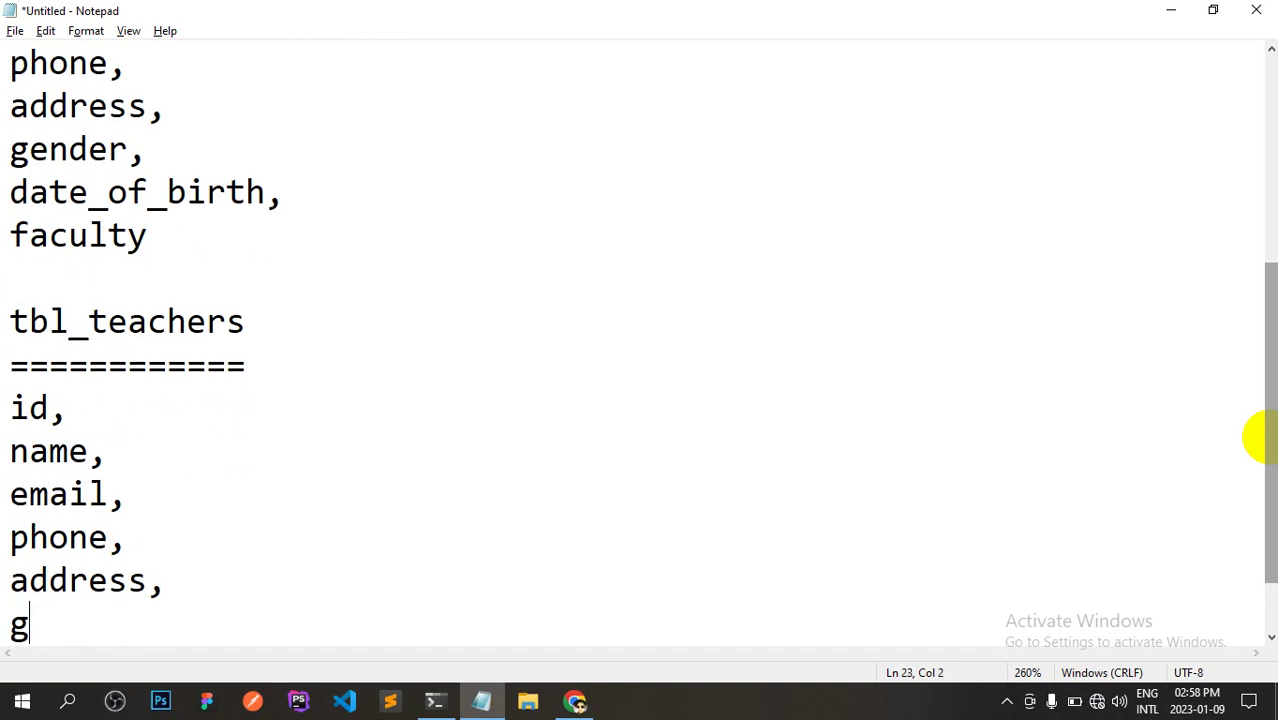
{"action": "type", "text": "ender"}
{"action": "key", "text": "BackSpace"}
{"action": "type", "text": "erm"}
{"action": "key", "text": "BackSpace"}
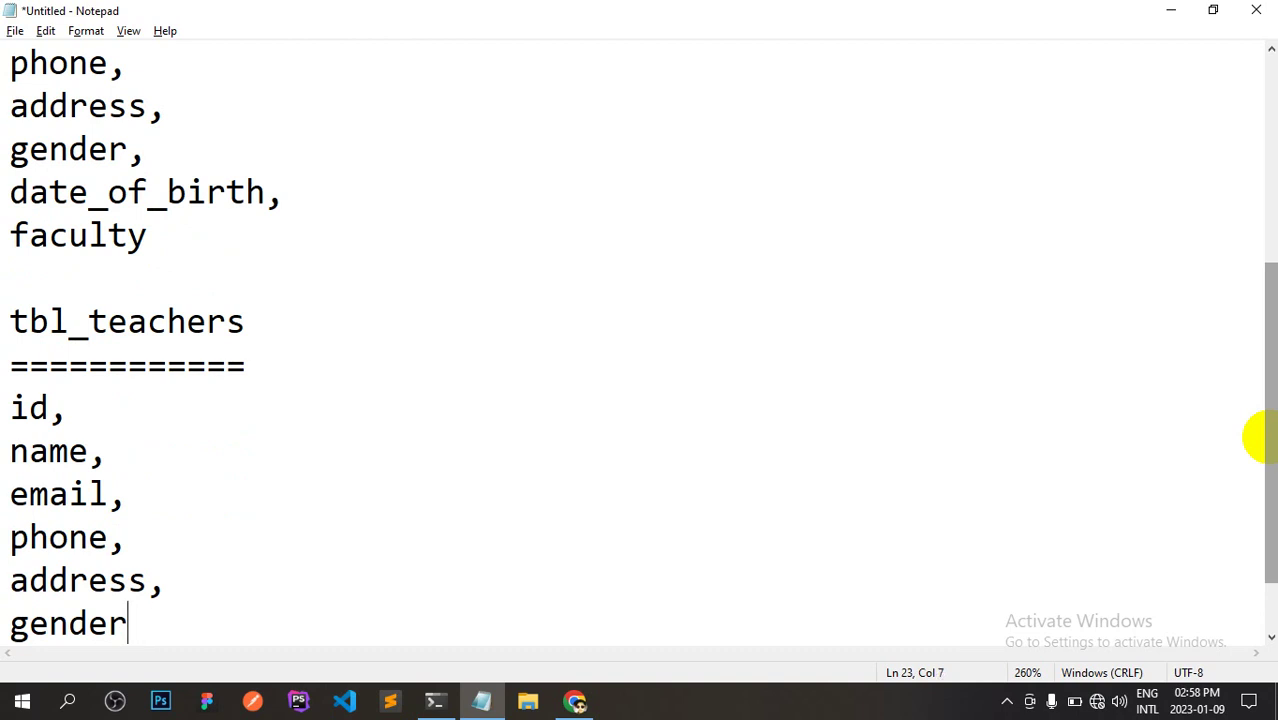
{"action": "type", "text": ",date"}
{"action": "key", "text": "BackSpace"}
{"action": "key", "text": "BackSpace"}
{"action": "key", "text": "BackSpace"}
{"action": "key", "text": "BackSpace"}
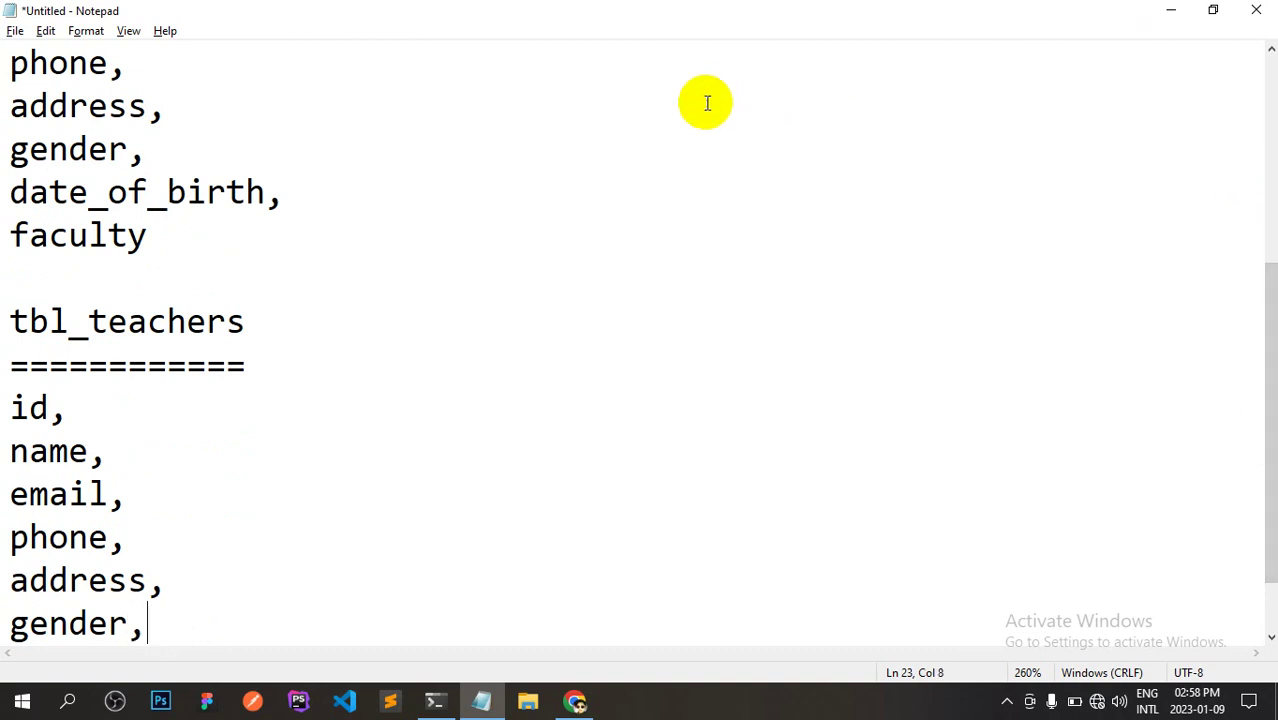
{"action": "left_click_drag", "start_coordinate": [290, 194], "coordinate": [9, 194]}
{"action": "key", "text": "ctrl+c"}
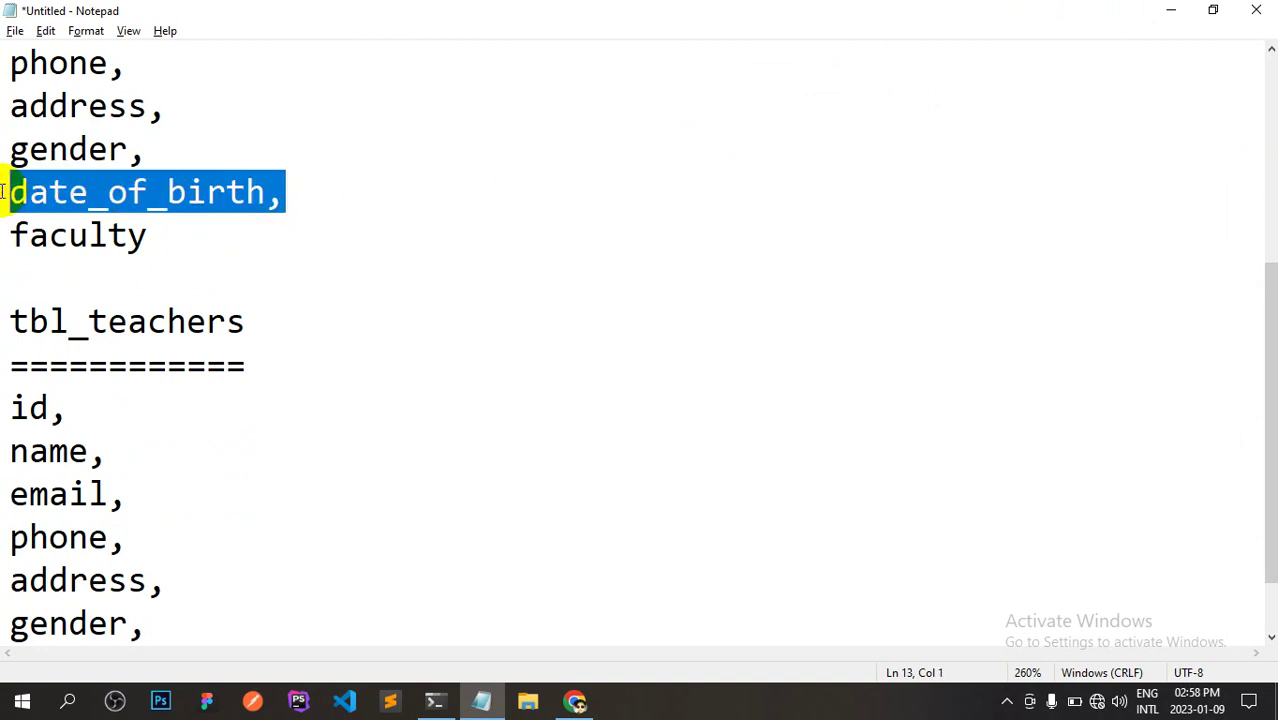
{"action": "left_click", "coordinate": [155, 619]}
{"action": "key", "text": "Return"}
{"action": "key", "text": "ctrl+v"}
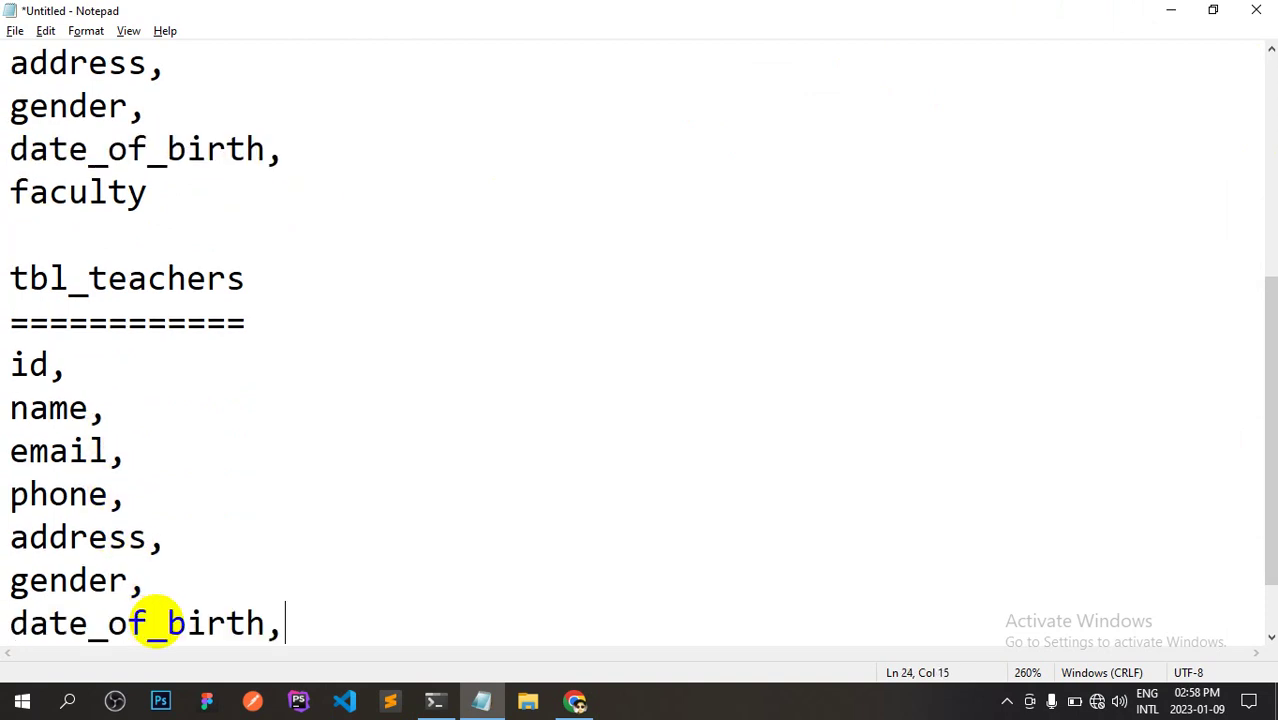
{"action": "key", "text": "Return"}
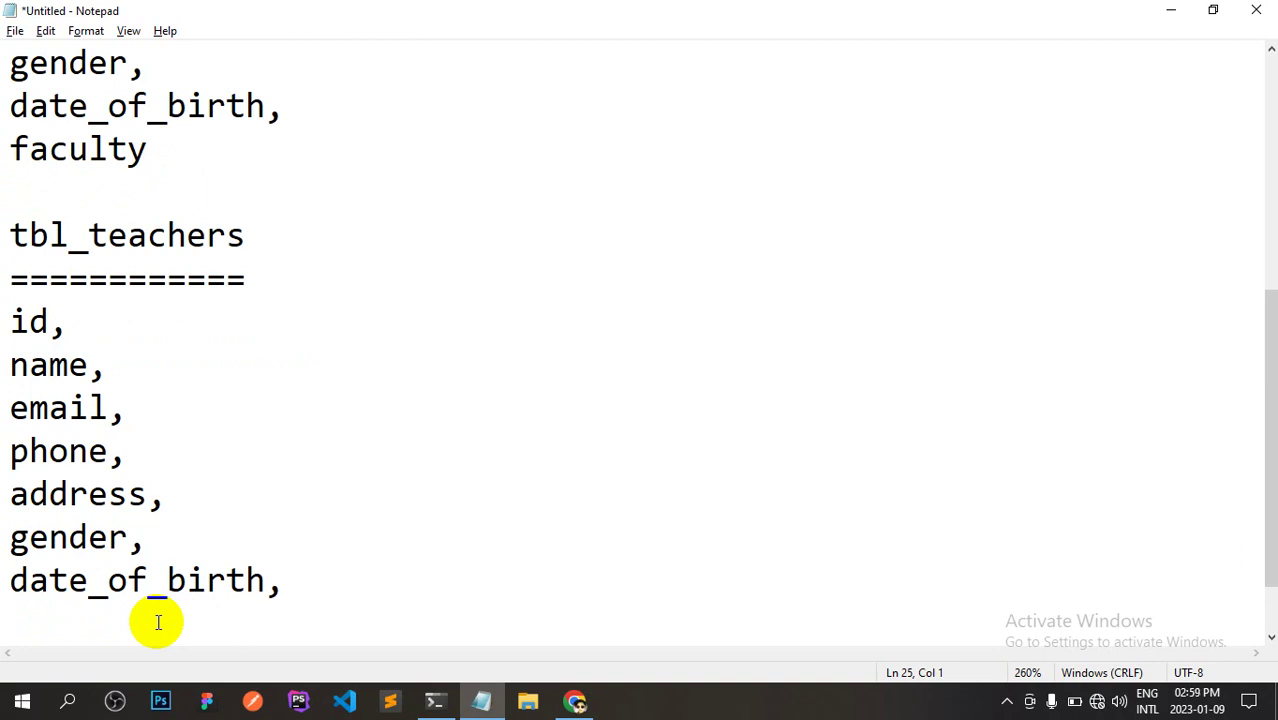
Append subject, still_teaching, join_date and leave_date as new lines in the Notepad list.
{"action": "type", "text": "subjec"}
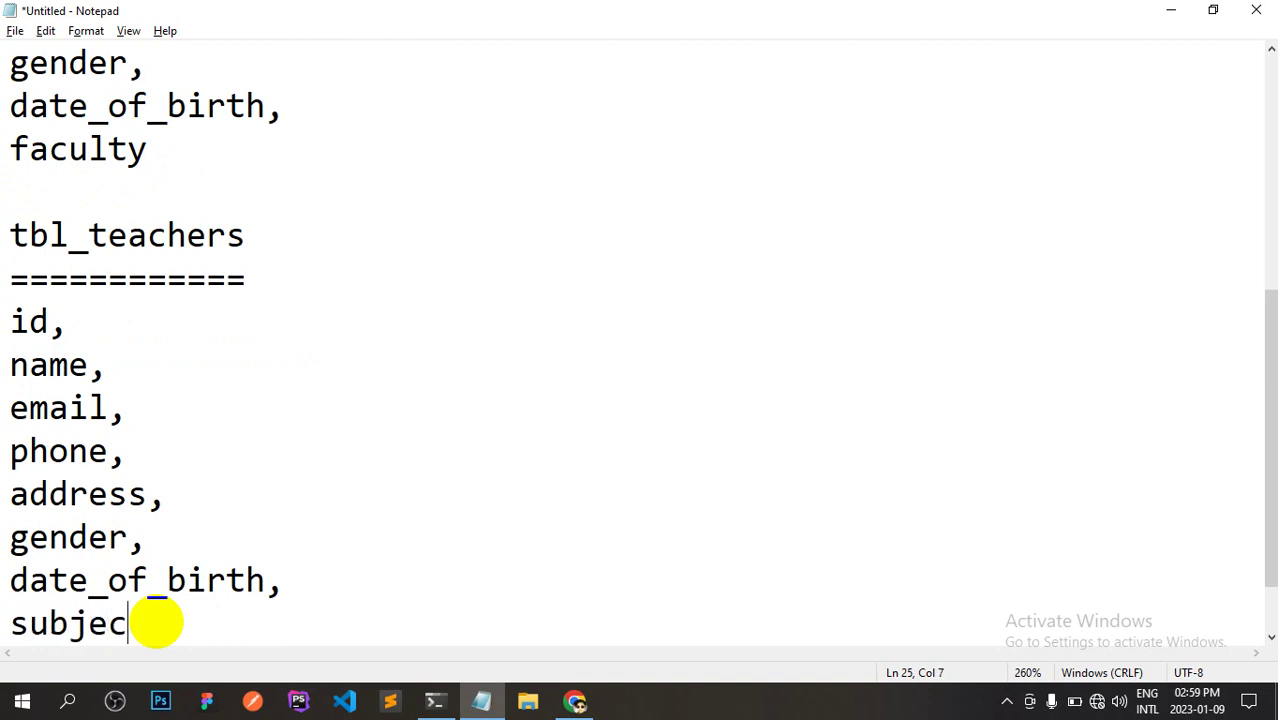
{"action": "type", "text": "t,"}
{"action": "key", "text": "Return"}
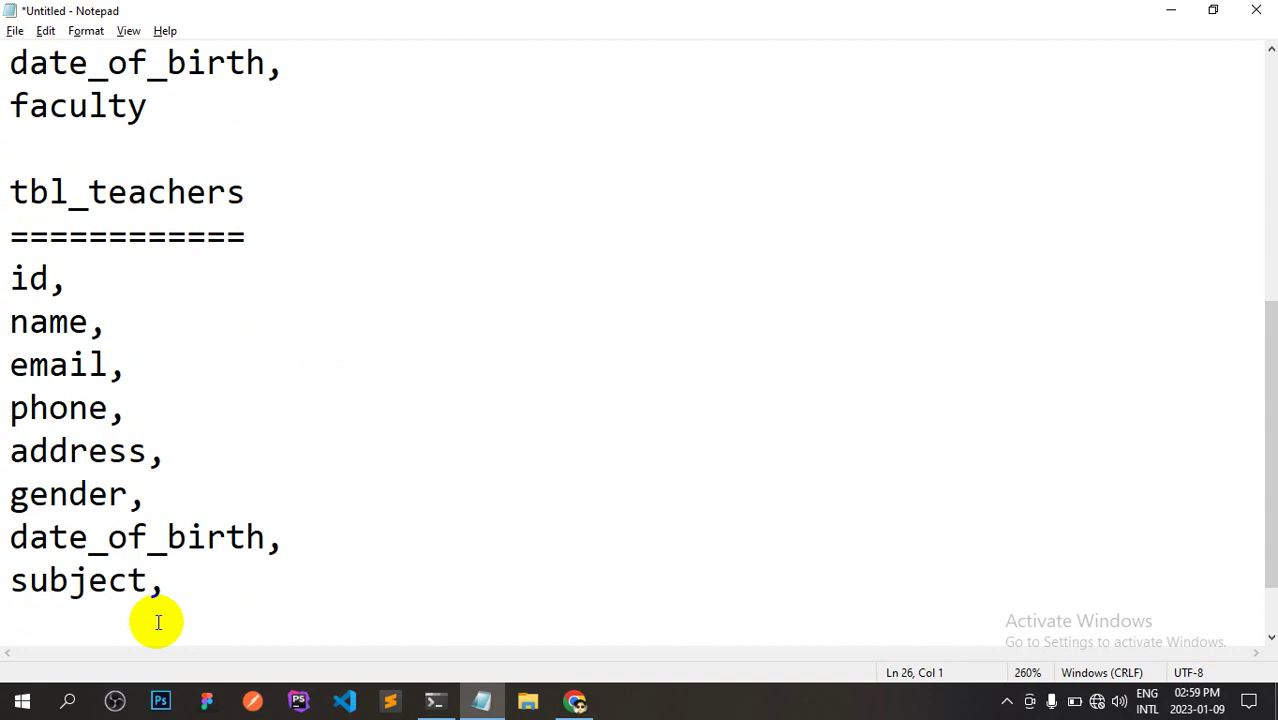
{"action": "type", "text": "sty"}
{"action": "key", "text": "BackSpace"}
{"action": "type", "text": "ill_"}
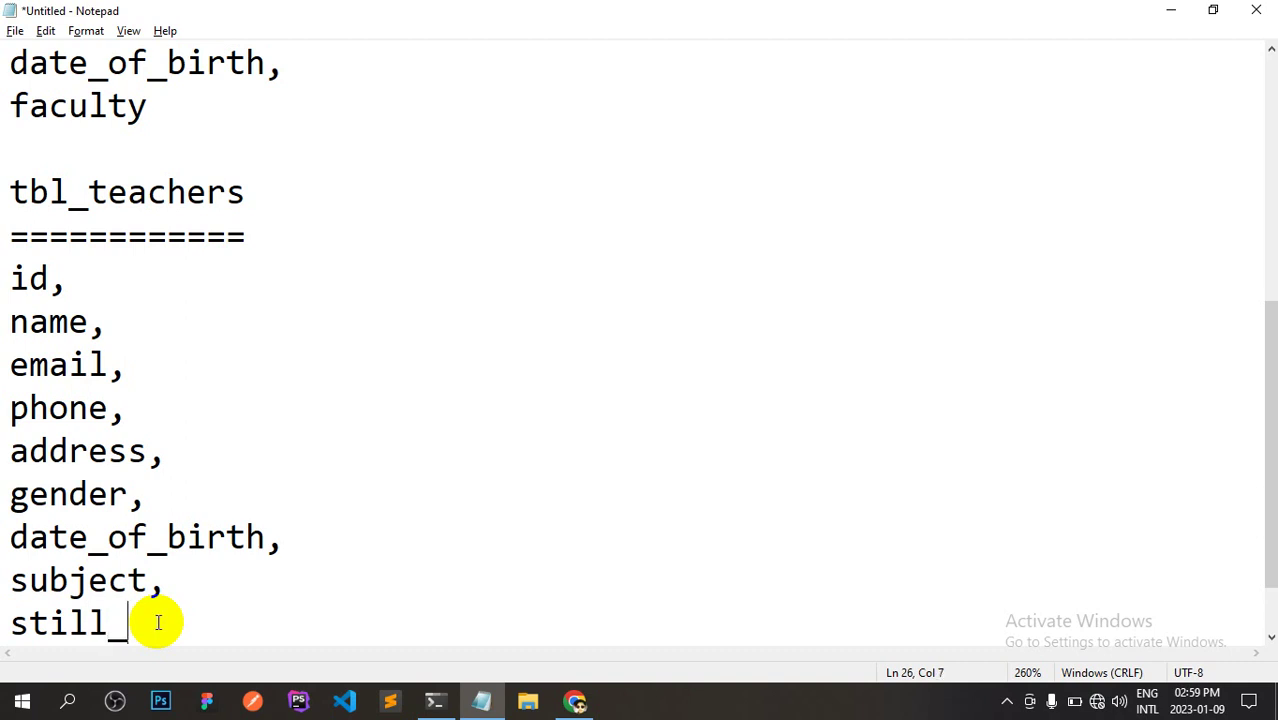
{"action": "type", "text": "teaching"}
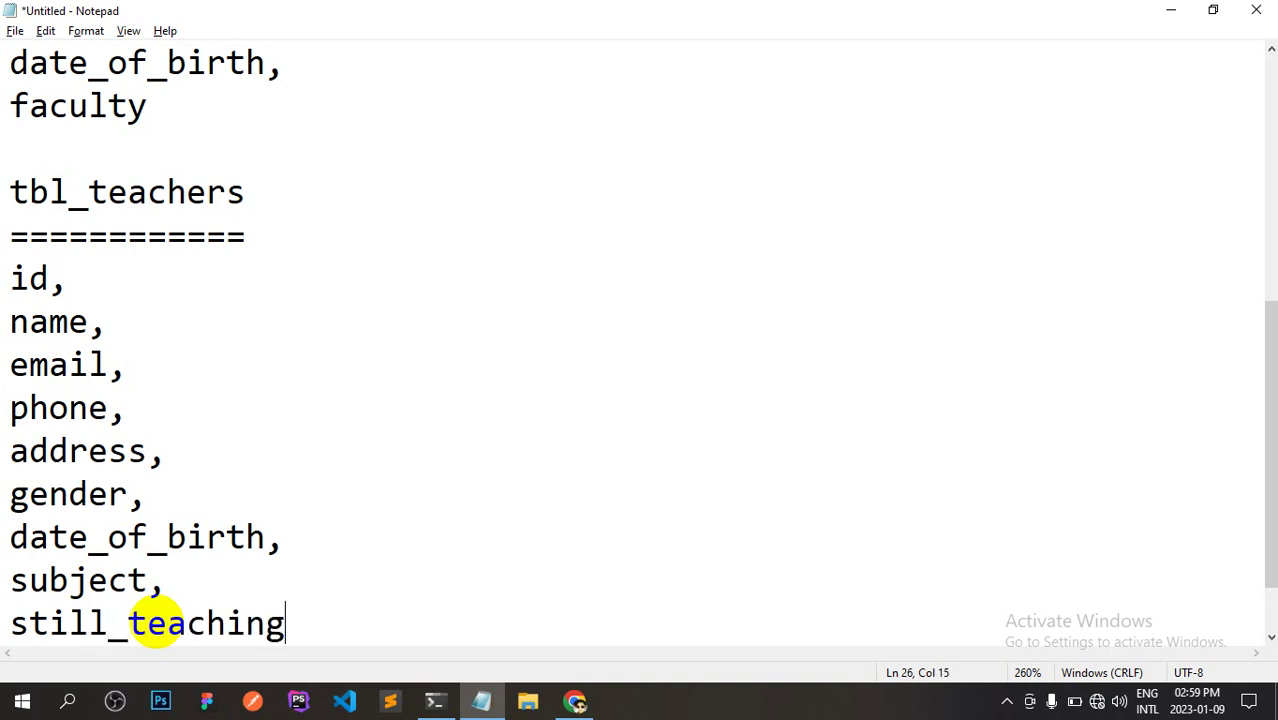
{"action": "type", "text": ","}
{"action": "key", "text": "Return"}
{"action": "type", "text": "join"}
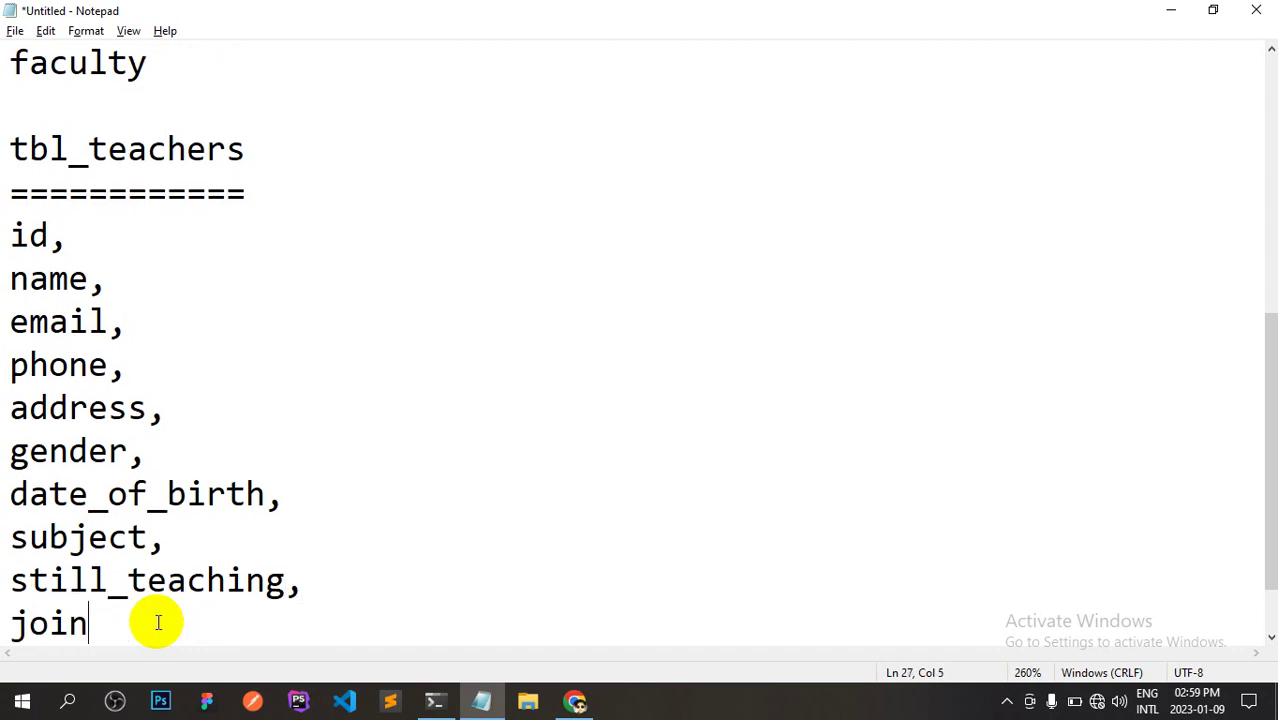
{"action": "type", "text": "n"}
{"action": "key", "text": "BackSpace"}
{"action": "key", "text": "BackSpace"}
{"action": "type", "text": "n_date,"}
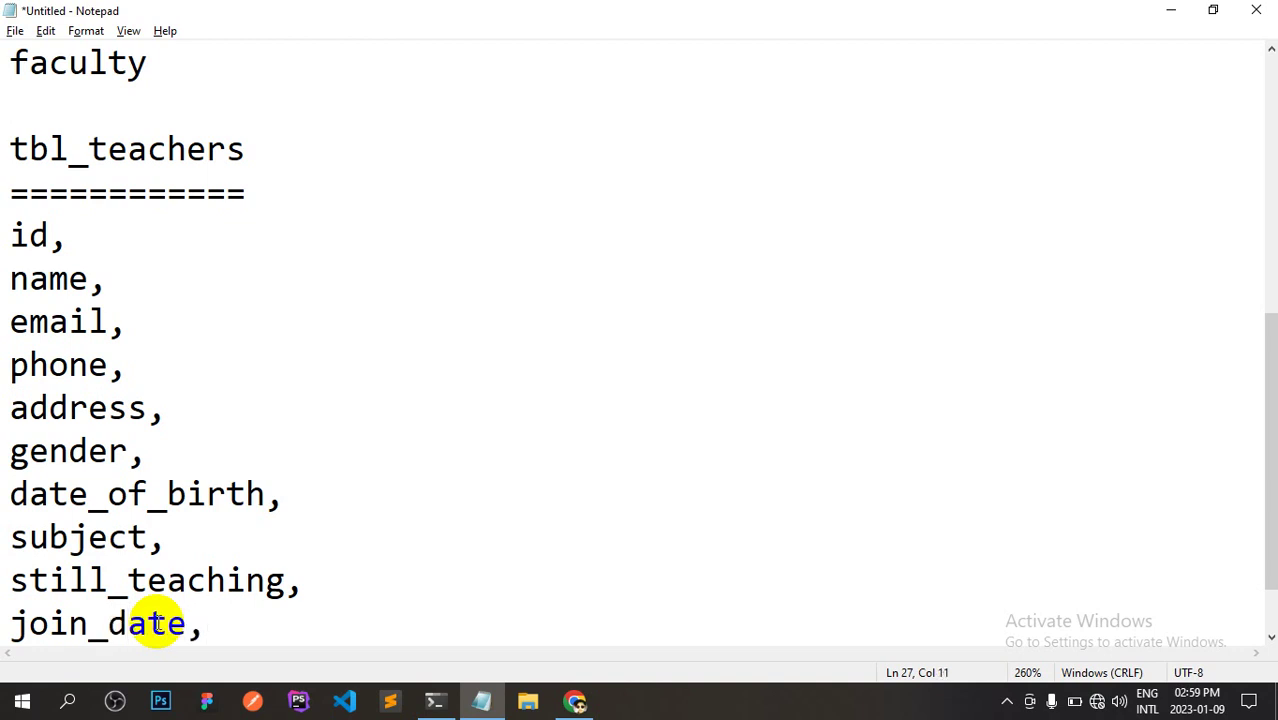
{"action": "key", "text": "Return"}
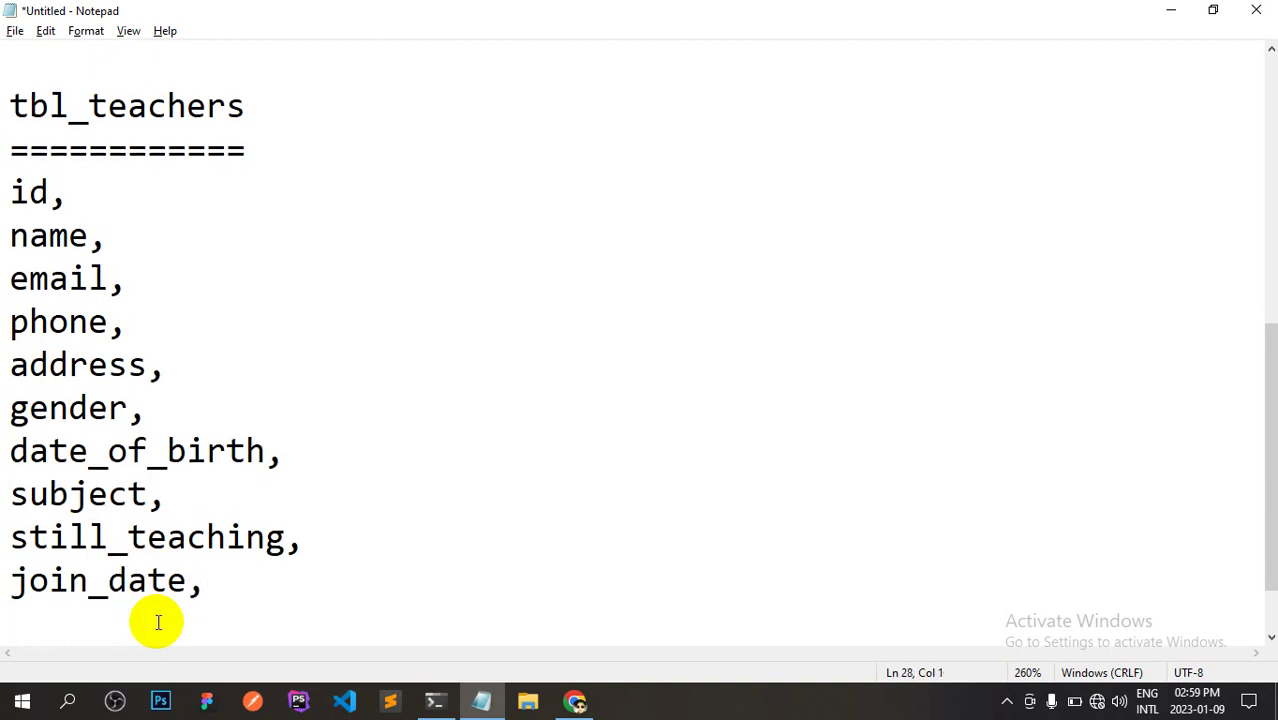
{"action": "type", "text": "leav"}
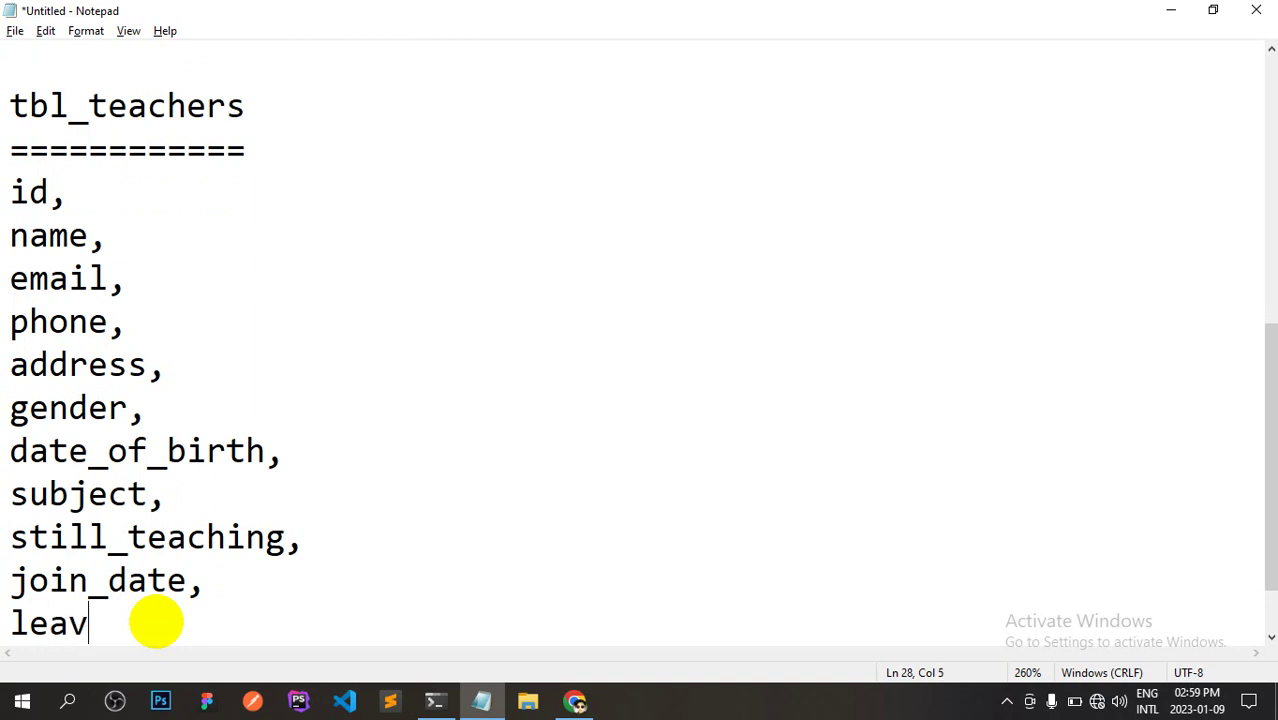
{"action": "type", "text": "e_date,"}
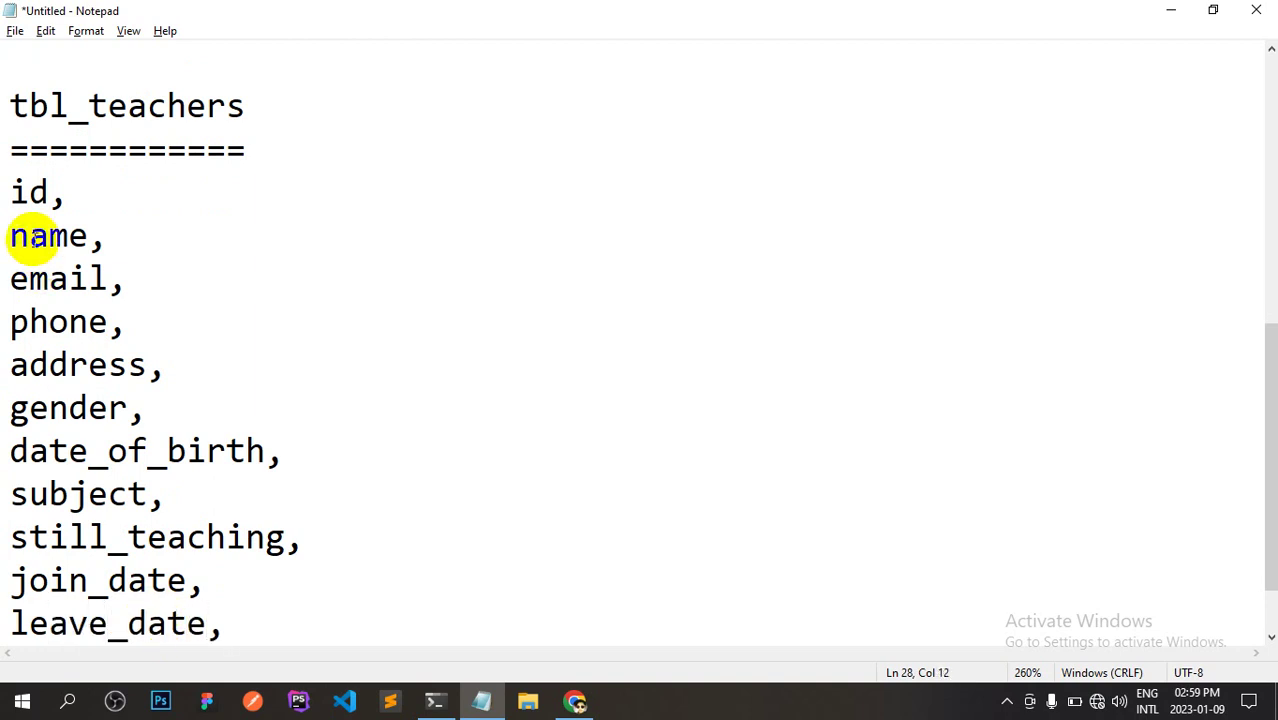
Count the teacher columns from id to leave_date, confirming eleven entries.
{"action": "left_click", "coordinate": [51, 192]}
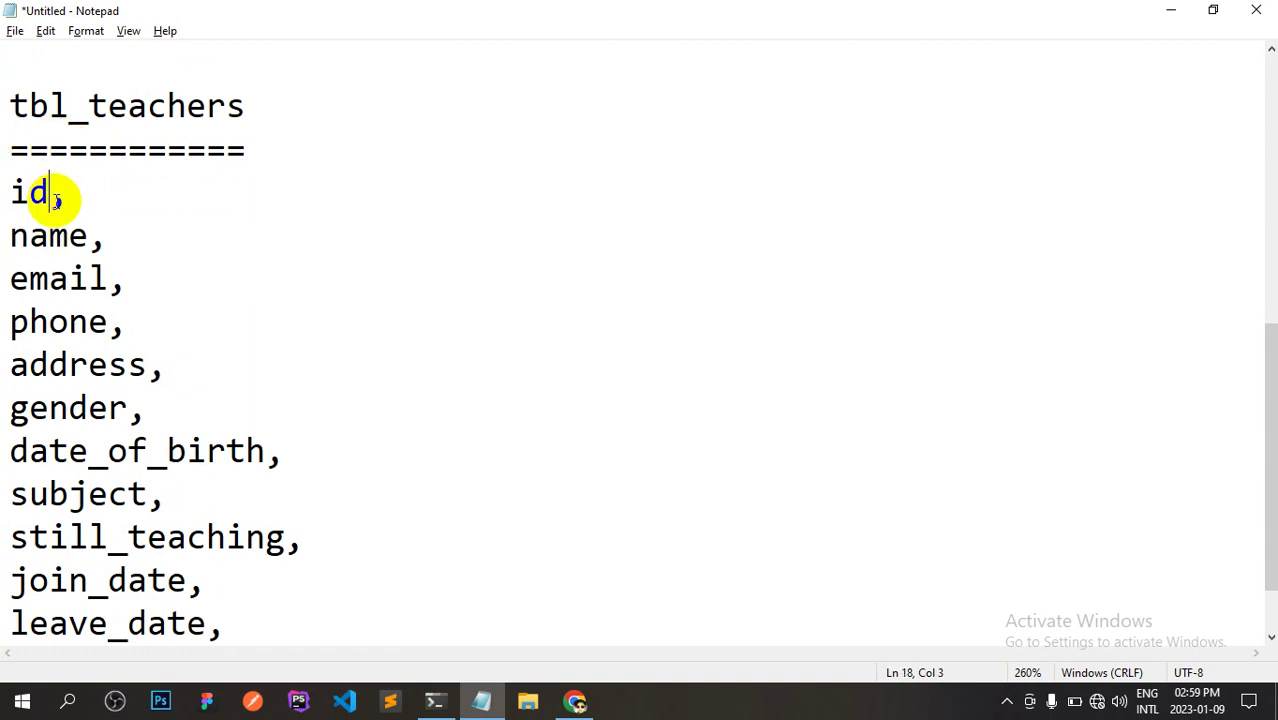
{"action": "double_click", "coordinate": [58, 194]}
{"action": "double_click", "coordinate": [82, 242]}
{"action": "left_click_drag", "start_coordinate": [88, 278], "coordinate": [15, 278]}
{"action": "left_click_drag", "start_coordinate": [68, 321], "coordinate": [12, 321]}
{"action": "left_click_drag", "start_coordinate": [68, 364], "coordinate": [12, 364]}
{"action": "left_click", "coordinate": [86, 409]}
{"action": "left_click_drag", "start_coordinate": [72, 409], "coordinate": [30, 451]}
{"action": "left_click_drag", "start_coordinate": [70, 494], "coordinate": [10, 494]}
{"action": "left_click_drag", "start_coordinate": [68, 537], "coordinate": [10, 537]}
{"action": "left_click_drag", "start_coordinate": [60, 580], "coordinate": [28, 578]}
{"action": "left_click_drag", "start_coordinate": [68, 623], "coordinate": [30, 623]}
{"action": "left_click", "coordinate": [148, 626]}
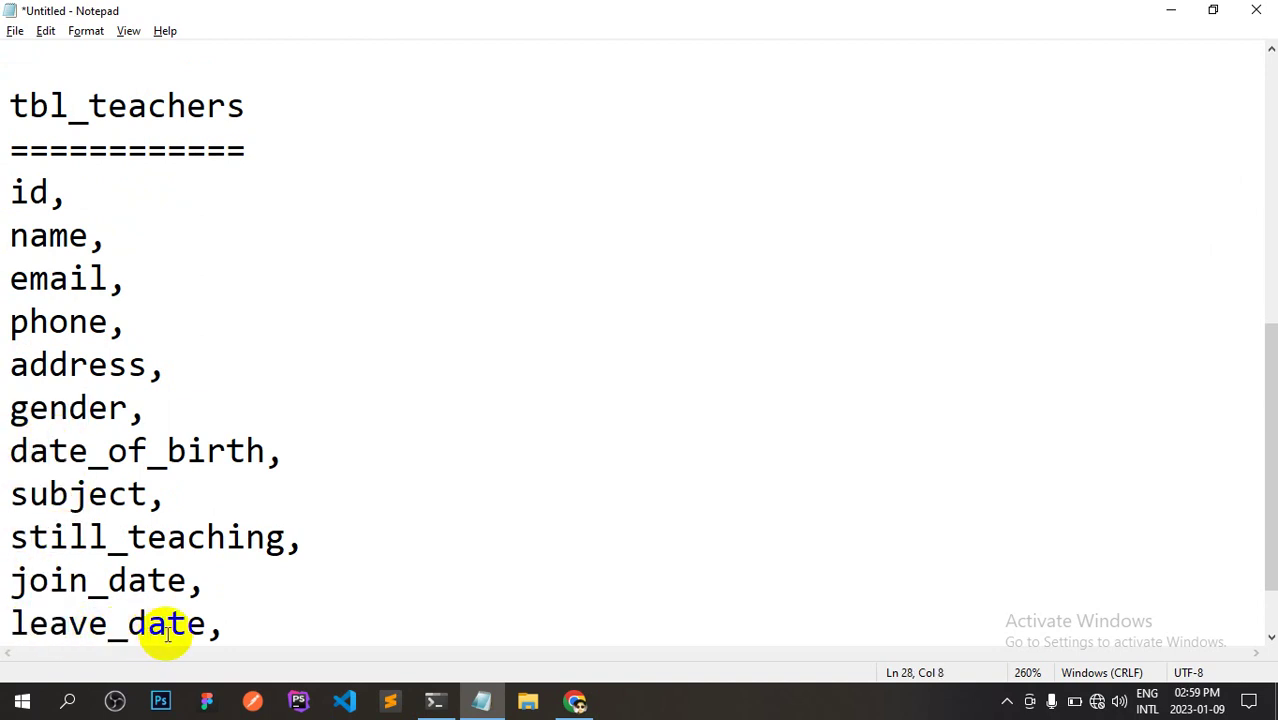
{"action": "left_click", "coordinate": [226, 626]}
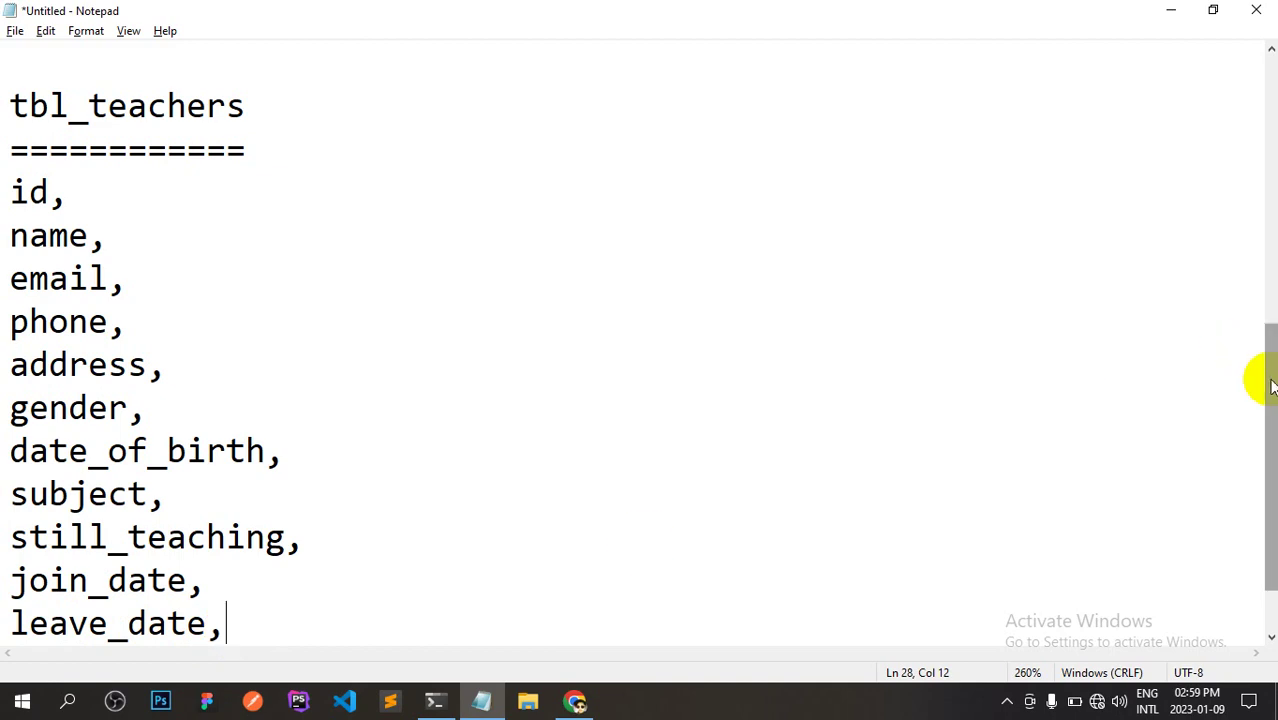
Change the new tbl_teachers table's column count from 4 to 11.
{"action": "key", "text": "alt+Tab"}
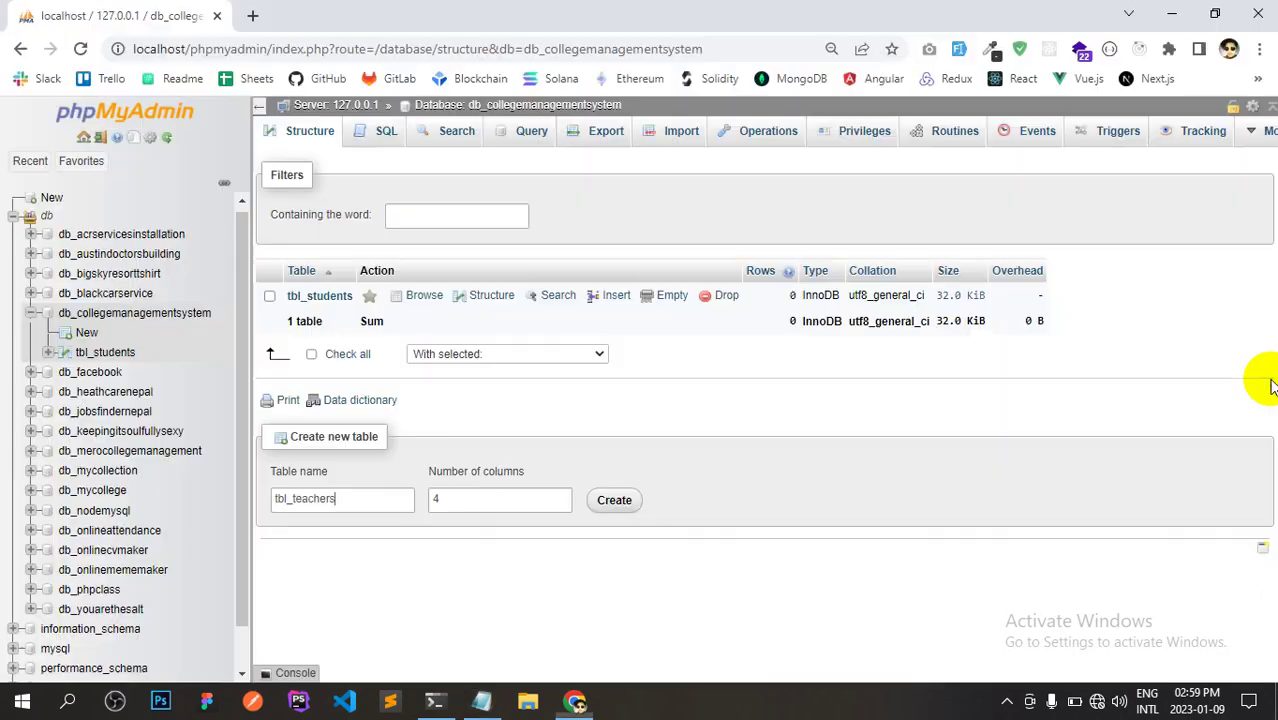
{"action": "key", "text": "alt+Tab"}
{"action": "key", "text": "alt+Tab"}
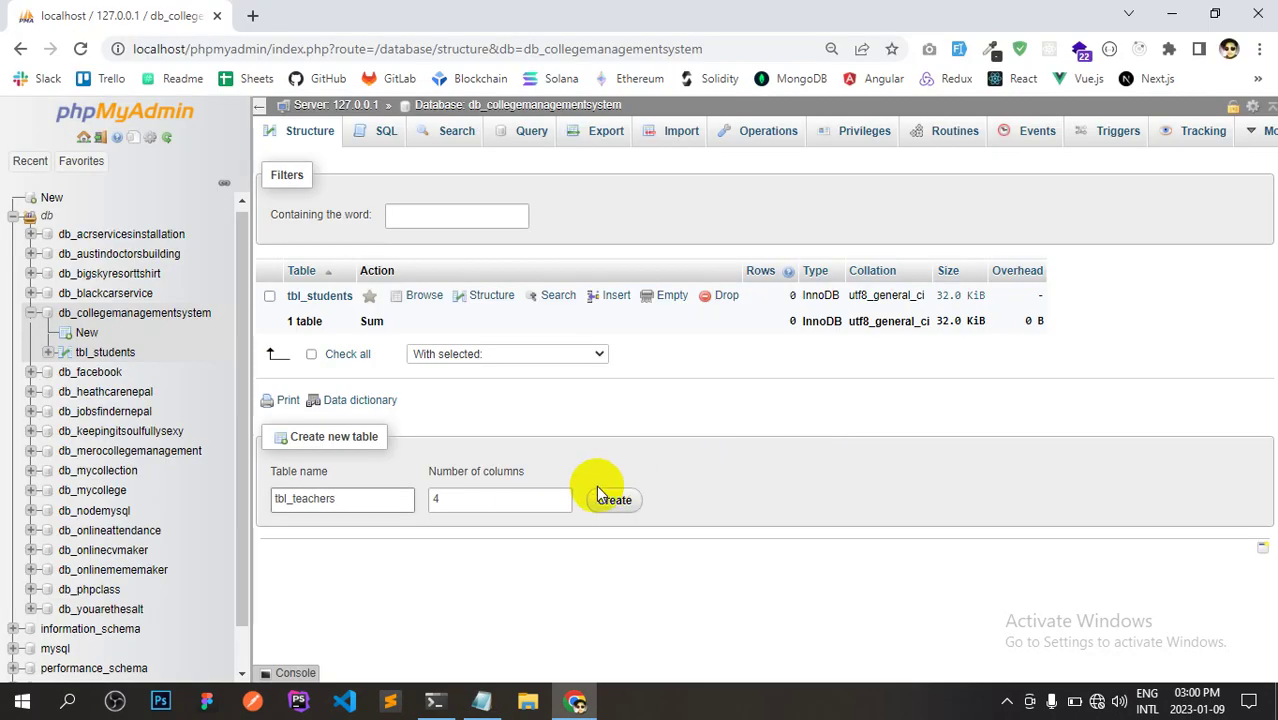
{"action": "left_click", "coordinate": [529, 497]}
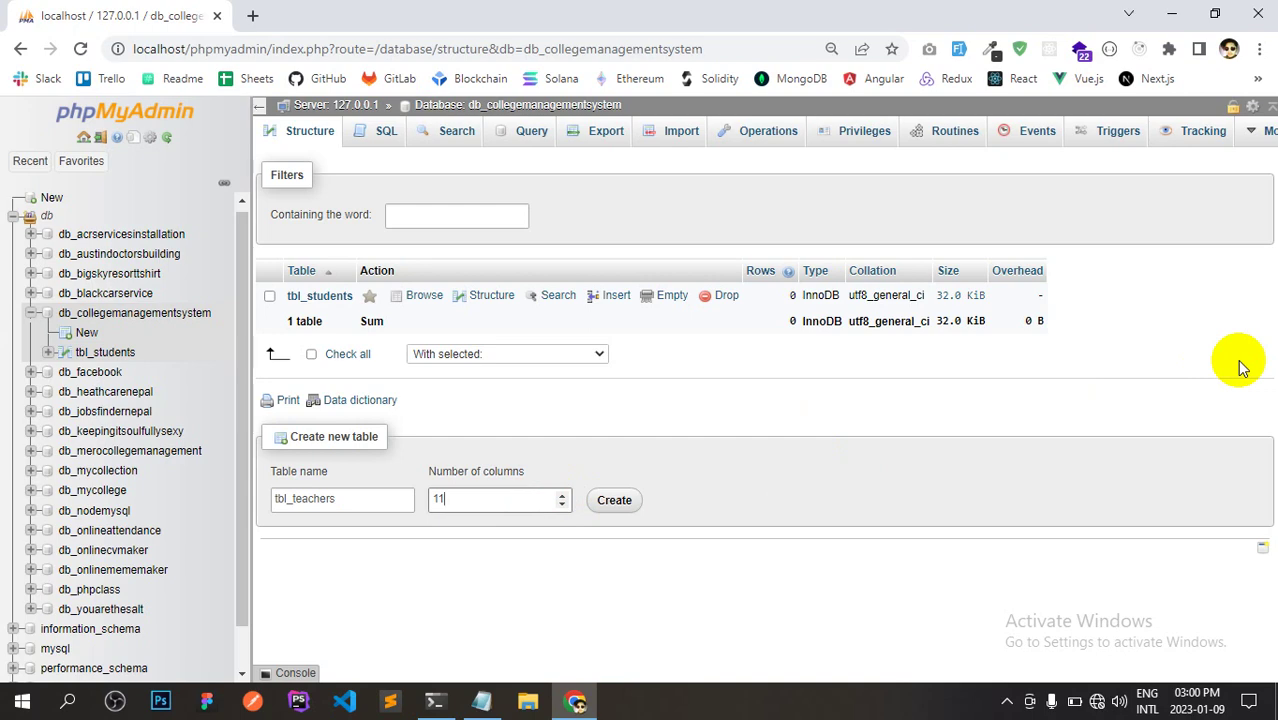
{"action": "key", "text": "alt+Tab"}
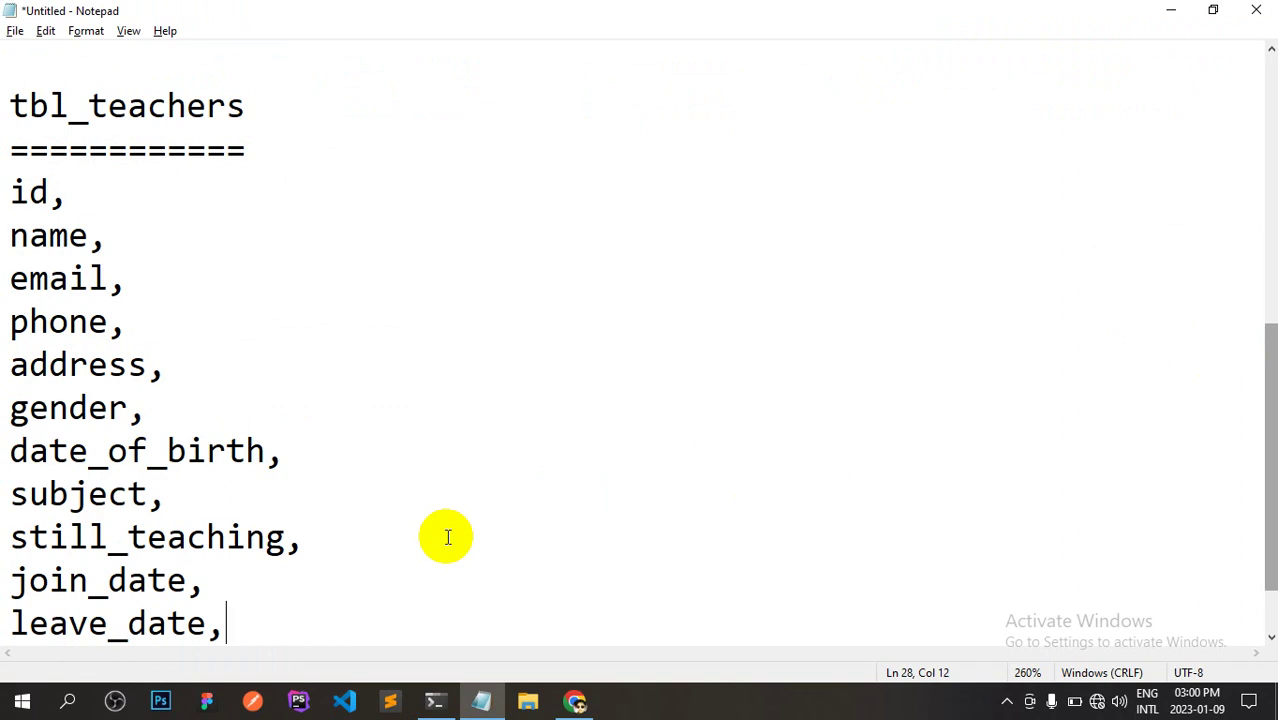
Replace still_teaching with status in the Notepad teacher list.
{"action": "key", "text": "alt+Tab"}
{"action": "key", "text": "alt+Tab"}
{"action": "left_click", "coordinate": [88, 537]}
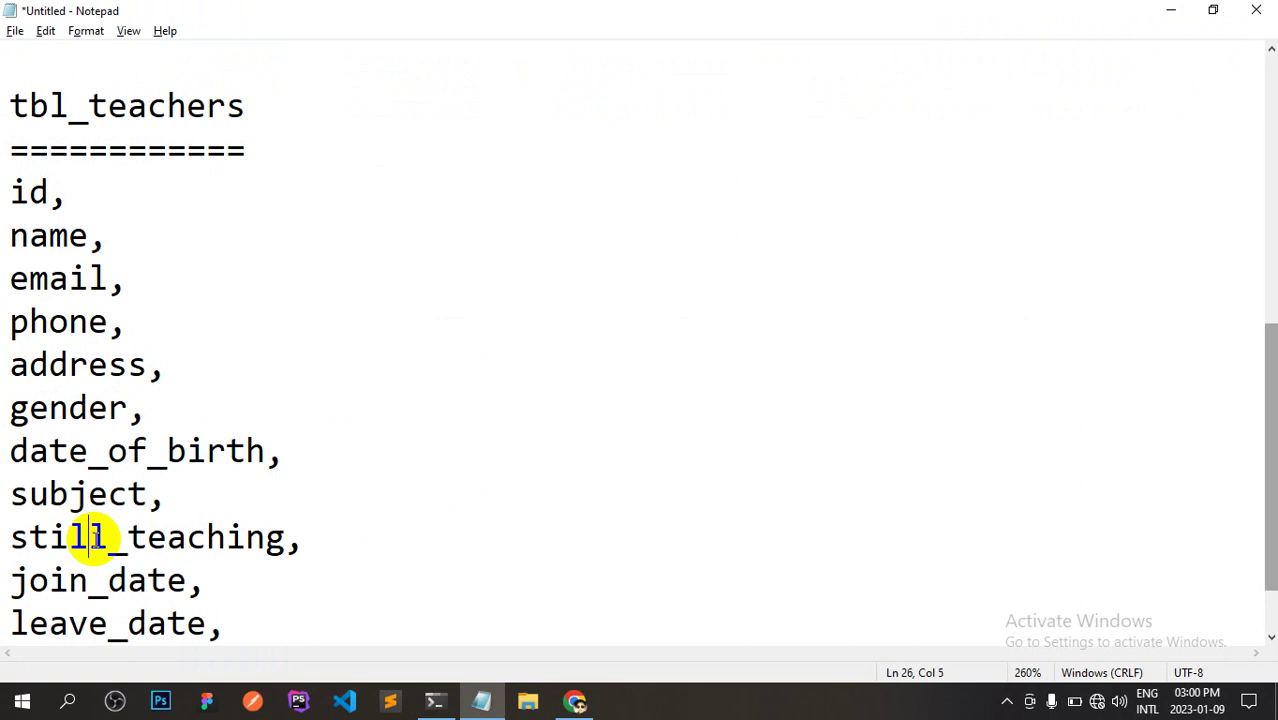
{"action": "left_click", "coordinate": [145, 537]}
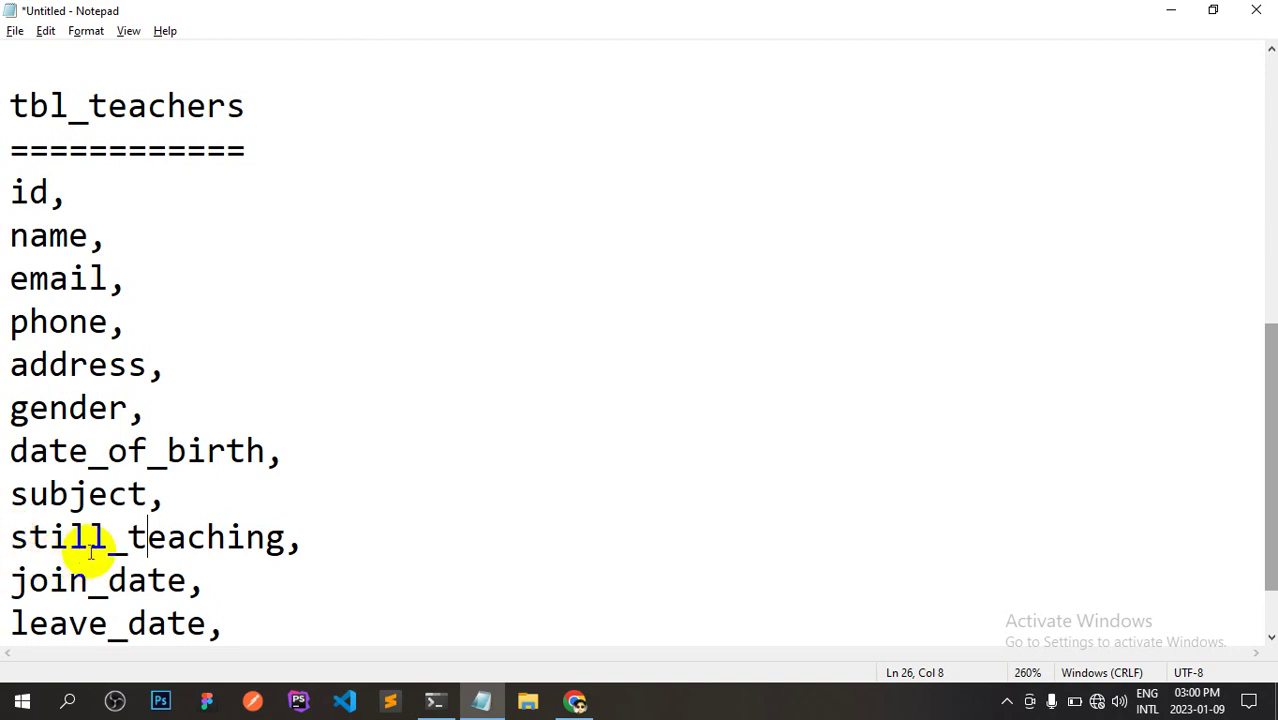
{"action": "left_click_drag", "start_coordinate": [284, 537], "coordinate": [16, 543]}
{"action": "type", "text": "stat"}
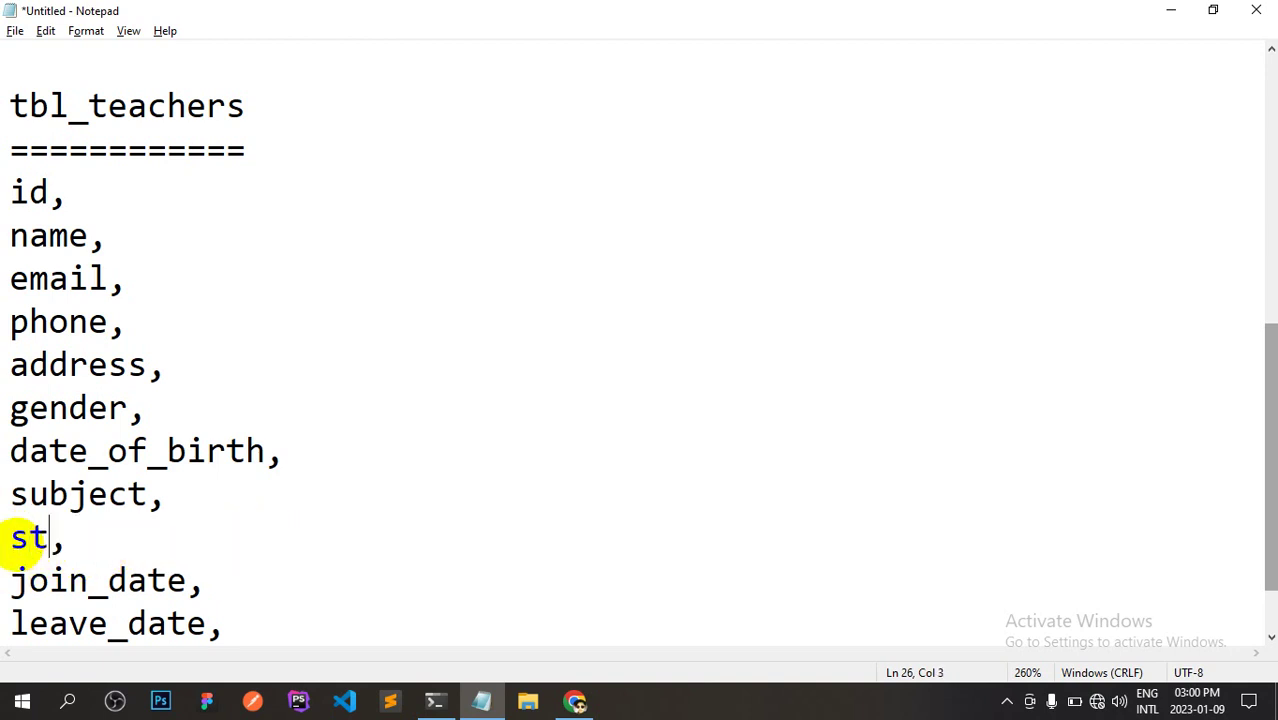
{"action": "type", "text": "us"}
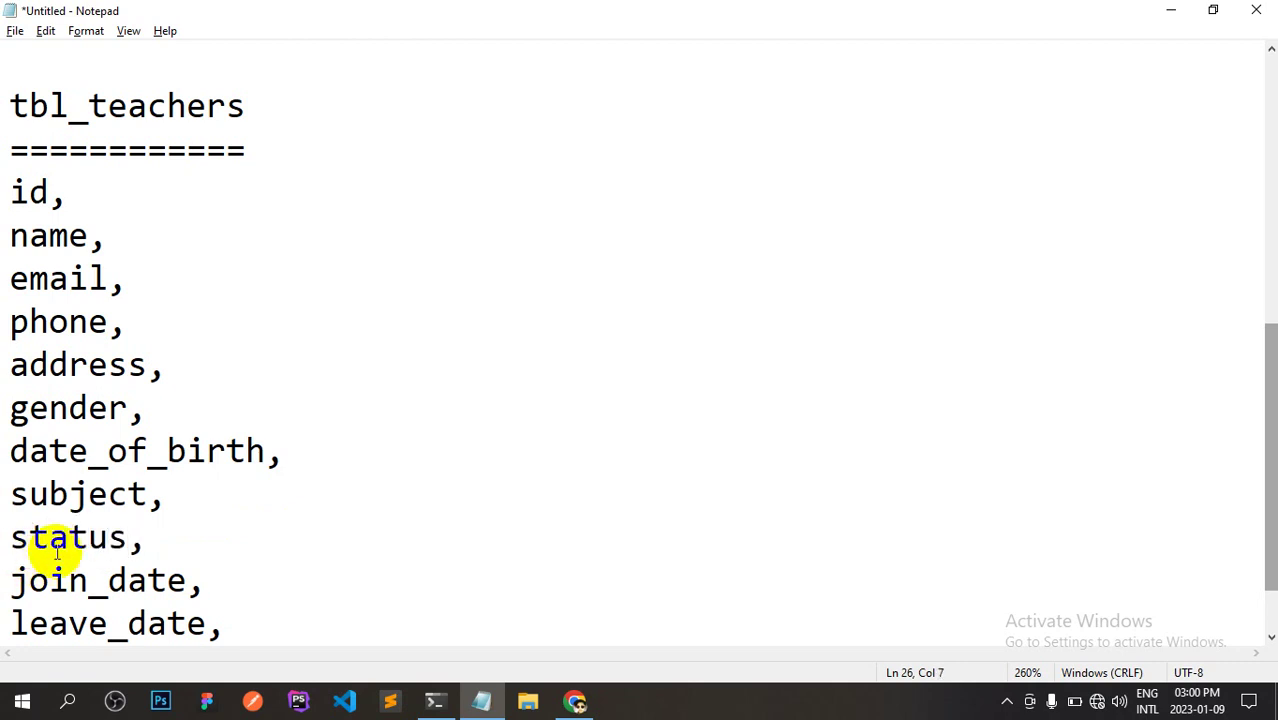
{"action": "left_click_drag", "start_coordinate": [144, 540], "coordinate": [10, 540]}
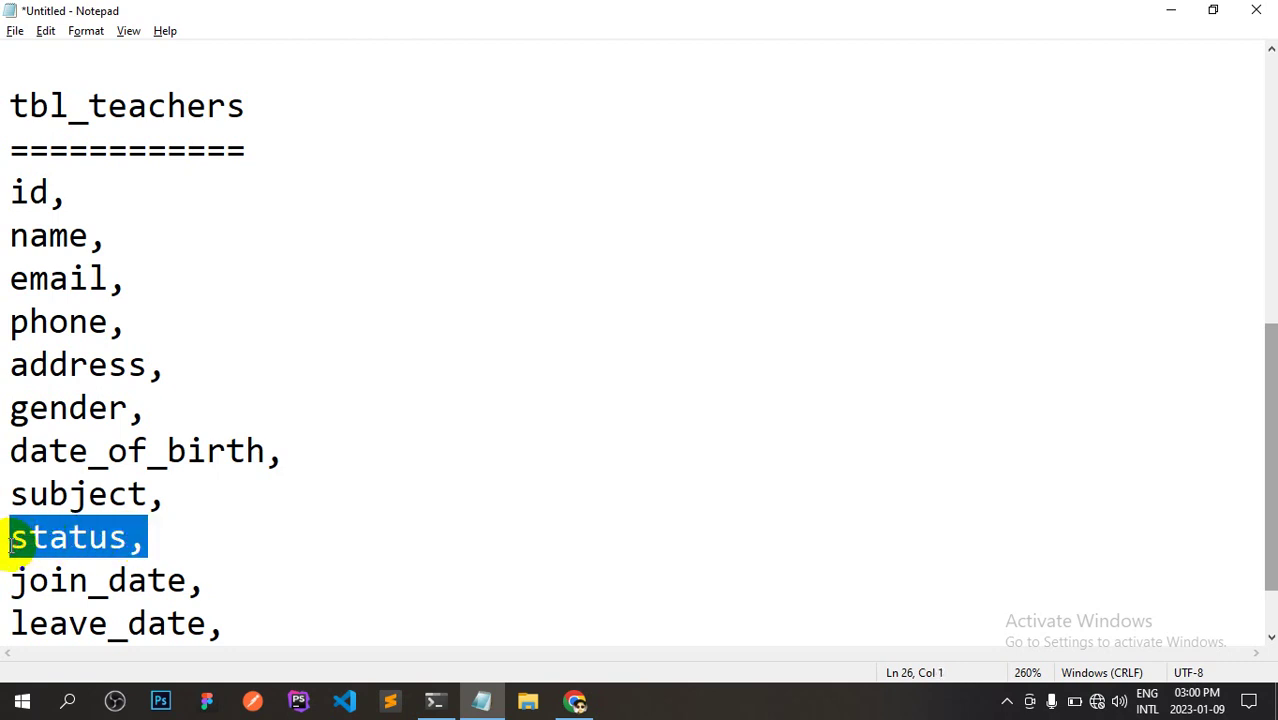
{"action": "left_click", "coordinate": [10, 540]}
{"action": "left_click", "coordinate": [150, 540]}
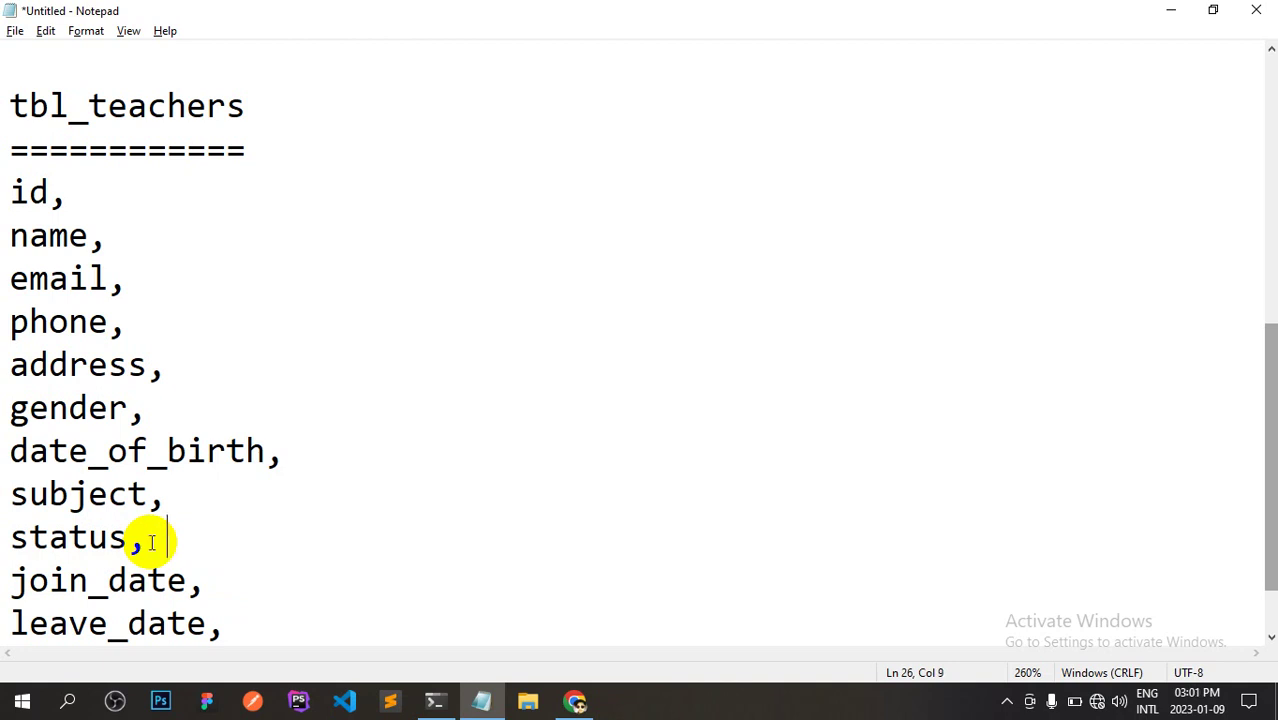
Select the teacher column entries and compare them with phpMyAdmin's create-table form.
{"action": "left_click_drag", "start_coordinate": [222, 604], "coordinate": [9, 194]}
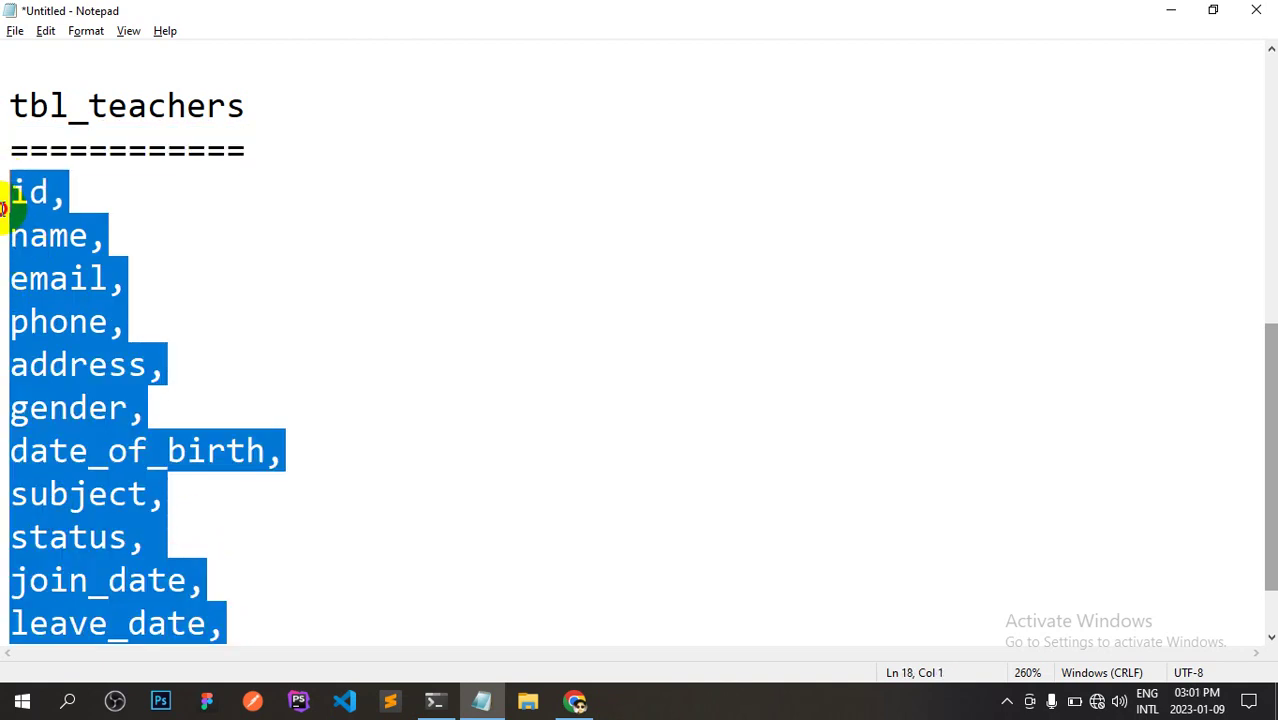
{"action": "left_click", "coordinate": [131, 277]}
{"action": "key", "text": "alt+Tab"}
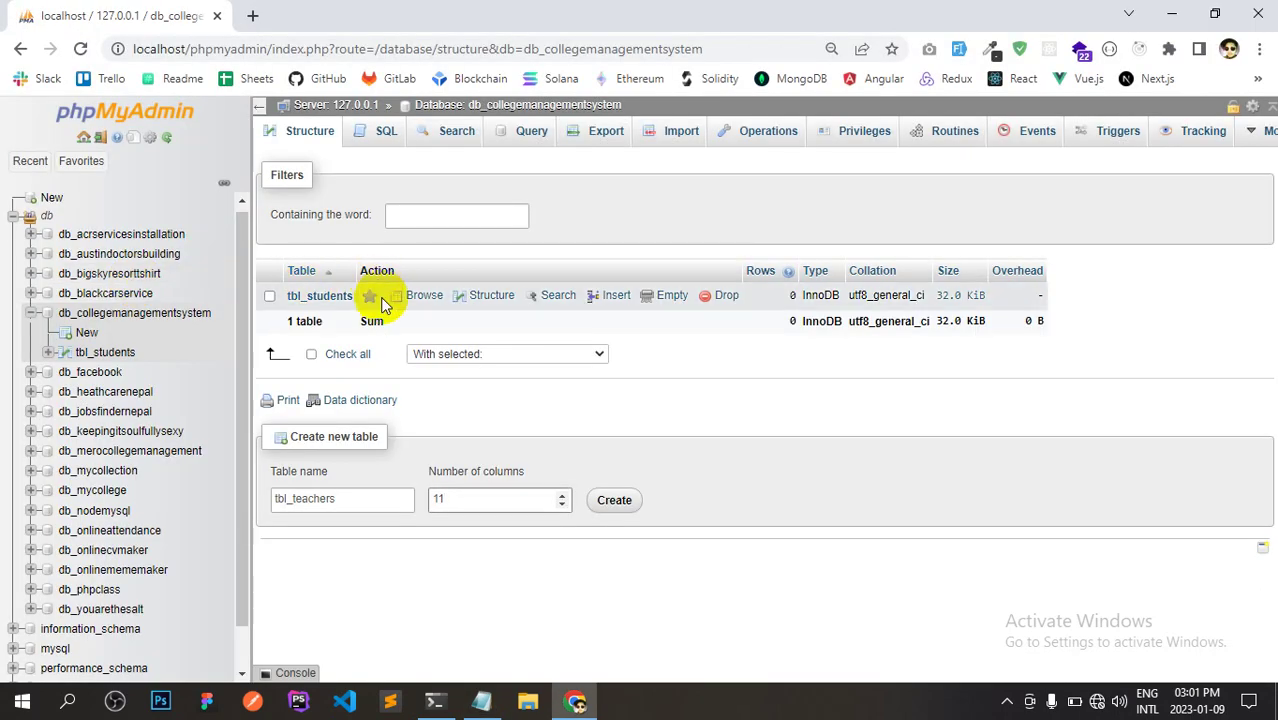
{"action": "key", "text": "alt+Tab"}
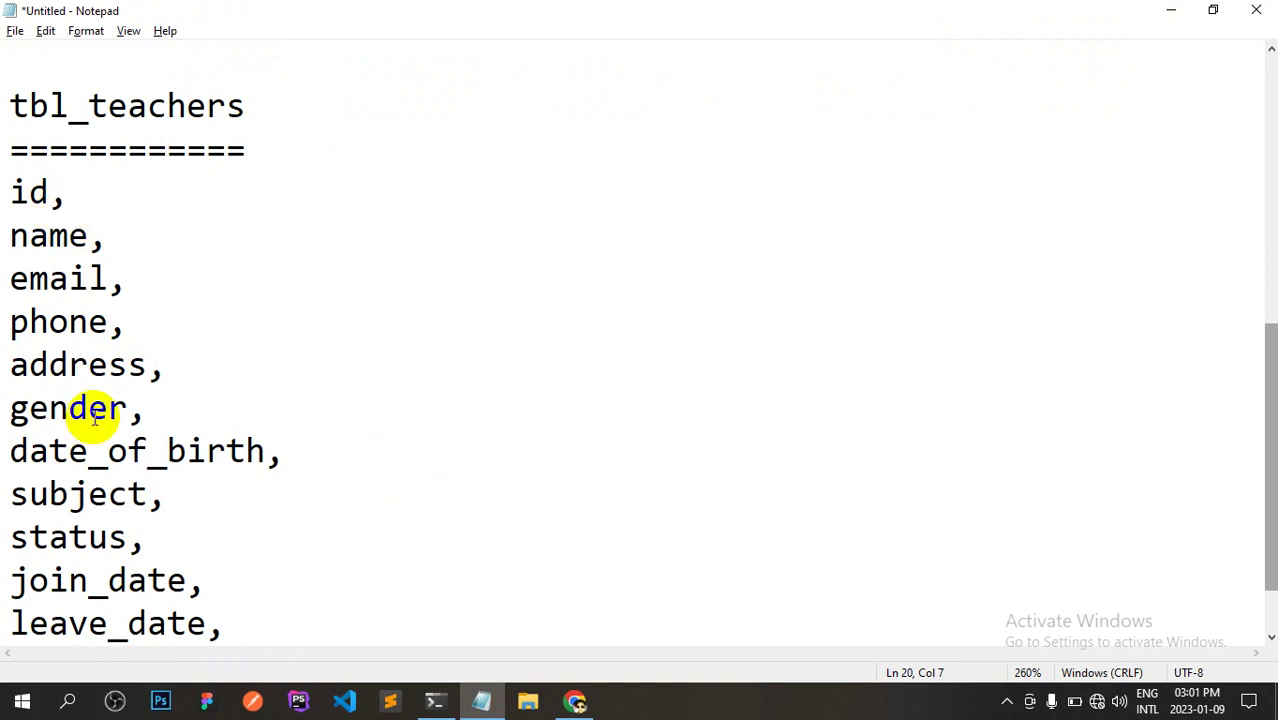
{"action": "left_click", "coordinate": [216, 624]}
{"action": "key", "text": "alt+Tab"}
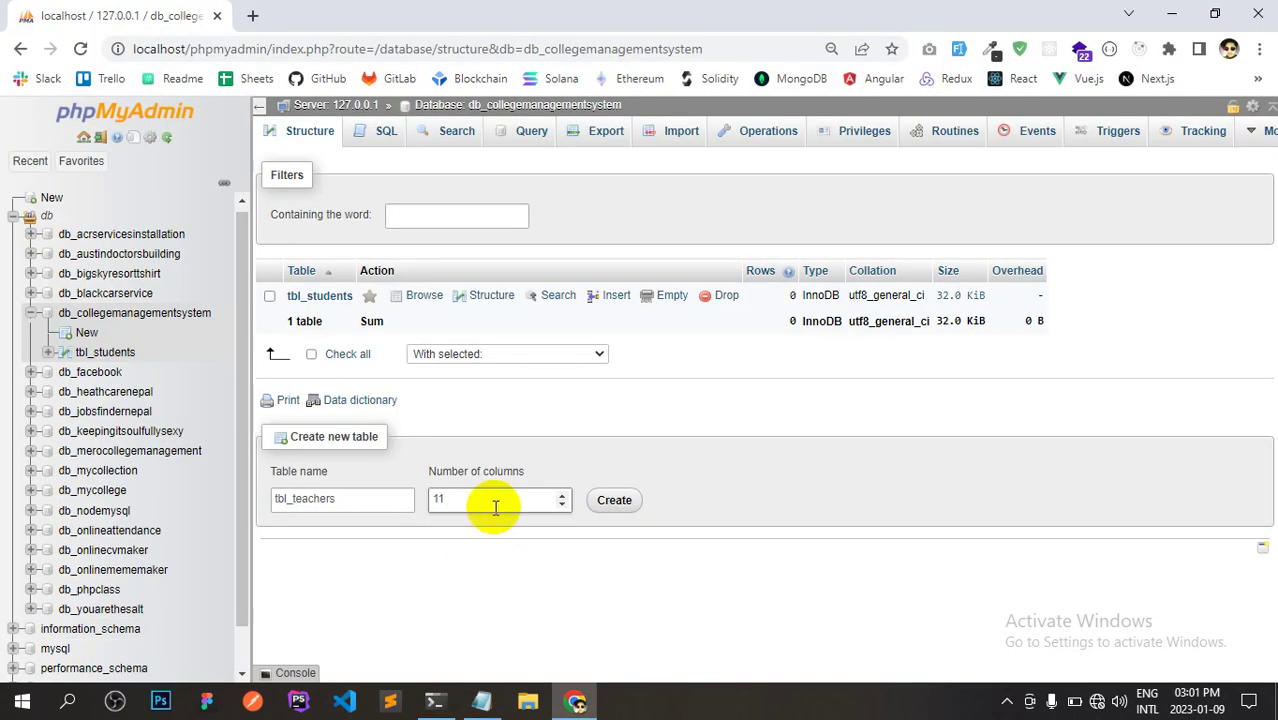
Create the 11-column tbl_teachers and make id an auto-incrementing INT primary key.
{"action": "left_click", "coordinate": [610, 505]}
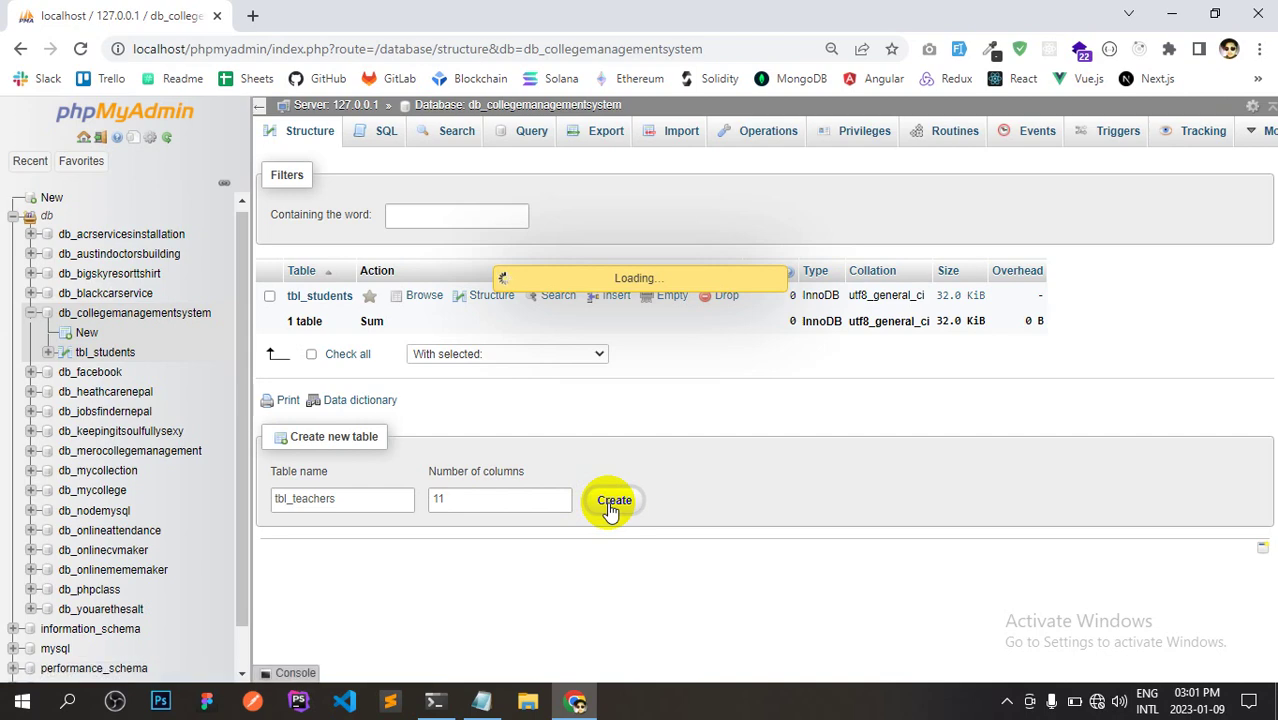
{"action": "key", "text": "alt+Tab"}
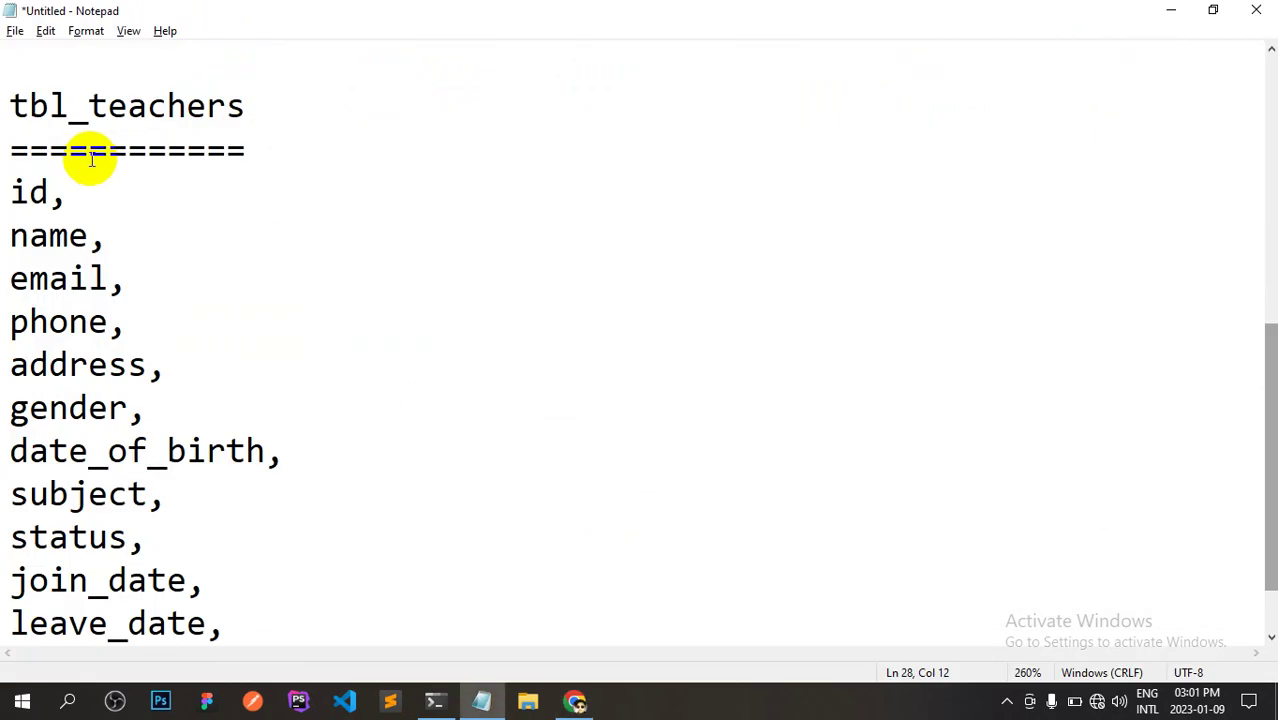
{"action": "left_click_drag", "start_coordinate": [47, 190], "coordinate": [10, 192]}
{"action": "key", "text": "alt+Tab"}
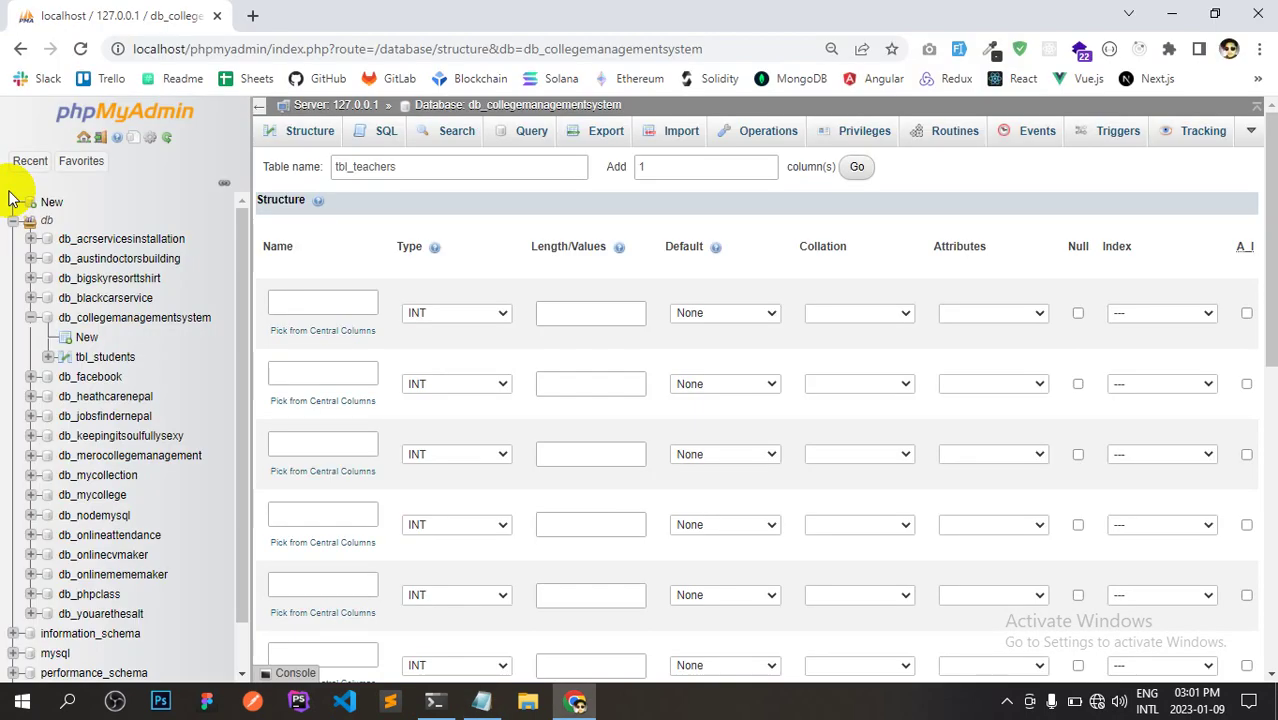
{"action": "left_click", "coordinate": [291, 300]}
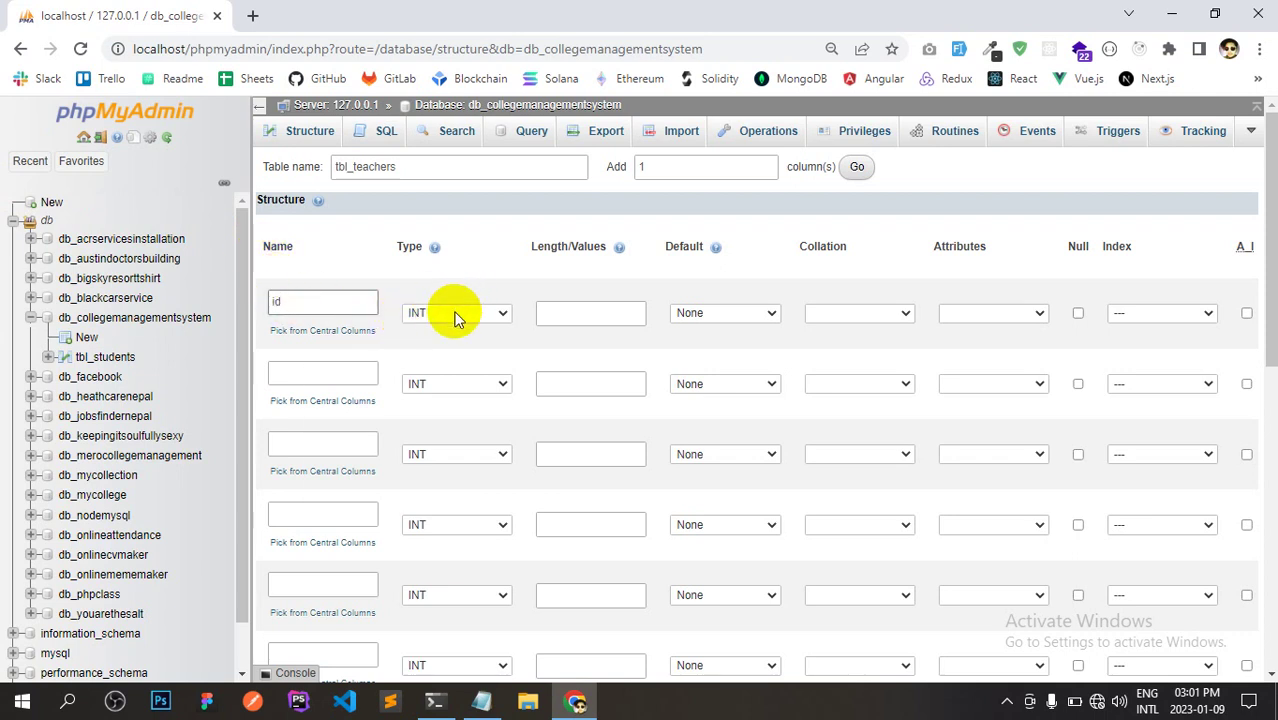
{"action": "left_click", "coordinate": [456, 314]}
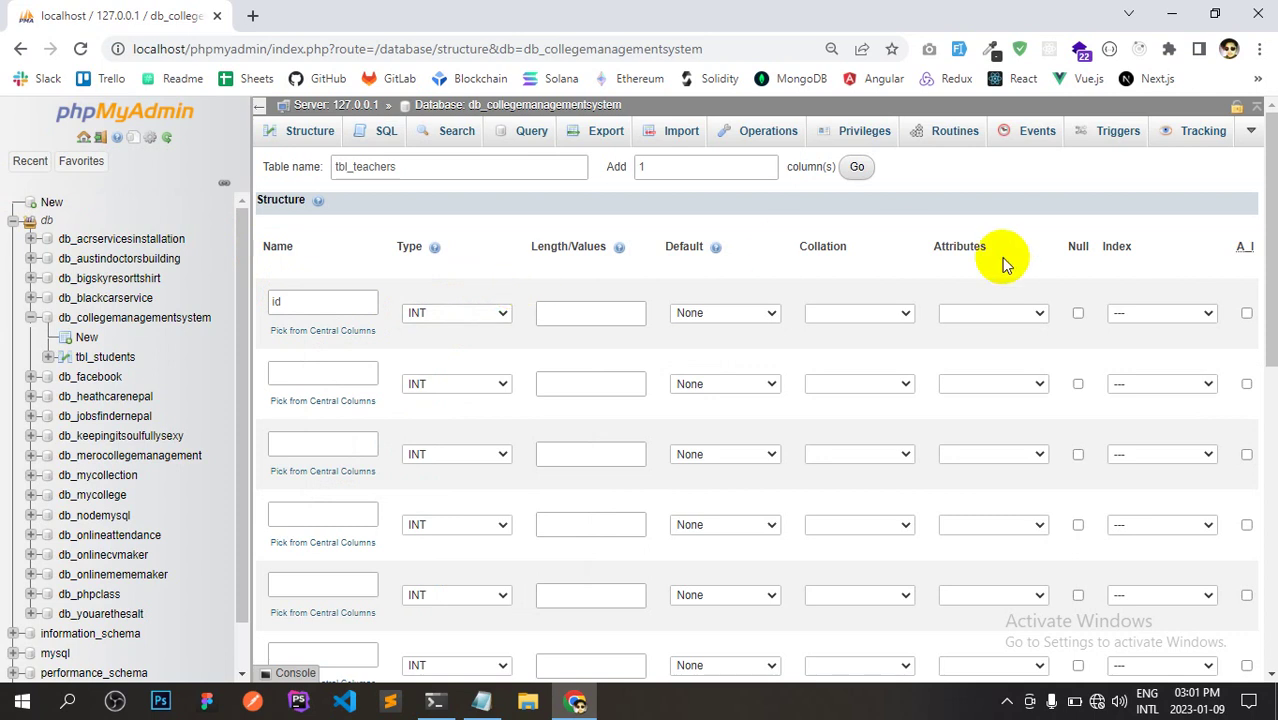
{"action": "left_click", "coordinate": [1246, 314]}
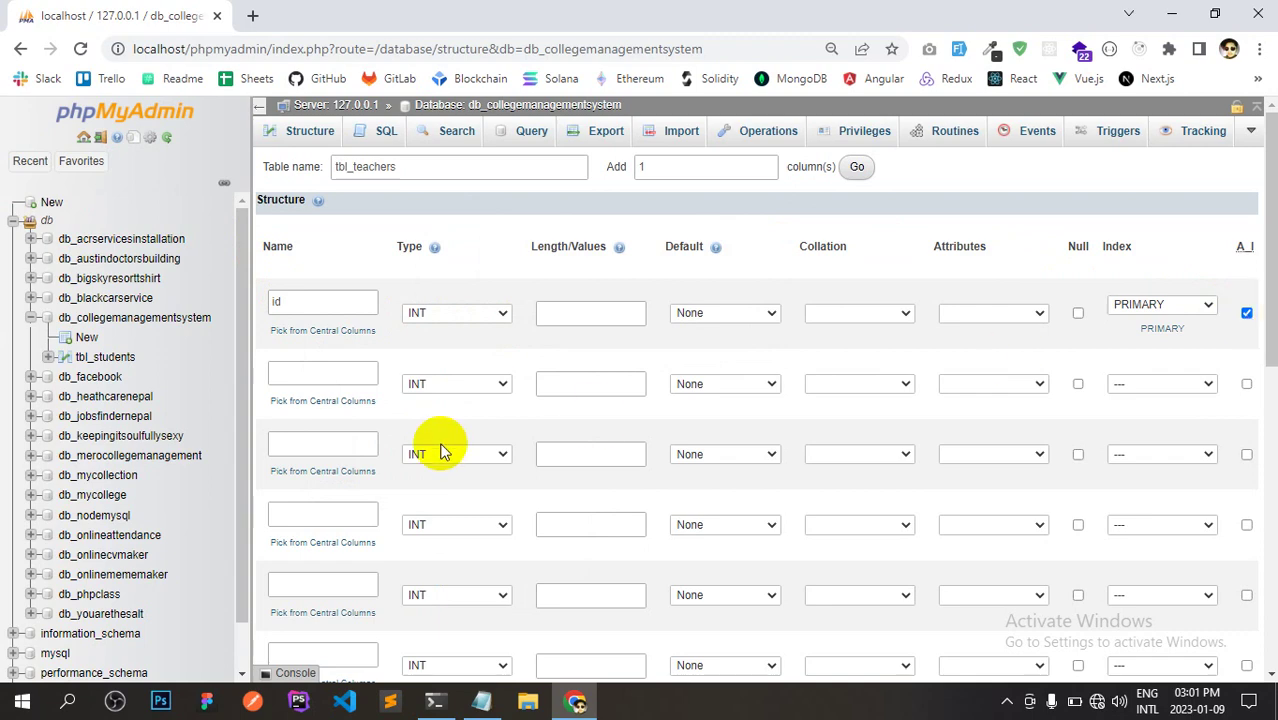
{"action": "key", "text": "alt+Tab"}
{"action": "left_click", "coordinate": [48, 236]}
{"action": "double_click", "coordinate": [48, 236]}
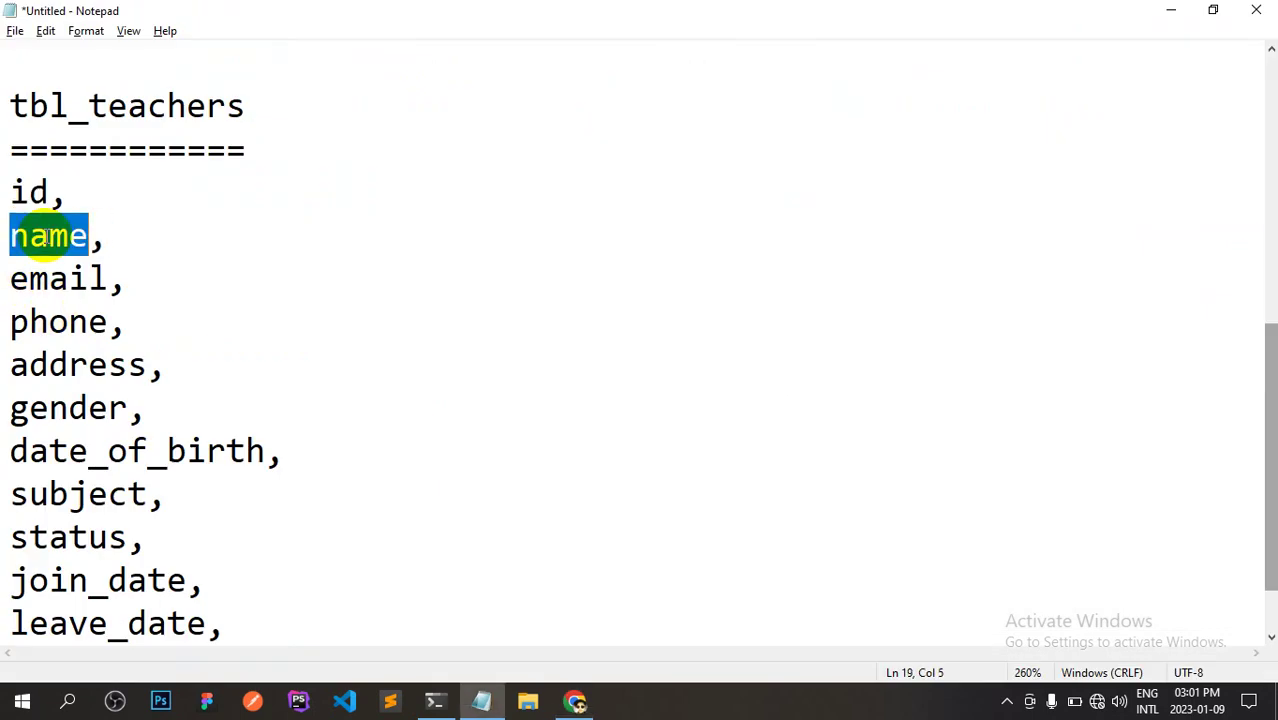
Add name as the second column, VARCHAR with length 50.
{"action": "key", "text": "ctrl+c"}
{"action": "key", "text": "alt+Tab"}
{"action": "left_click", "coordinate": [300, 367]}
{"action": "key", "text": "ctrl+v"}
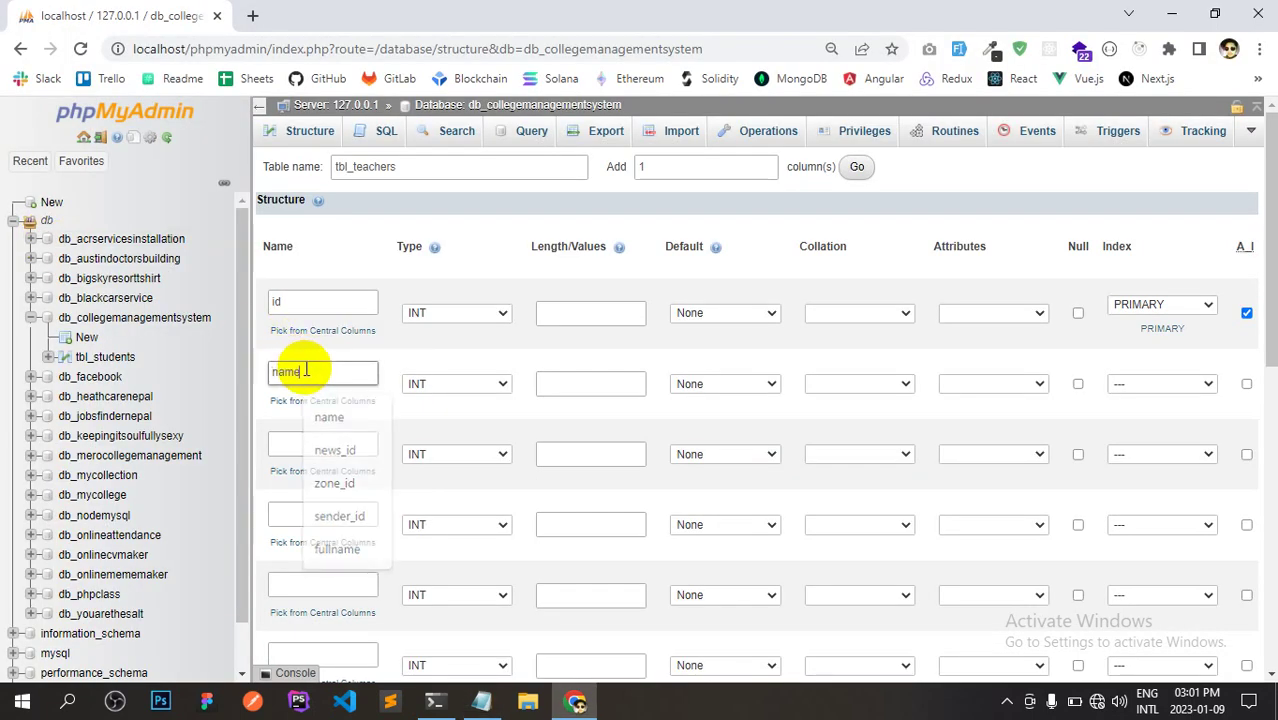
{"action": "left_click", "coordinate": [466, 380]}
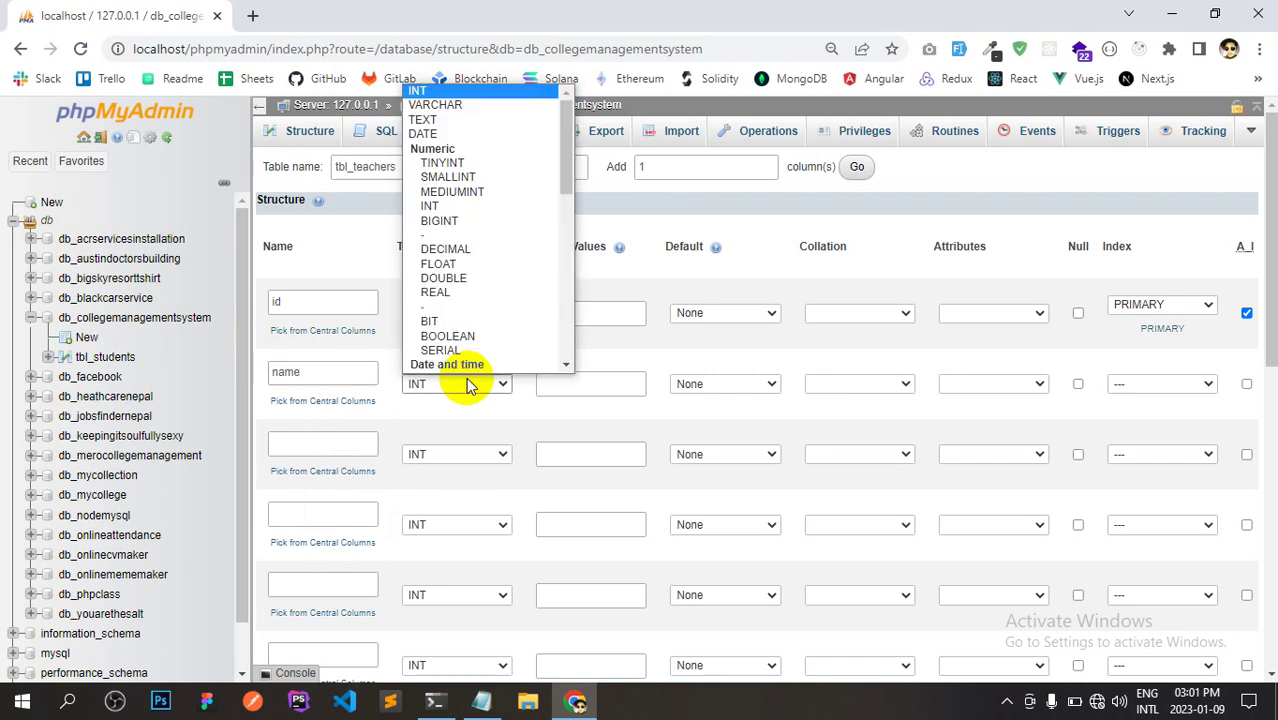
{"action": "left_click", "coordinate": [450, 108]}
{"action": "left_click", "coordinate": [567, 381]}
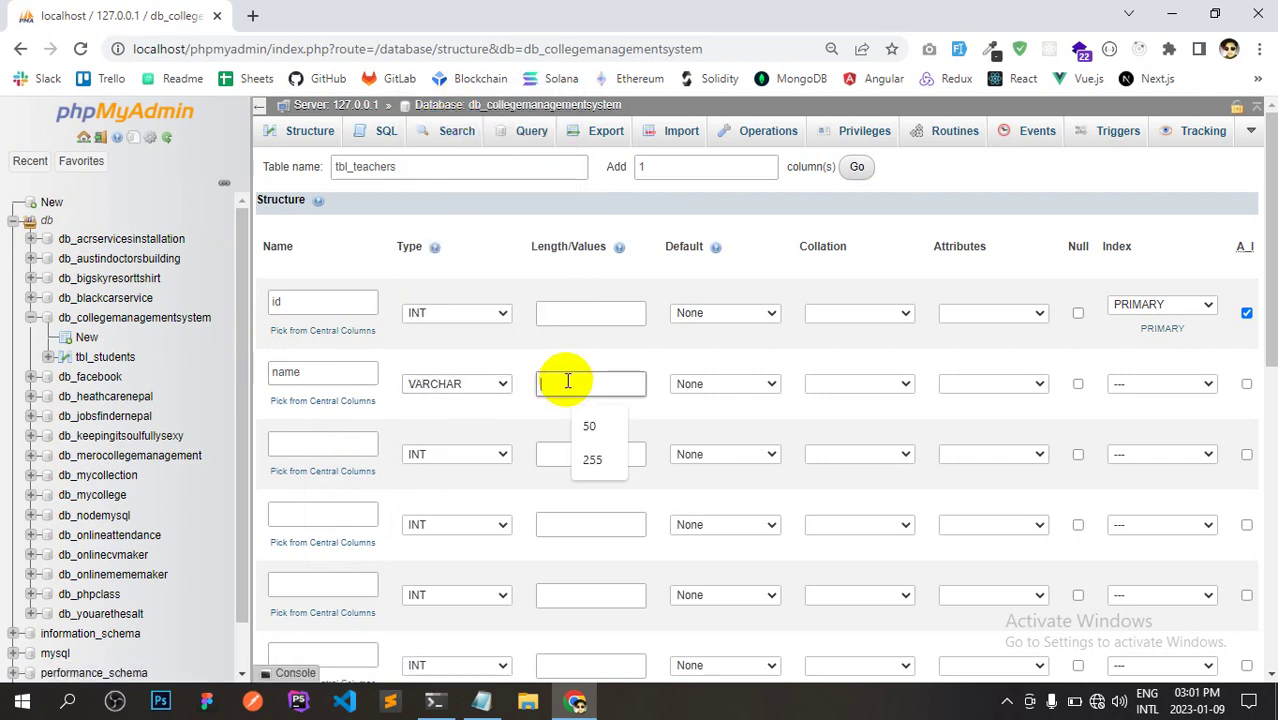
{"action": "type", "text": "50"}
Add email as the third column, VARCHAR 50 with a UNIQUE index.
{"action": "key", "text": "alt+Tab"}
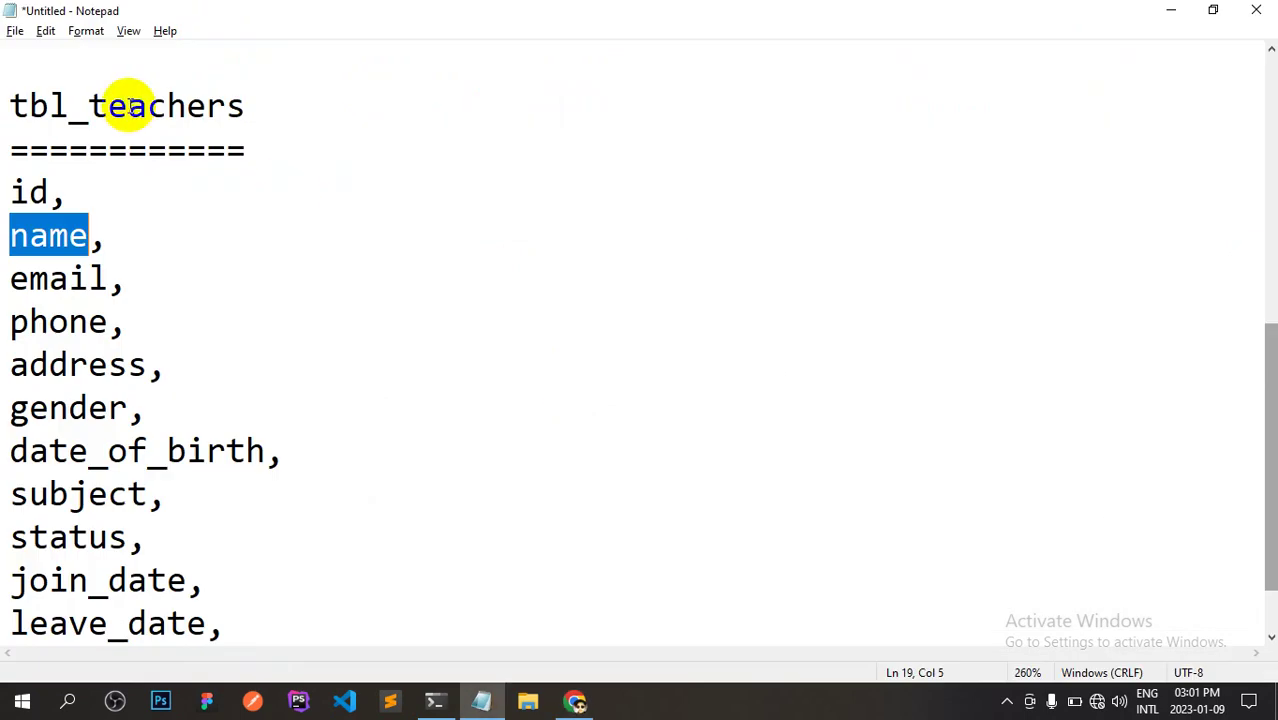
{"action": "left_click_drag", "start_coordinate": [108, 279], "coordinate": [12, 280]}
{"action": "key", "text": "alt+Tab"}
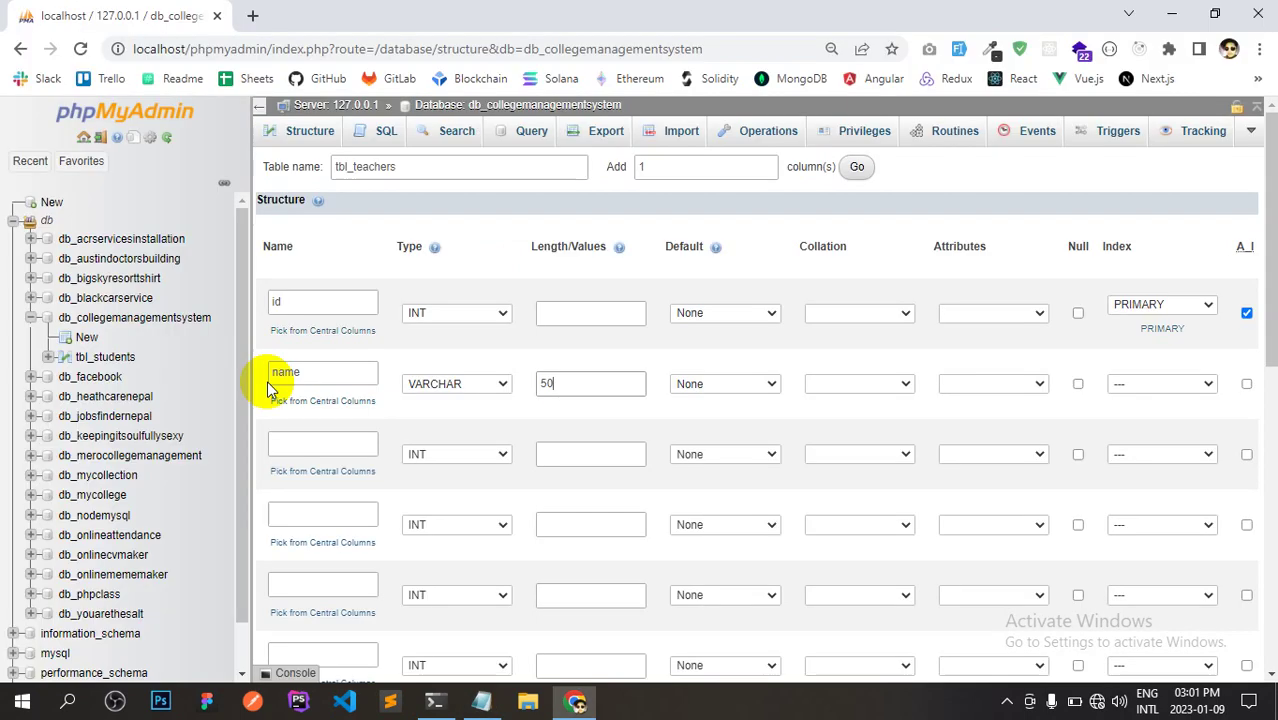
{"action": "left_click", "coordinate": [350, 445]}
{"action": "key", "text": "ctrl+v"}
{"action": "left_click", "coordinate": [421, 455]}
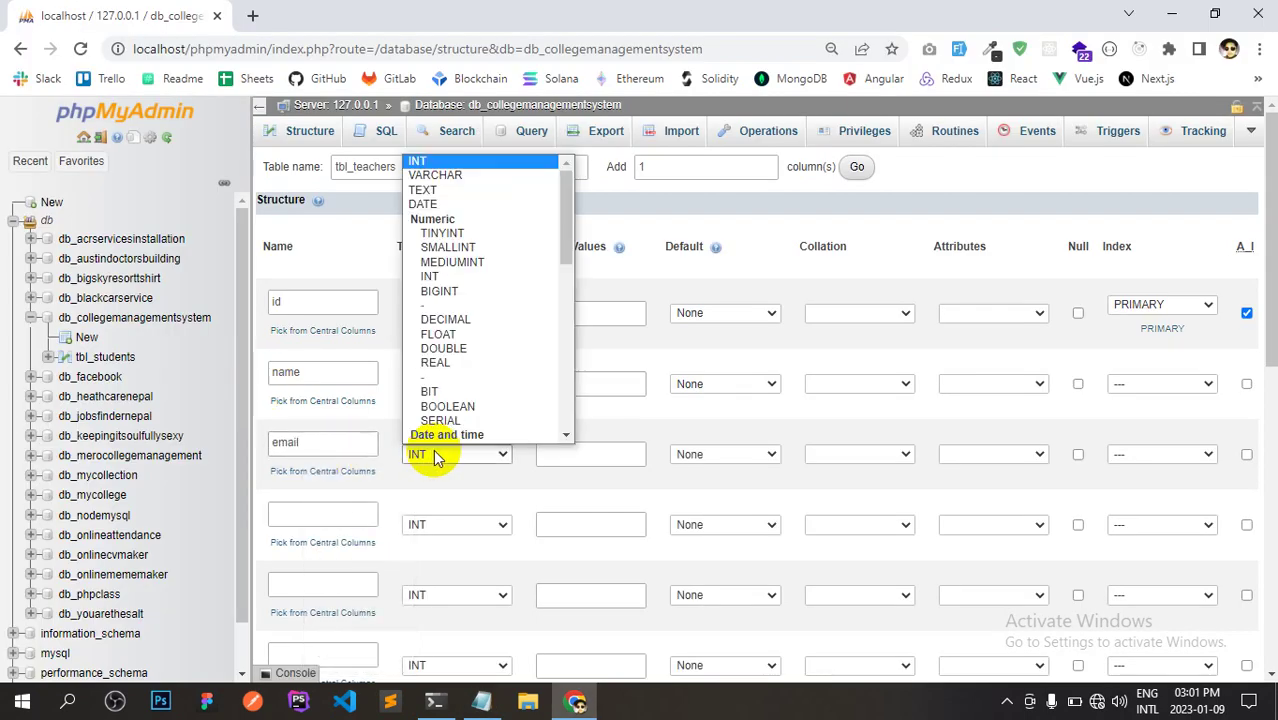
{"action": "left_click", "coordinate": [468, 173]}
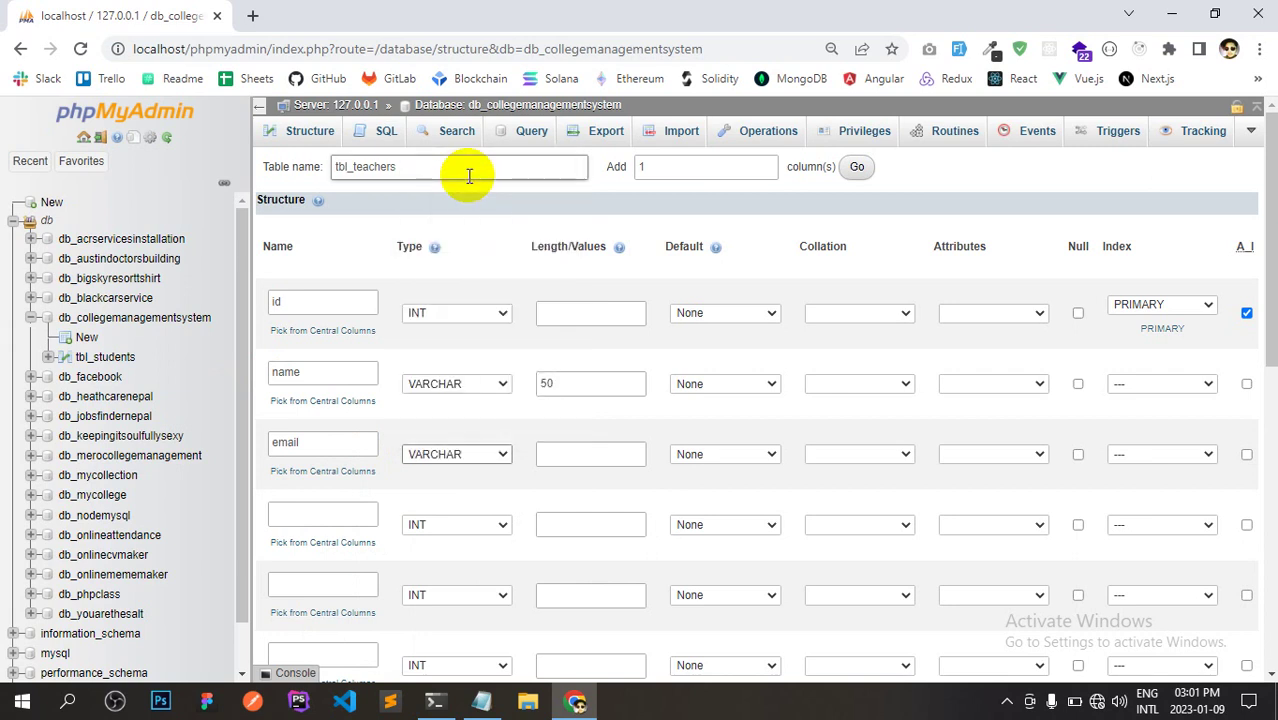
{"action": "left_click", "coordinate": [592, 460]}
{"action": "type", "text": "50"}
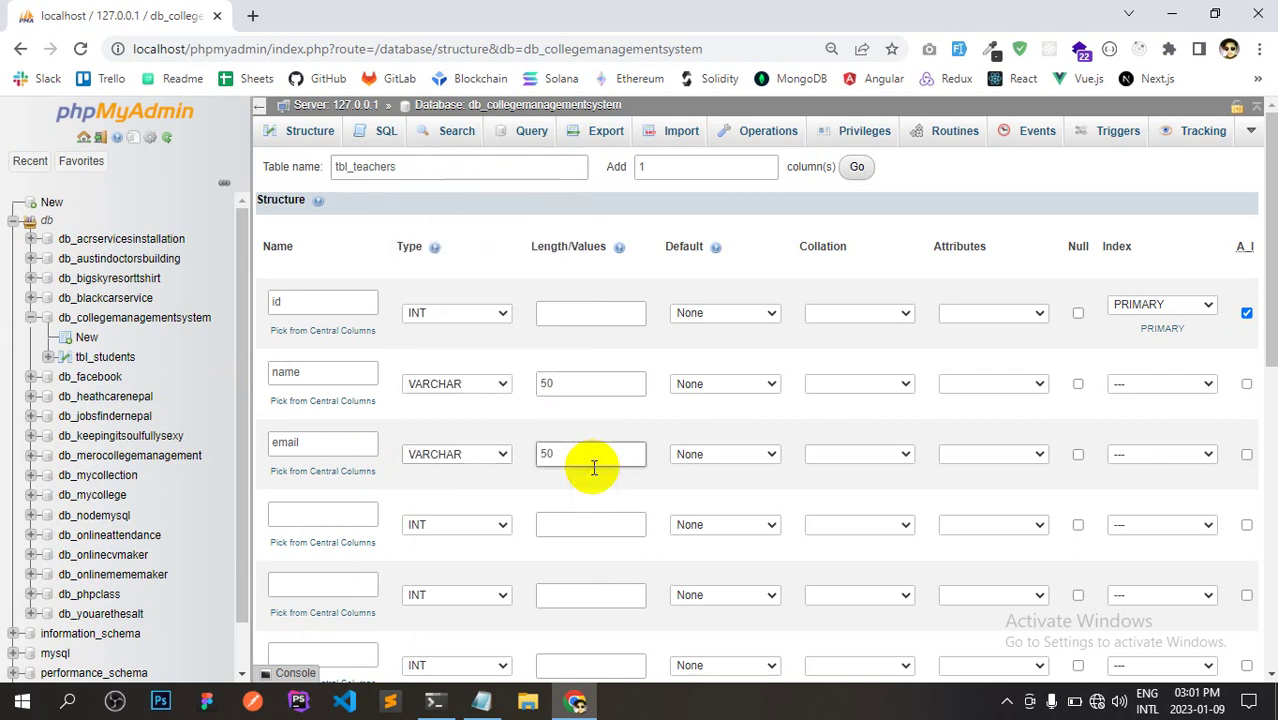
{"action": "left_click", "coordinate": [1135, 455]}
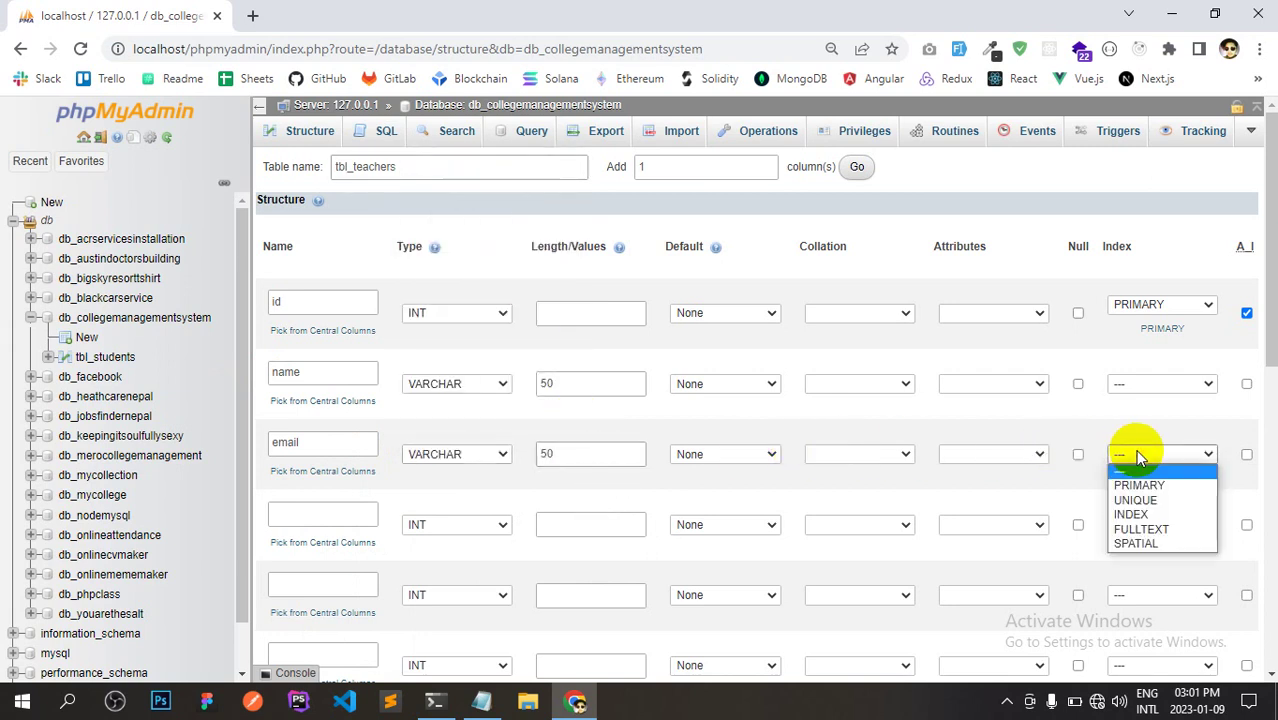
{"action": "left_click", "coordinate": [1135, 500]}
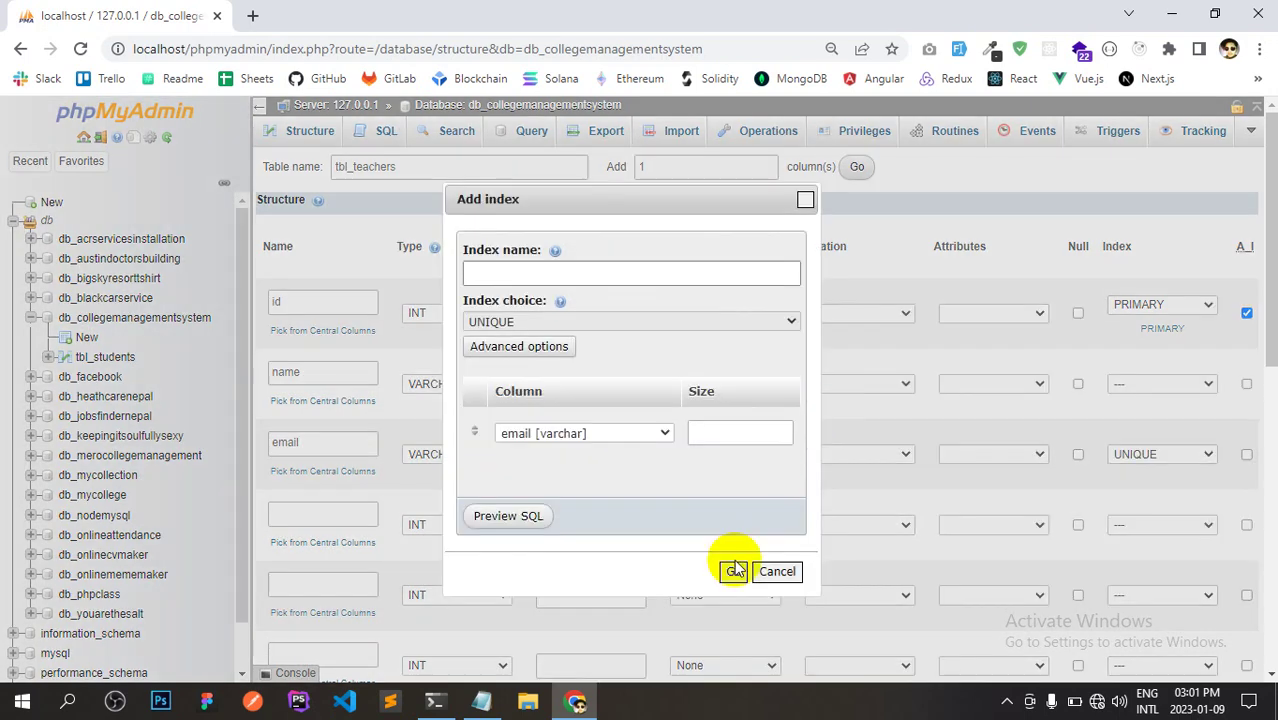
{"action": "left_click", "coordinate": [735, 572]}
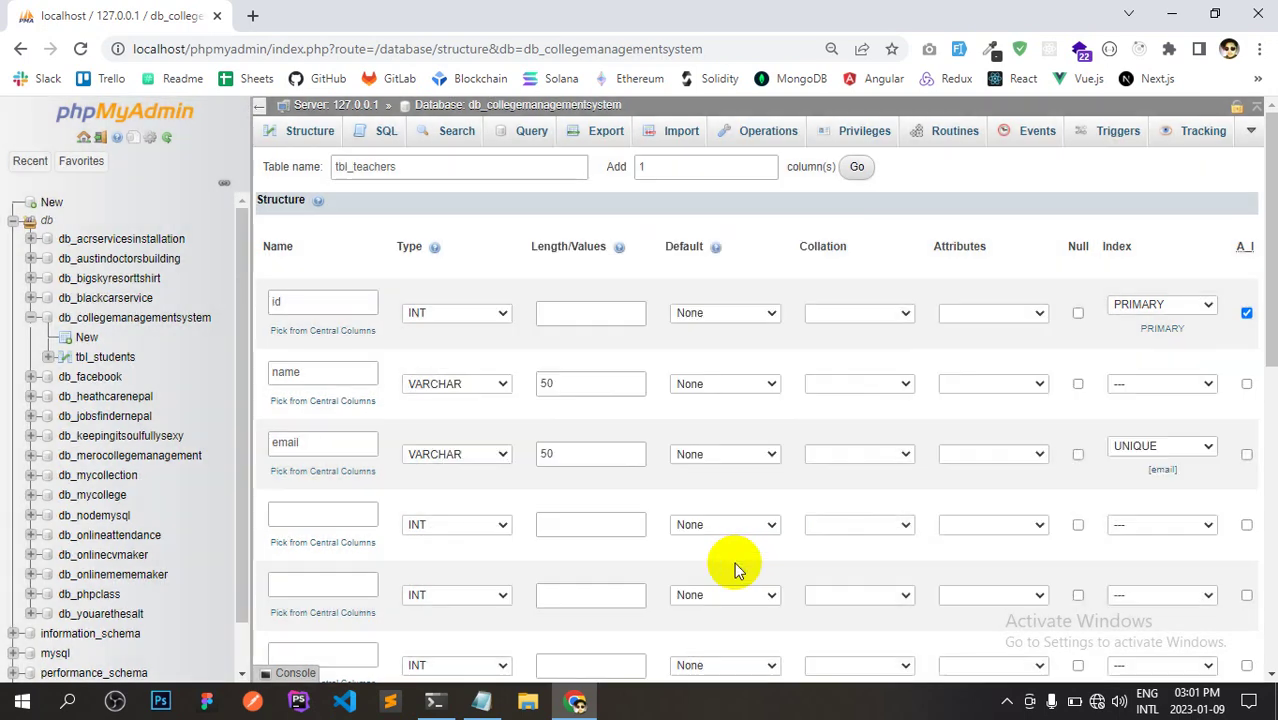
{"action": "key", "text": "alt+Tab"}
{"action": "left_click_drag", "start_coordinate": [108, 324], "coordinate": [8, 328]}
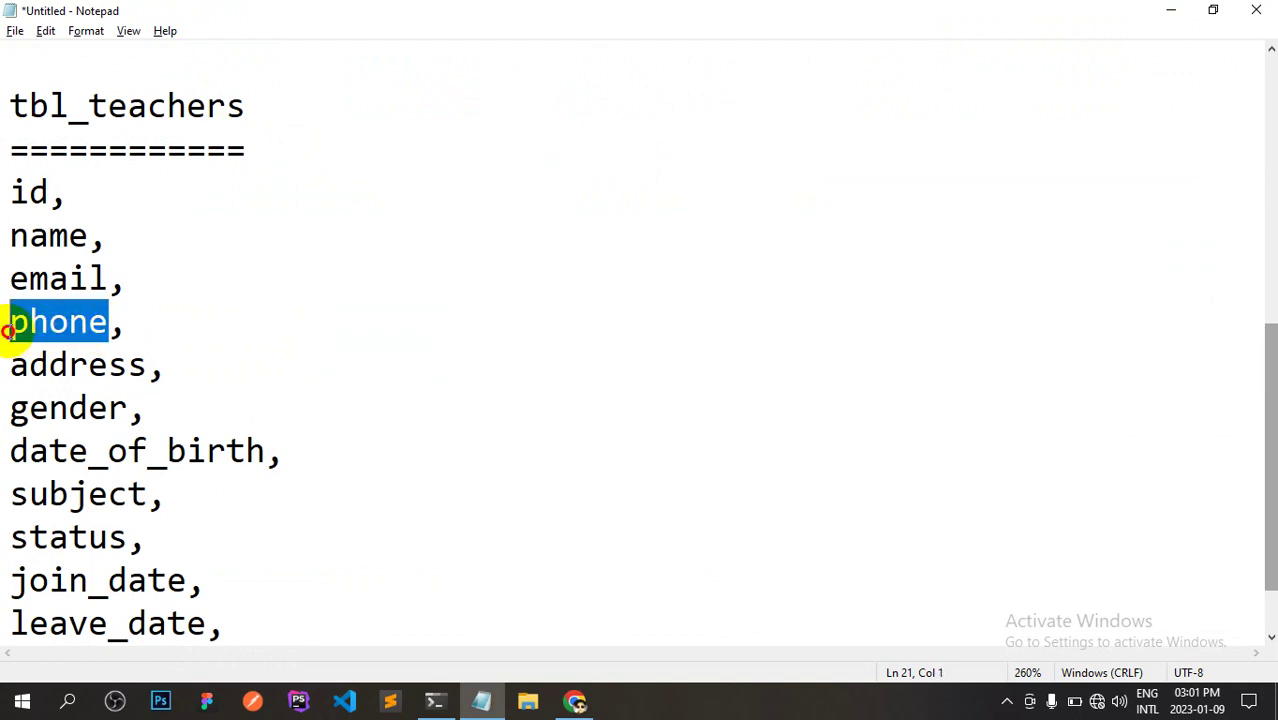
Add phone as the fourth column, VARCHAR with length 50.
{"action": "key", "text": "ctrl+c"}
{"action": "key", "text": "alt+Tab"}
{"action": "left_click", "coordinate": [290, 516]}
{"action": "key", "text": "ctrl+v"}
{"action": "left_click", "coordinate": [436, 523]}
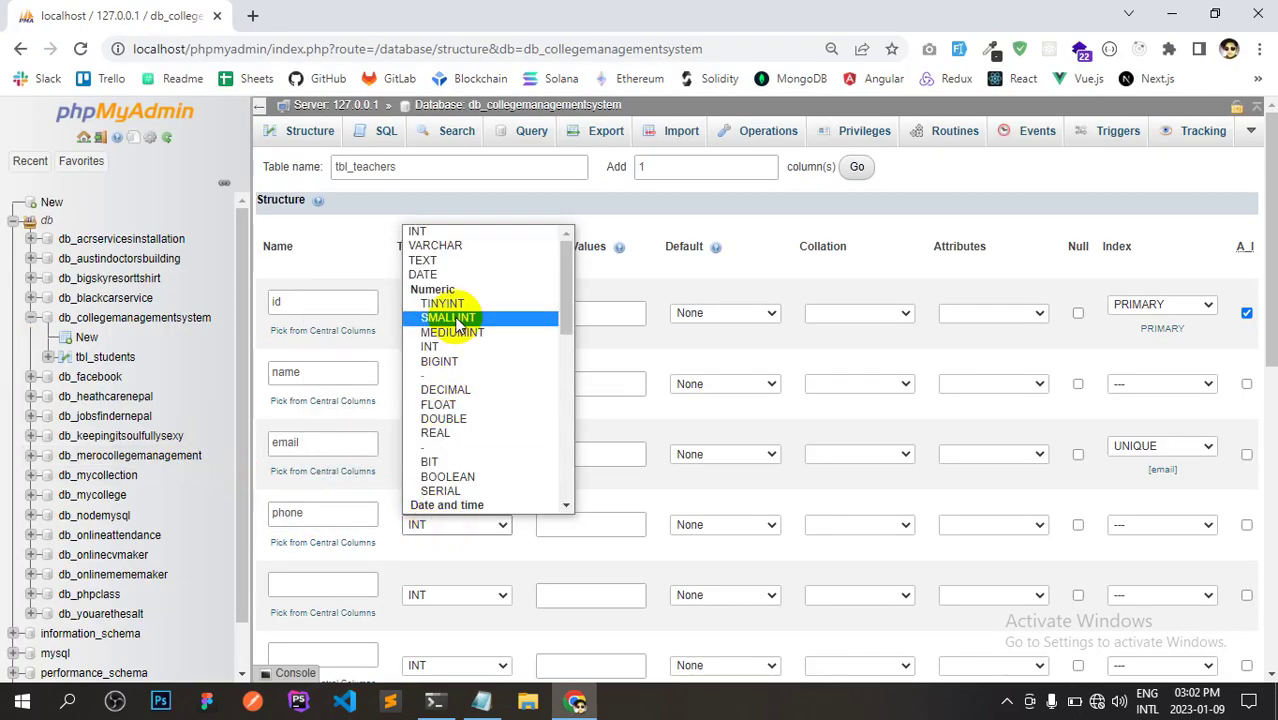
{"action": "left_click", "coordinate": [455, 247]}
{"action": "left_click", "coordinate": [563, 520]}
{"action": "type", "text": "50"}
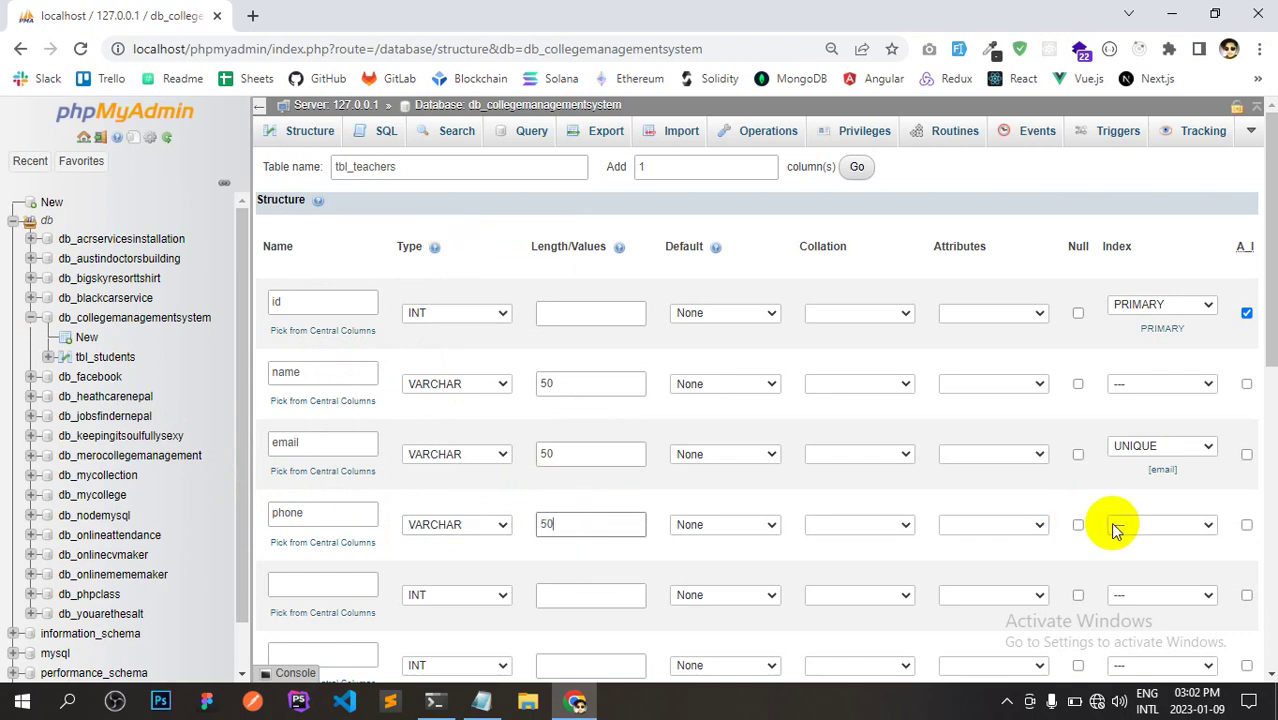
Add address as the fifth column, VARCHAR with length 50.
{"action": "key", "text": "alt+Tab"}
{"action": "left_click_drag", "start_coordinate": [148, 365], "coordinate": [18, 370]}
{"action": "key", "text": "ctrl+c"}
{"action": "key", "text": "alt+Tab"}
{"action": "left_click", "coordinate": [300, 584]}
{"action": "key", "text": "ctrl+v"}
{"action": "left_click", "coordinate": [460, 596]}
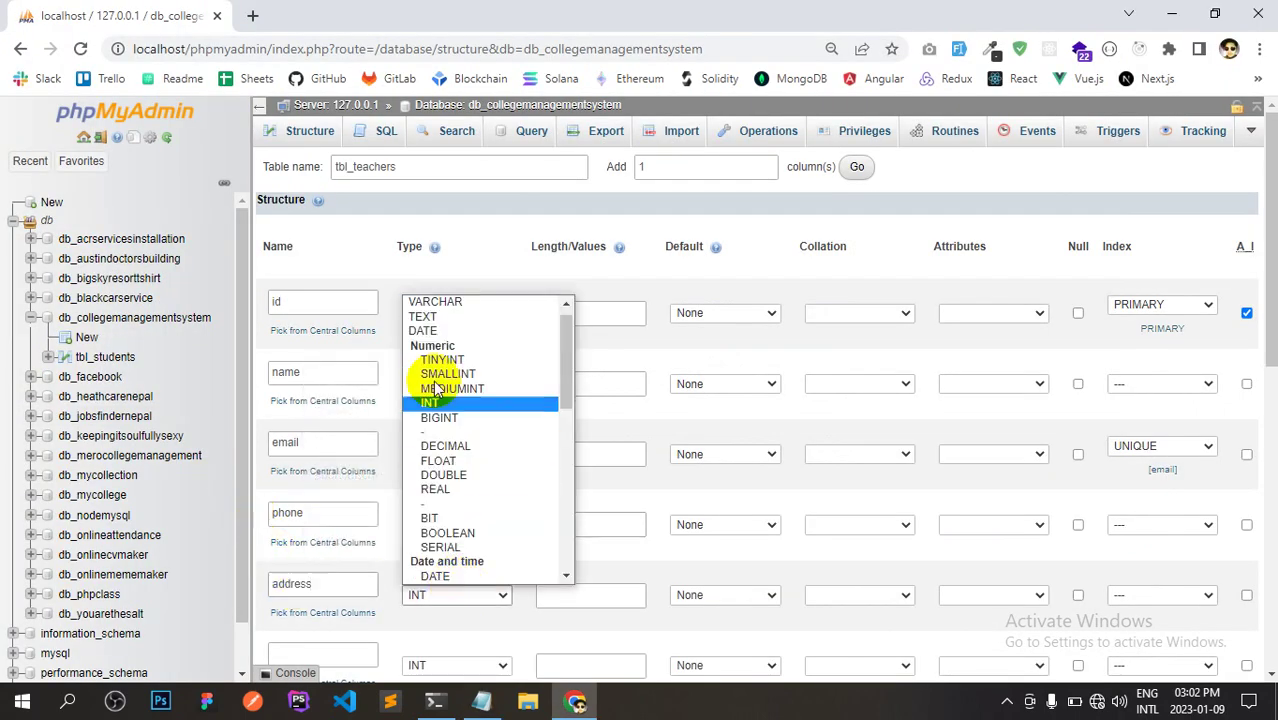
{"action": "left_click", "coordinate": [465, 297]}
{"action": "left_click", "coordinate": [607, 592]}
{"action": "type", "text": "50"}
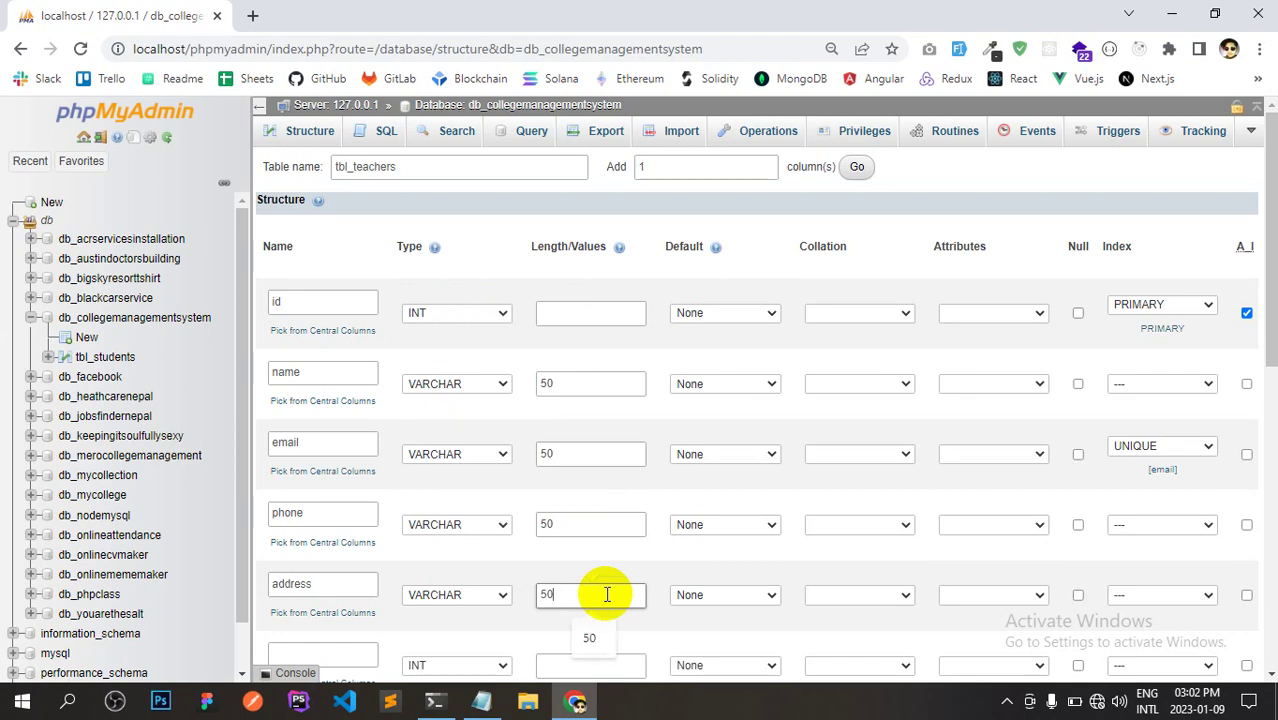
{"action": "scroll", "coordinate": [607, 594], "scroll_direction": "down", "scroll_amount": 2}
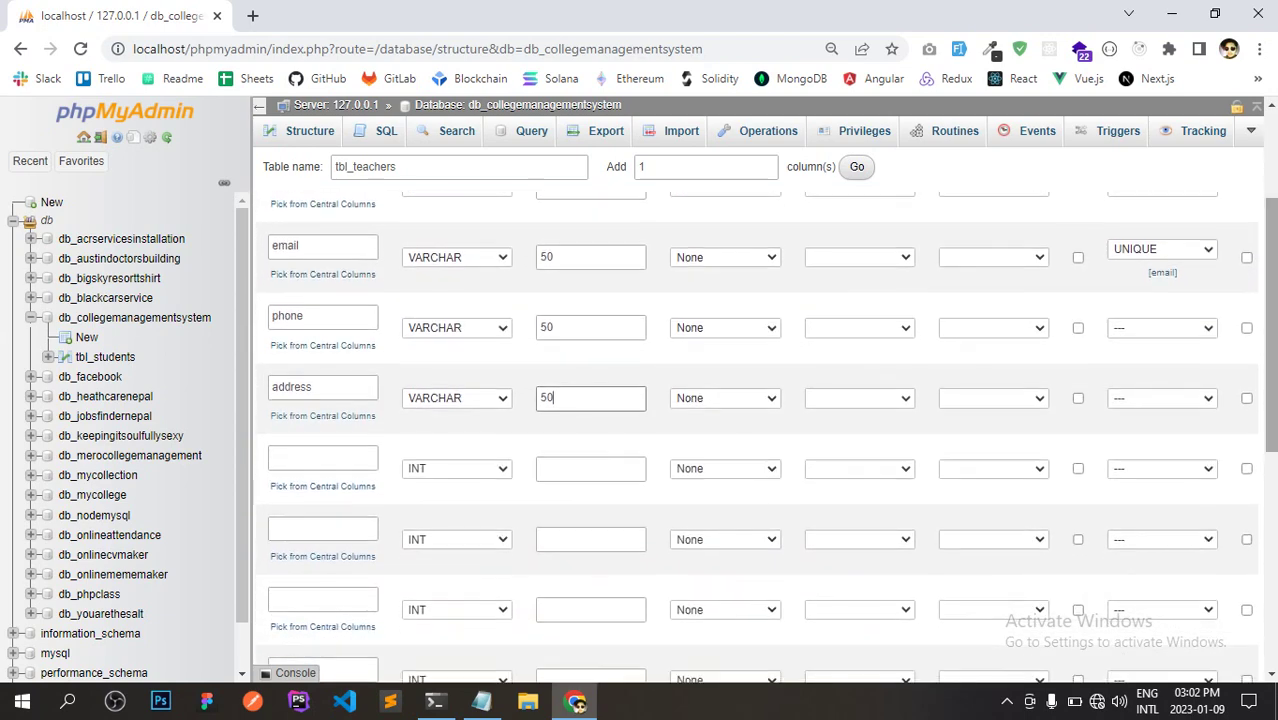
Add gender as the sixth column, VARCHAR with length 1.
{"action": "key", "text": "alt+Tab"}
{"action": "left_click_drag", "start_coordinate": [134, 408], "coordinate": [14, 412]}
{"action": "key", "text": "ctrl+c"}
{"action": "key", "text": "alt+Tab"}
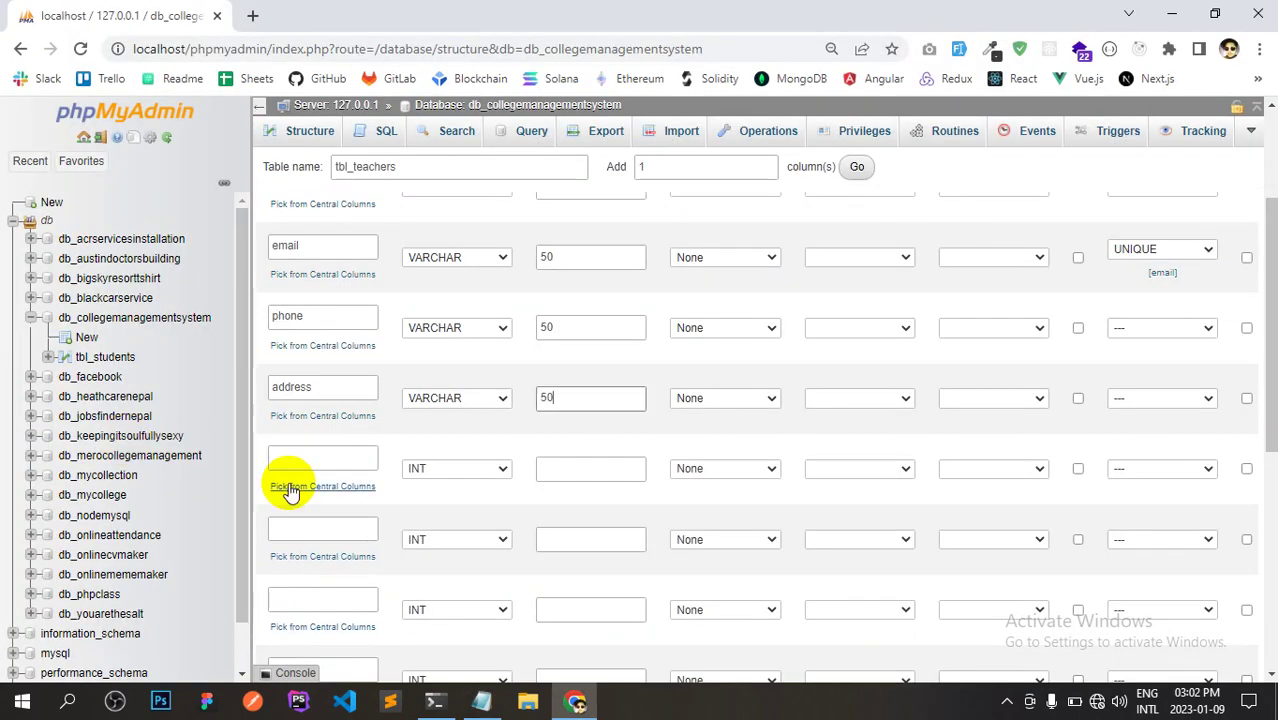
{"action": "left_click", "coordinate": [320, 455]}
{"action": "key", "text": "ctrl+v"}
{"action": "left_click", "coordinate": [442, 467]}
{"action": "left_click", "coordinate": [454, 180]}
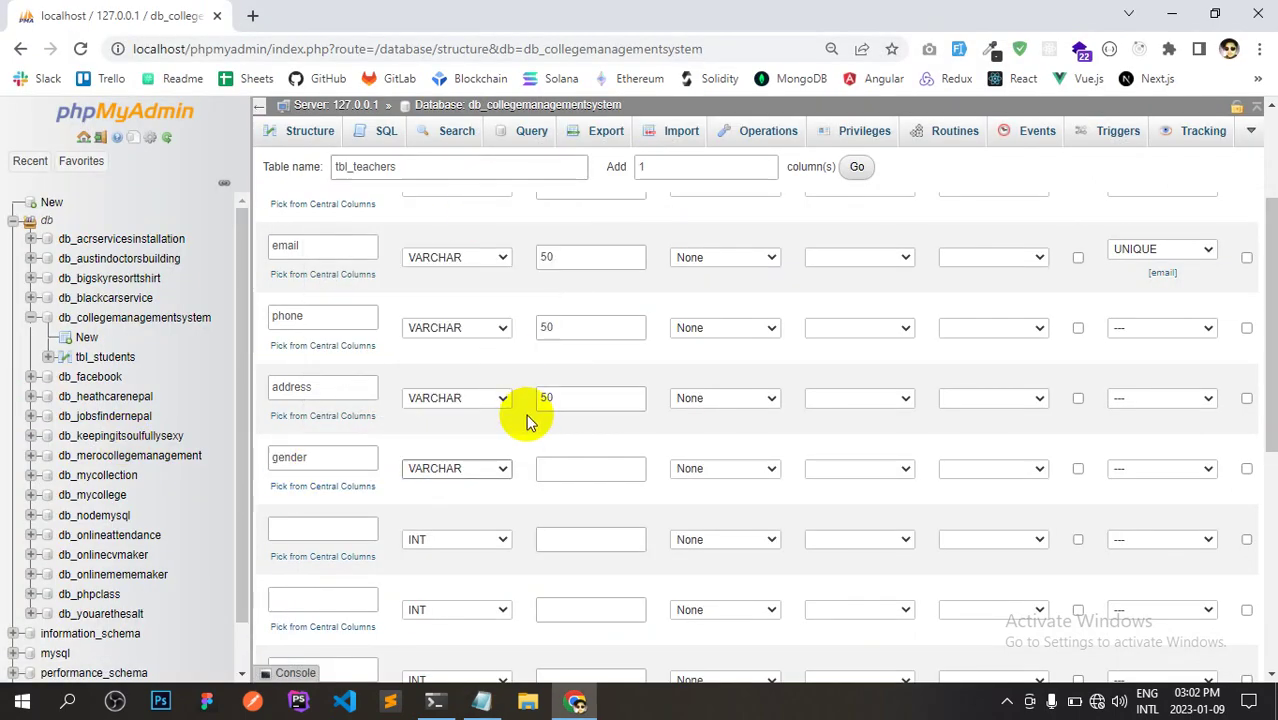
{"action": "left_click", "coordinate": [551, 467]}
{"action": "type", "text": "10"}
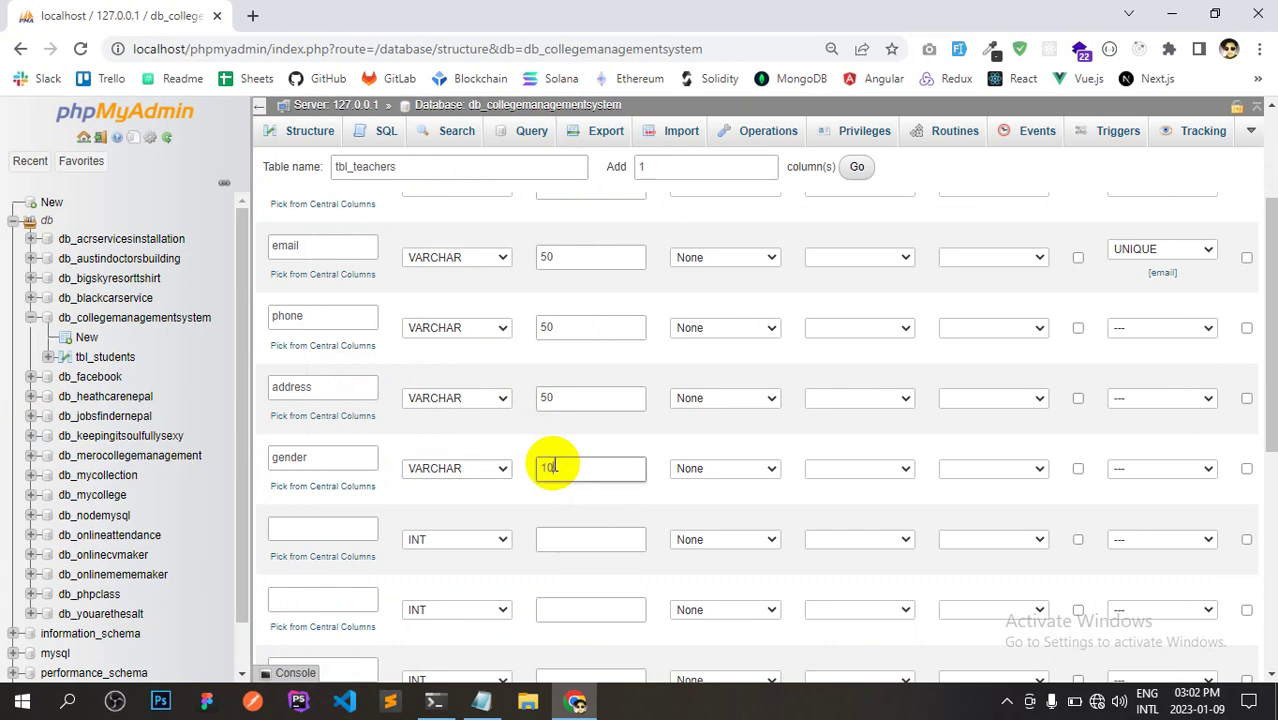
Add date_of_birth as the seventh column with type DATE.
{"action": "key", "text": "alt+Tab"}
{"action": "left_click_drag", "start_coordinate": [9, 445], "coordinate": [258, 449]}
{"action": "key", "text": "ctrl+c"}
{"action": "key", "text": "alt+Tab"}
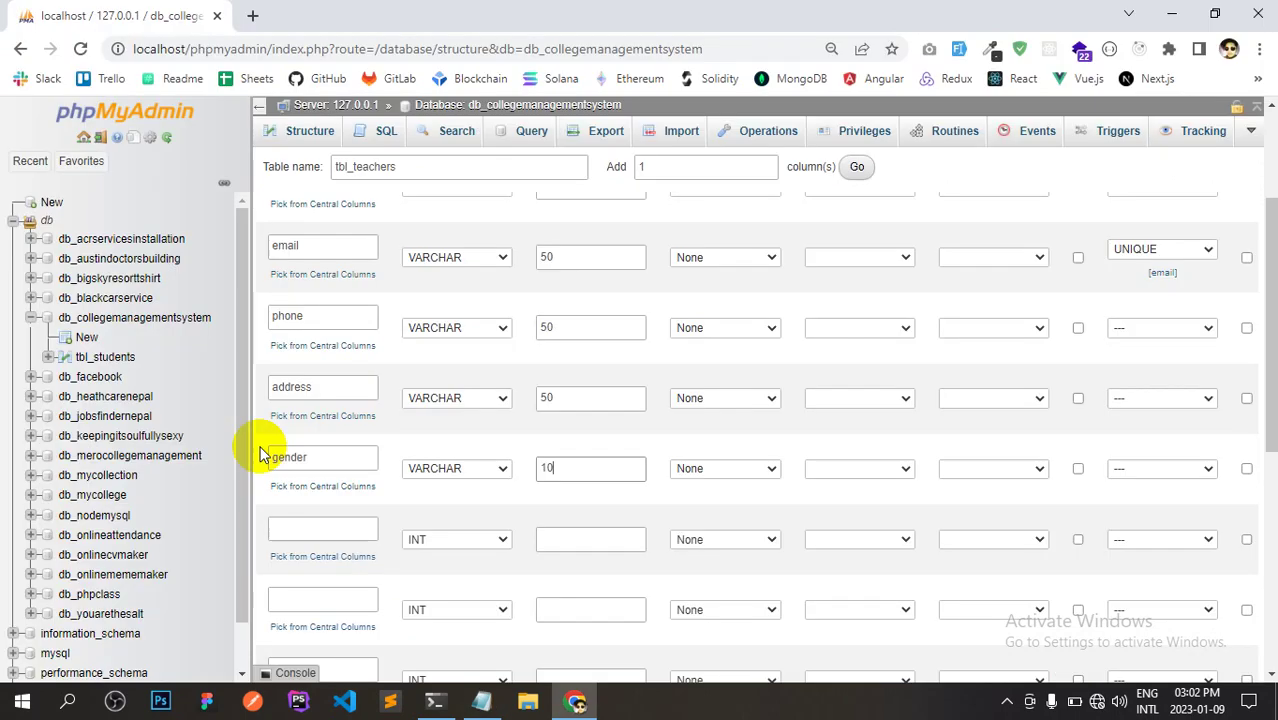
{"action": "left_click", "coordinate": [337, 534]}
{"action": "key", "text": "ctrl+v"}
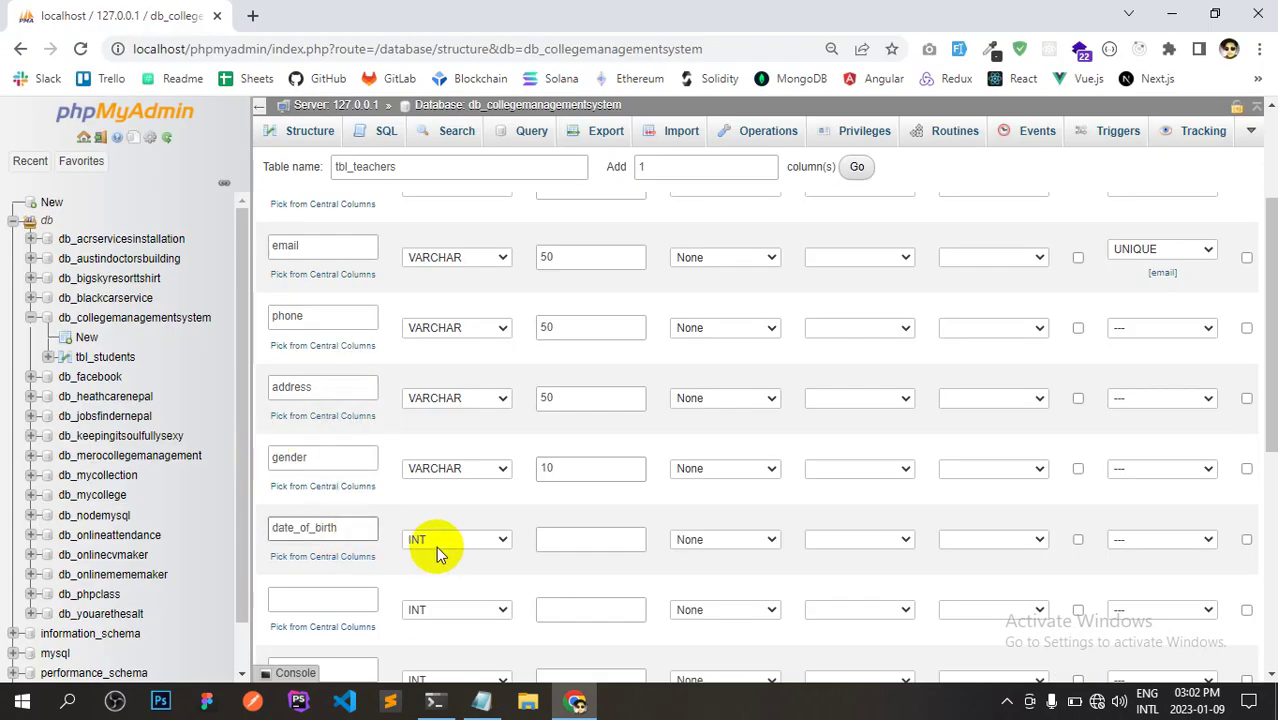
{"action": "left_click", "coordinate": [442, 544]}
{"action": "left_click_drag", "start_coordinate": [571, 294], "coordinate": [573, 362]}
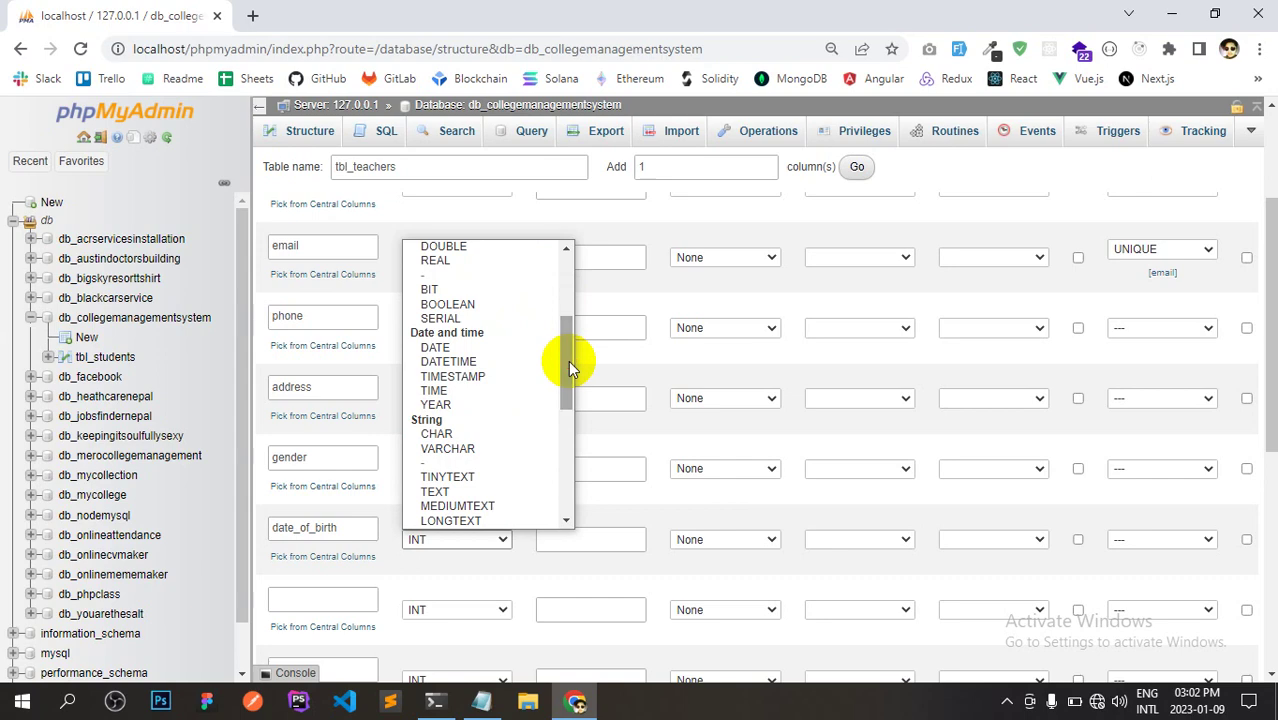
{"action": "left_click", "coordinate": [491, 349]}
Add subject as the next column, VARCHAR with length 50.
{"action": "key", "text": "alt+Tab"}
{"action": "left_click_drag", "start_coordinate": [148, 494], "coordinate": [14, 497]}
{"action": "key", "text": "alt+Tab"}
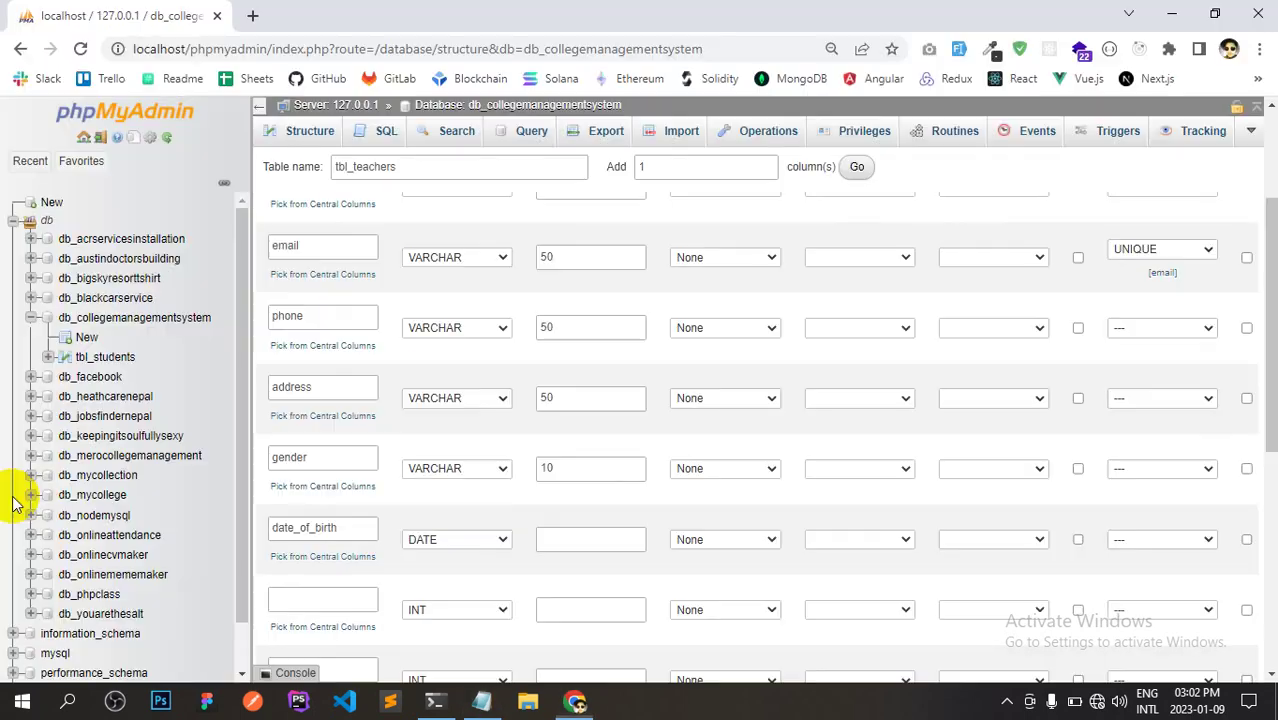
{"action": "scroll", "coordinate": [1256, 405], "scroll_direction": "down", "scroll_amount": 1}
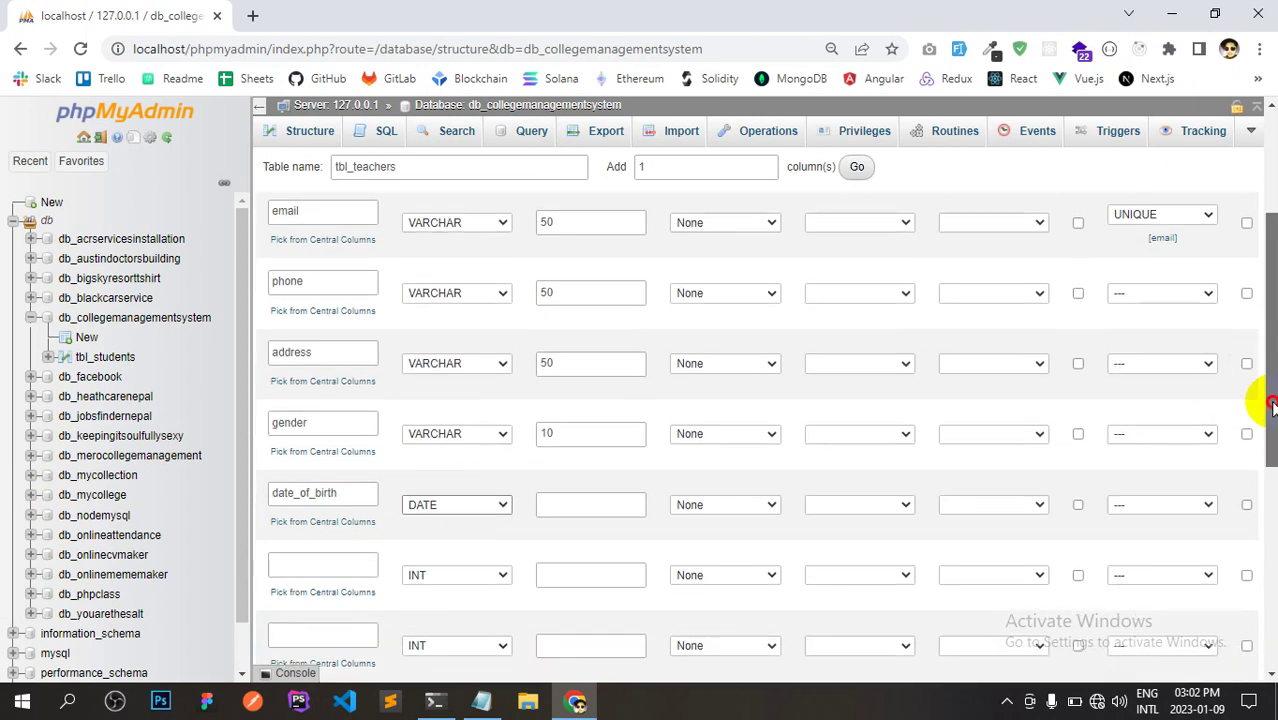
{"action": "left_click", "coordinate": [349, 492]}
{"action": "key", "text": "ctrl+v"}
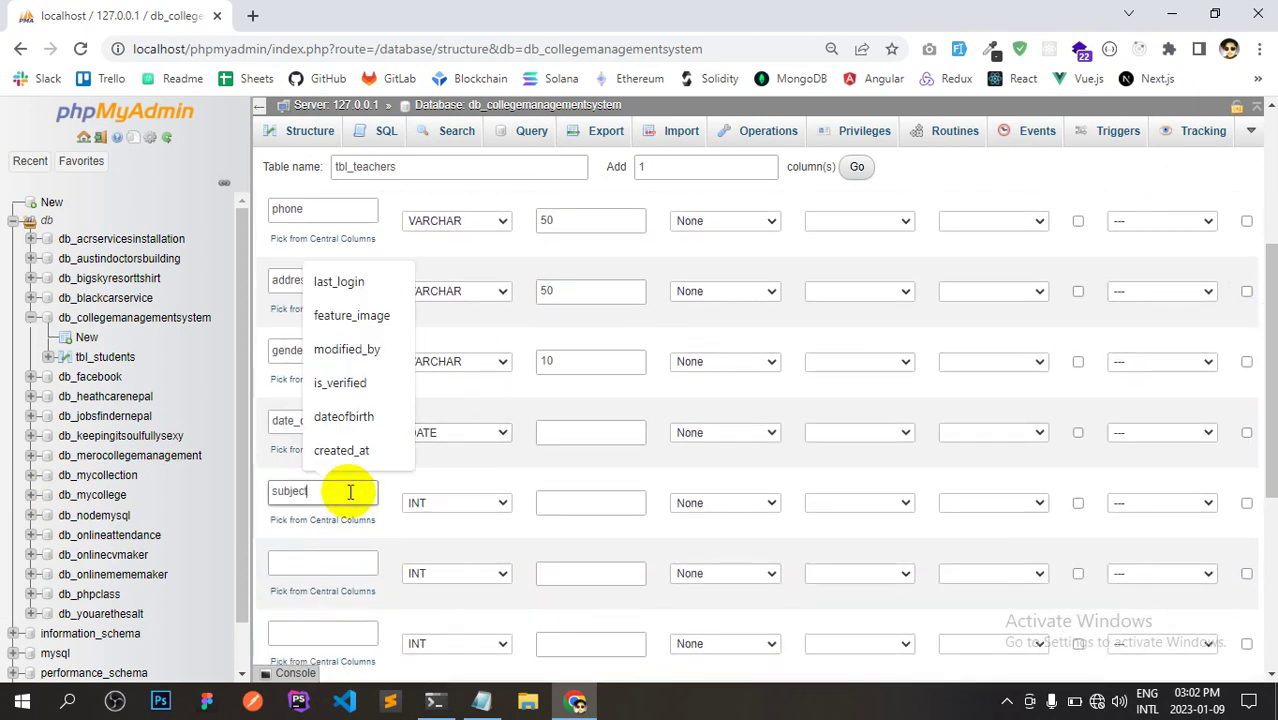
{"action": "left_click", "coordinate": [442, 506]}
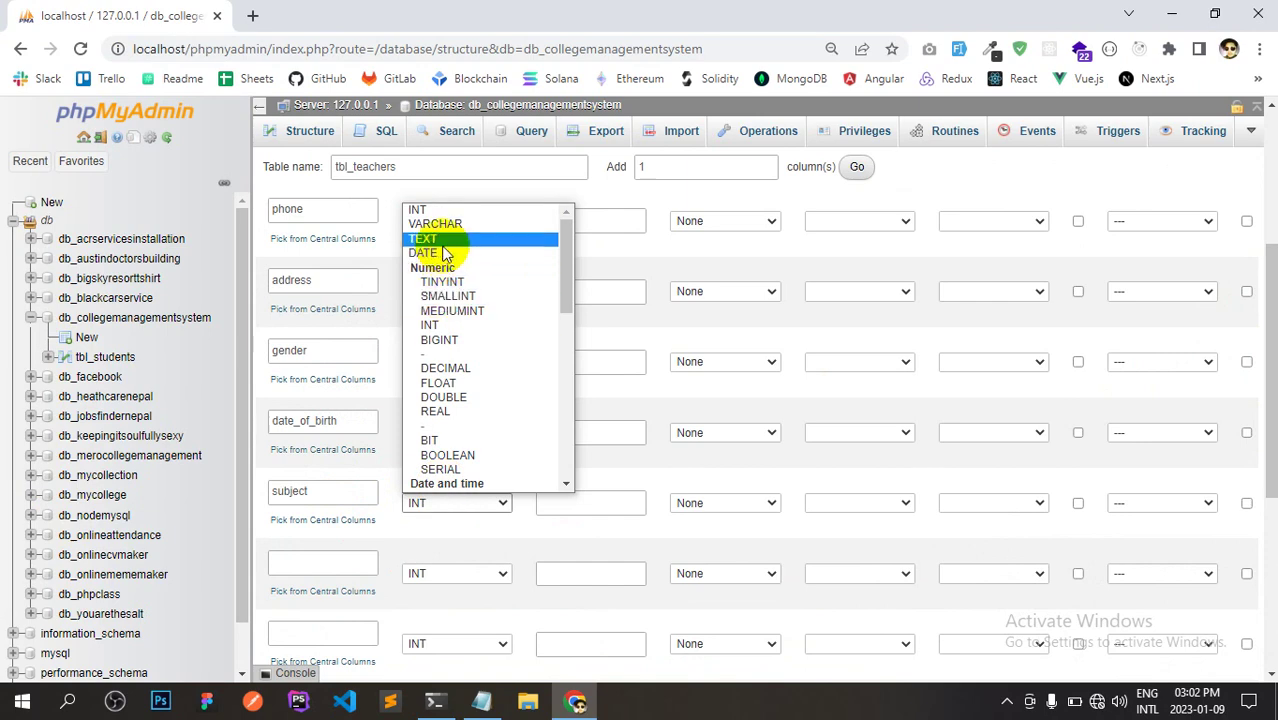
{"action": "left_click", "coordinate": [445, 223]}
{"action": "left_click", "coordinate": [566, 500]}
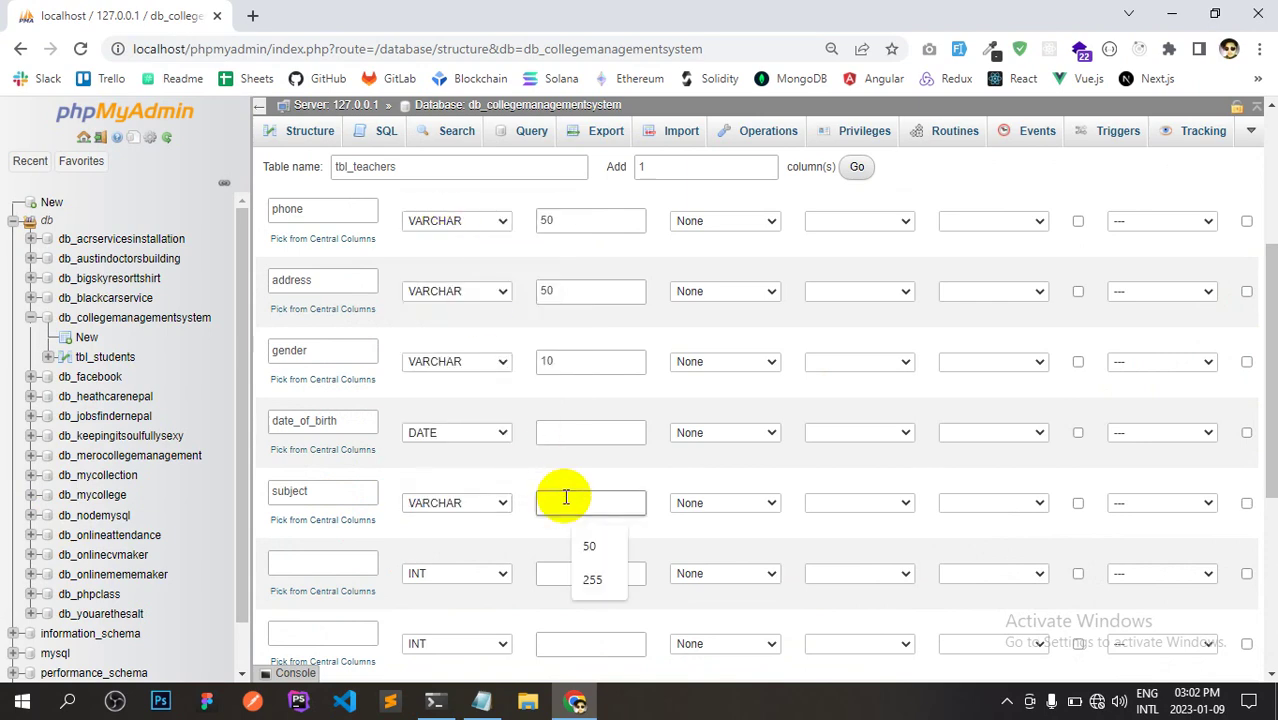
{"action": "type", "text": "50"}
{"action": "key", "text": "alt+Tab"}
{"action": "left_click_drag", "start_coordinate": [128, 537], "coordinate": [17, 542]}
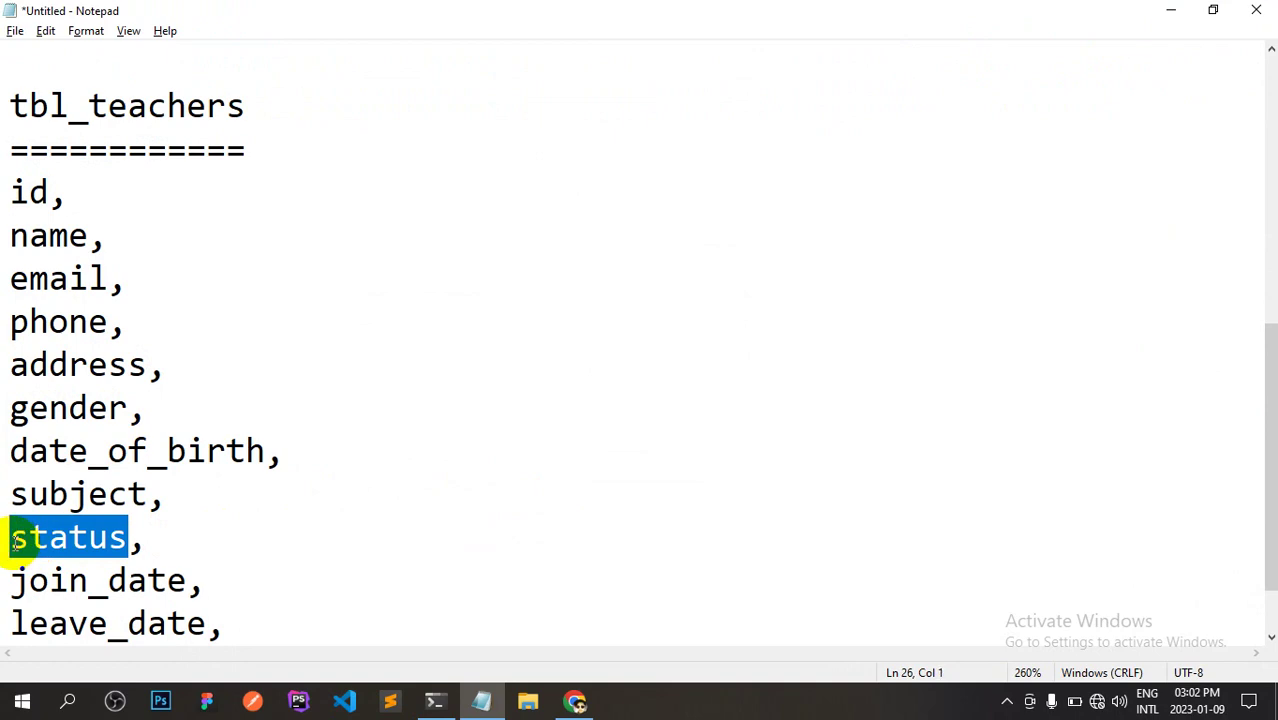
Add status after subject as a BOOLEAN column with an 'As defined' default of 0.
{"action": "key", "text": "alt+Tab"}
{"action": "left_click_drag", "start_coordinate": [1271, 410], "coordinate": [1271, 450]}
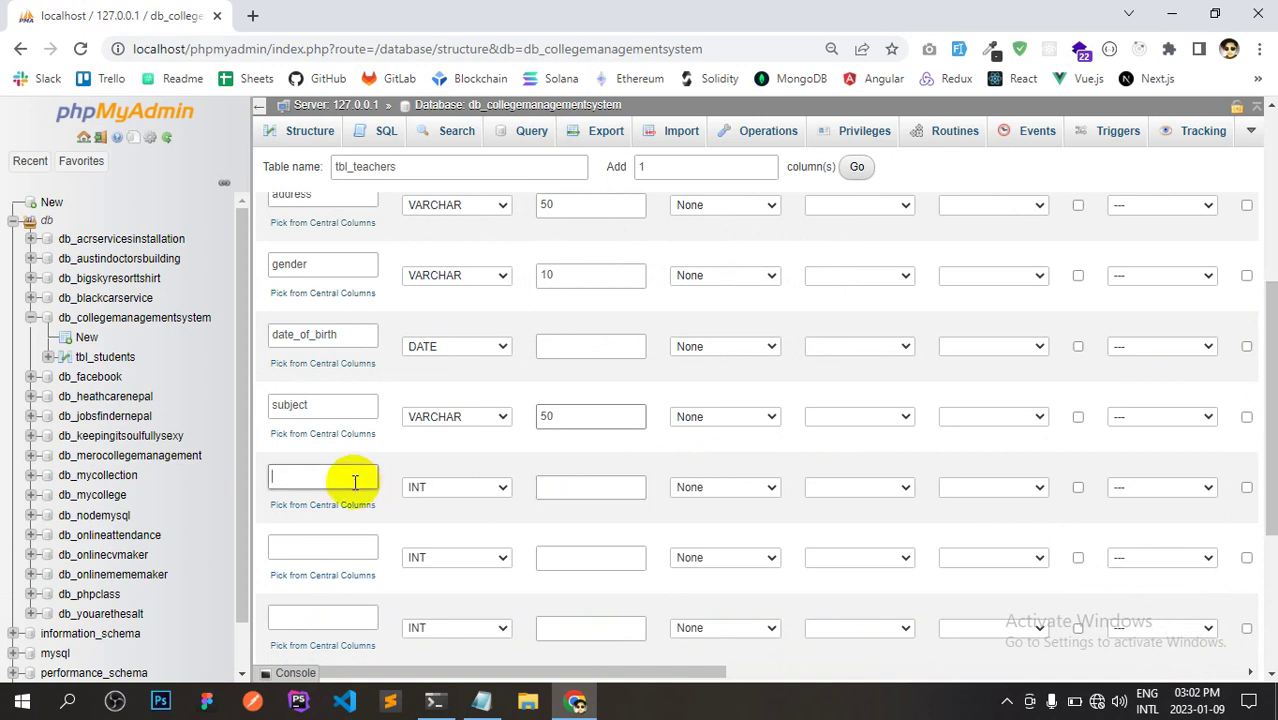
{"action": "type", "text": "status"}
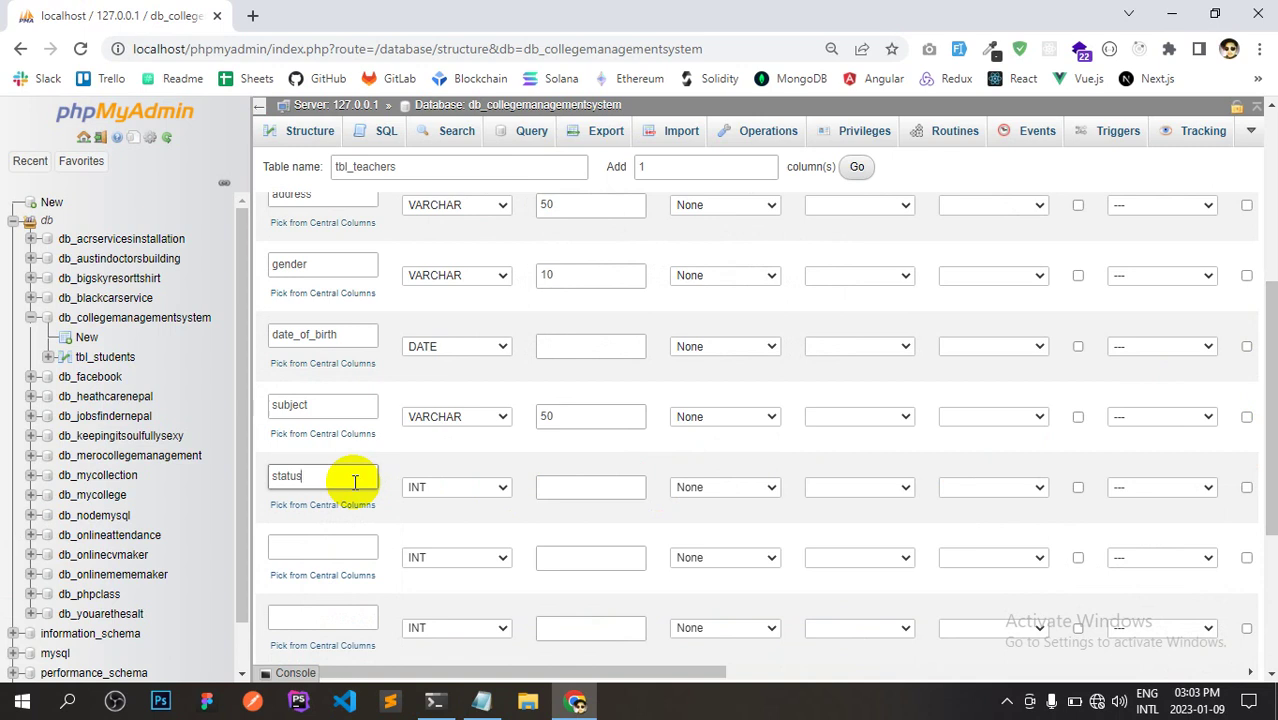
{"action": "left_click", "coordinate": [430, 487]}
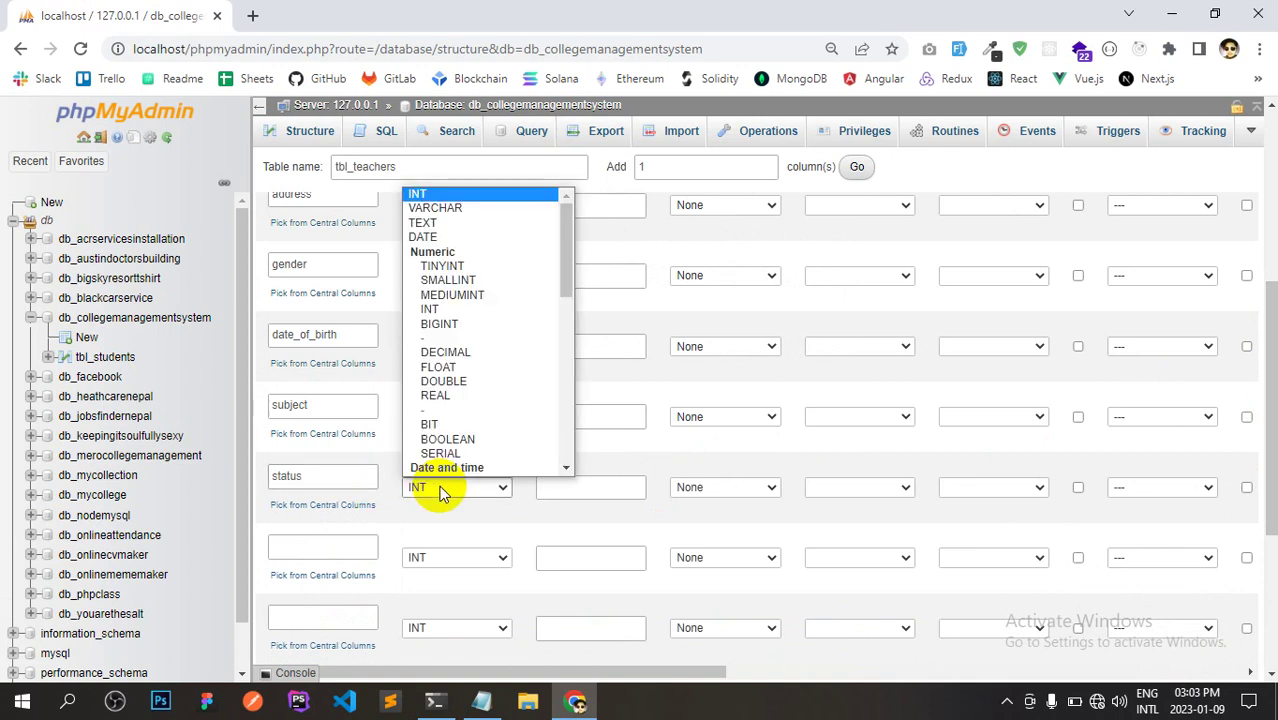
{"action": "left_click", "coordinate": [497, 440]}
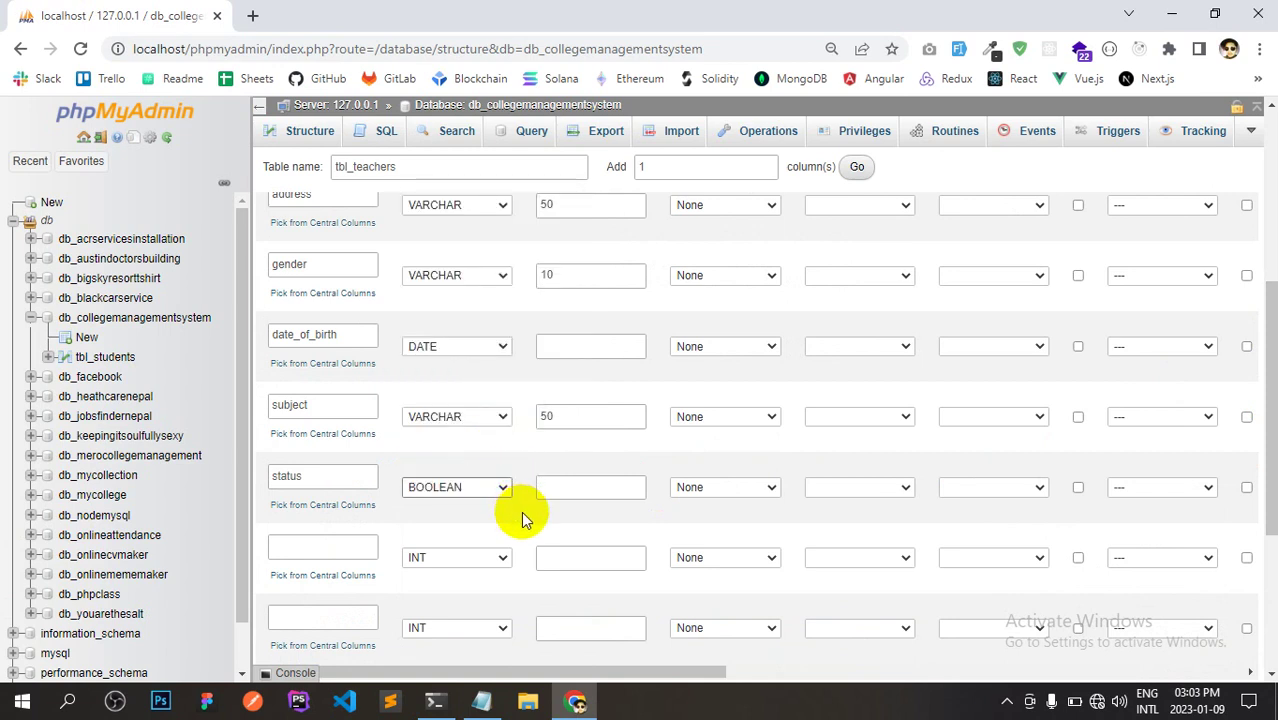
{"action": "left_click", "coordinate": [695, 488]}
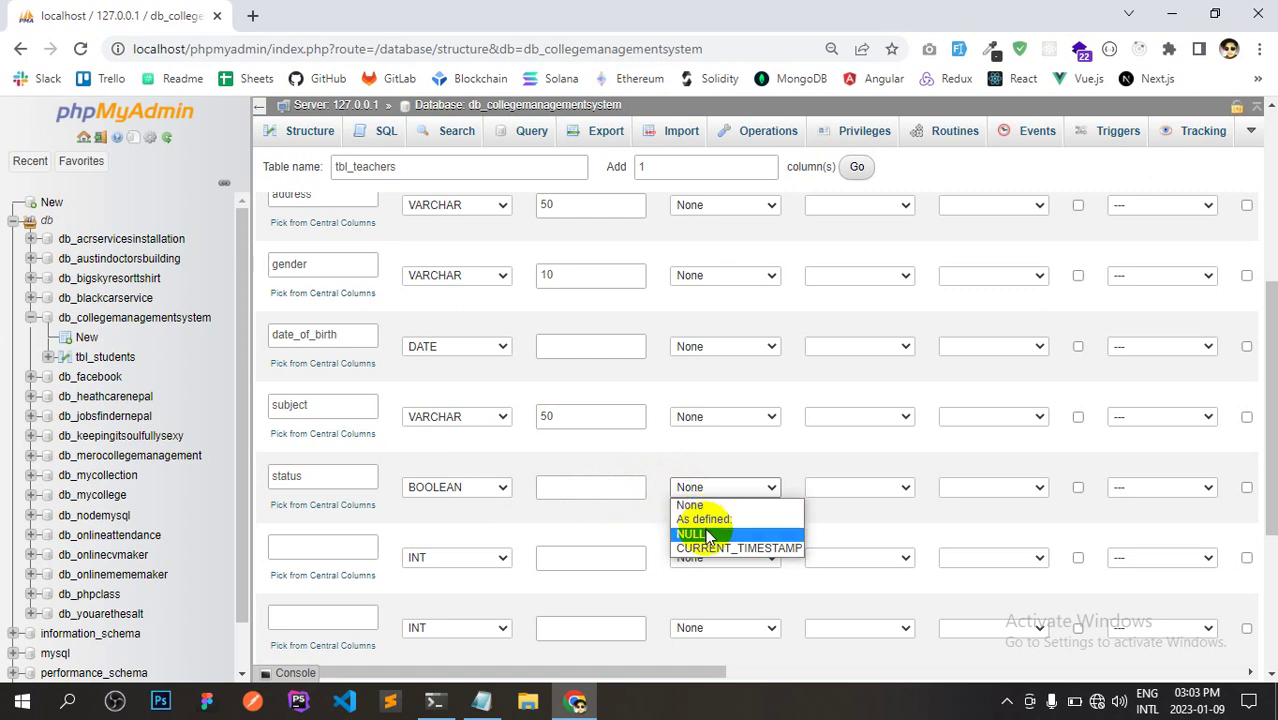
{"action": "left_click", "coordinate": [714, 519]}
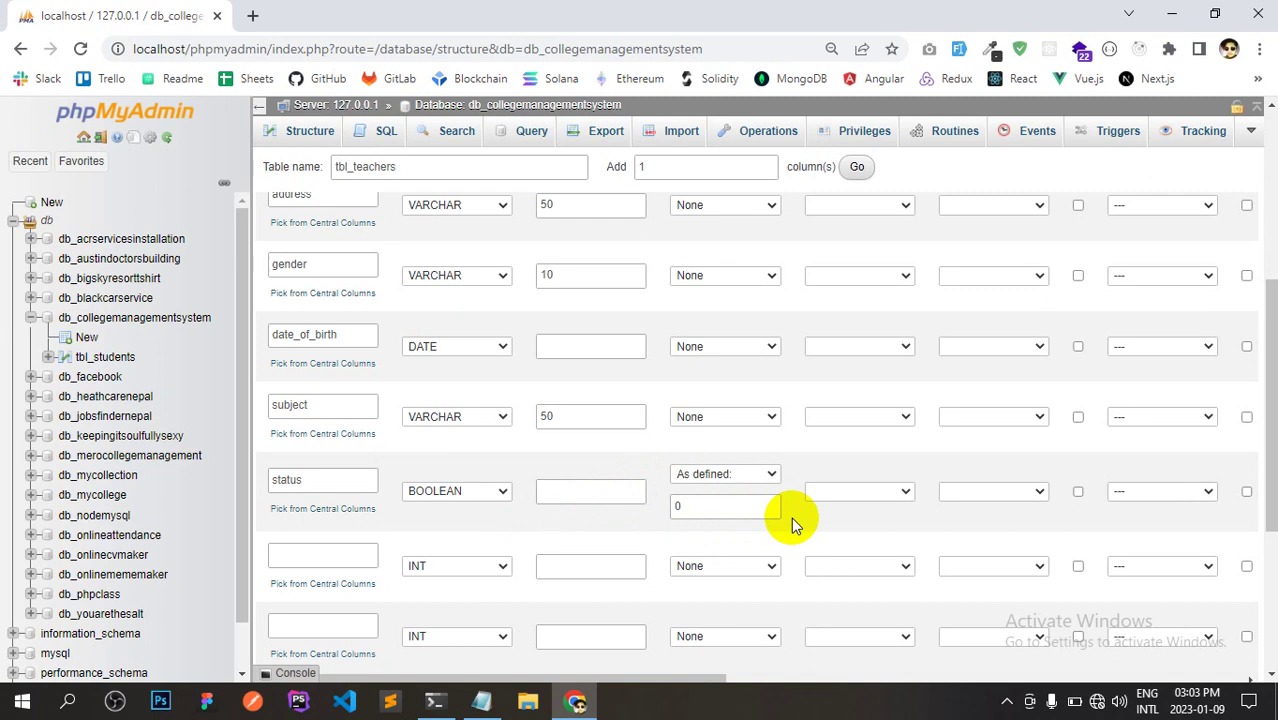
{"action": "left_click_drag", "start_coordinate": [1266, 400], "coordinate": [1270, 418]}
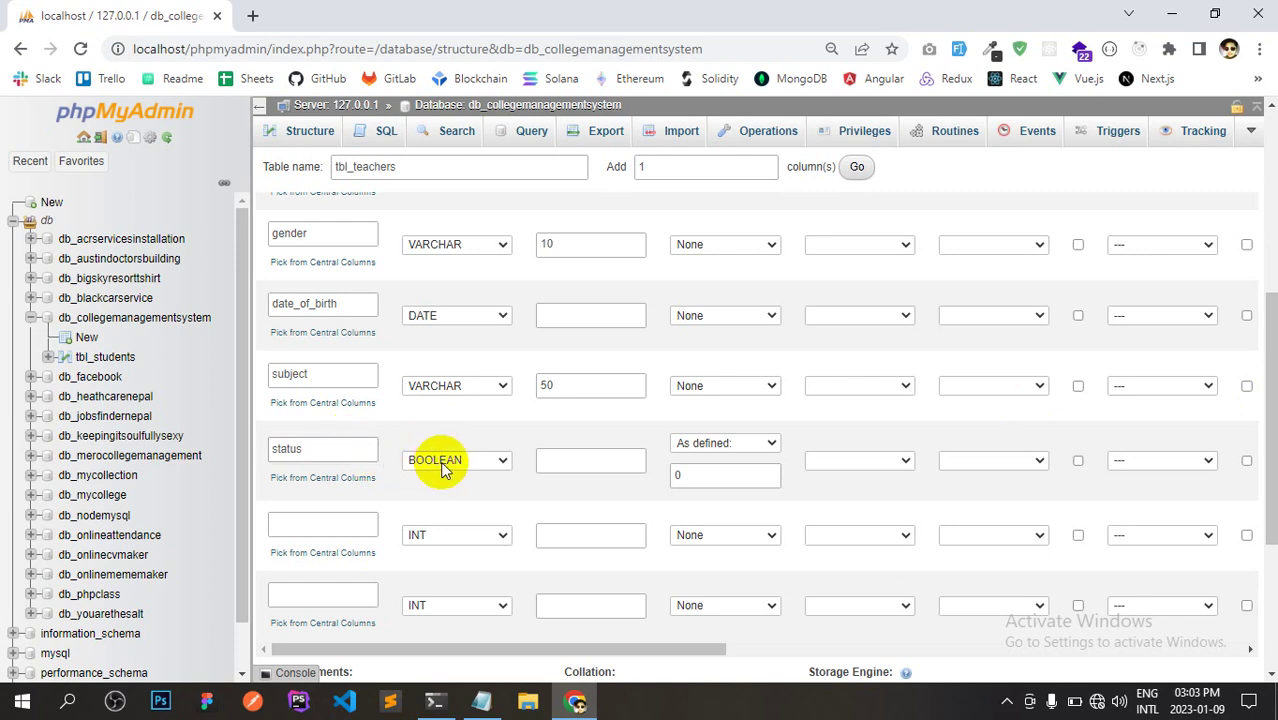
{"action": "left_click", "coordinate": [697, 474]}
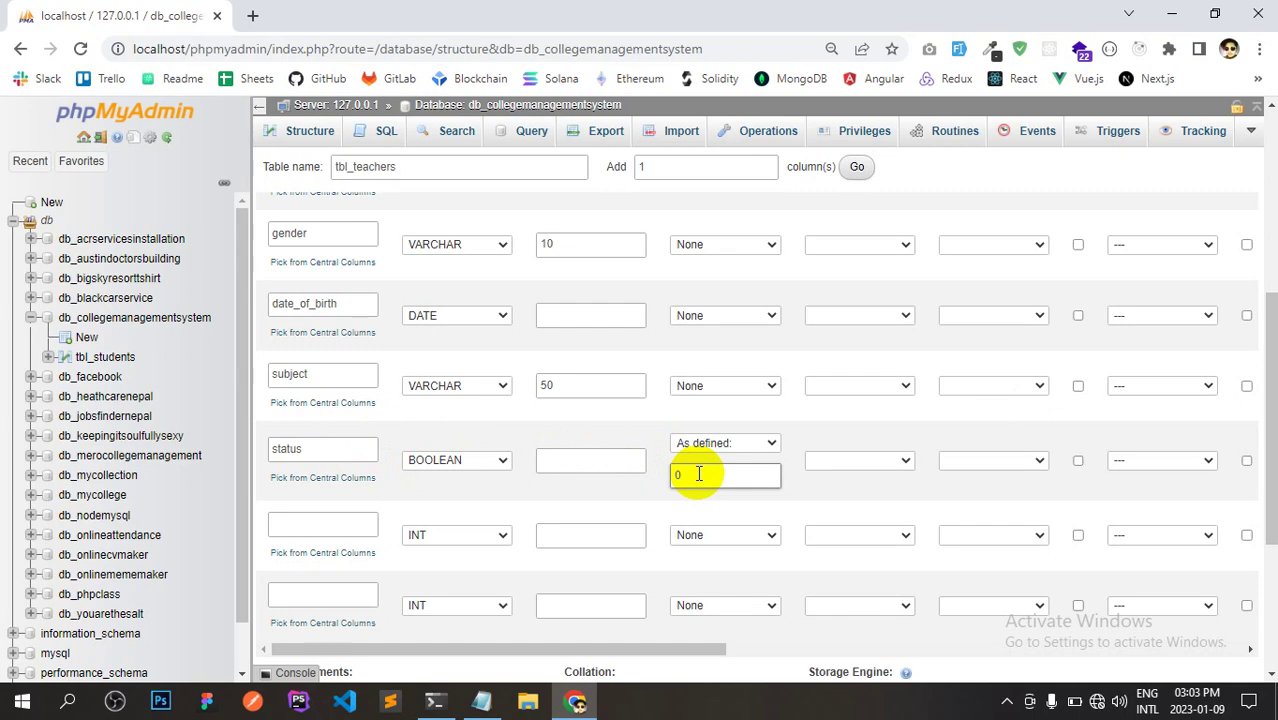
{"action": "key", "text": "alt+Tab"}
{"action": "left_click", "coordinate": [12, 581]}
{"action": "left_click_drag", "start_coordinate": [12, 581], "coordinate": [181, 583]}
Add a join_date column of type DATETIME to tbl_teachers.
{"action": "key", "text": "ctrl+c"}
{"action": "key", "text": "alt+Tab"}
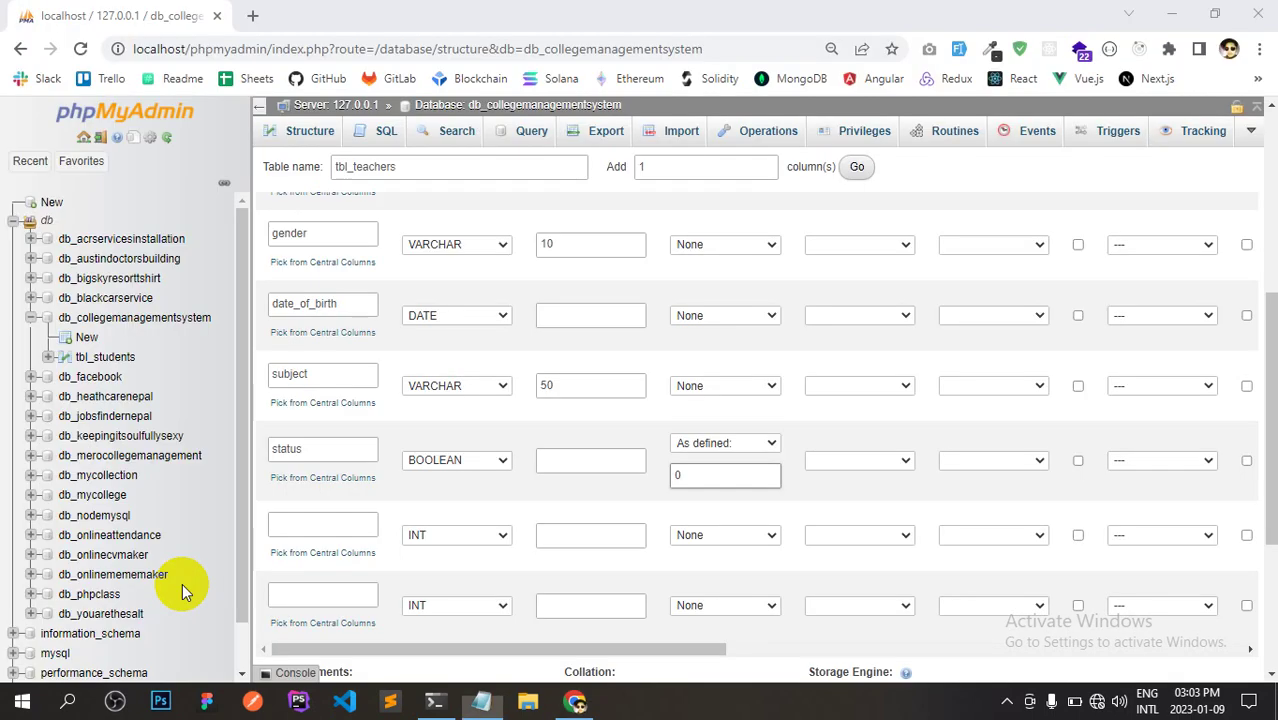
{"action": "left_click", "coordinate": [358, 523]}
{"action": "key", "text": "ctrl+v"}
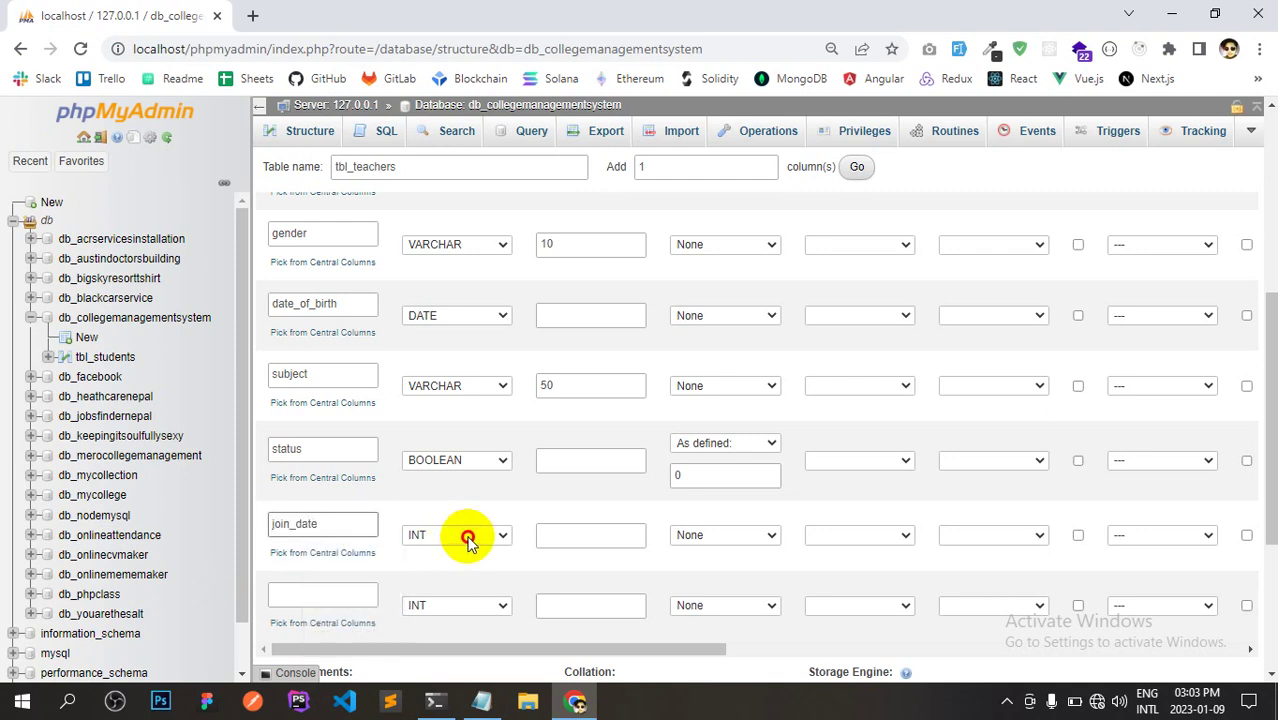
{"action": "left_click", "coordinate": [466, 535]}
{"action": "left_click_drag", "start_coordinate": [566, 316], "coordinate": [568, 355]}
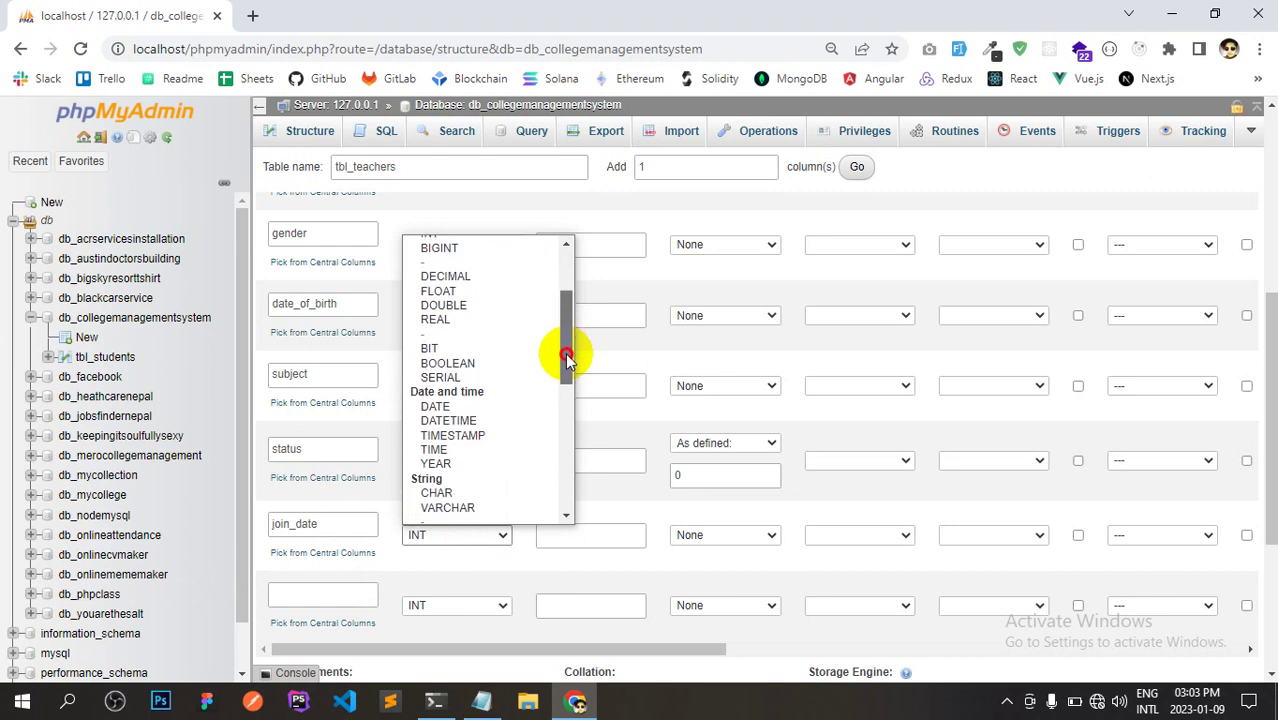
{"action": "left_click", "coordinate": [472, 424]}
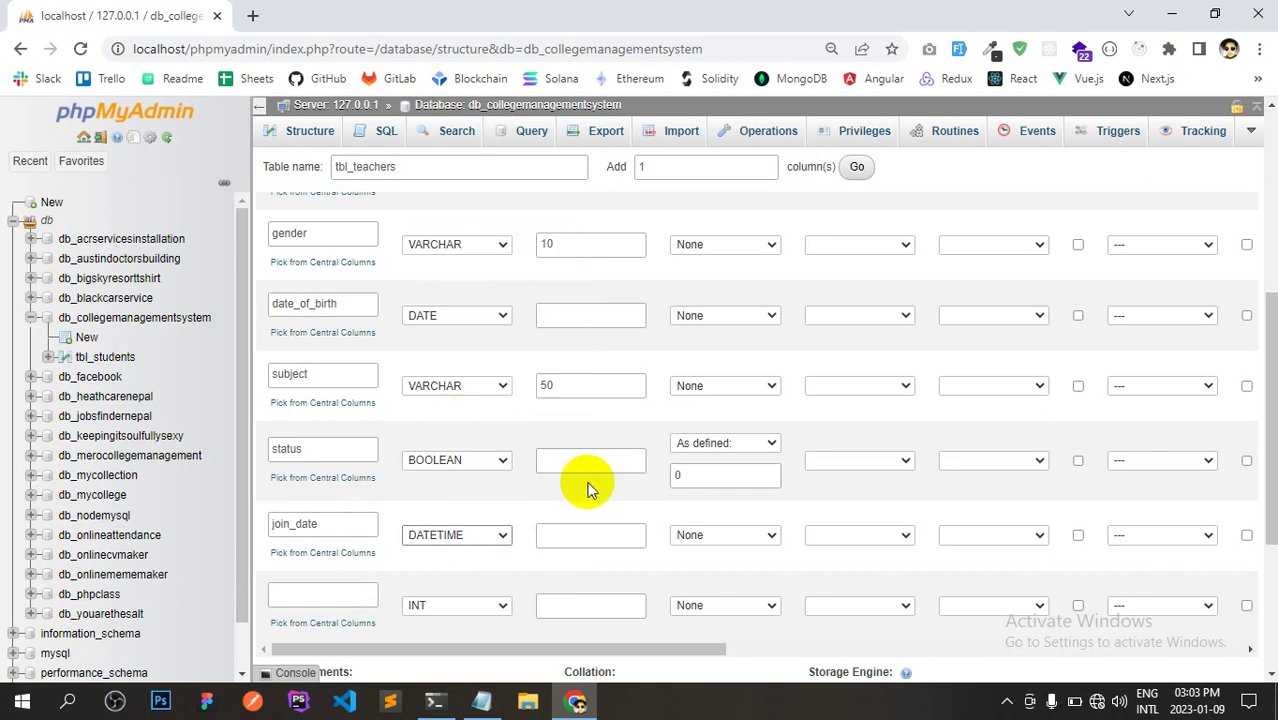
Add a leave_date DATETIME column with its default set to NULL.
{"action": "key", "text": "alt+Tab"}
{"action": "left_click", "coordinate": [177, 622]}
{"action": "left_click_drag", "start_coordinate": [207, 623], "coordinate": [12, 628]}
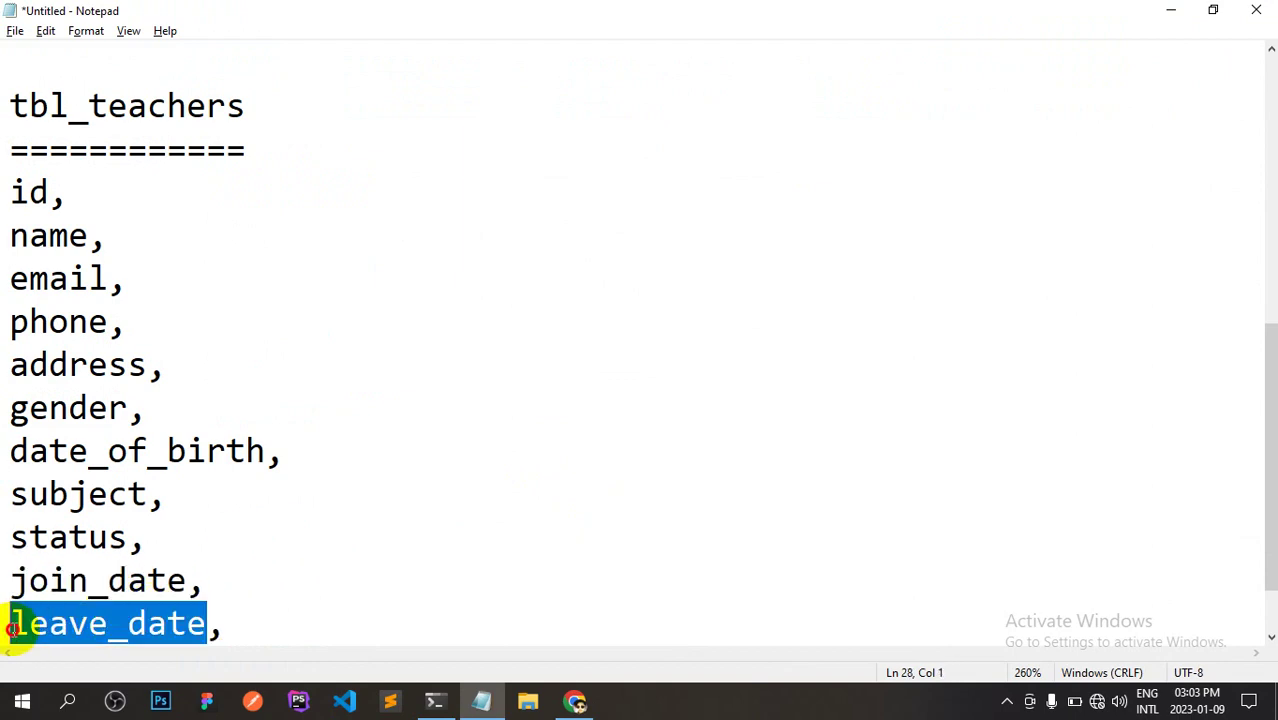
{"action": "key", "text": "alt+Tab"}
{"action": "left_click", "coordinate": [277, 593]}
{"action": "key", "text": "ctrl+v"}
{"action": "left_click", "coordinate": [501, 604]}
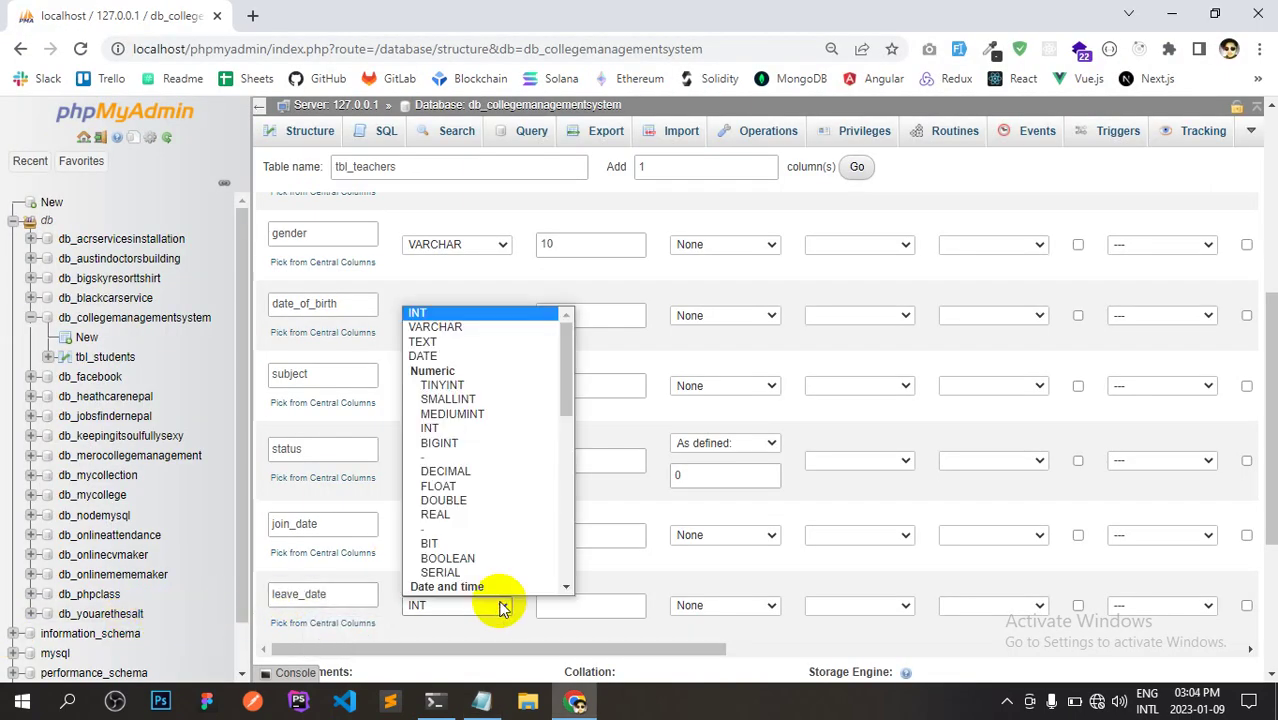
{"action": "left_click_drag", "start_coordinate": [567, 373], "coordinate": [566, 421]}
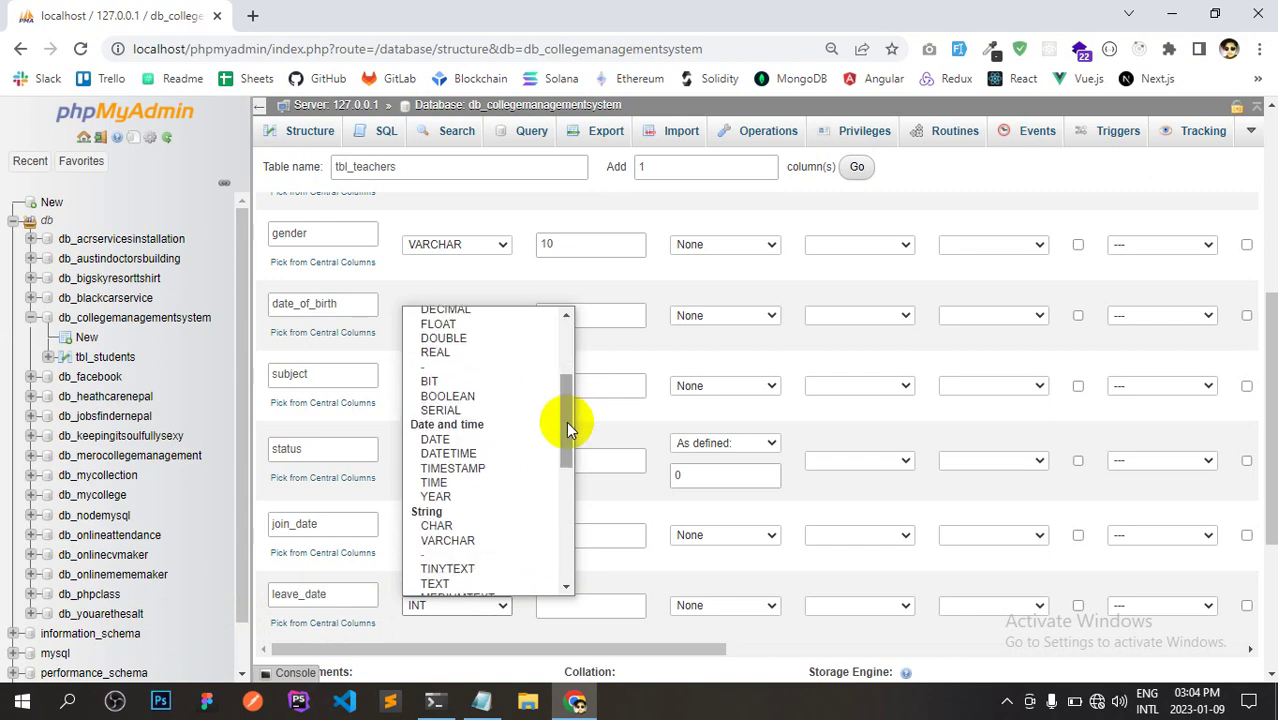
{"action": "left_click", "coordinate": [520, 453]}
{"action": "left_click_drag", "start_coordinate": [1274, 393], "coordinate": [1273, 429]}
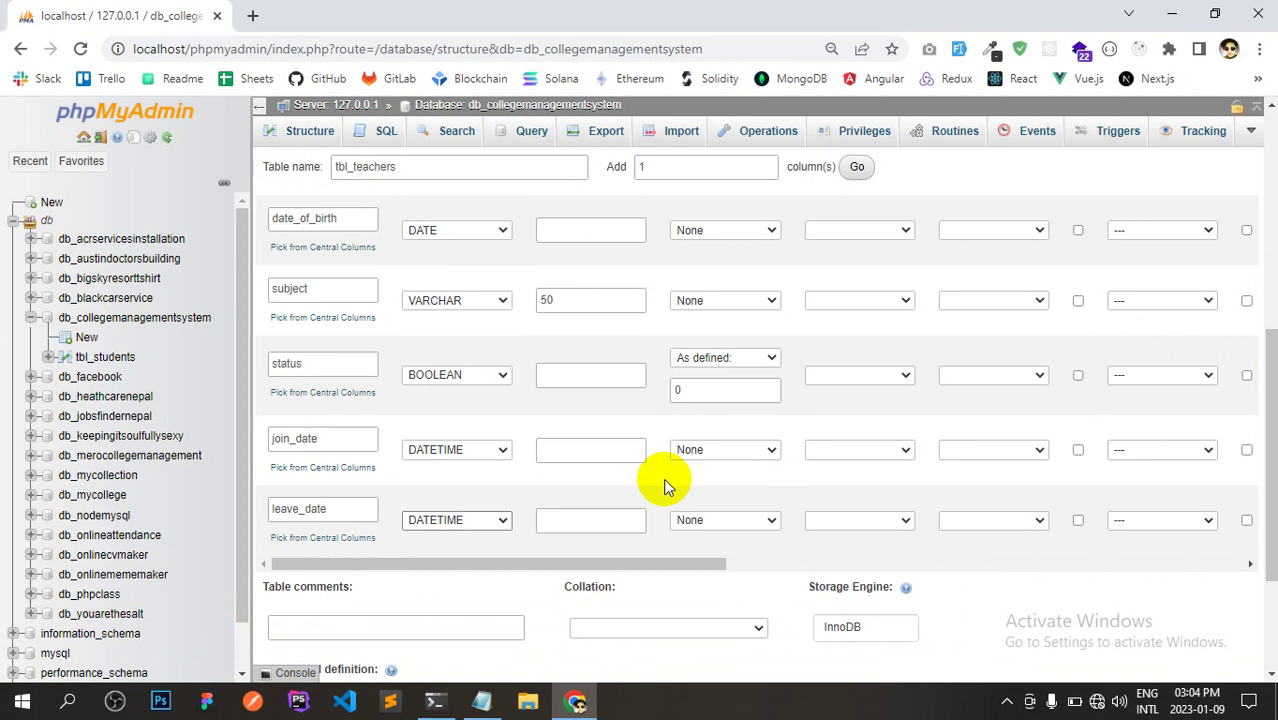
{"action": "left_click", "coordinate": [722, 520]}
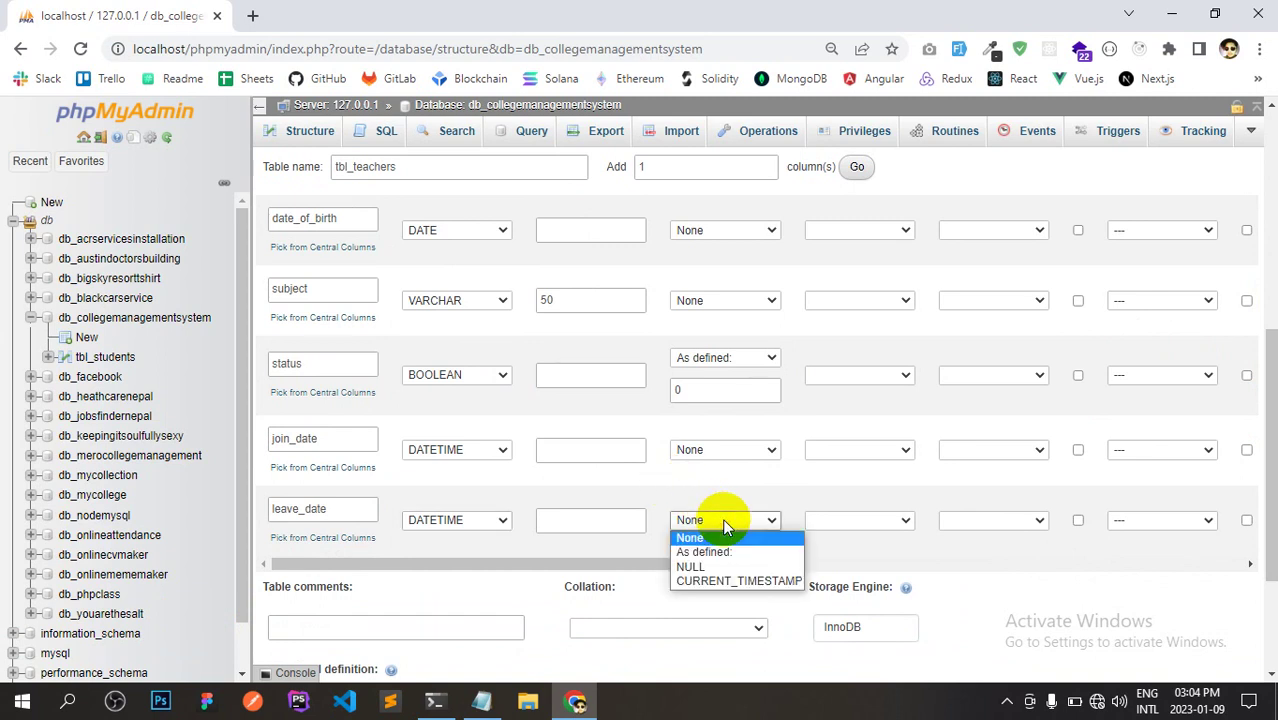
{"action": "left_click", "coordinate": [716, 566]}
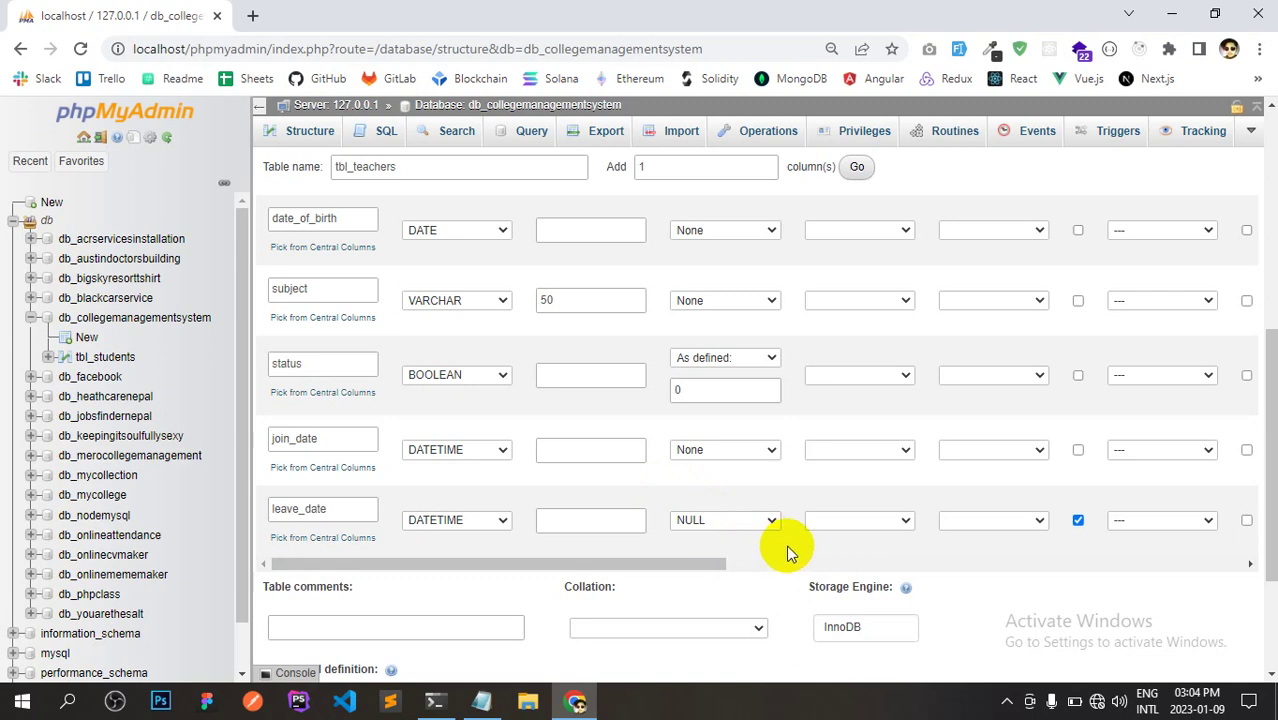
Save the new tbl_teachers table with its 11 columns.
{"action": "key", "text": "alt+Tab"}
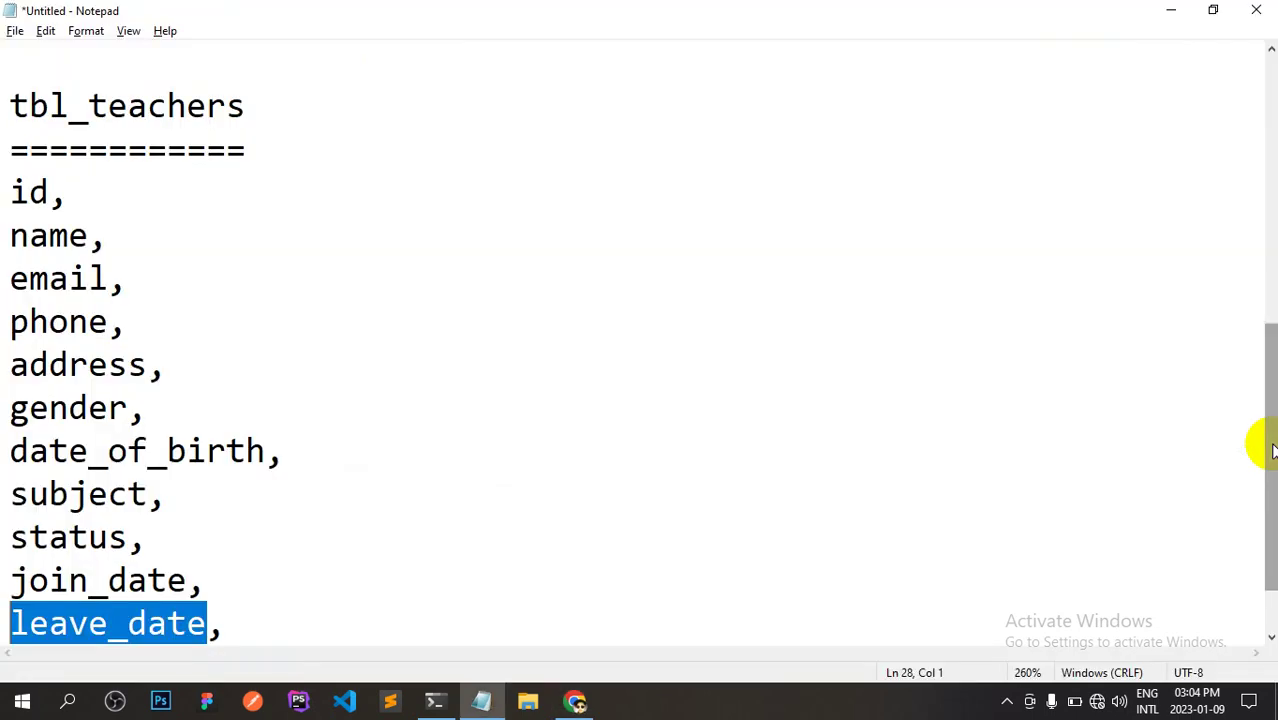
{"action": "key", "text": "alt+Tab"}
{"action": "left_click_drag", "start_coordinate": [1272, 450], "coordinate": [1272, 535]}
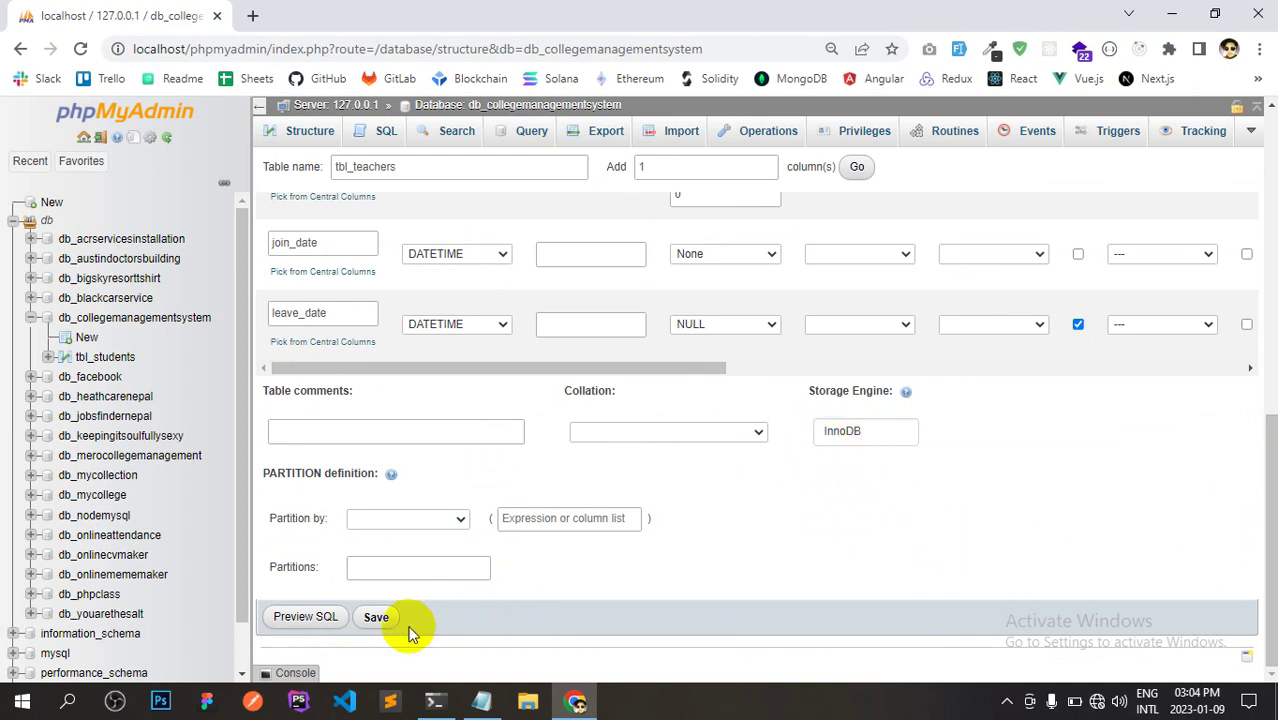
{"action": "left_click", "coordinate": [377, 618]}
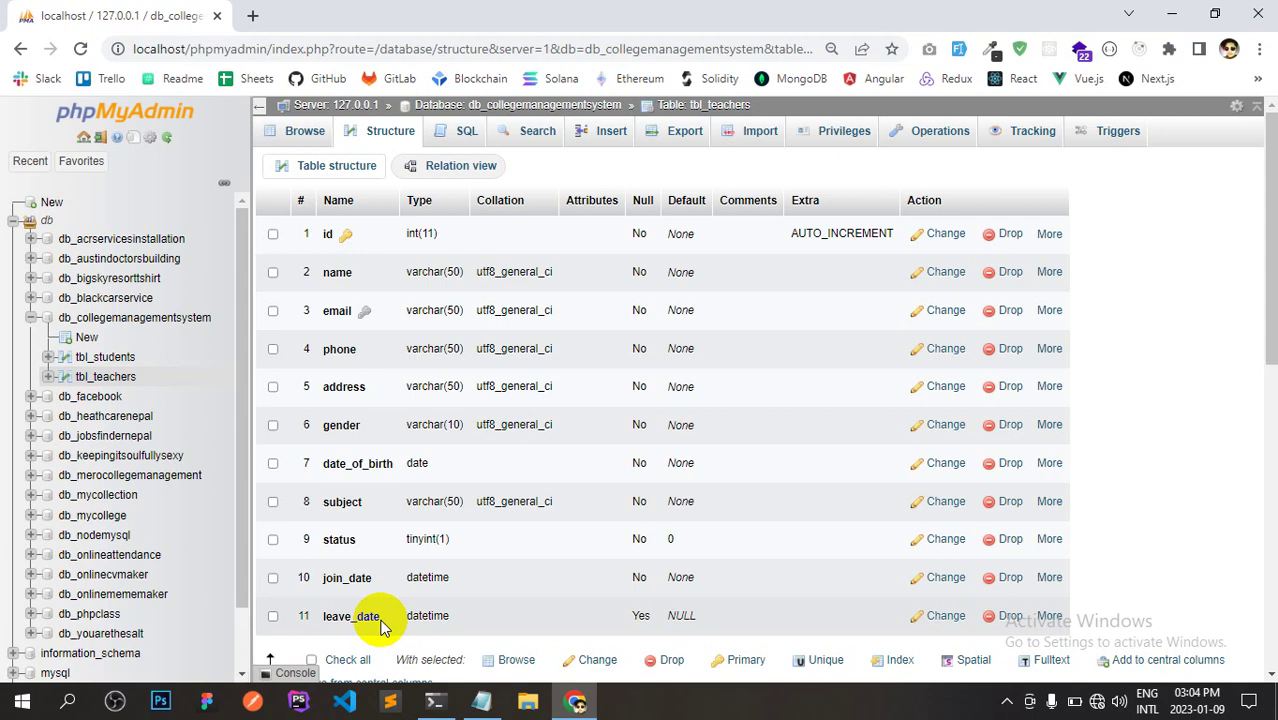
Check tbl_teachers' columns, then open the db_collegemanagementsystem overview listing tbl_students and tbl_teachers.
{"action": "left_click", "coordinate": [305, 132]}
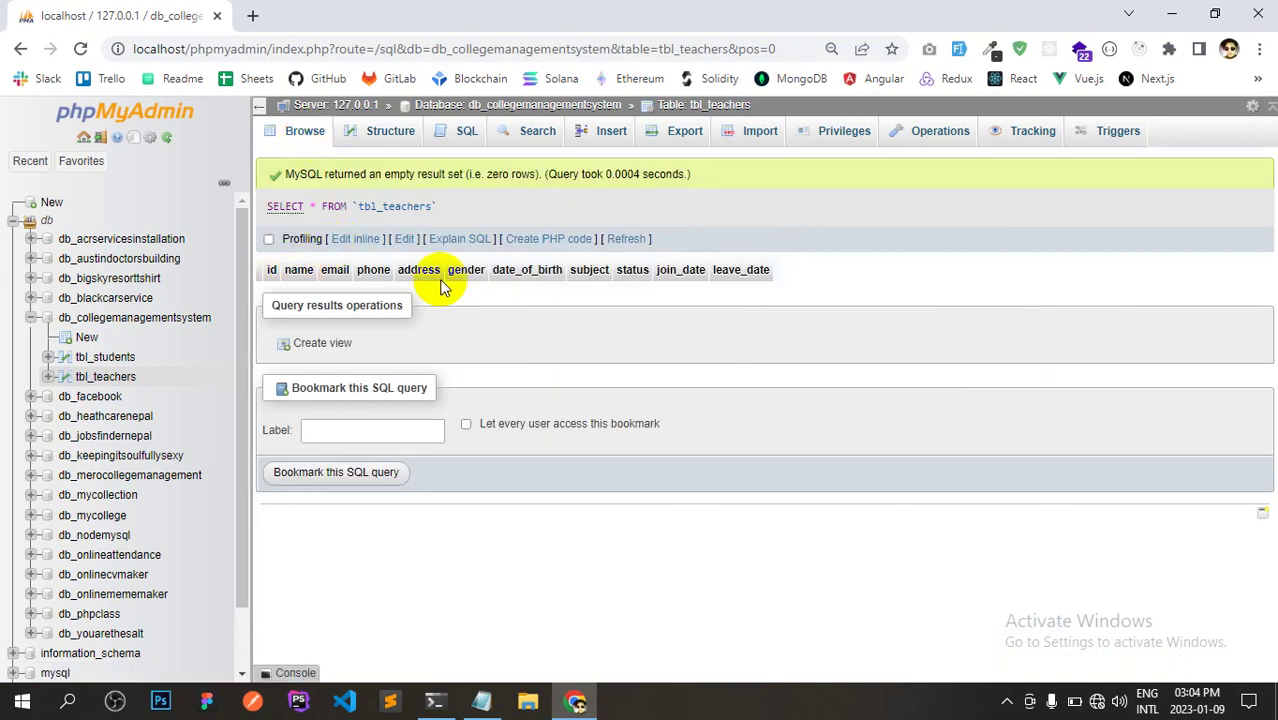
{"action": "left_click_drag", "start_coordinate": [759, 271], "coordinate": [315, 283]}
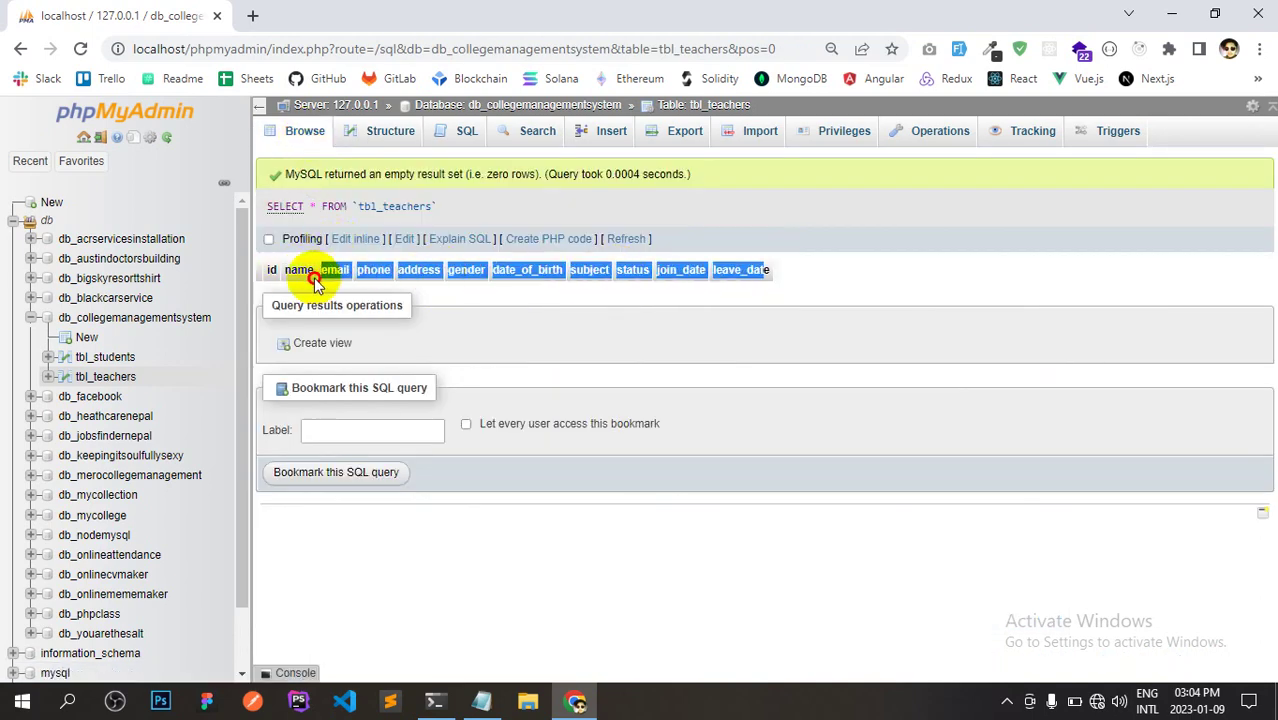
{"action": "left_click", "coordinate": [315, 283]}
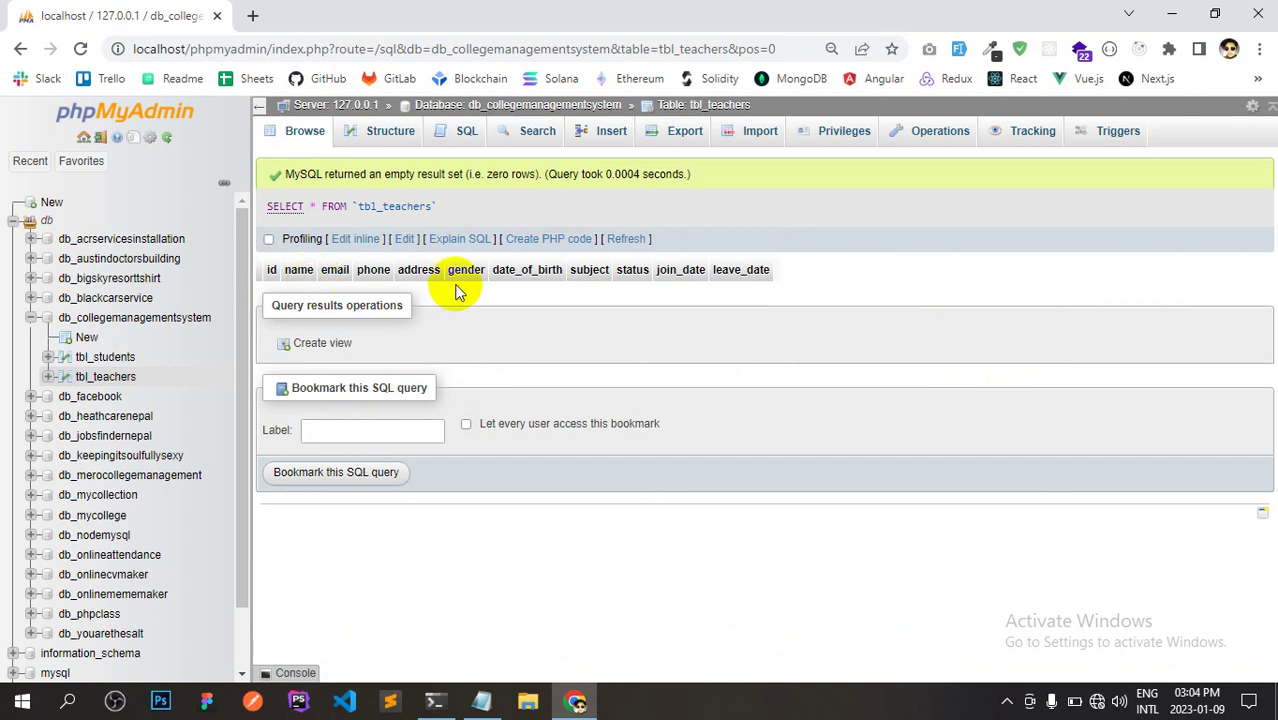
{"action": "left_click", "coordinate": [100, 360]}
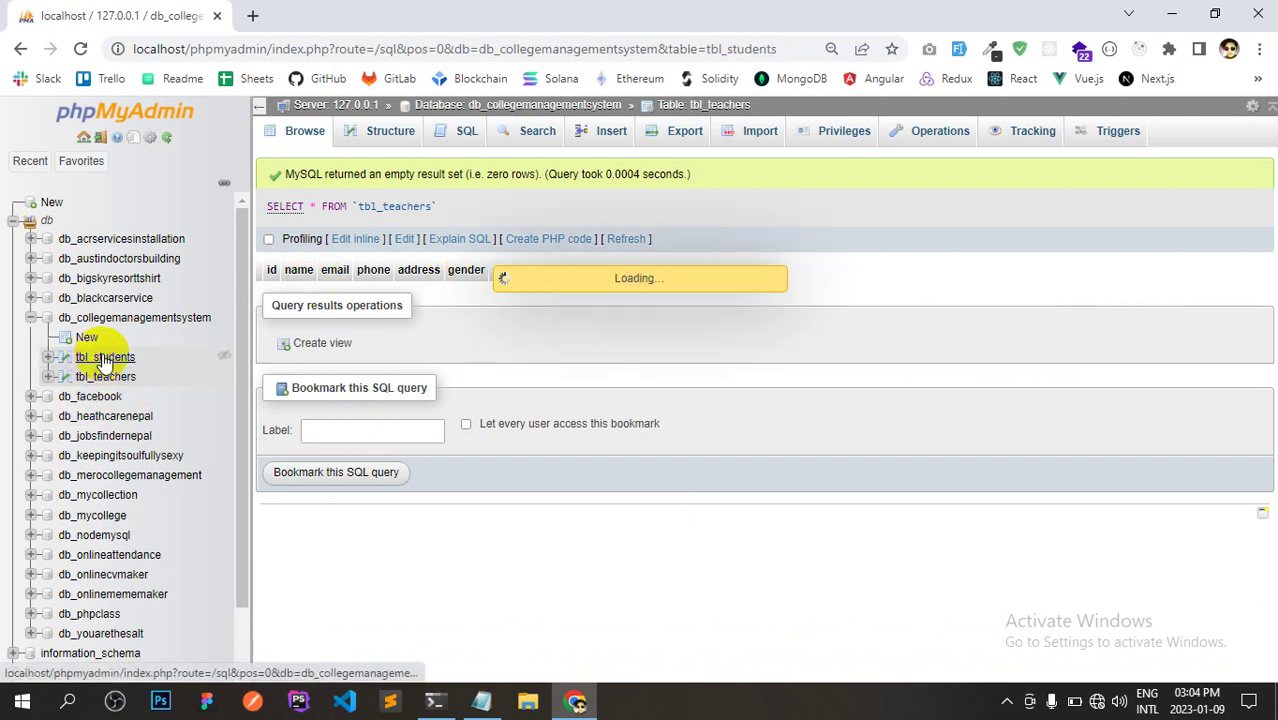
{"action": "left_click", "coordinate": [137, 320]}
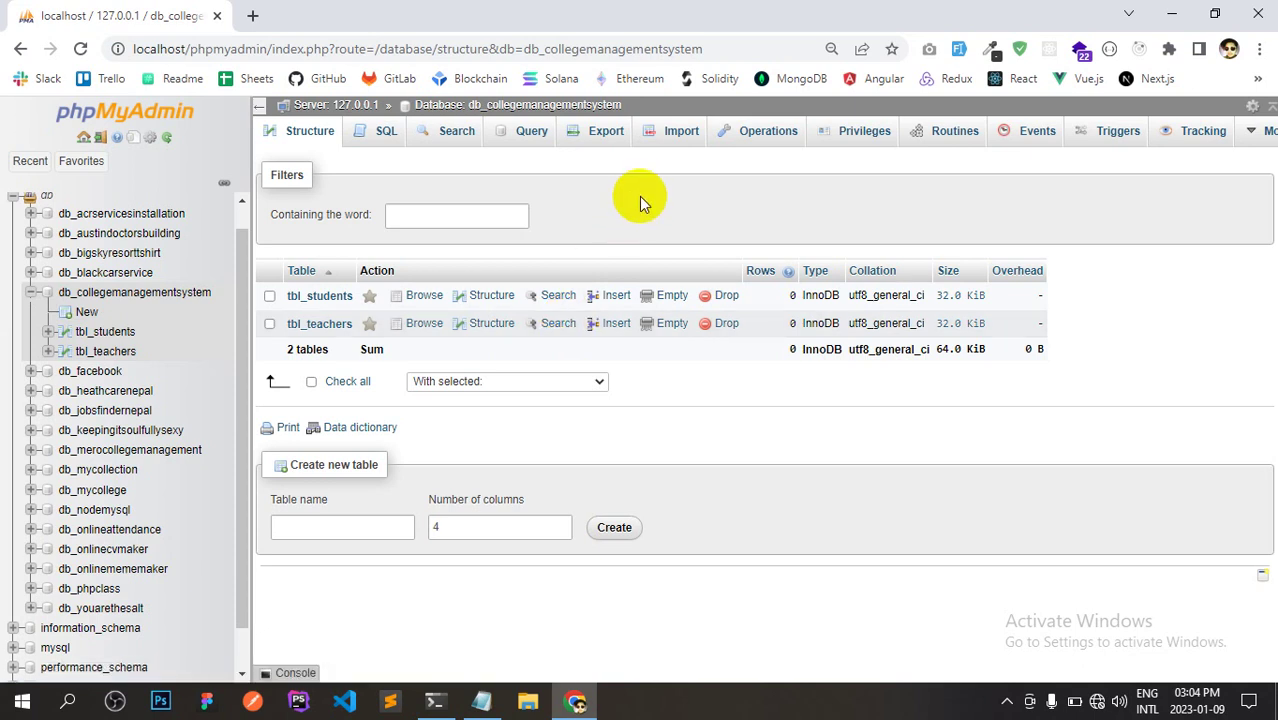
Open the Insert form for adding a new row to tbl_students.
{"action": "left_click", "coordinate": [320, 296]}
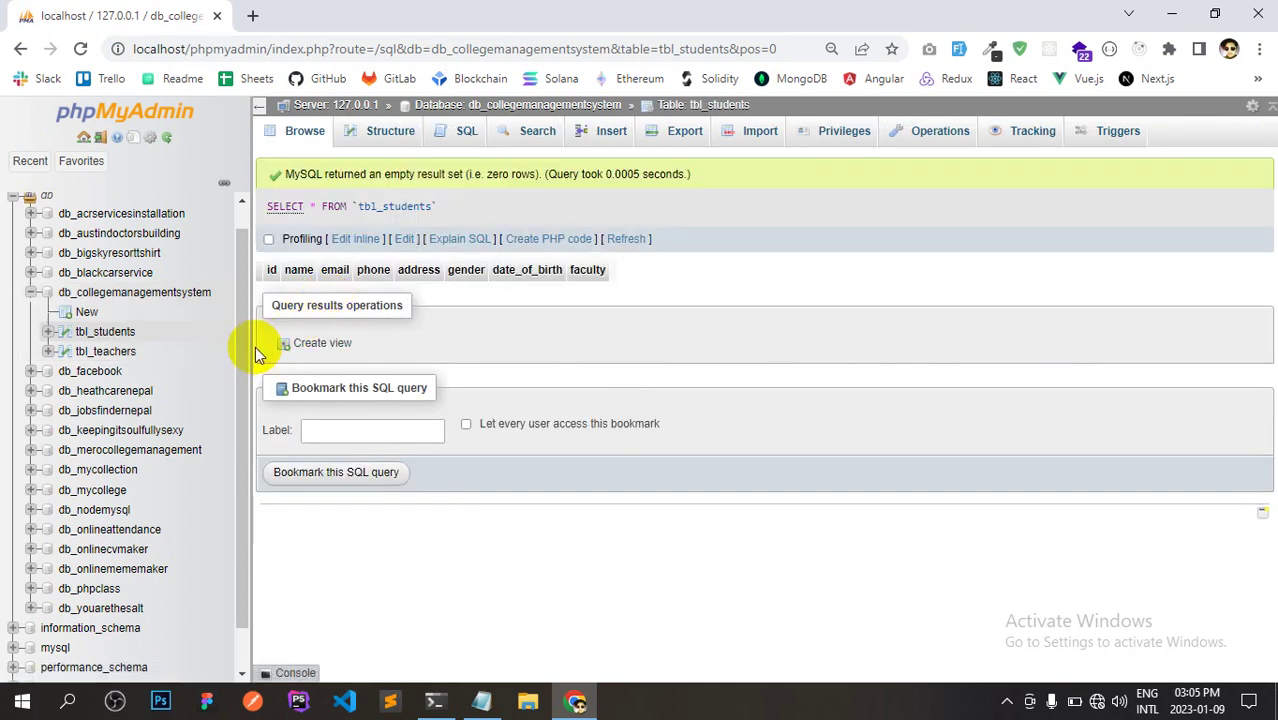
{"action": "left_click_drag", "start_coordinate": [250, 347], "coordinate": [241, 347]}
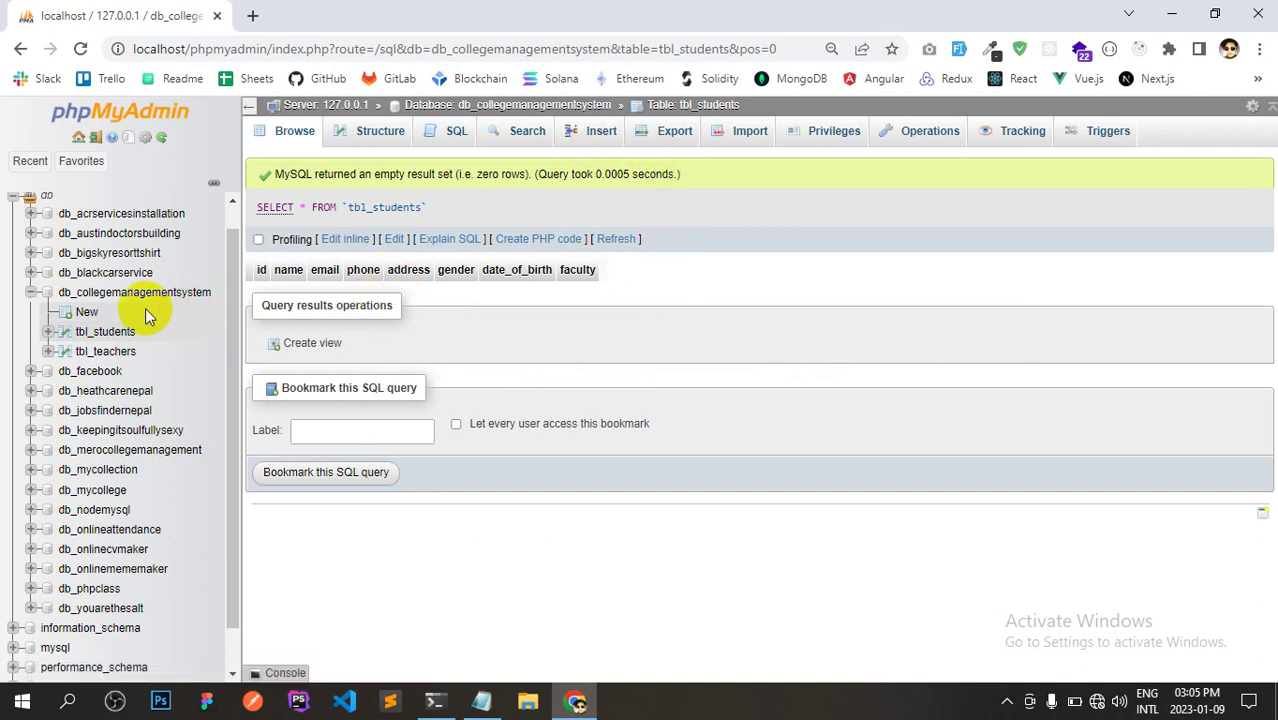
{"action": "left_click", "coordinate": [105, 332]}
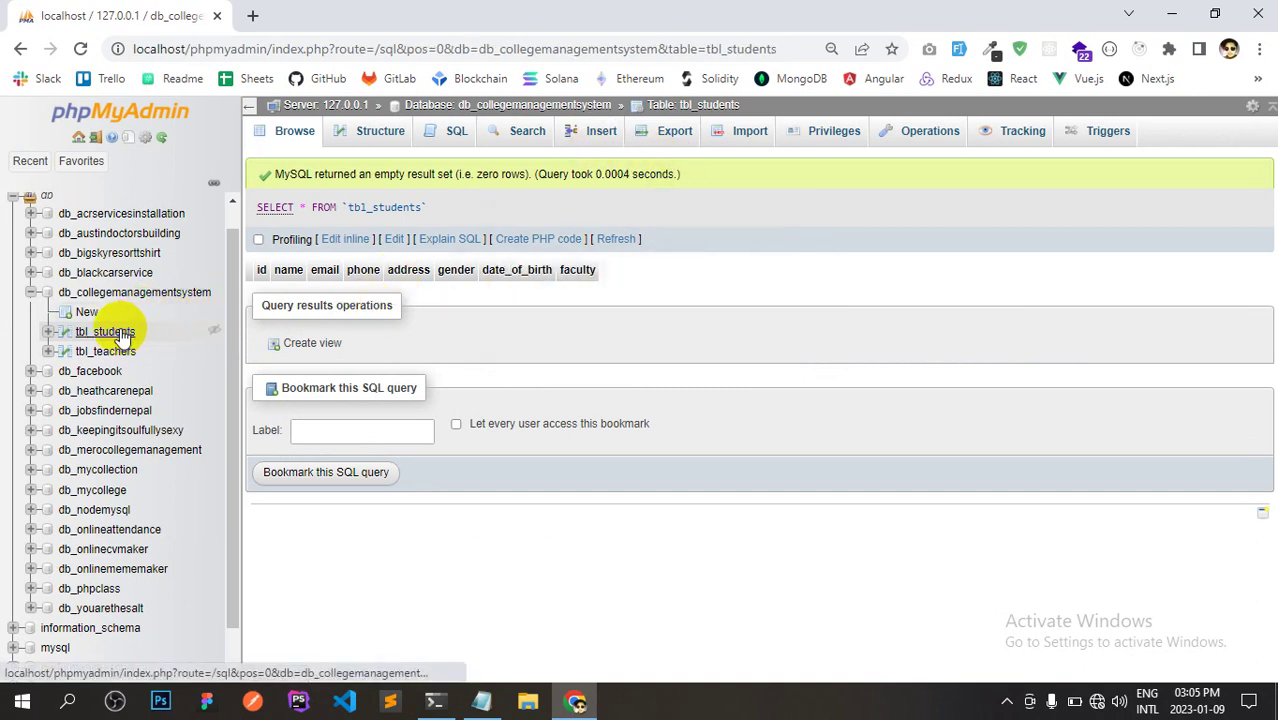
{"action": "left_click", "coordinate": [603, 141]}
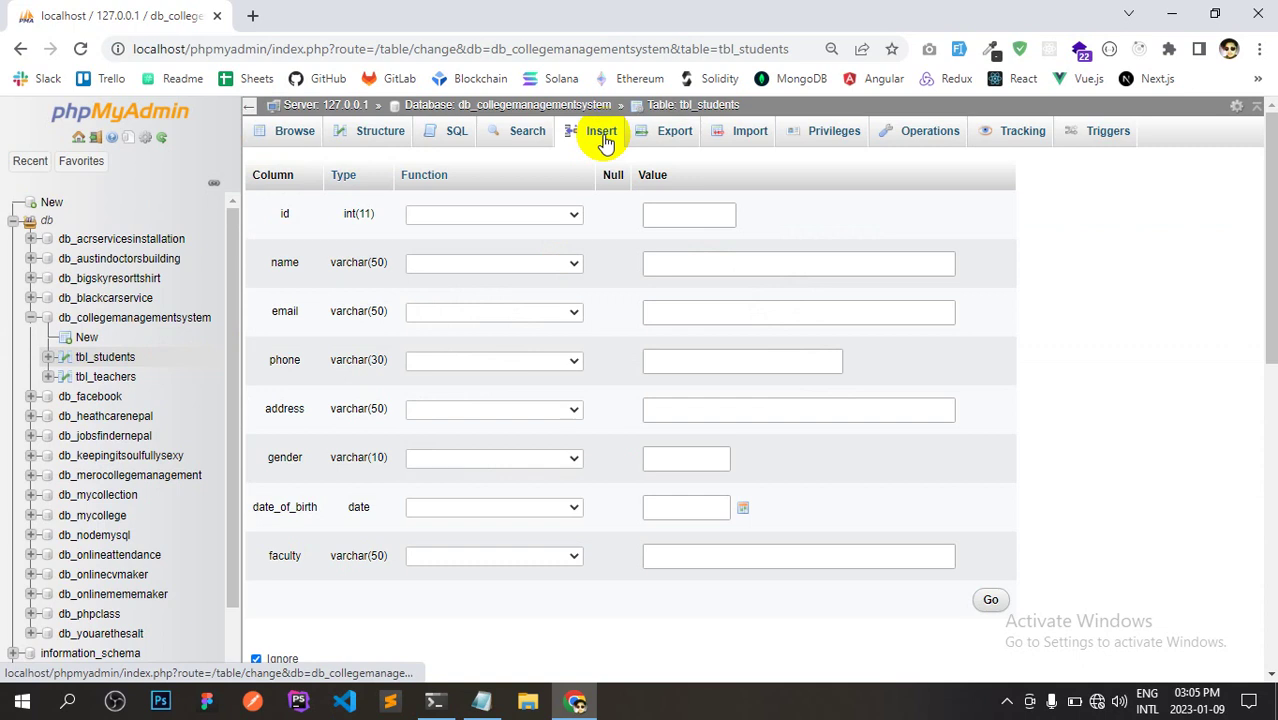
Enter the student's full name and e-mail address in the Insert form.
{"action": "left_click", "coordinate": [666, 207]}
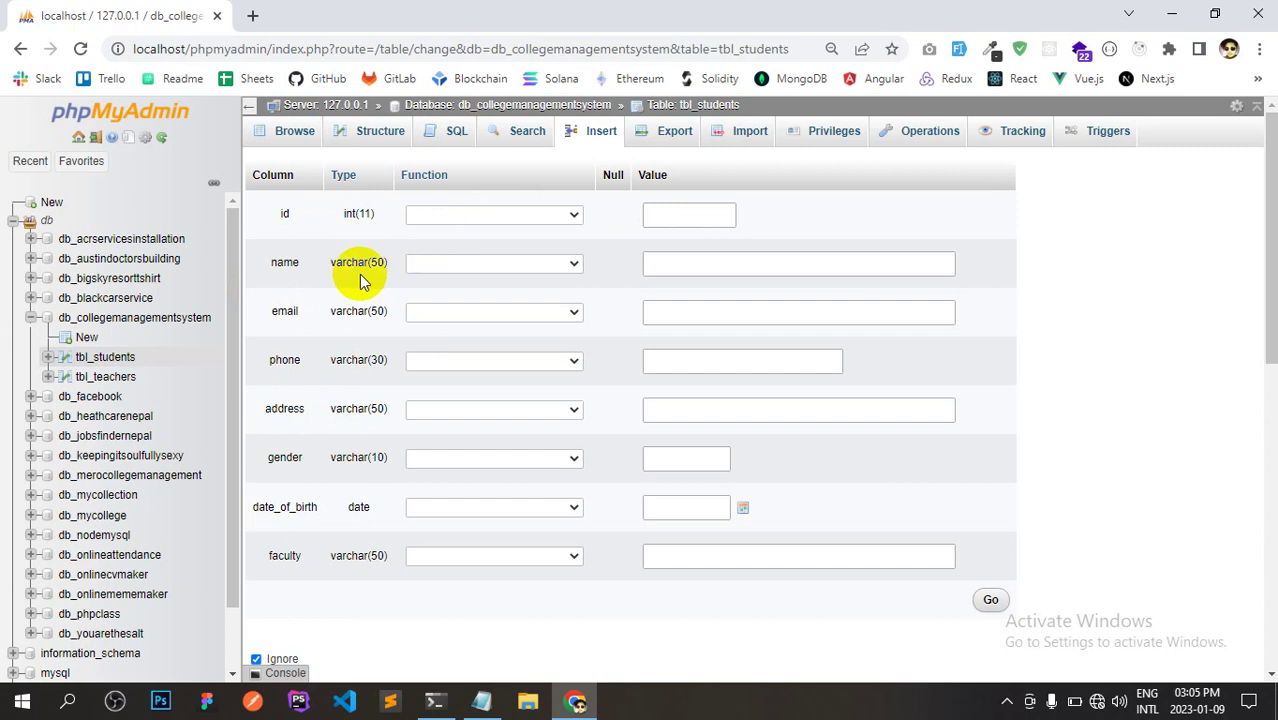
{"action": "left_click", "coordinate": [719, 270]}
{"action": "left_click", "coordinate": [719, 270]}
{"action": "type", "text": "ap"}
{"action": "key", "text": "Tab"}
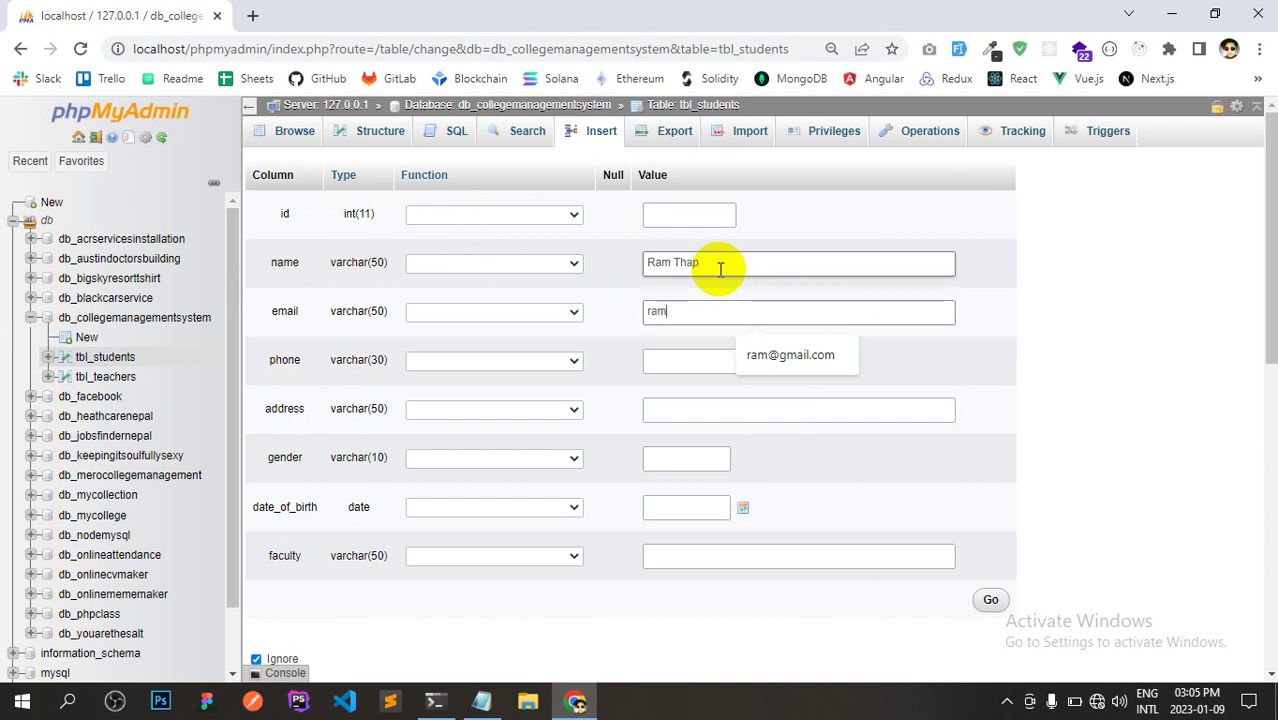
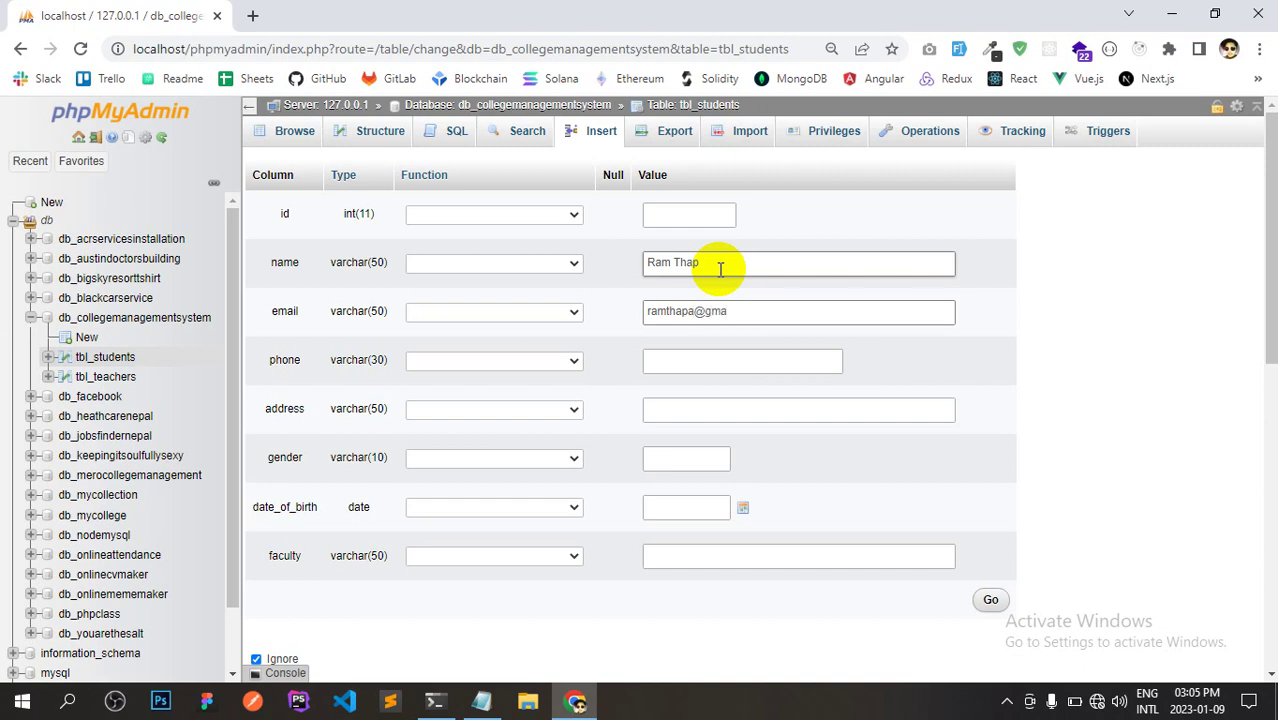
Fill in the student's phone number and postal address.
{"action": "left_click", "coordinate": [727, 359]}
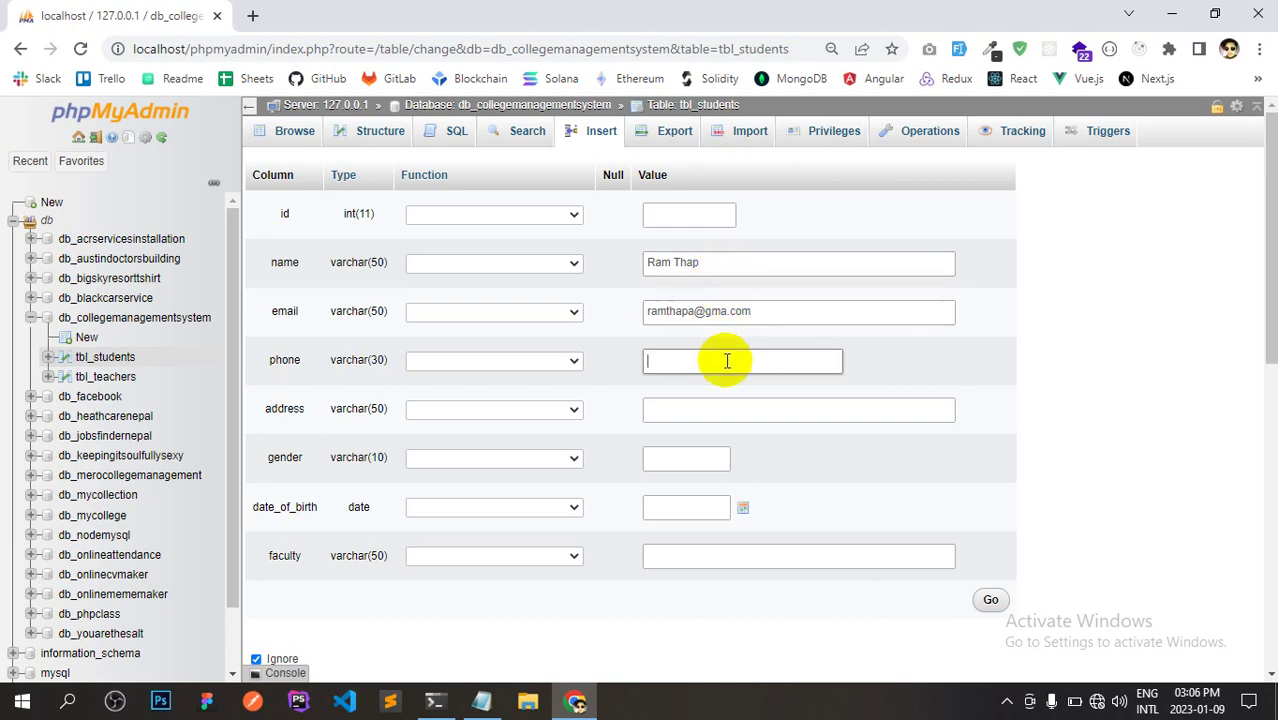
{"action": "type", "text": "+977 9800000000"}
{"action": "left_click", "coordinate": [656, 409]}
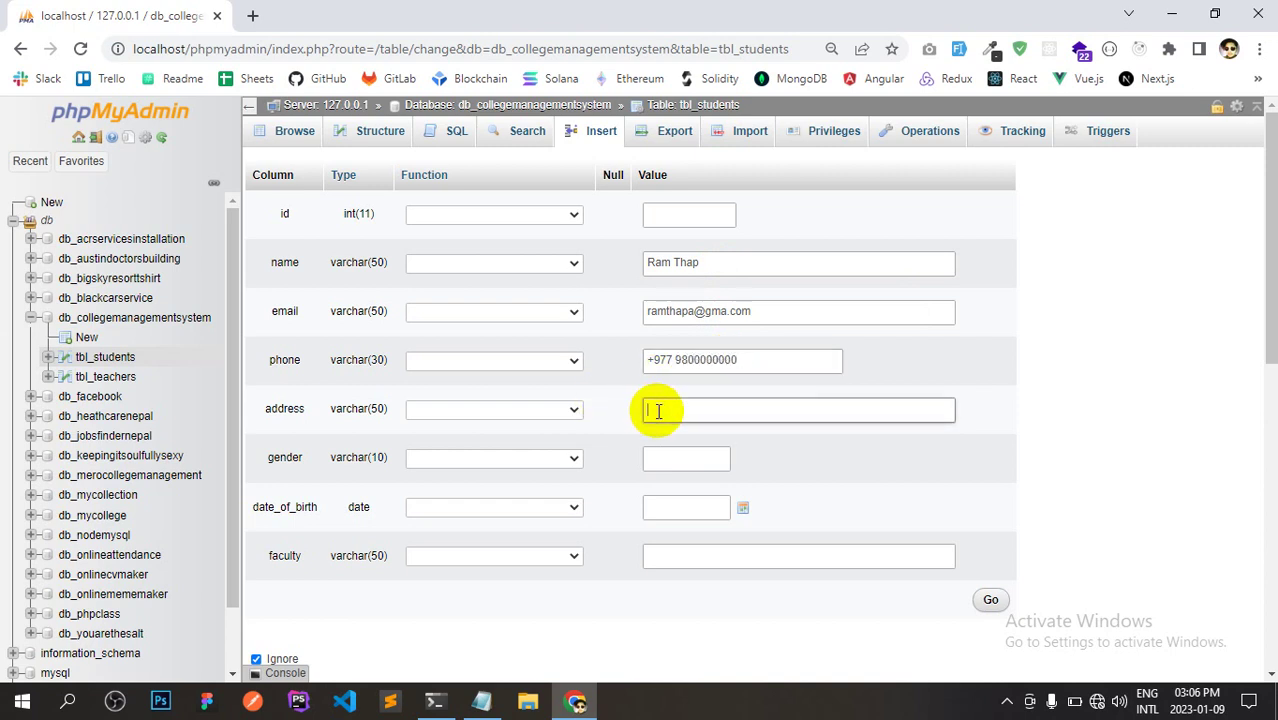
{"action": "type", "text": "Lalitpur"}
{"action": "key", "text": "BackSpace"}
{"action": "key", "text": "BackSpace"}
{"action": "key", "text": "BackSpace"}
{"action": "key", "text": "BackSpace"}
{"action": "key", "text": "BackSpace"}
{"action": "key", "text": "BackSpace"}
{"action": "key", "text": "BackSpace"}
{"action": "key", "text": "BackSpace"}
{"action": "type", "text": "Hattiban, Lalitur"}
{"action": "left_click", "coordinate": [711, 412]}
{"action": "type", "text": "p"}
Set gender to Male and the birth date to 2023-01-12.
{"action": "left_click", "coordinate": [714, 455]}
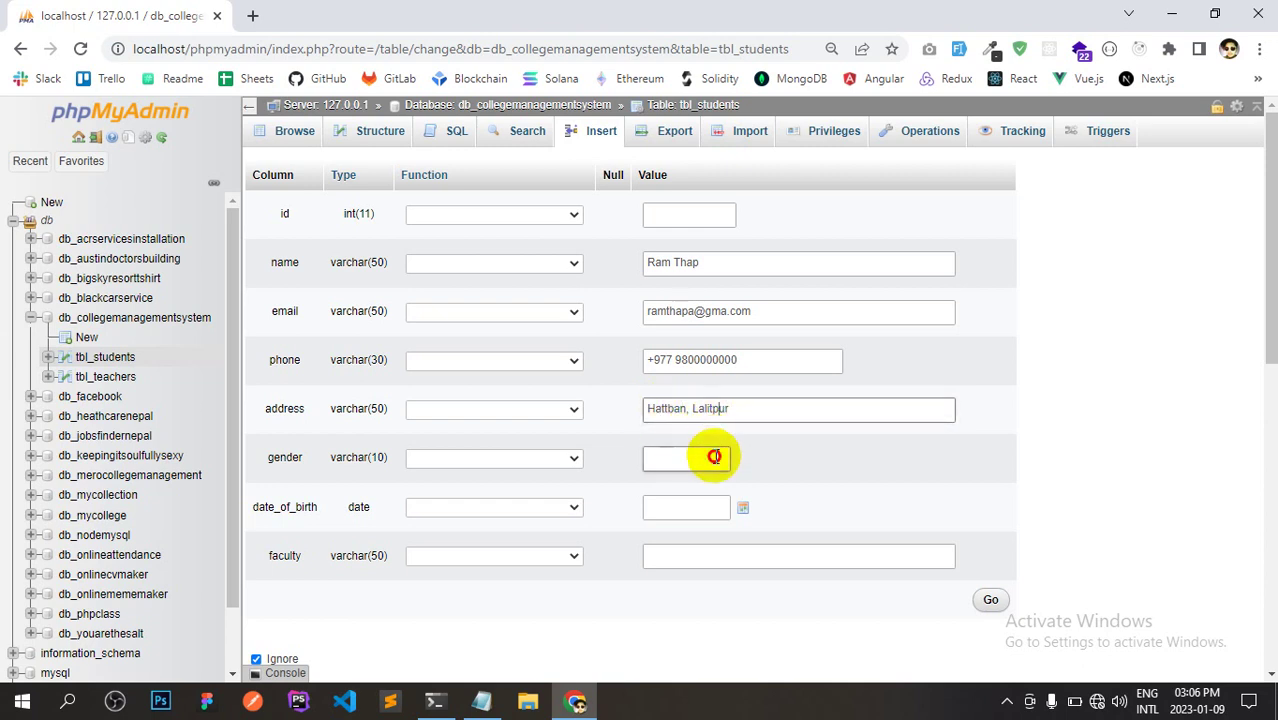
{"action": "type", "text": "Male"}
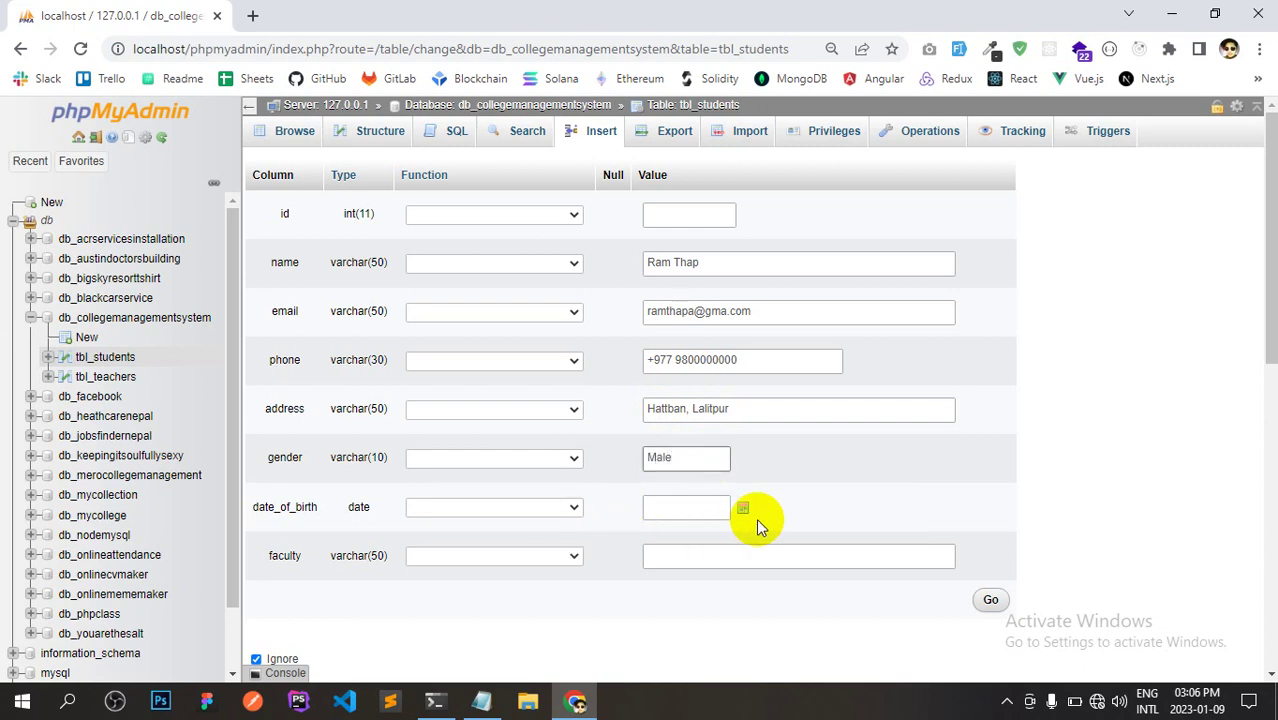
{"action": "left_click", "coordinate": [746, 508]}
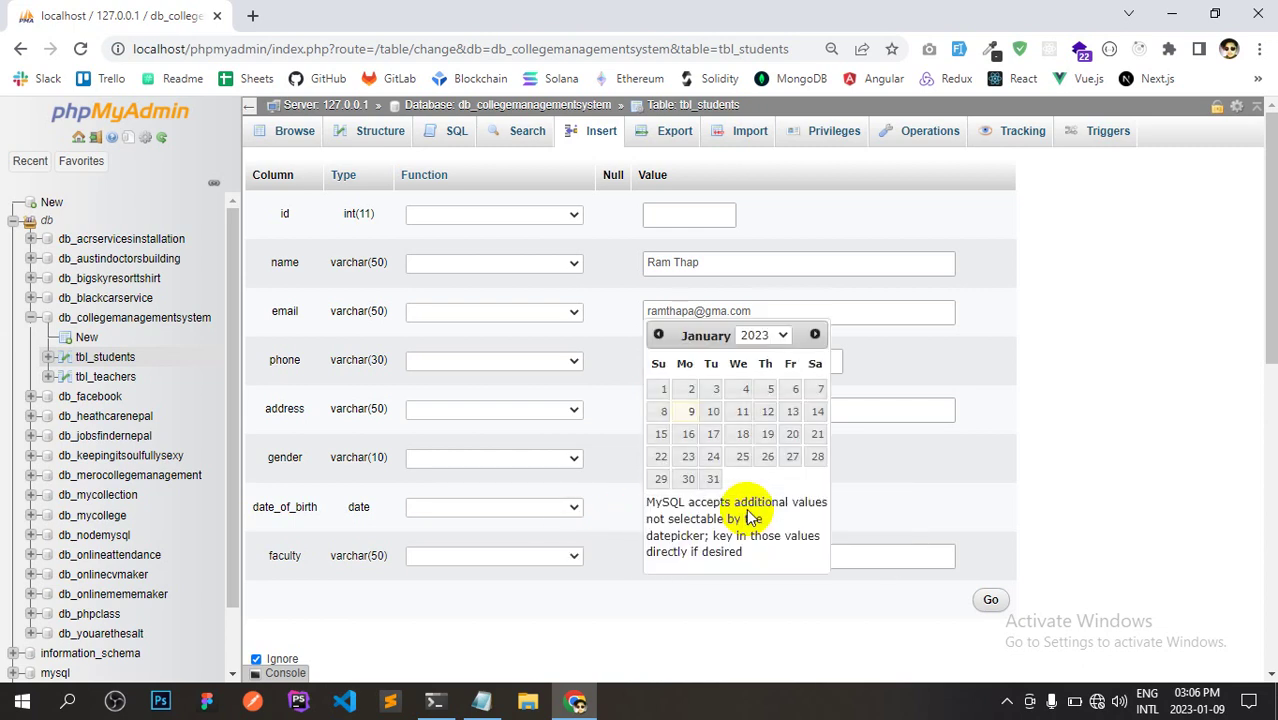
{"action": "left_click", "coordinate": [759, 460]}
{"action": "left_click", "coordinate": [1117, 484]}
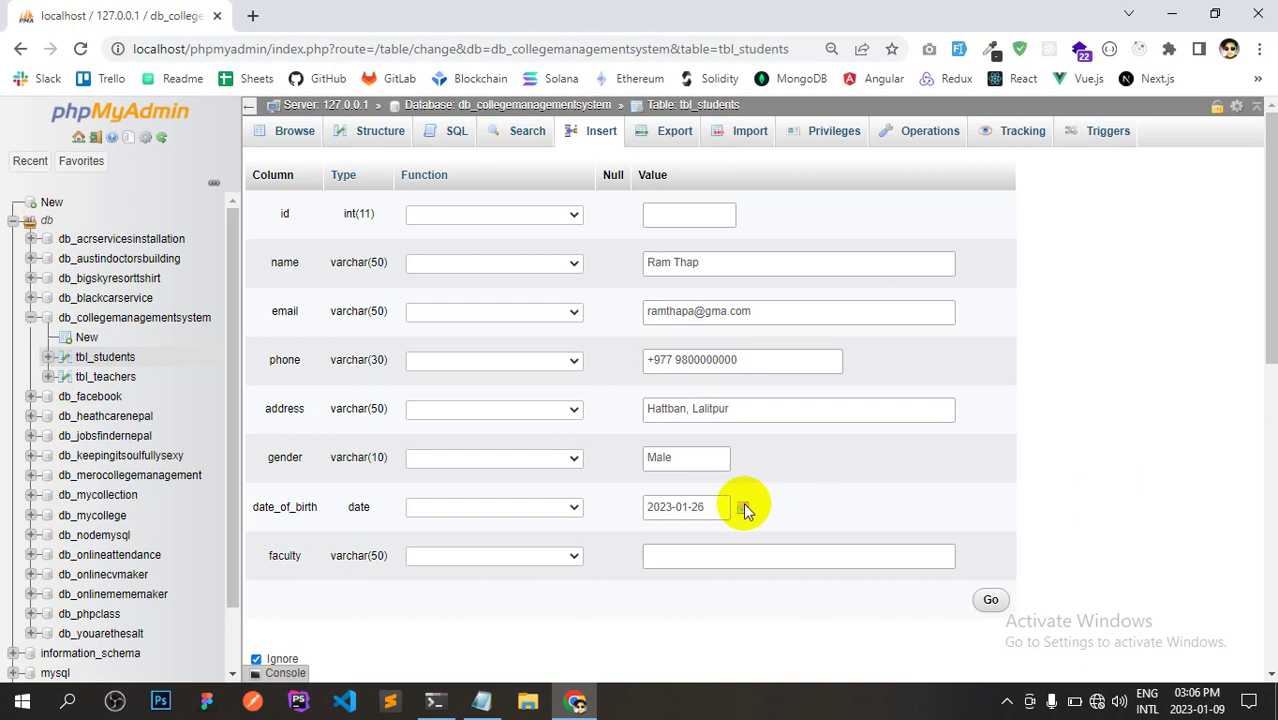
{"action": "left_click", "coordinate": [743, 507]}
{"action": "left_click", "coordinate": [768, 412]}
{"action": "left_click", "coordinate": [1116, 442]}
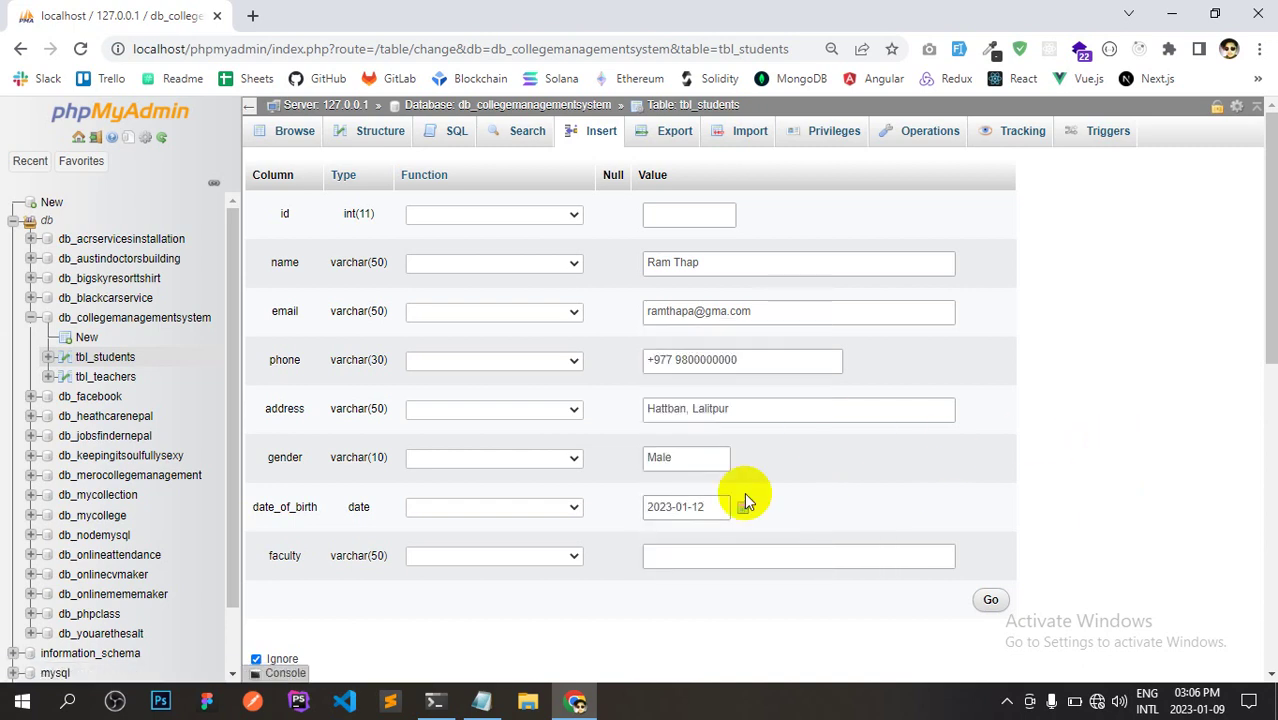
Set faculty to BIT and insert the student row.
{"action": "left_click", "coordinate": [698, 560]}
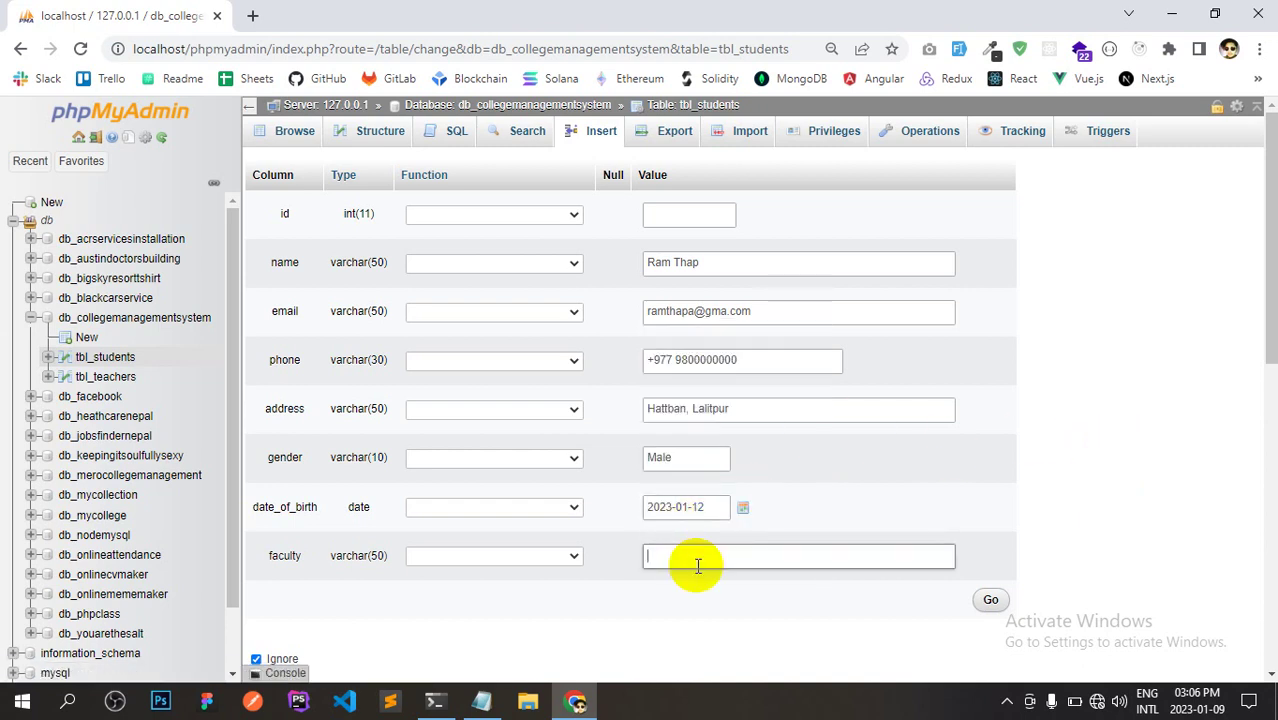
{"action": "type", "text": "BCS"}
{"action": "key", "text": "BackSpace"}
{"action": "key", "text": "BackSpace"}
{"action": "type", "text": "IT"}
{"action": "left_click", "coordinate": [990, 601]}
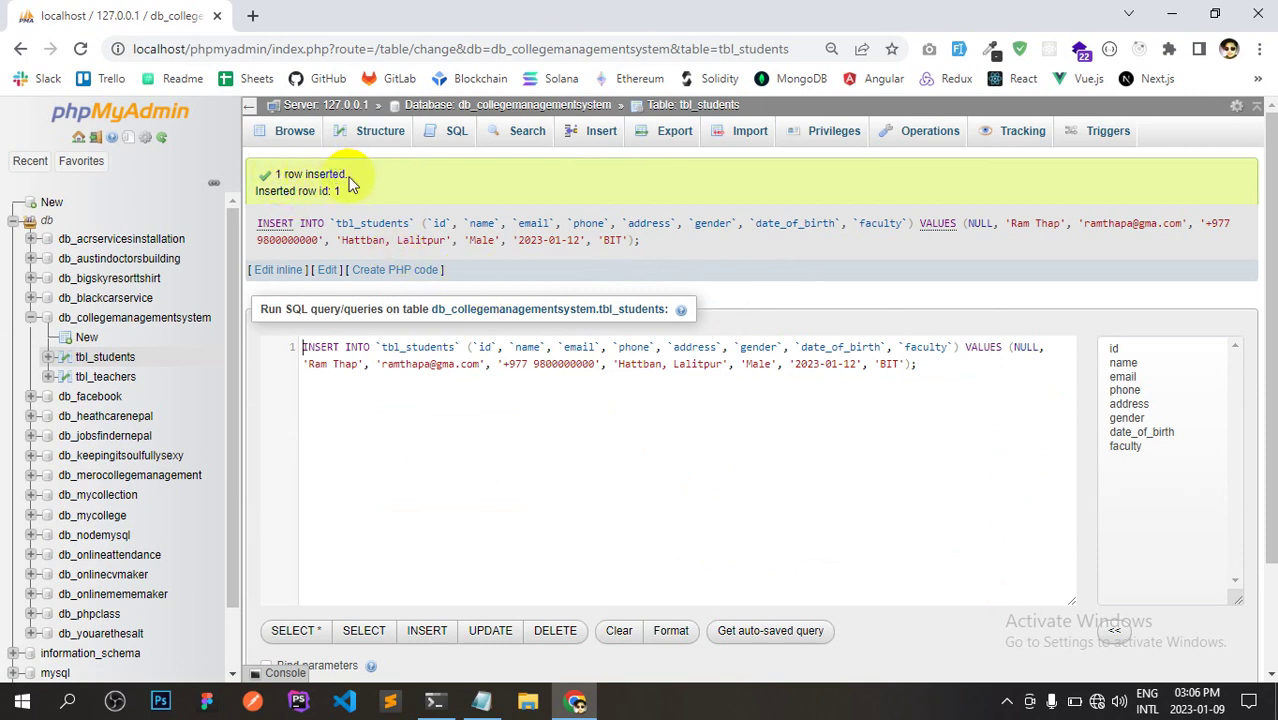
Browse tbl_students and open the student row id 1 for editing.
{"action": "left_click", "coordinate": [298, 140]}
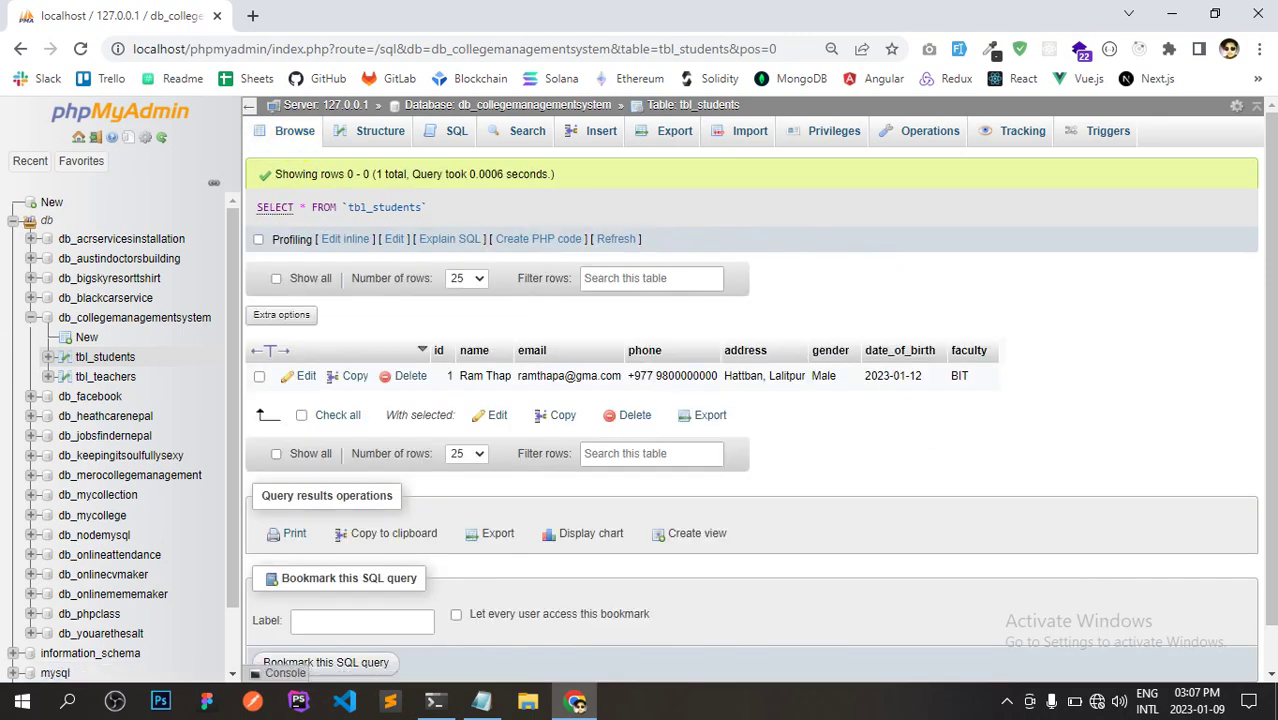
{"action": "left_click", "coordinate": [1270, 352]}
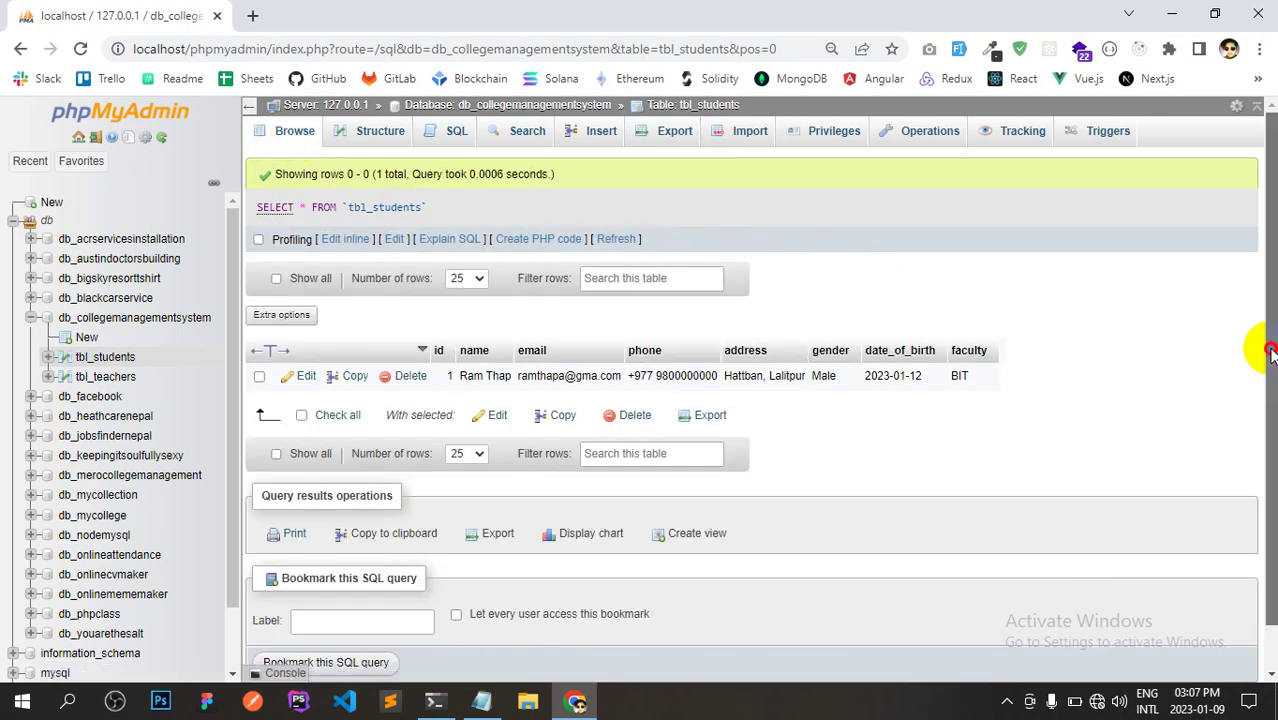
{"action": "left_click_drag", "start_coordinate": [1270, 352], "coordinate": [1262, 372]}
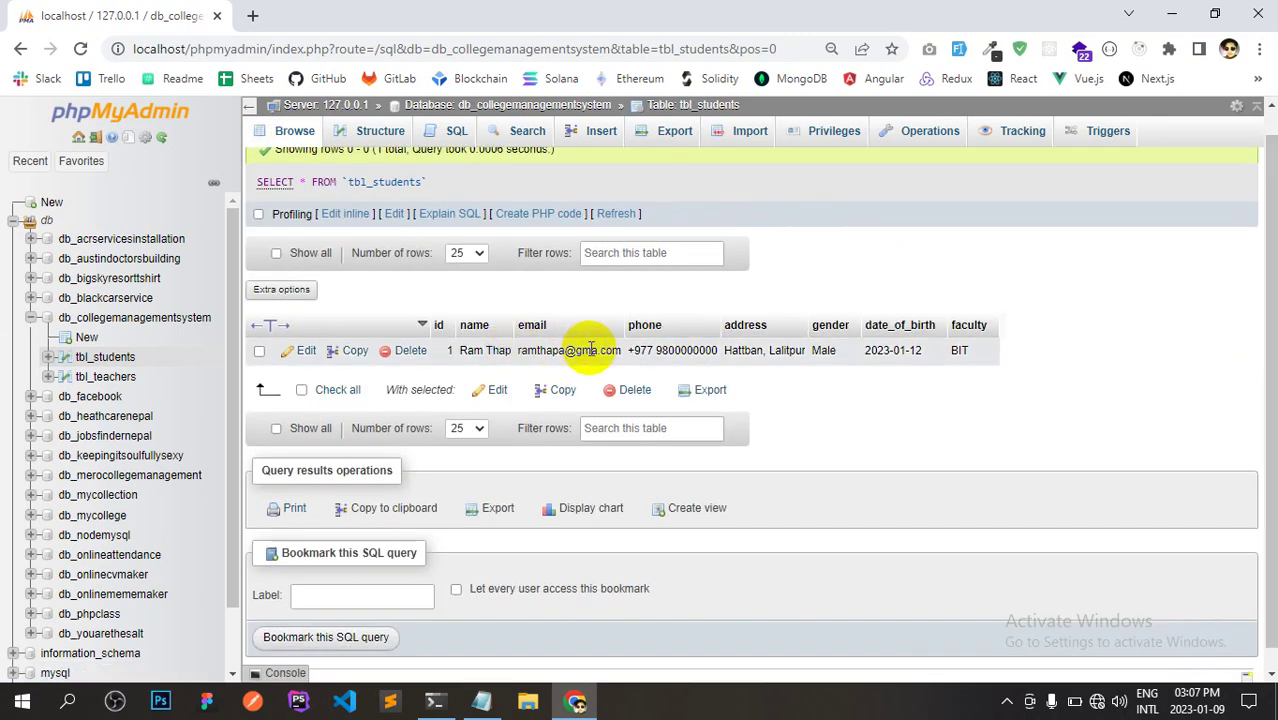
{"action": "mouse_move", "coordinate": [476, 325]}
{"action": "left_mouse_down"}
{"action": "mouse_move", "coordinate": [571, 326]}
{"action": "mouse_move", "coordinate": [448, 328]}
{"action": "mouse_move", "coordinate": [468, 326]}
{"action": "left_mouse_up"}
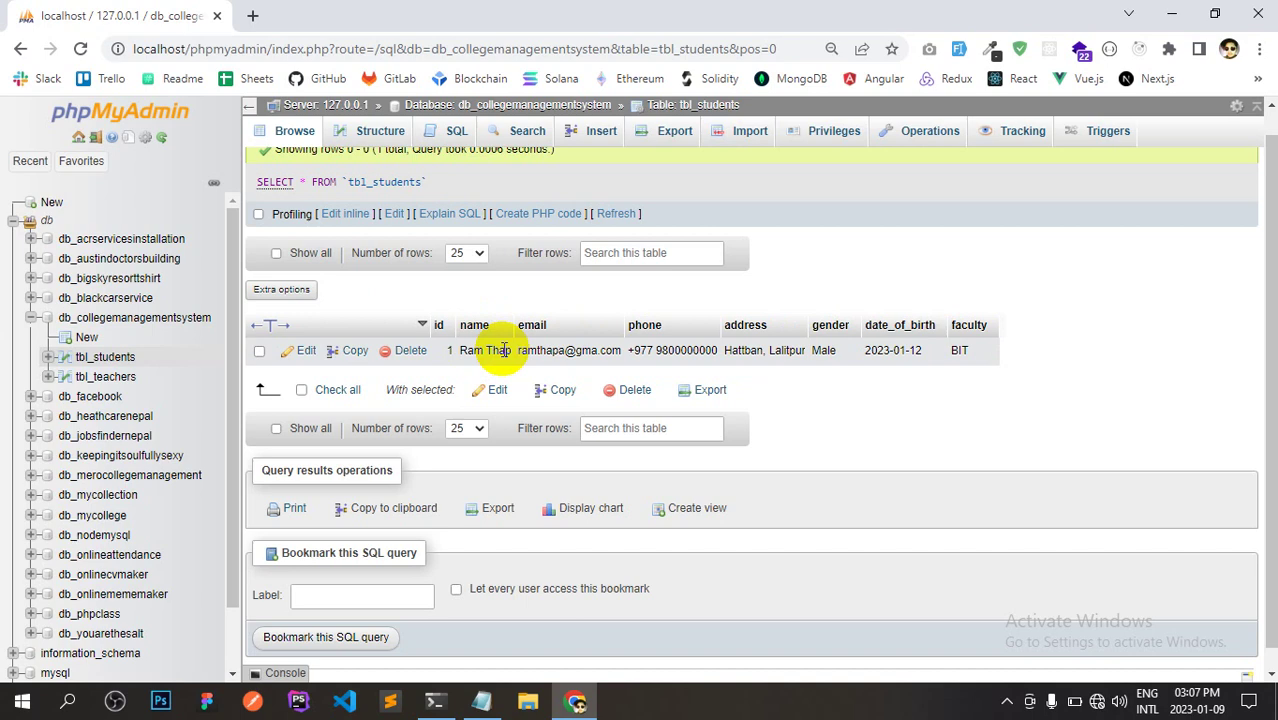
{"action": "left_click", "coordinate": [305, 352]}
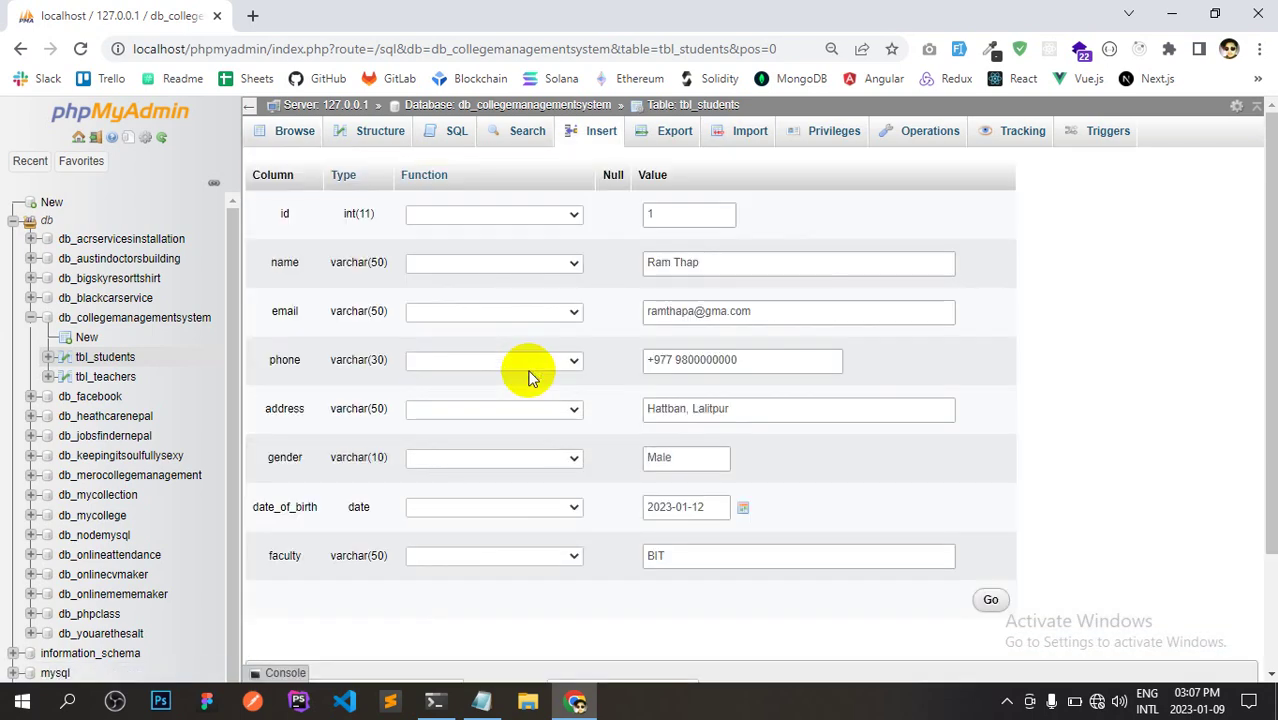
Append the missing letter 'a' to the student's surname and save the row.
{"action": "left_click", "coordinate": [270, 138]}
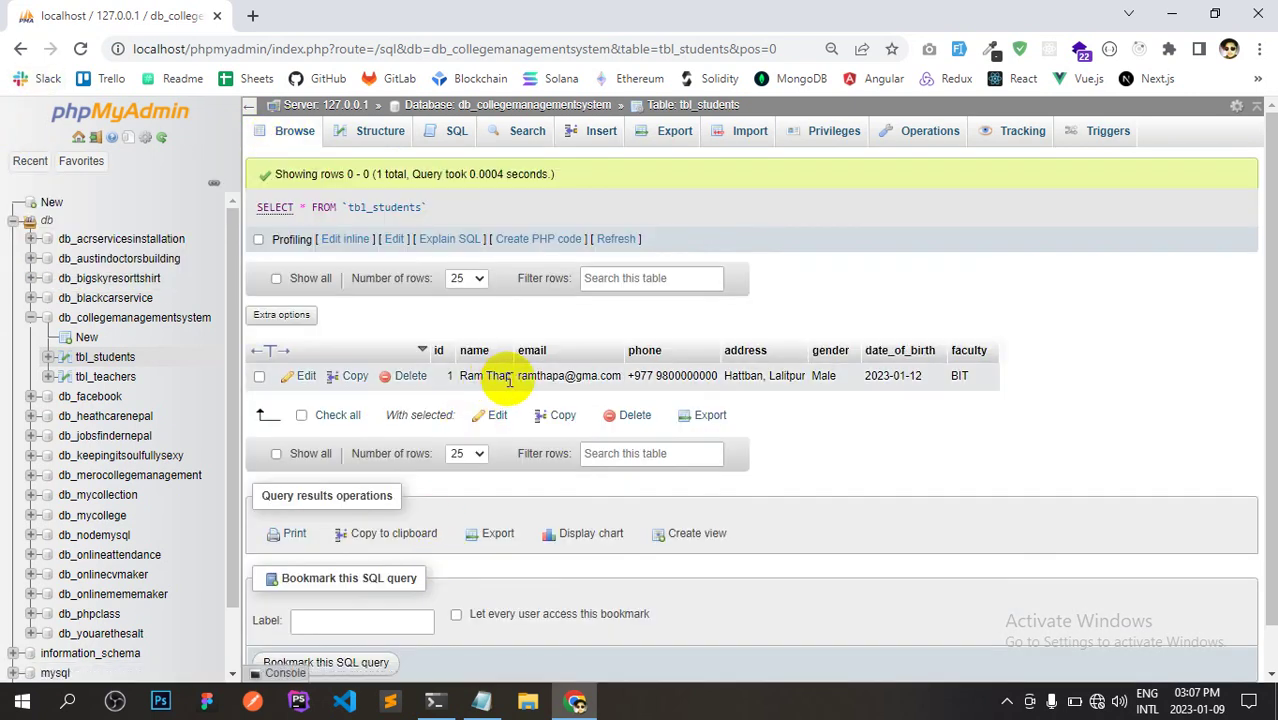
{"action": "left_click", "coordinate": [307, 378]}
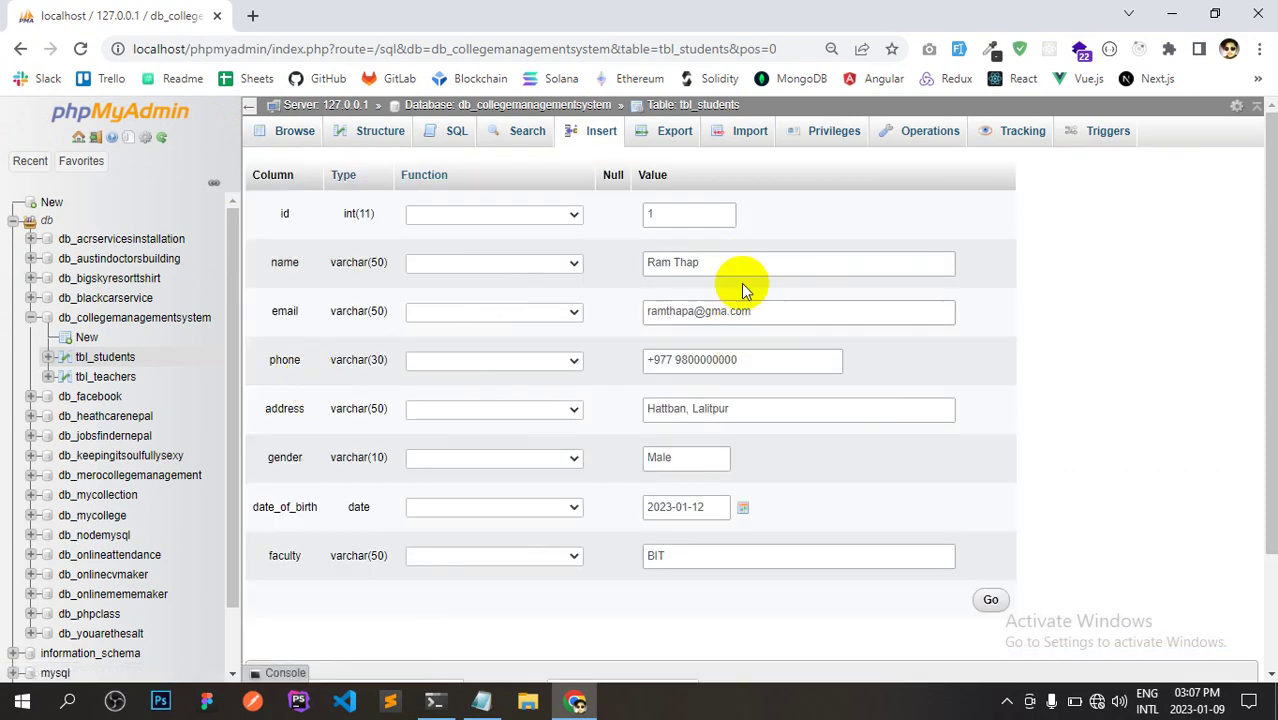
{"action": "left_click", "coordinate": [746, 262]}
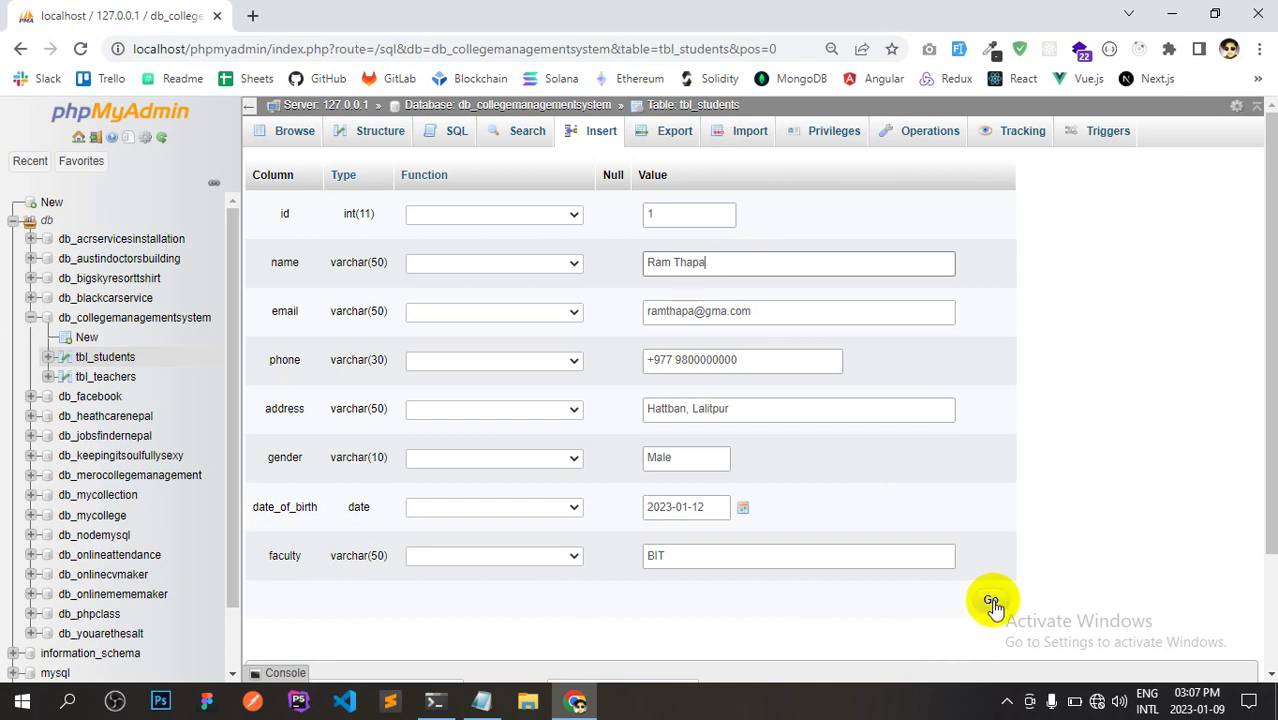
{"action": "left_click", "coordinate": [991, 601]}
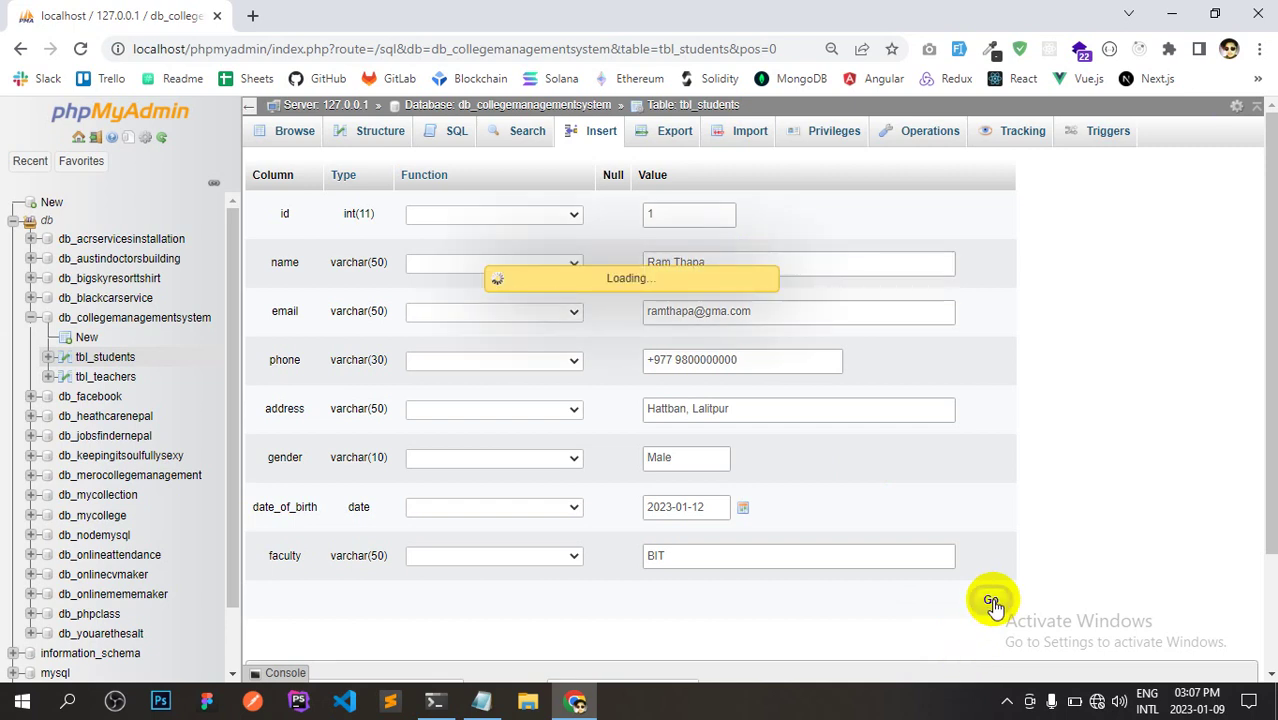
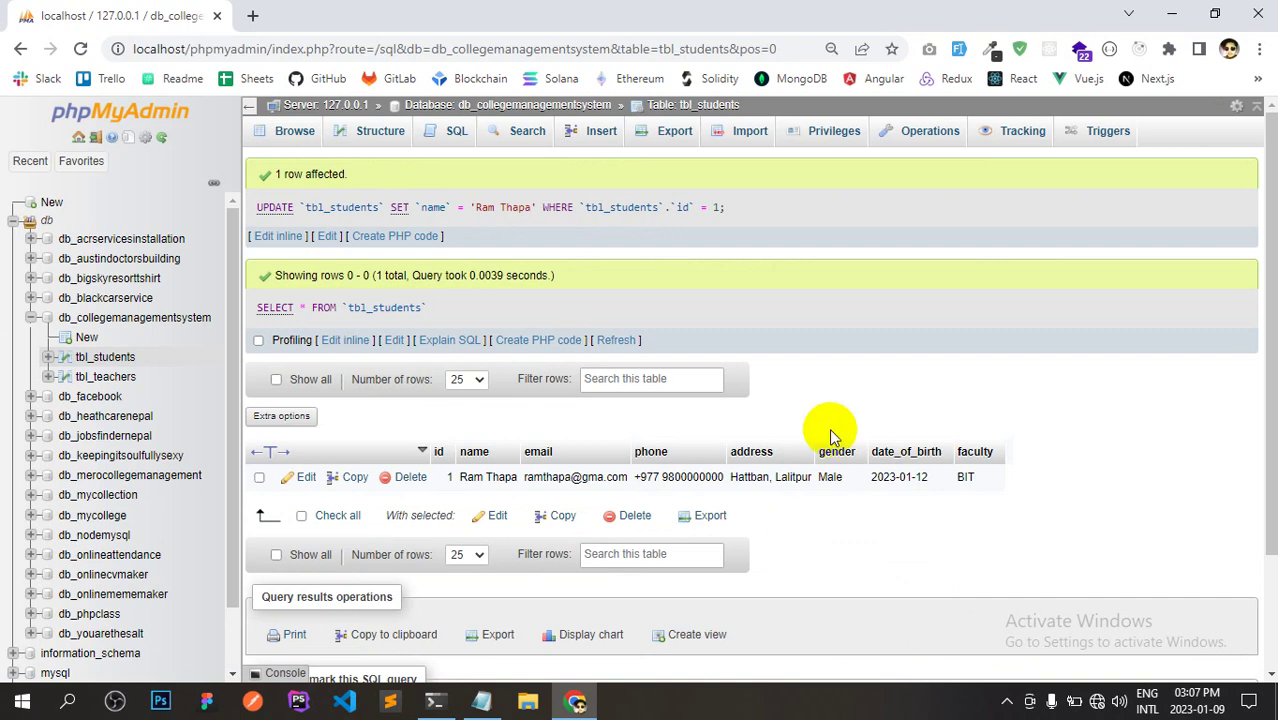
Start a new tbl_students row and enter the student's name and e-mail address.
{"action": "left_click", "coordinate": [606, 140]}
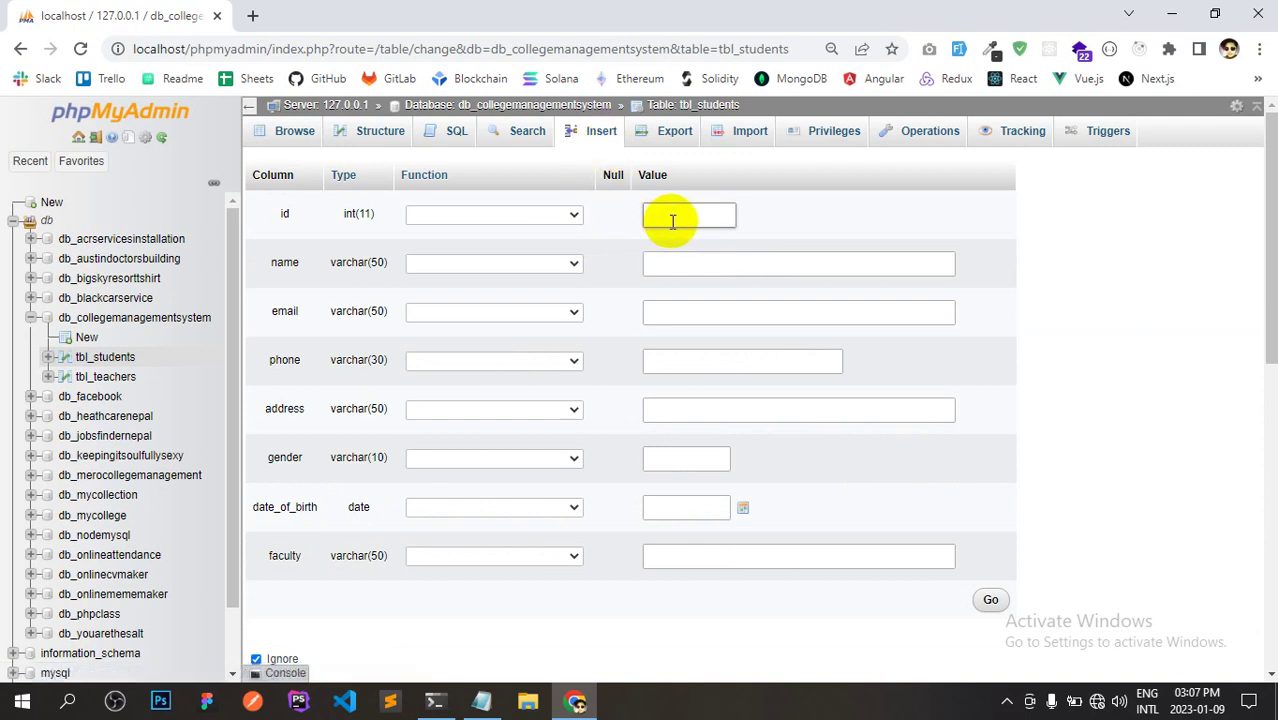
{"action": "left_click", "coordinate": [679, 258]}
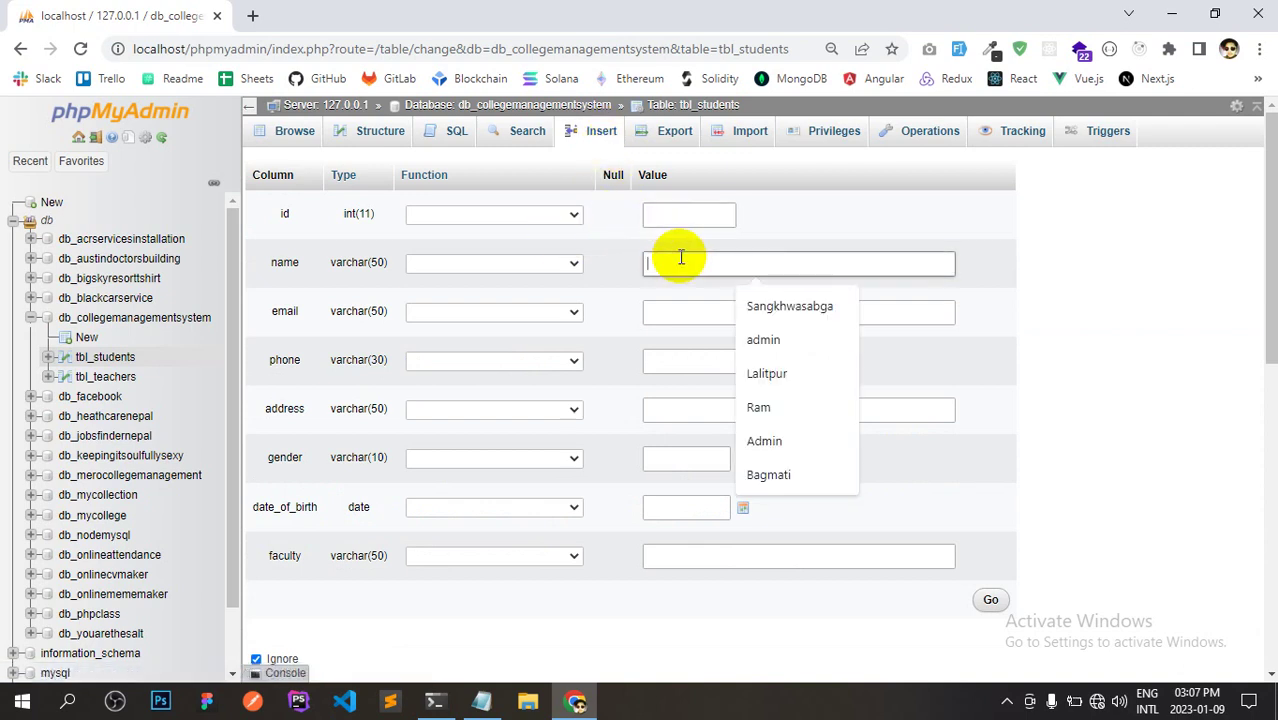
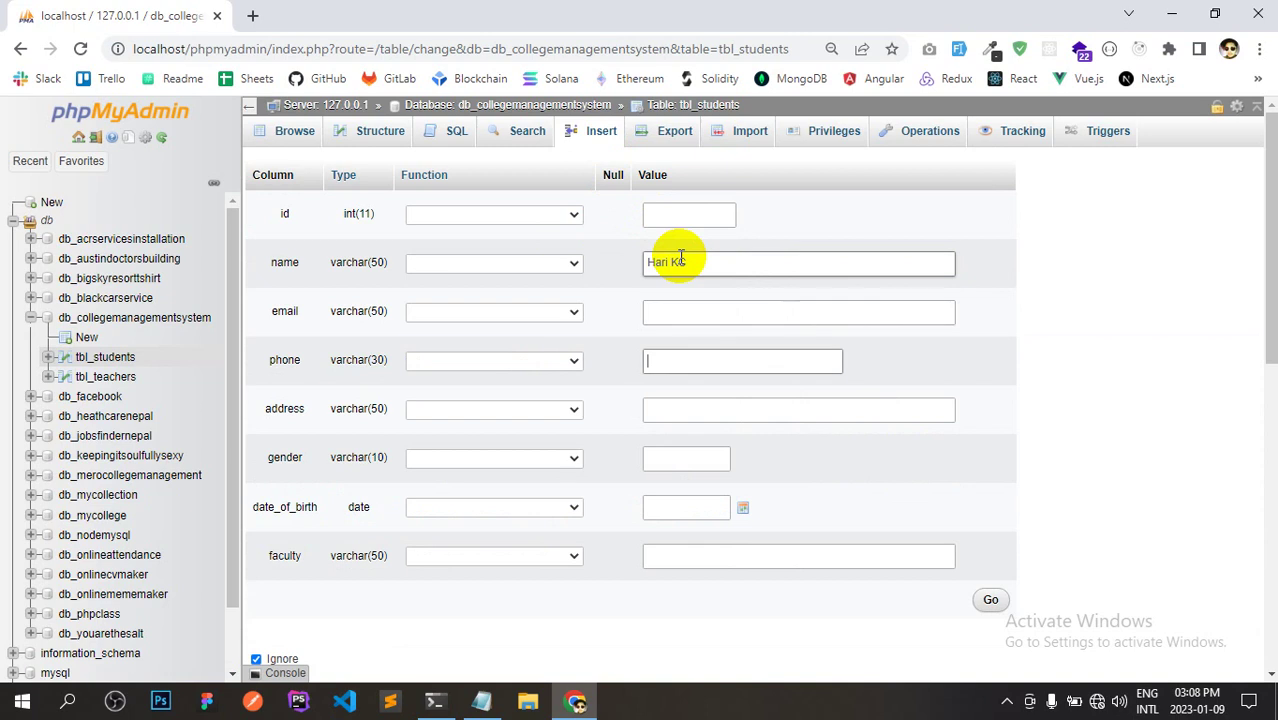
{"action": "left_click", "coordinate": [685, 310]}
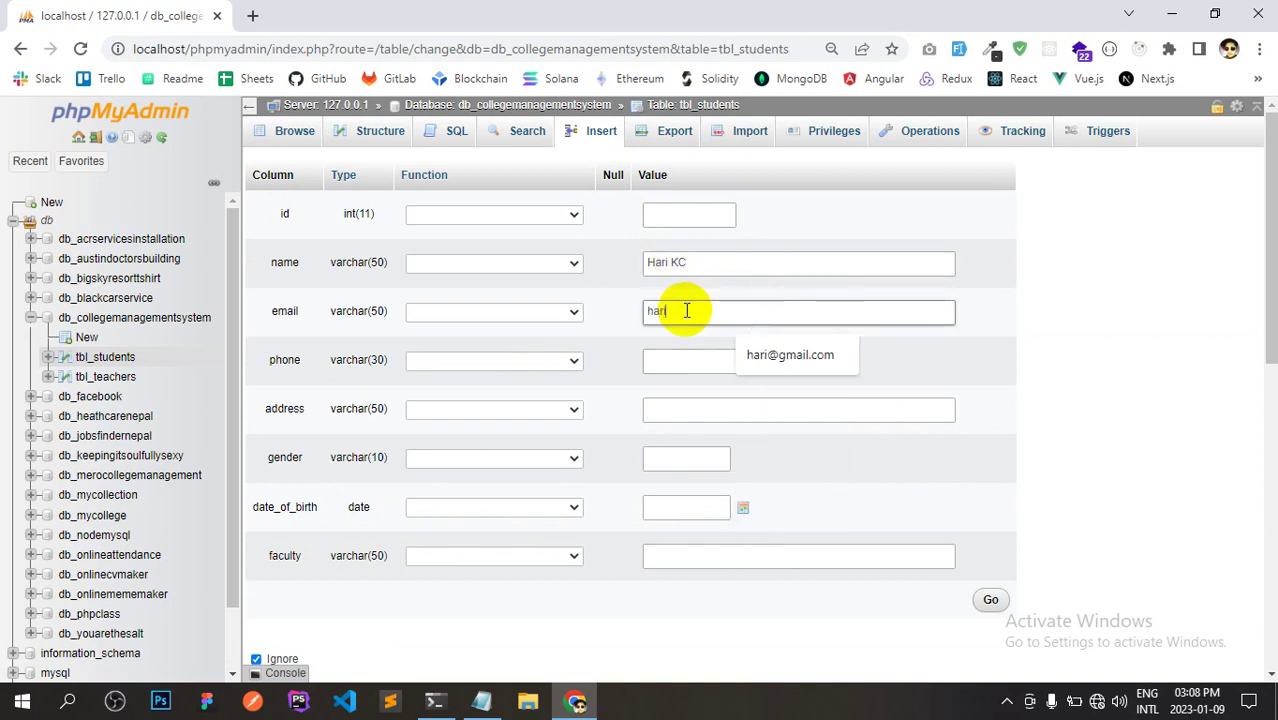
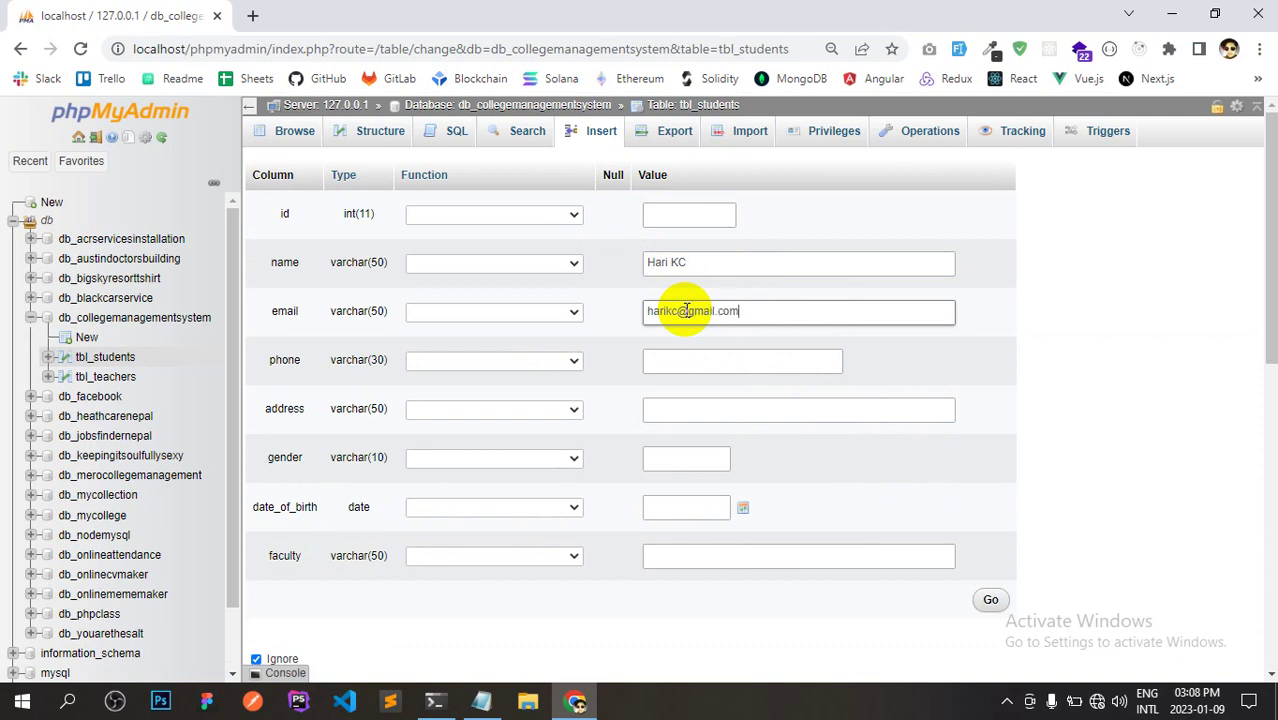
Enter the student's phone number and home address.
{"action": "left_click", "coordinate": [681, 352]}
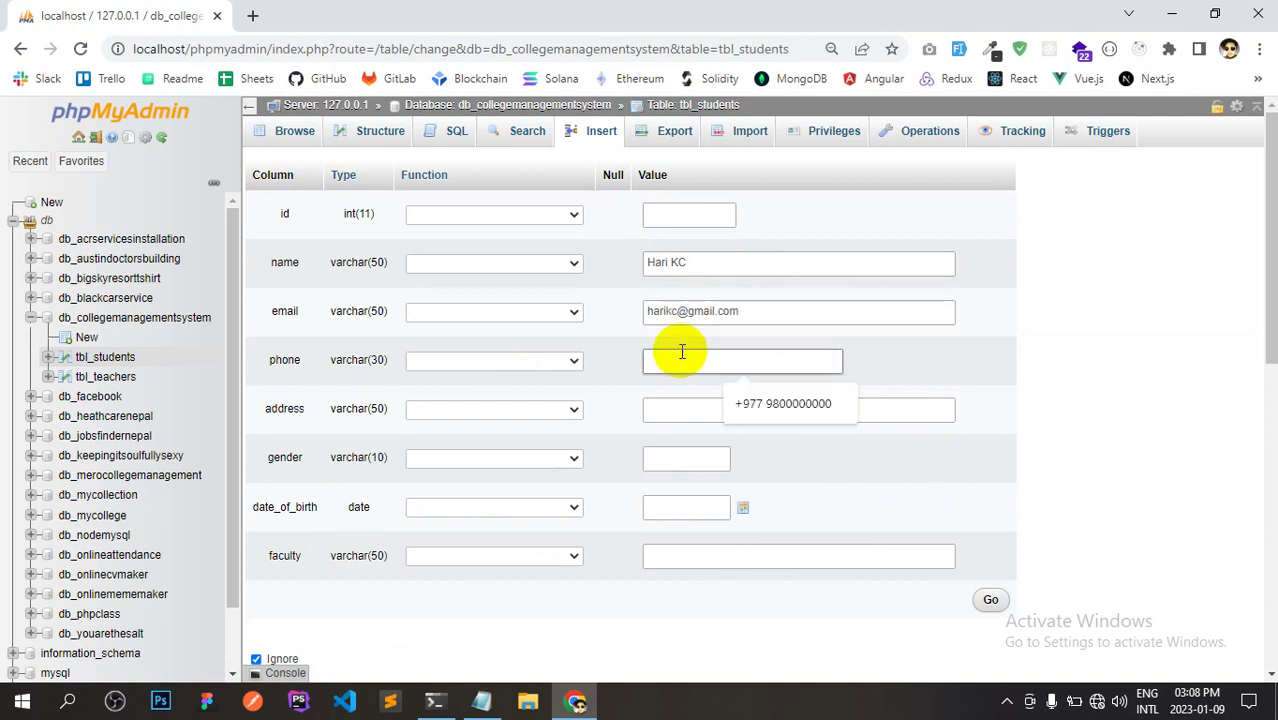
{"action": "type", "text": "9"}
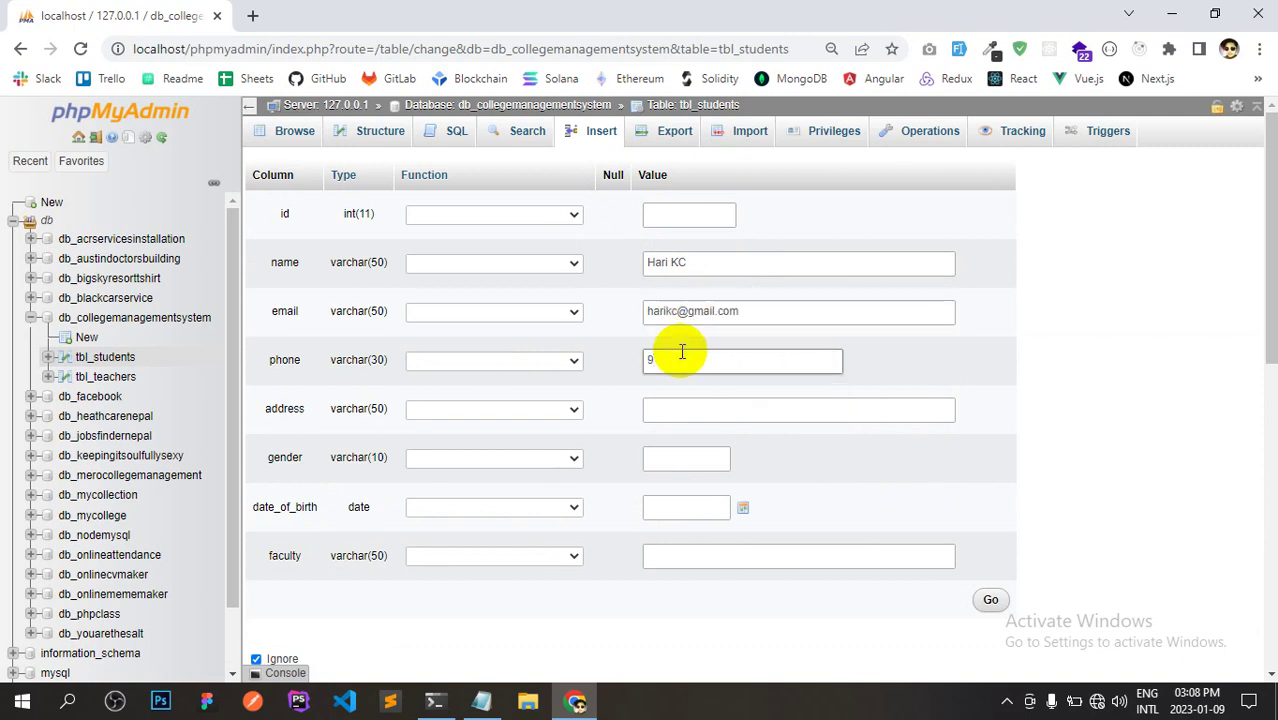
{"action": "key", "text": "BackSpace"}
{"action": "type", "text": "+977"}
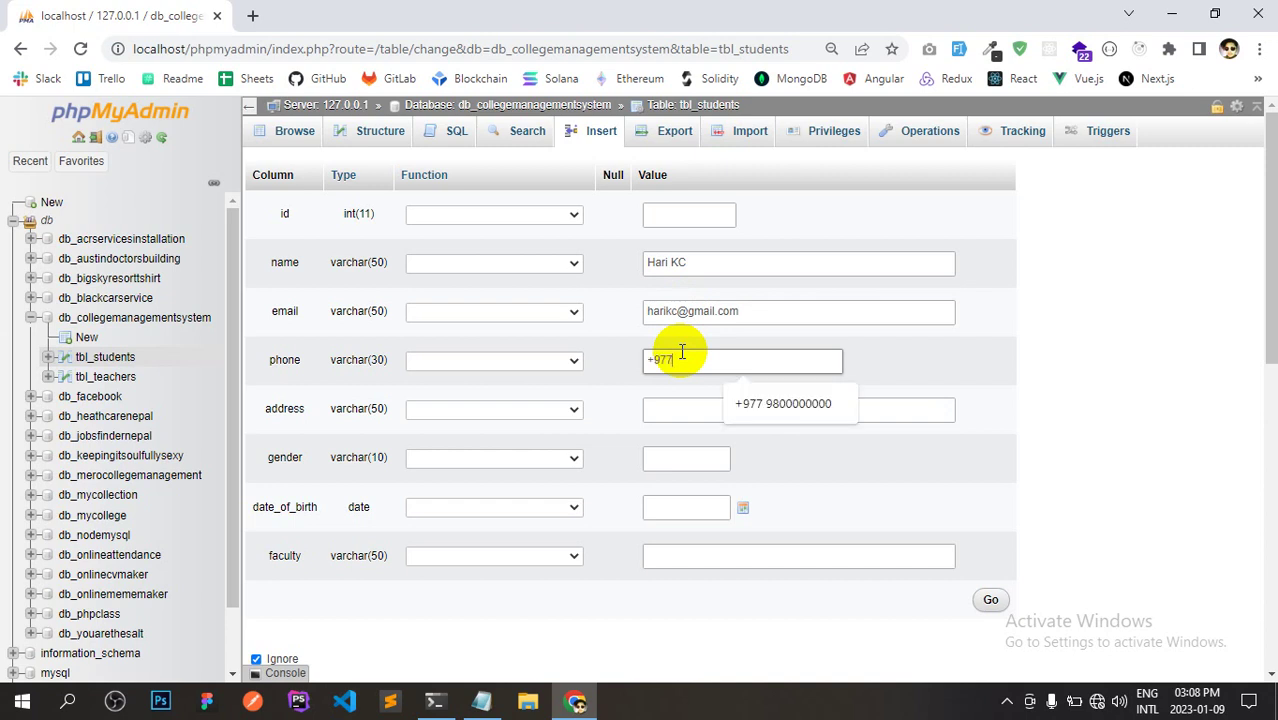
{"action": "type", "text": " 9811111111"}
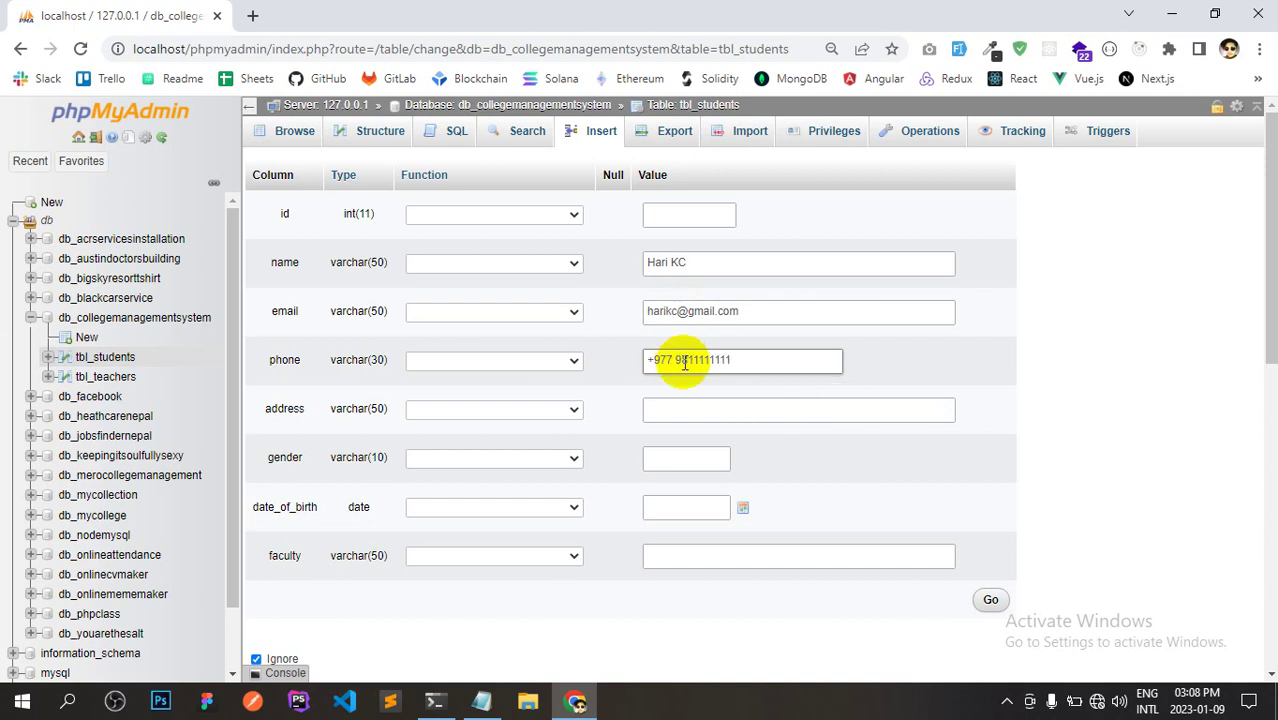
{"action": "left_click", "coordinate": [690, 406]}
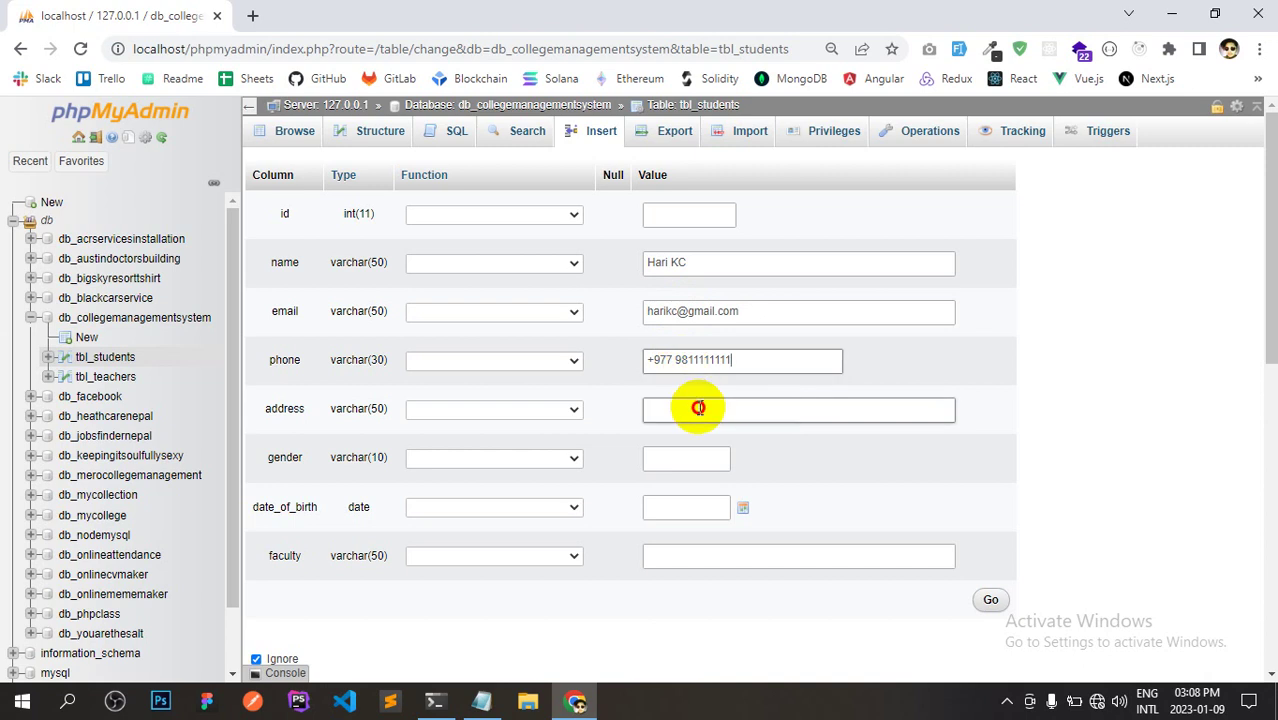
{"action": "type", "text": "Ne"}
{"action": "key", "text": "BackSpace"}
{"action": "key", "text": "BackSpace"}
{"action": "type", "text": "N"}
{"action": "key", "text": "BackSpace"}
{"action": "type", "text": "Tinkune"}
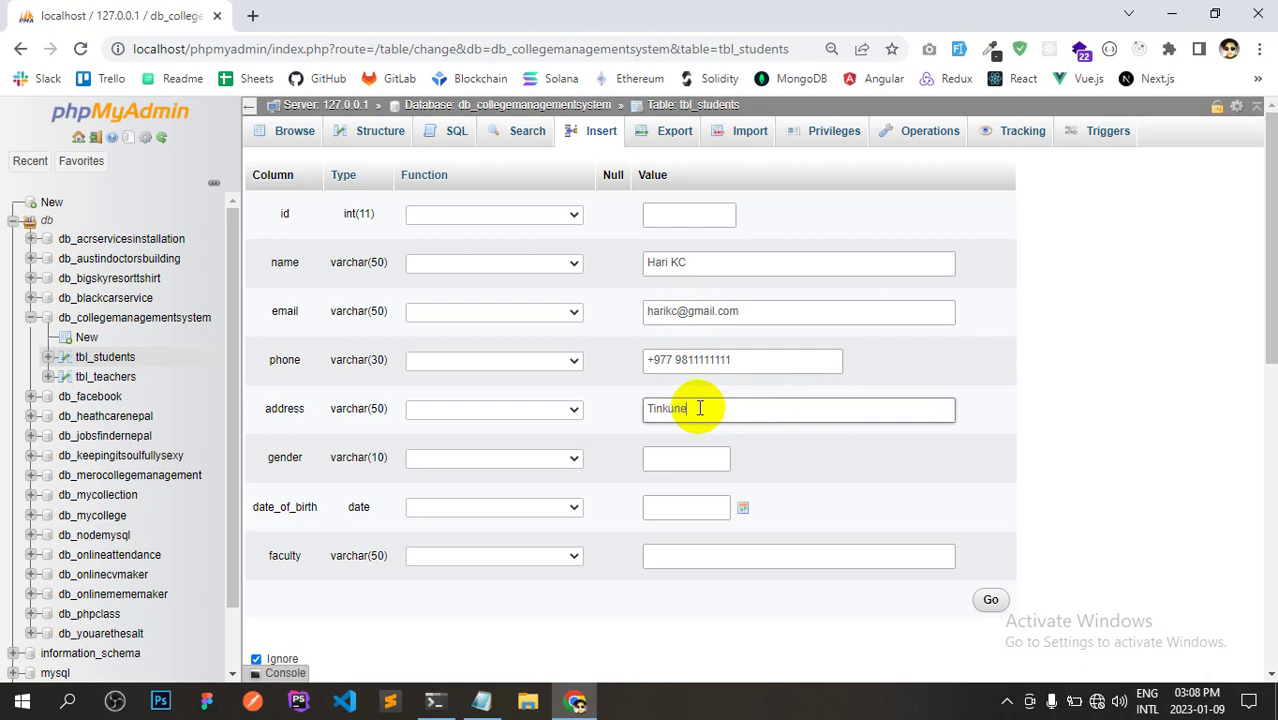
{"action": "type", "text": " Kathmandu"}
Set gender Male, birth date 2023-01-11 and faculty BCA, then save the row.
{"action": "left_click", "coordinate": [690, 456]}
{"action": "type", "text": "Male"}
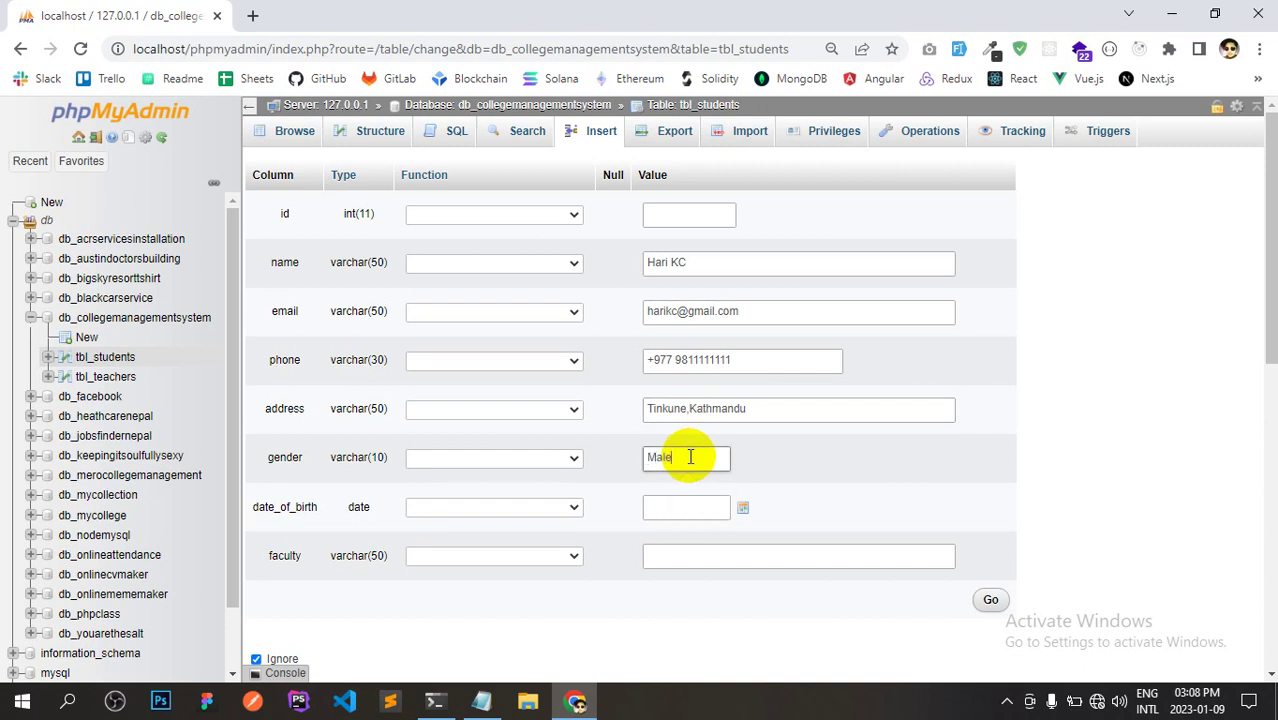
{"action": "left_click", "coordinate": [740, 507]}
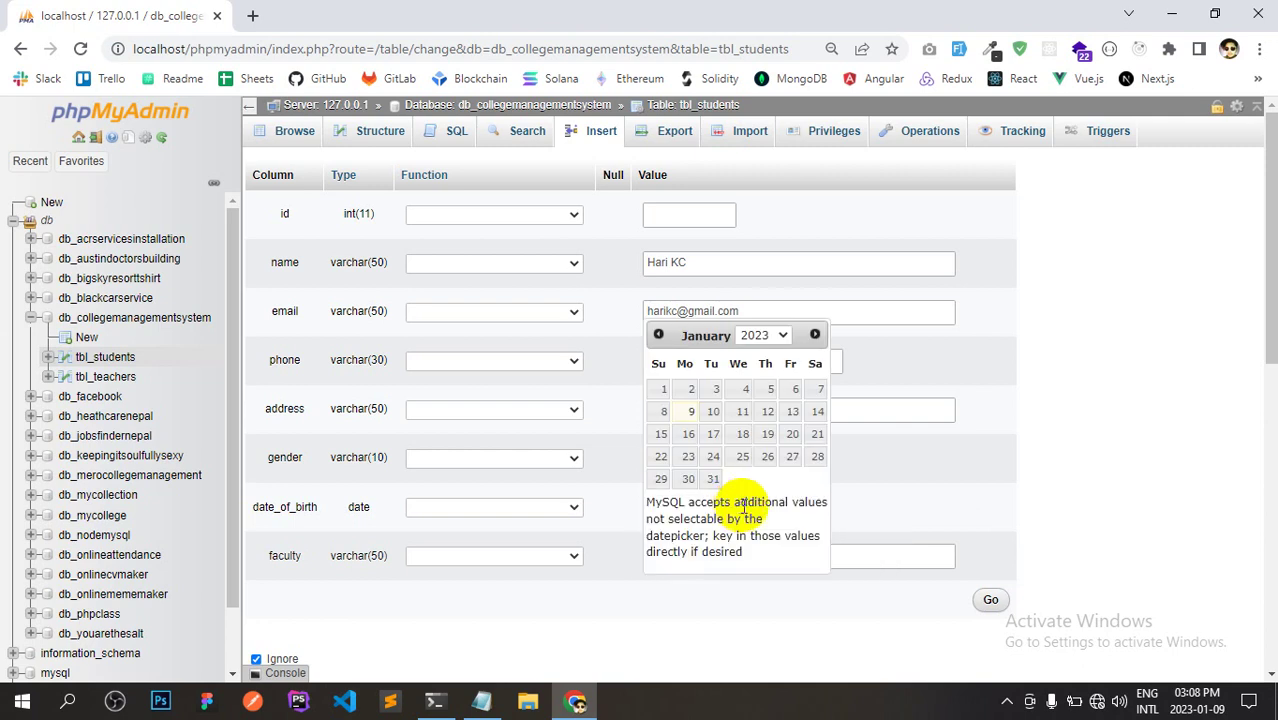
{"action": "left_click", "coordinate": [742, 412]}
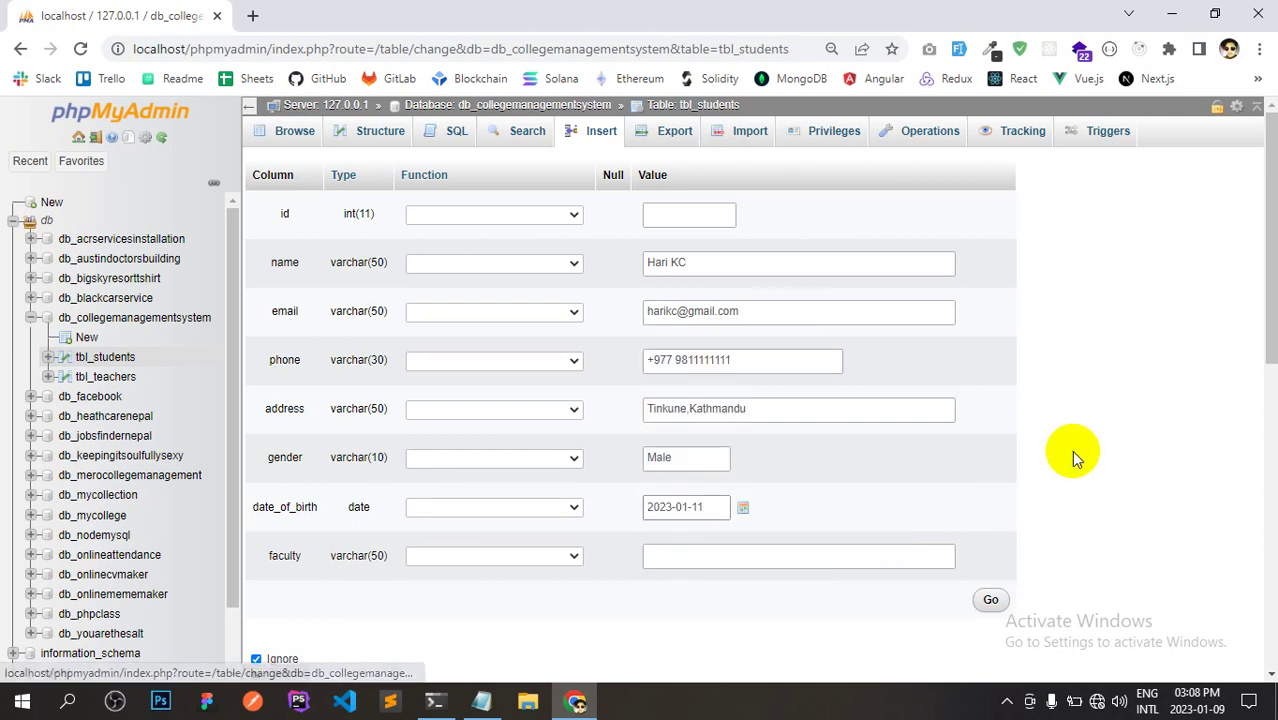
{"action": "left_click", "coordinate": [809, 557]}
{"action": "left_click", "coordinate": [809, 557]}
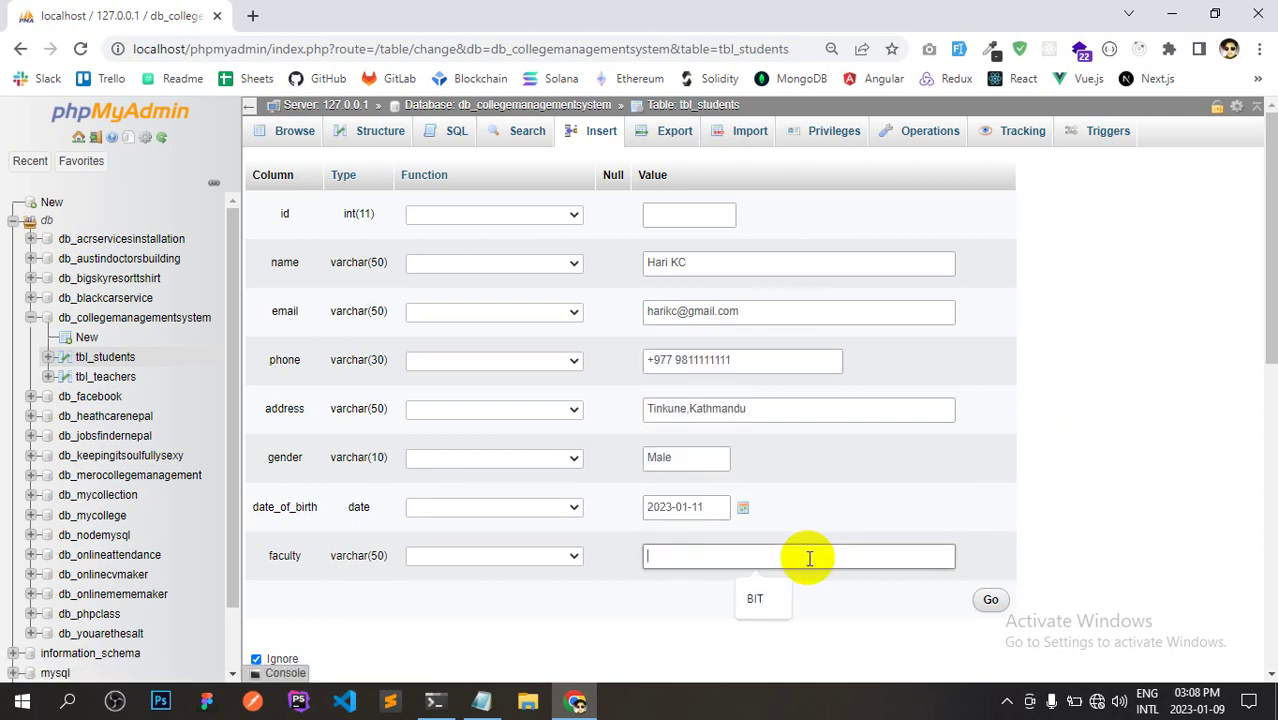
{"action": "type", "text": "BCA"}
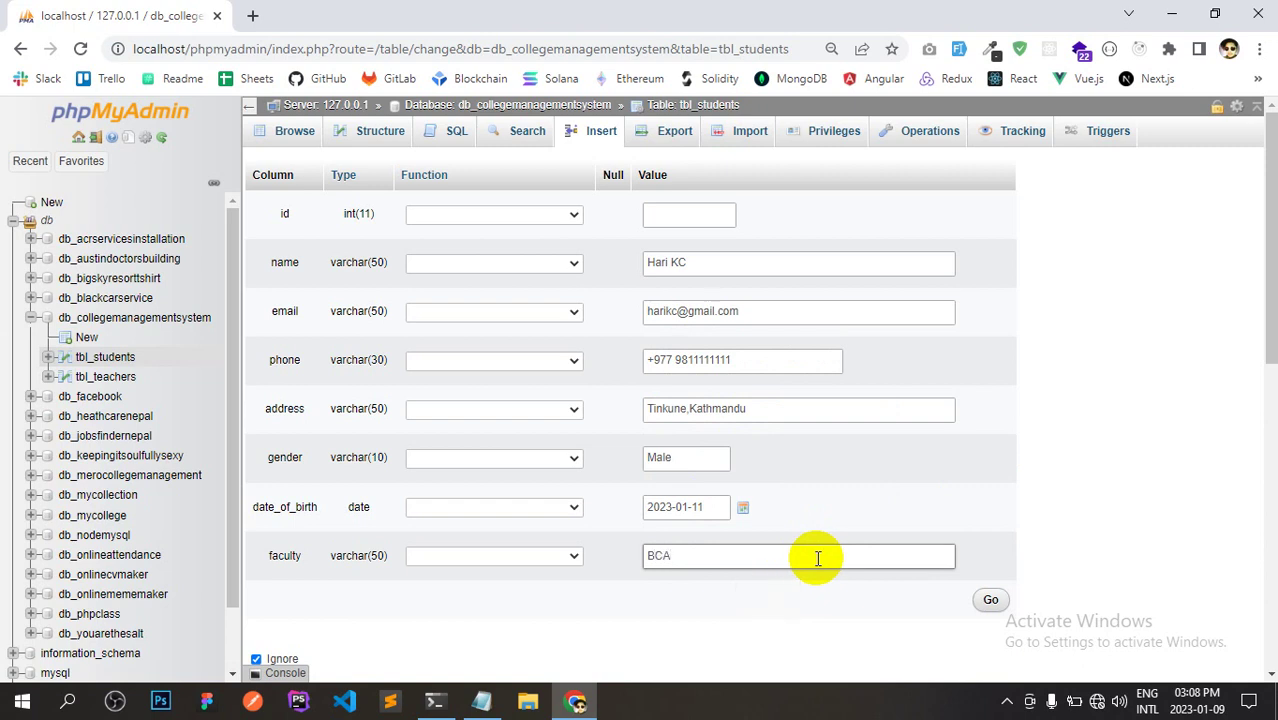
{"action": "left_click", "coordinate": [991, 602]}
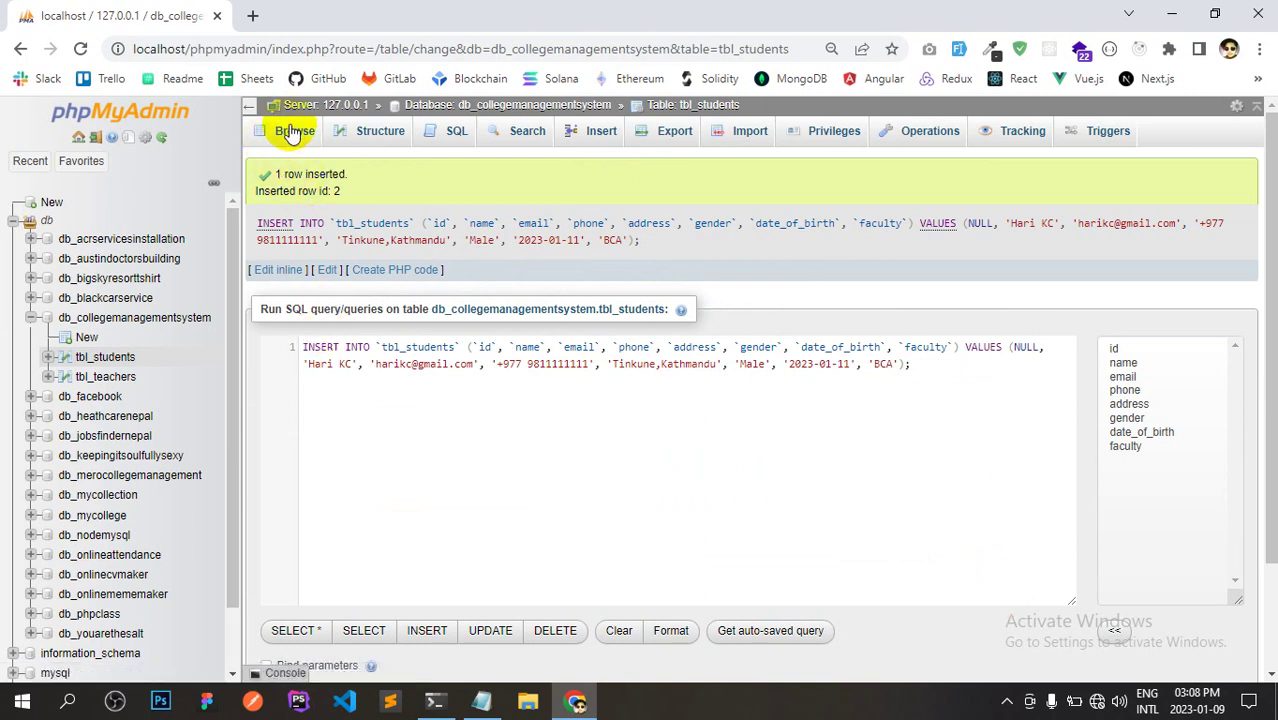
Browse tbl_students to see both rows, then open a new-row form for tbl_teachers.
{"action": "left_click", "coordinate": [291, 133]}
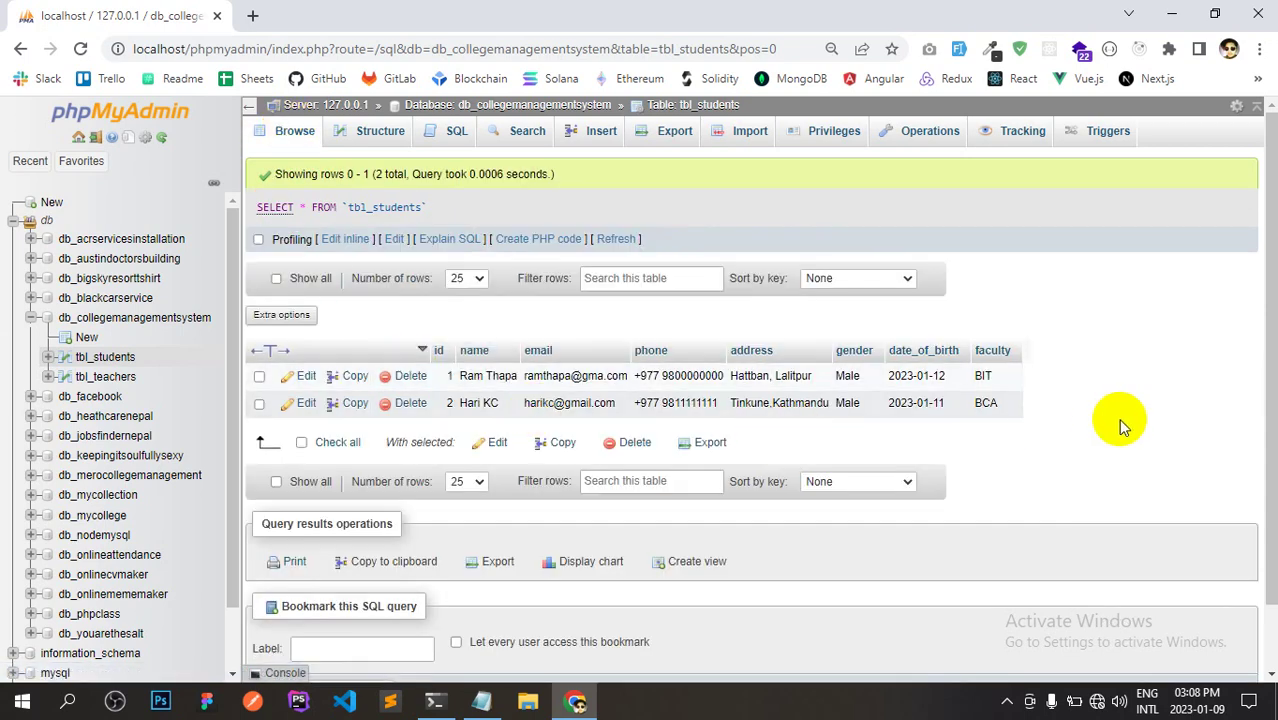
{"action": "left_click", "coordinate": [123, 381]}
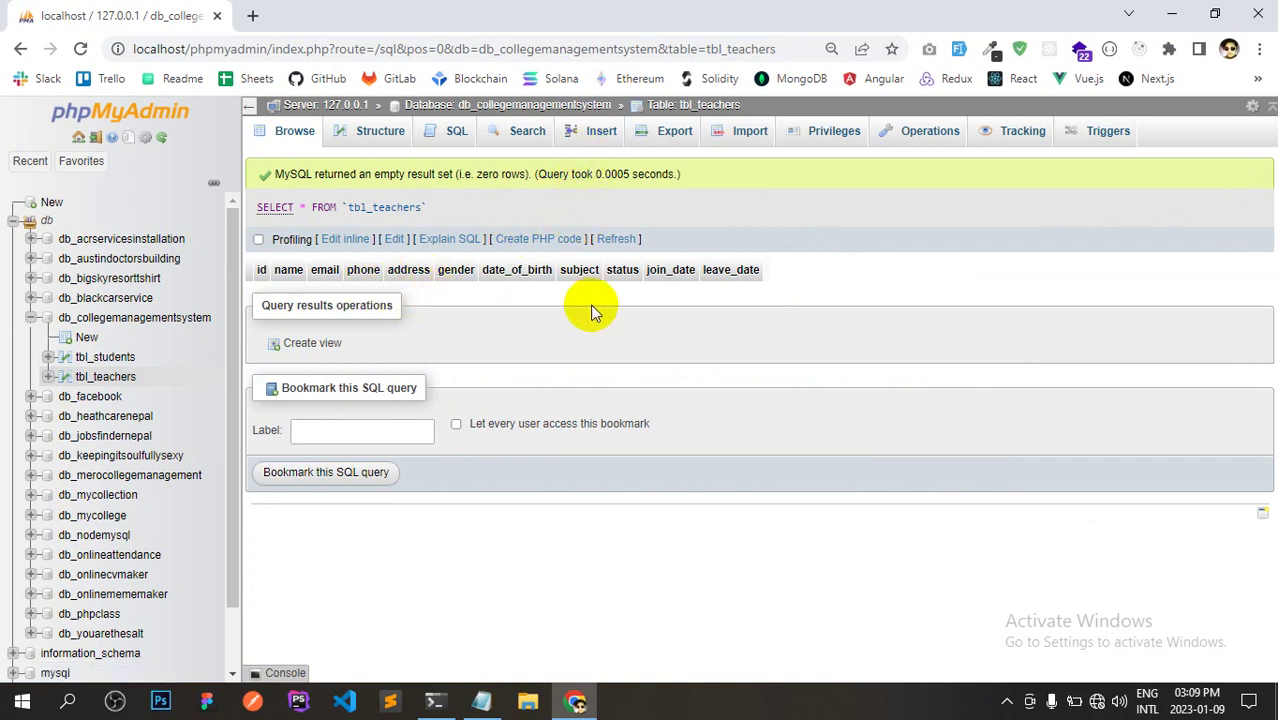
{"action": "left_click", "coordinate": [601, 135]}
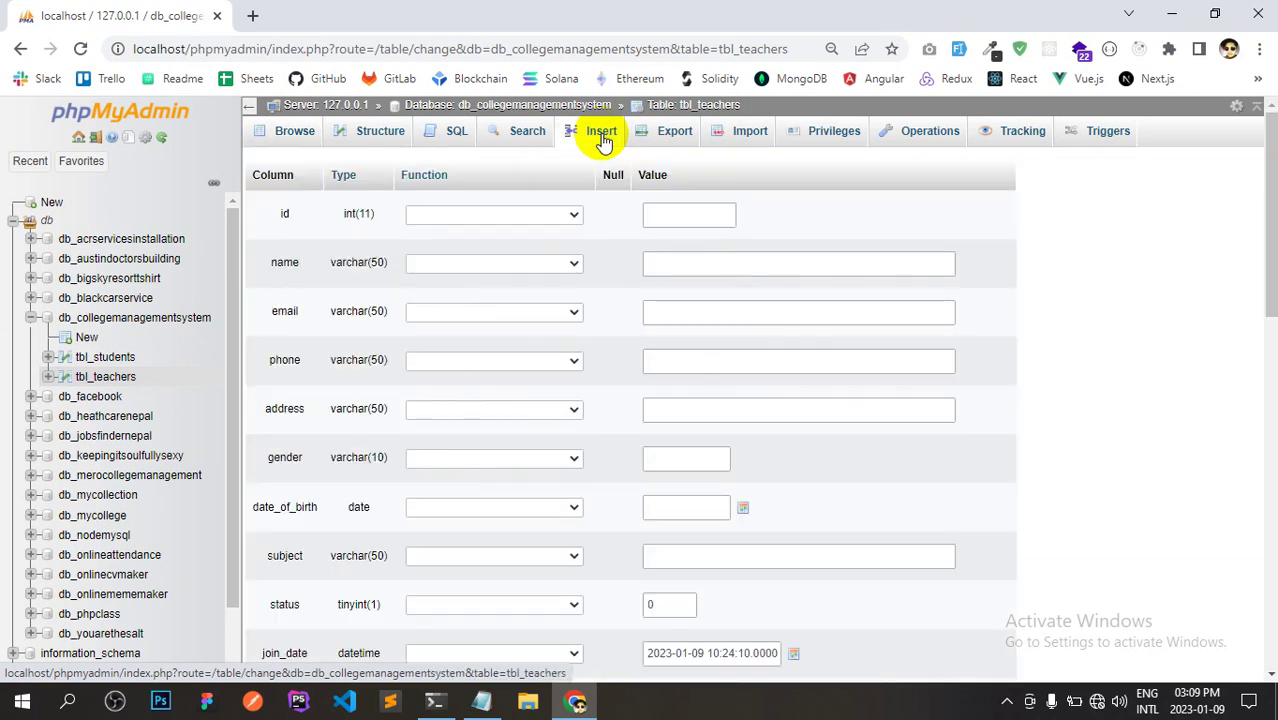
Enter the teacher's name, e-mail address and phone number.
{"action": "left_click", "coordinate": [662, 214]}
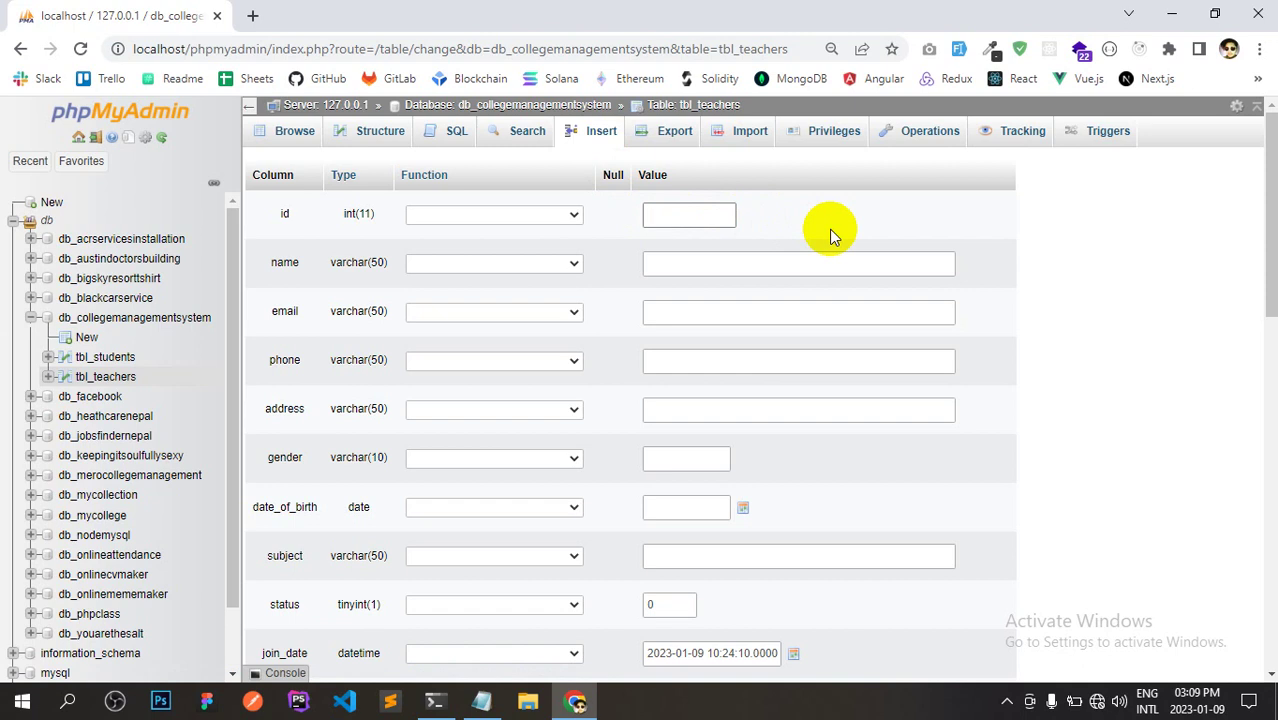
{"action": "left_click", "coordinate": [819, 266]}
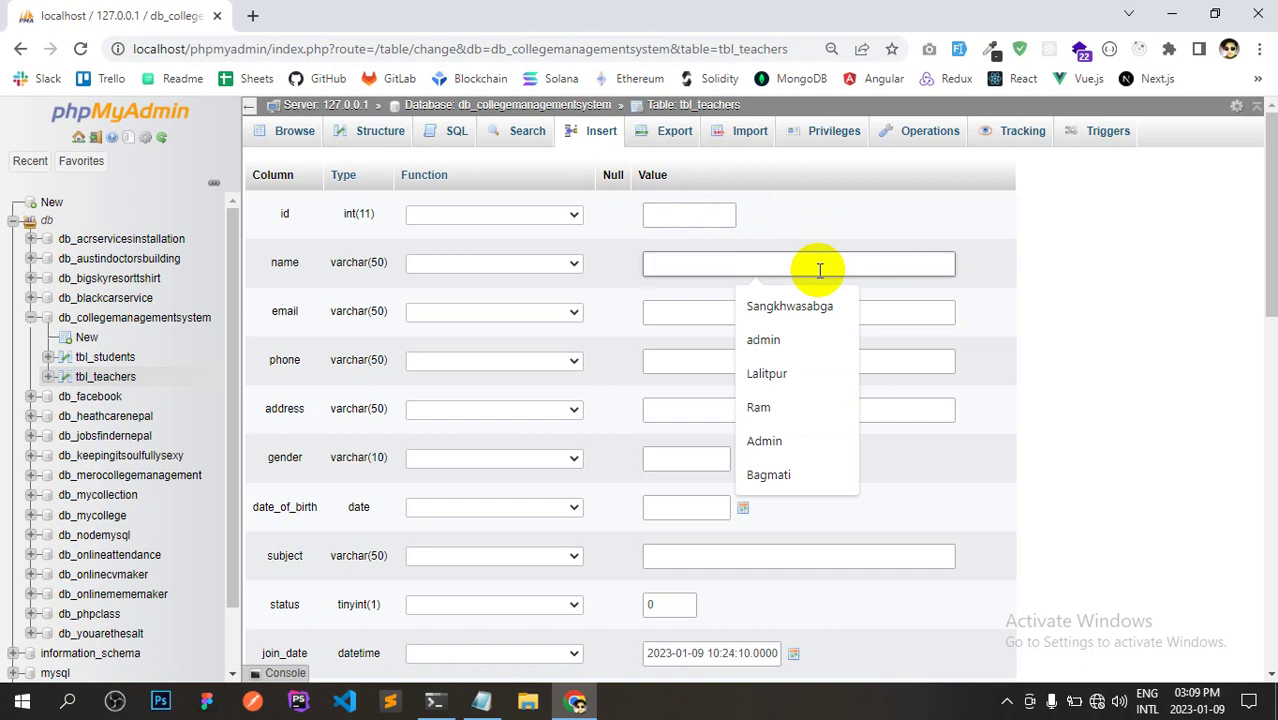
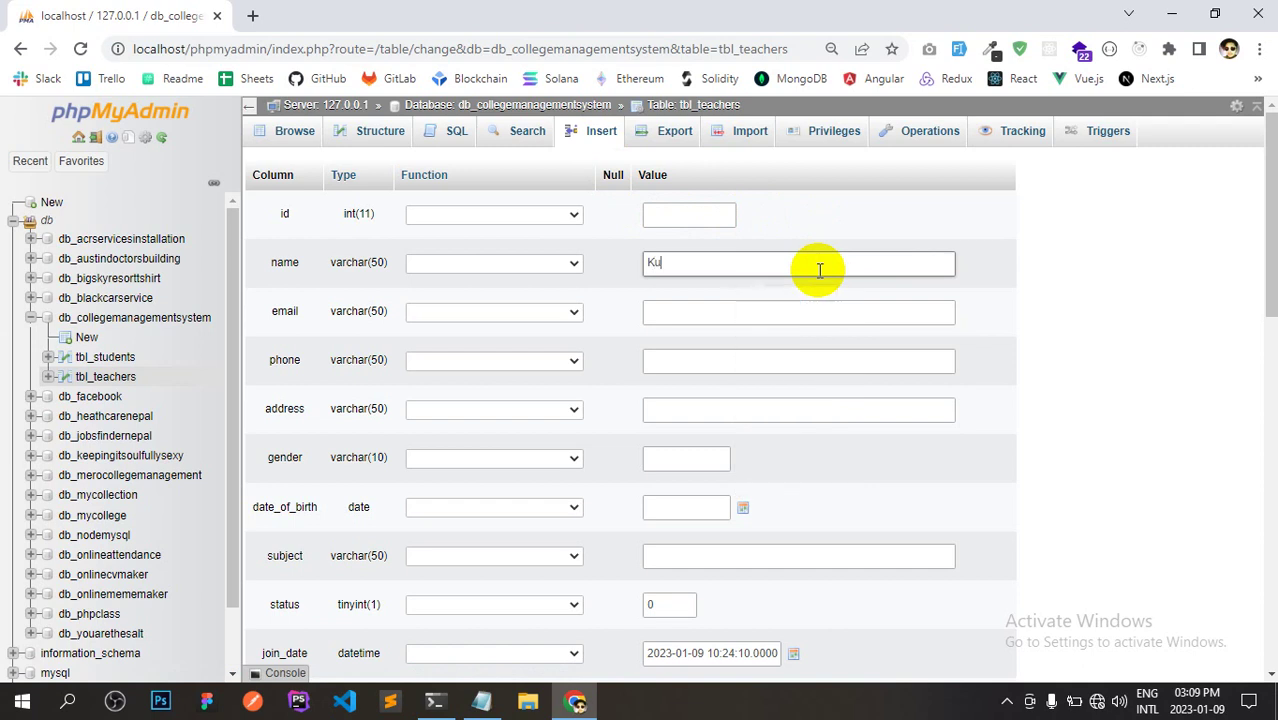
{"action": "left_click", "coordinate": [750, 313]}
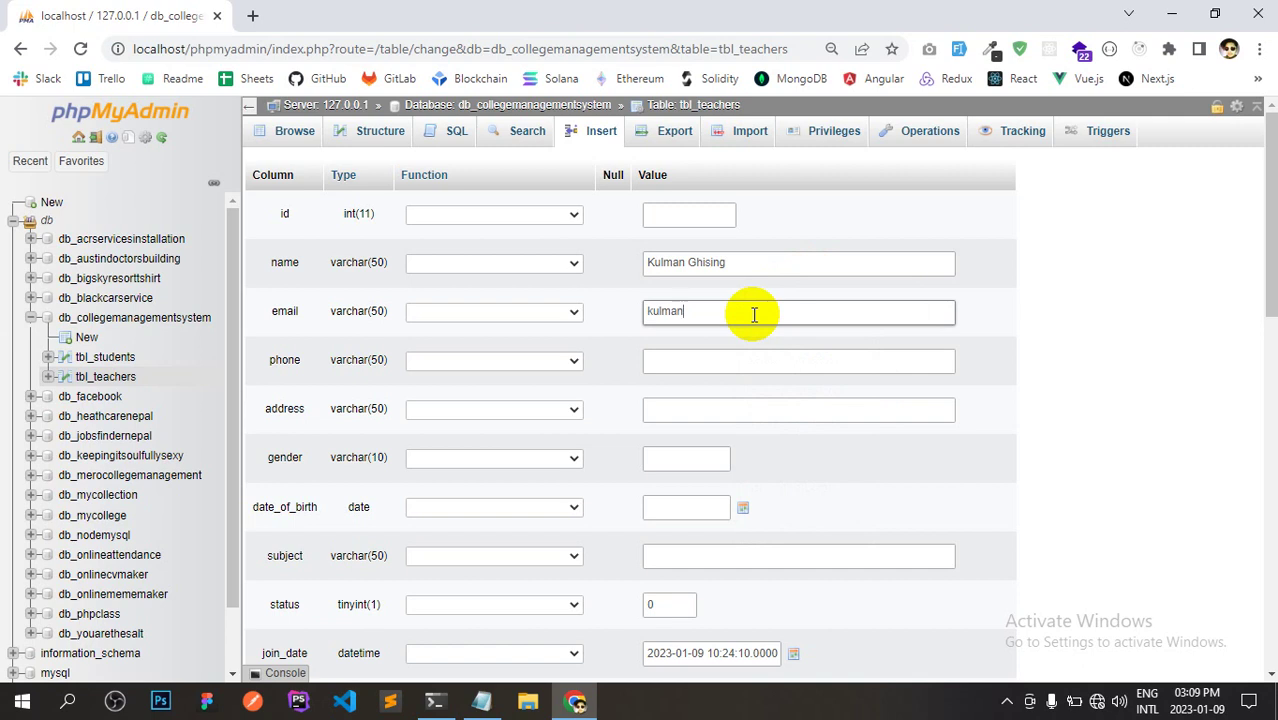
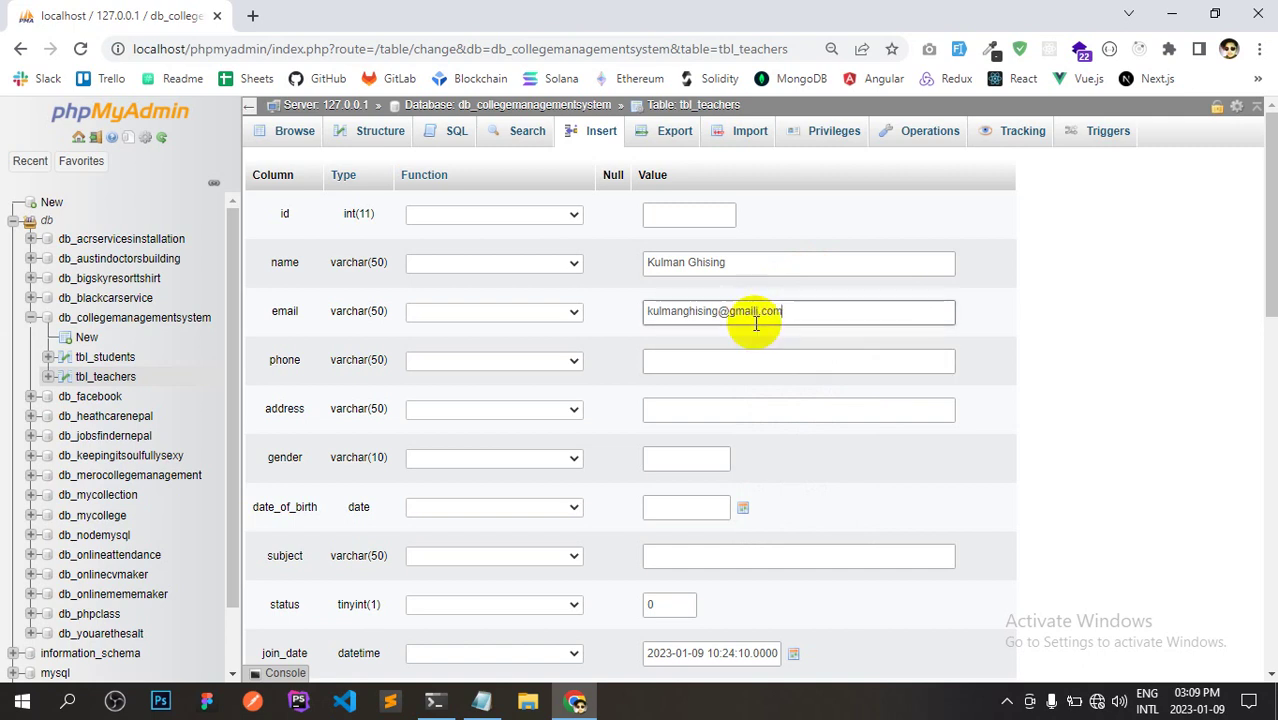
{"action": "left_click", "coordinate": [757, 314]}
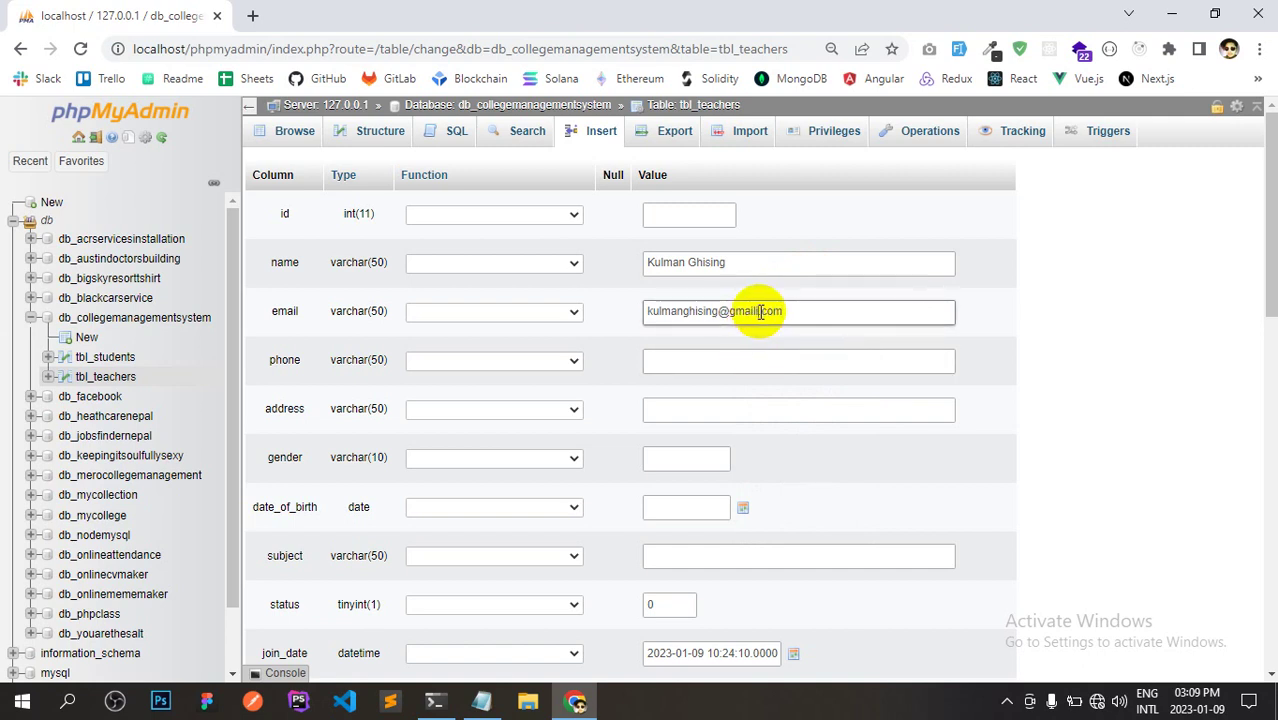
{"action": "left_click", "coordinate": [722, 360]}
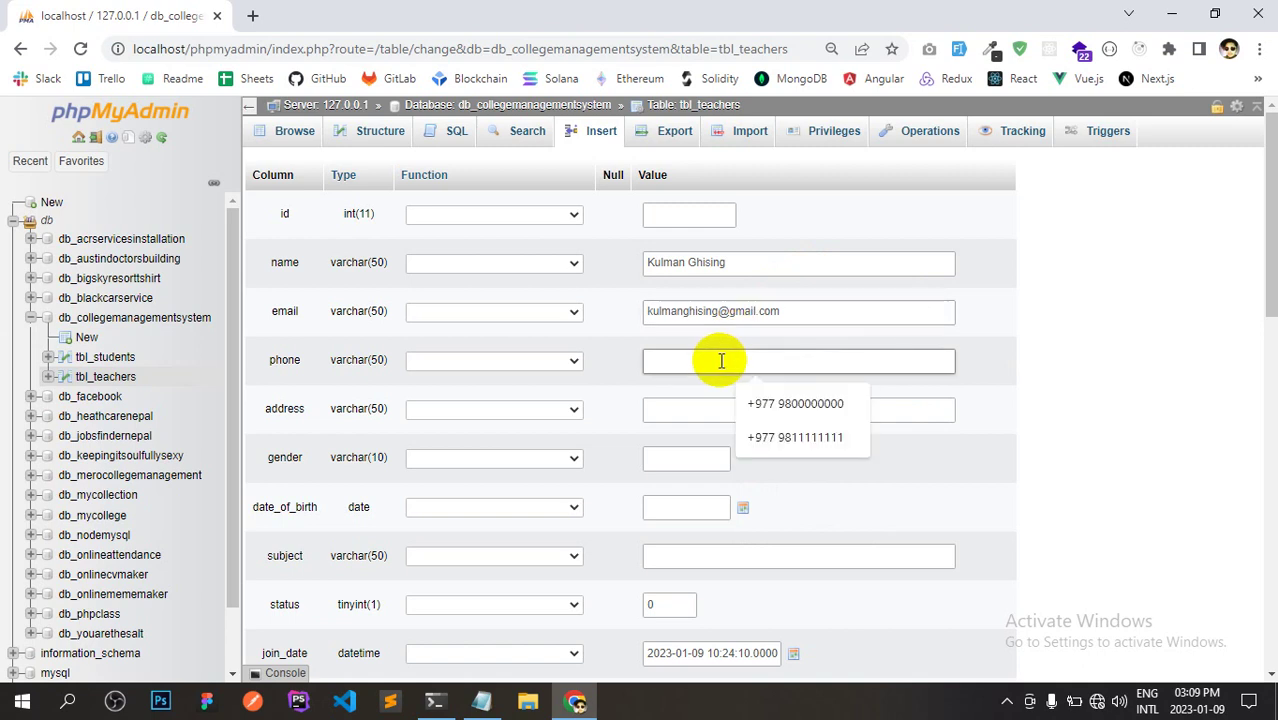
{"action": "type", "text": "+977 986"}
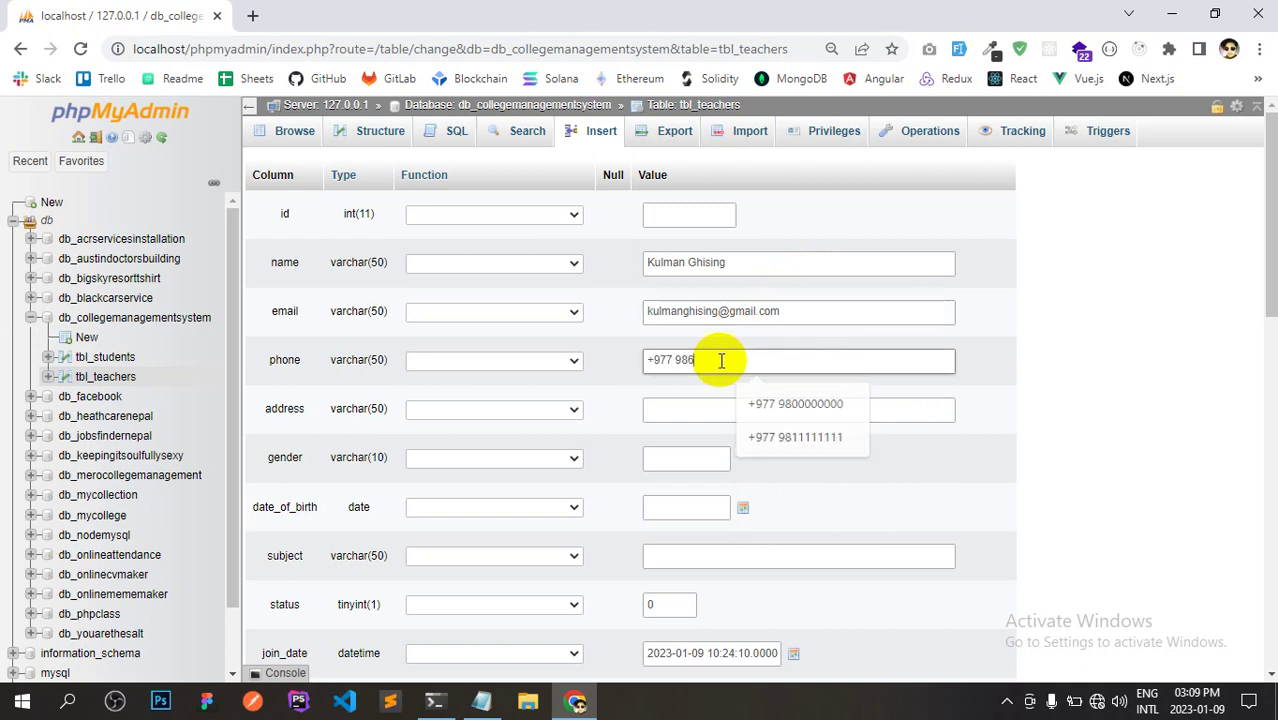
{"action": "type", "text": "66666"}
Enter the teacher's address, gender Male and birth date 2023-01-19.
{"action": "left_click", "coordinate": [719, 410]}
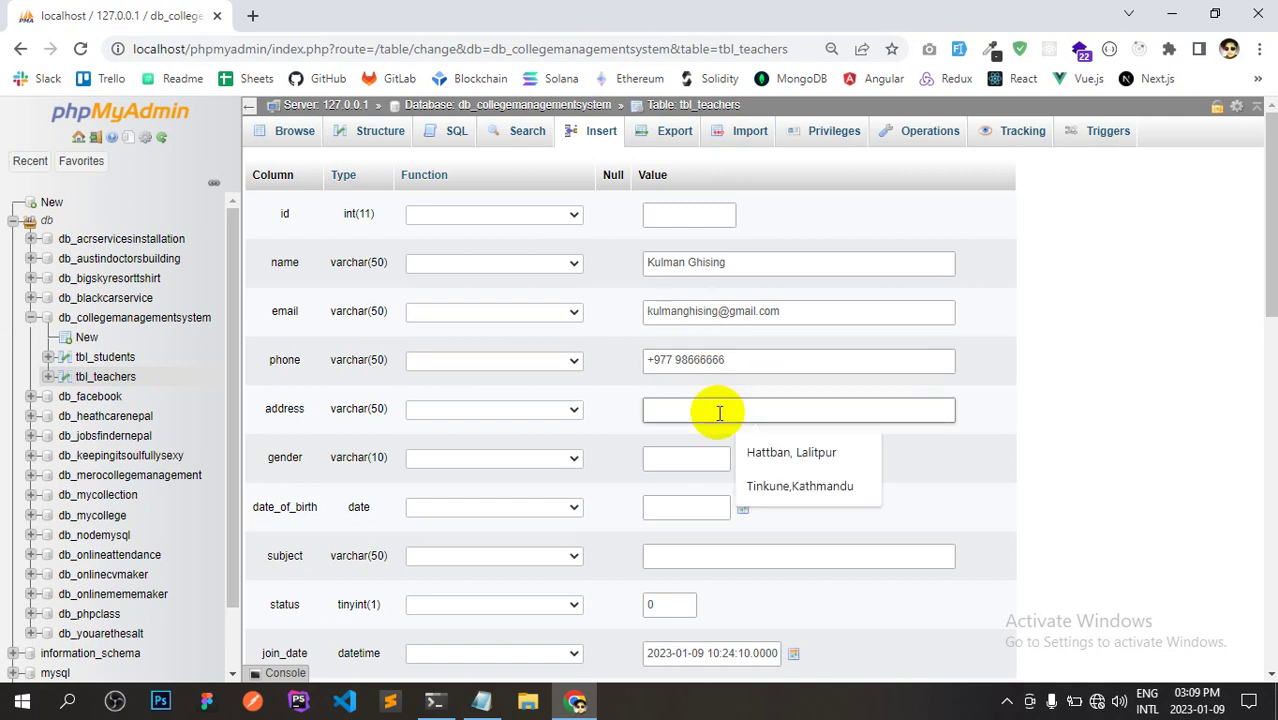
{"action": "type", "text": "J"}
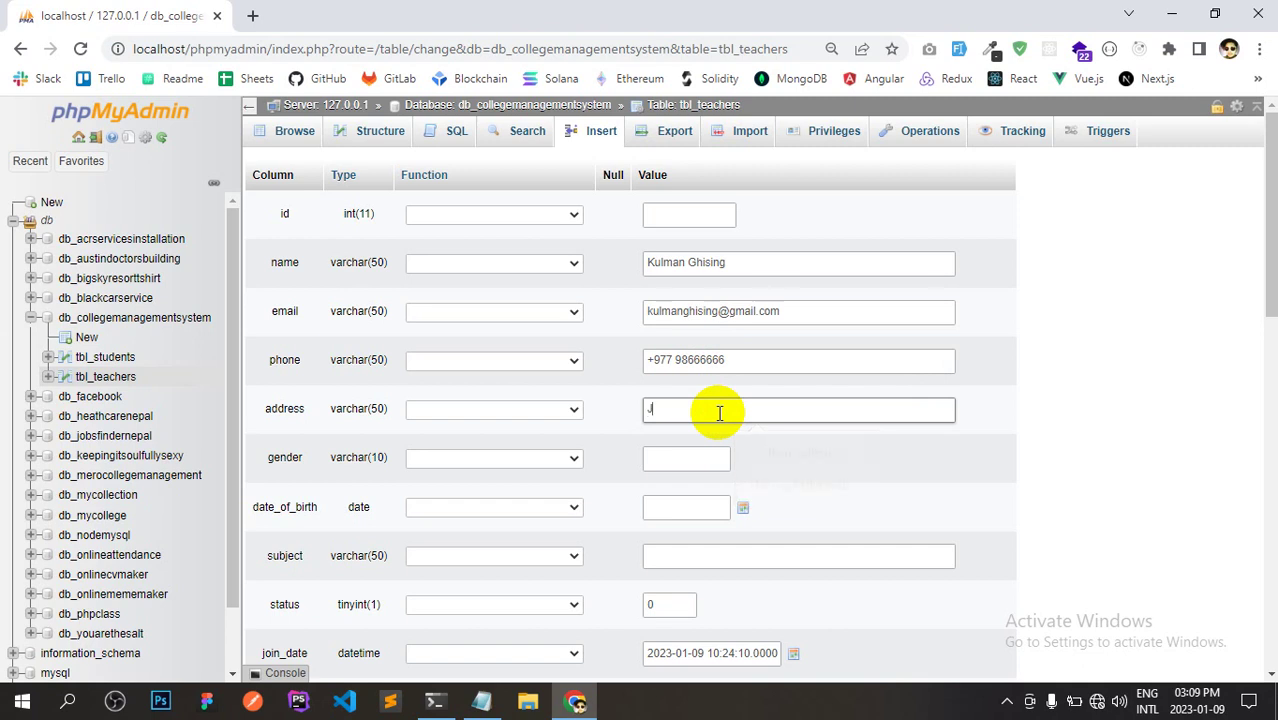
{"action": "type", "text": "awalakhel, Lalitpur"}
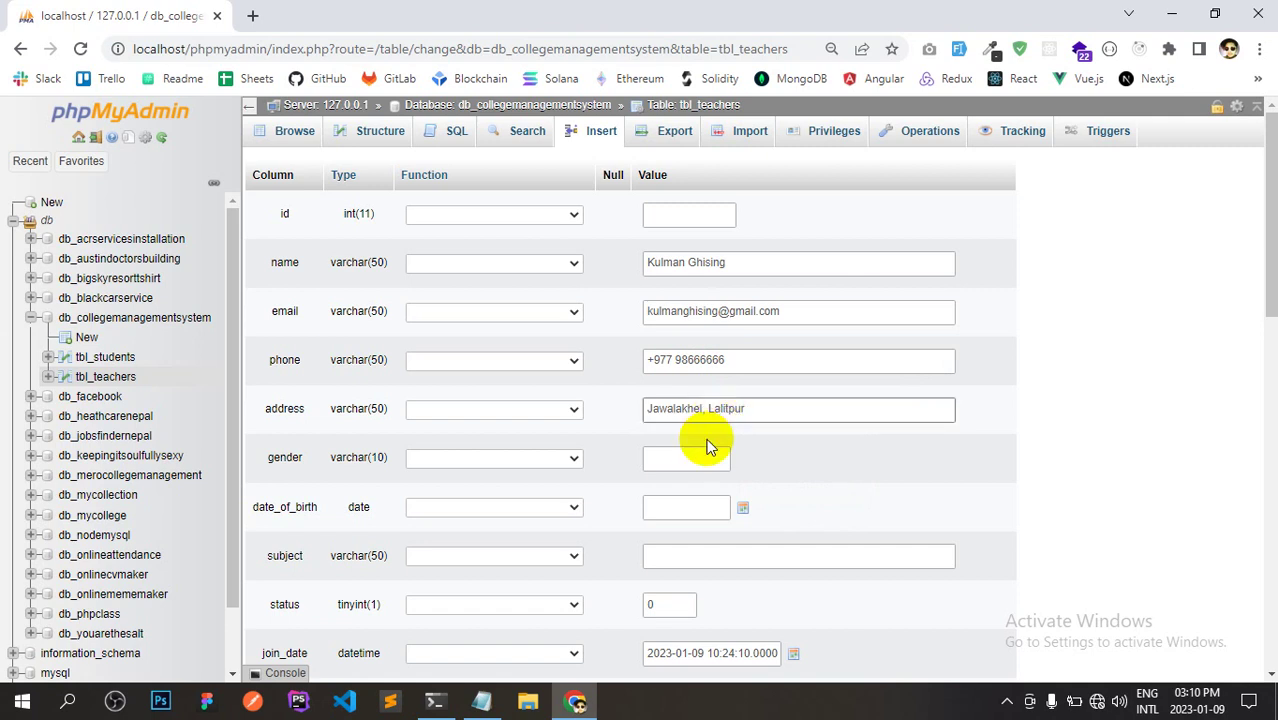
{"action": "left_click", "coordinate": [705, 457]}
{"action": "type", "text": "Male"}
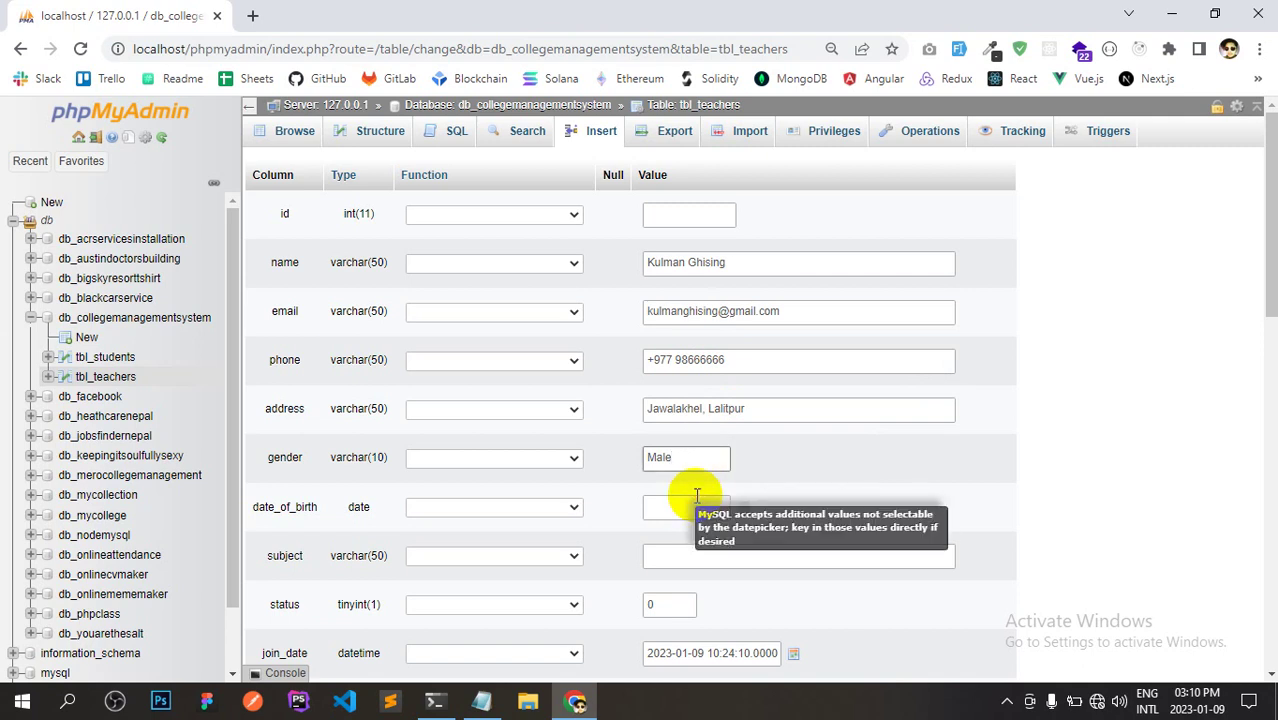
{"action": "left_click", "coordinate": [697, 505]}
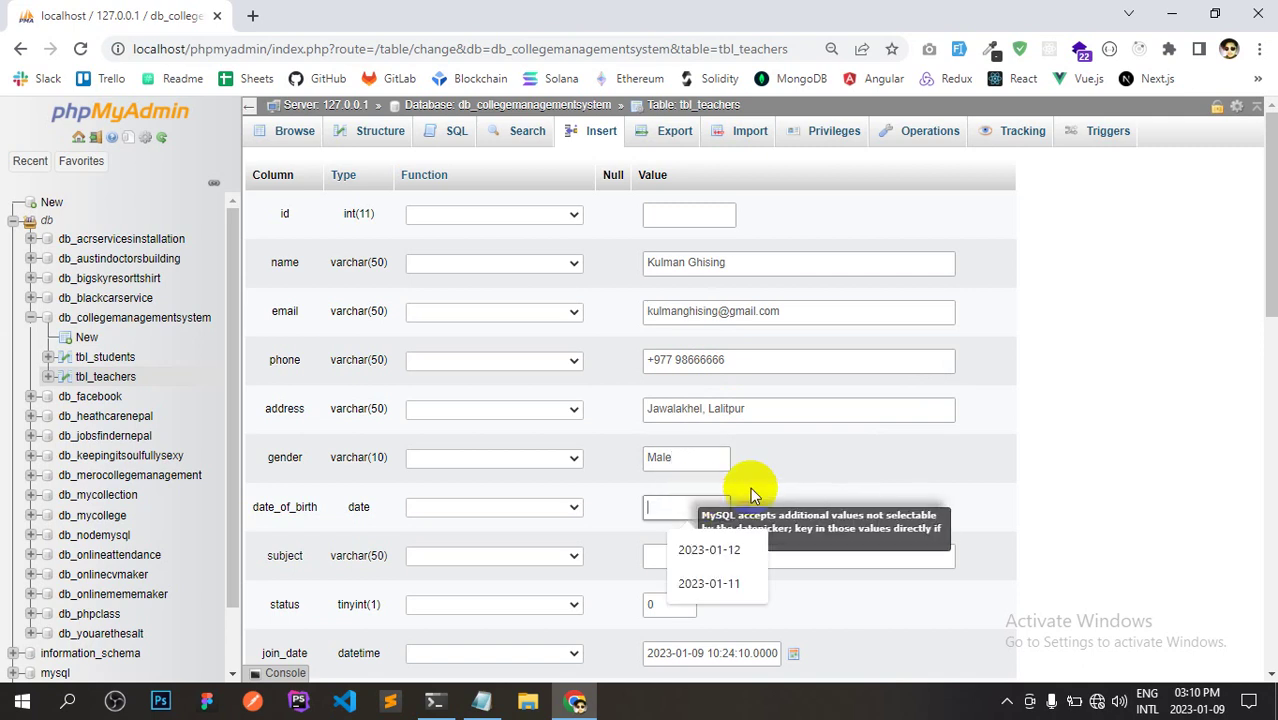
{"action": "left_click", "coordinate": [745, 505]}
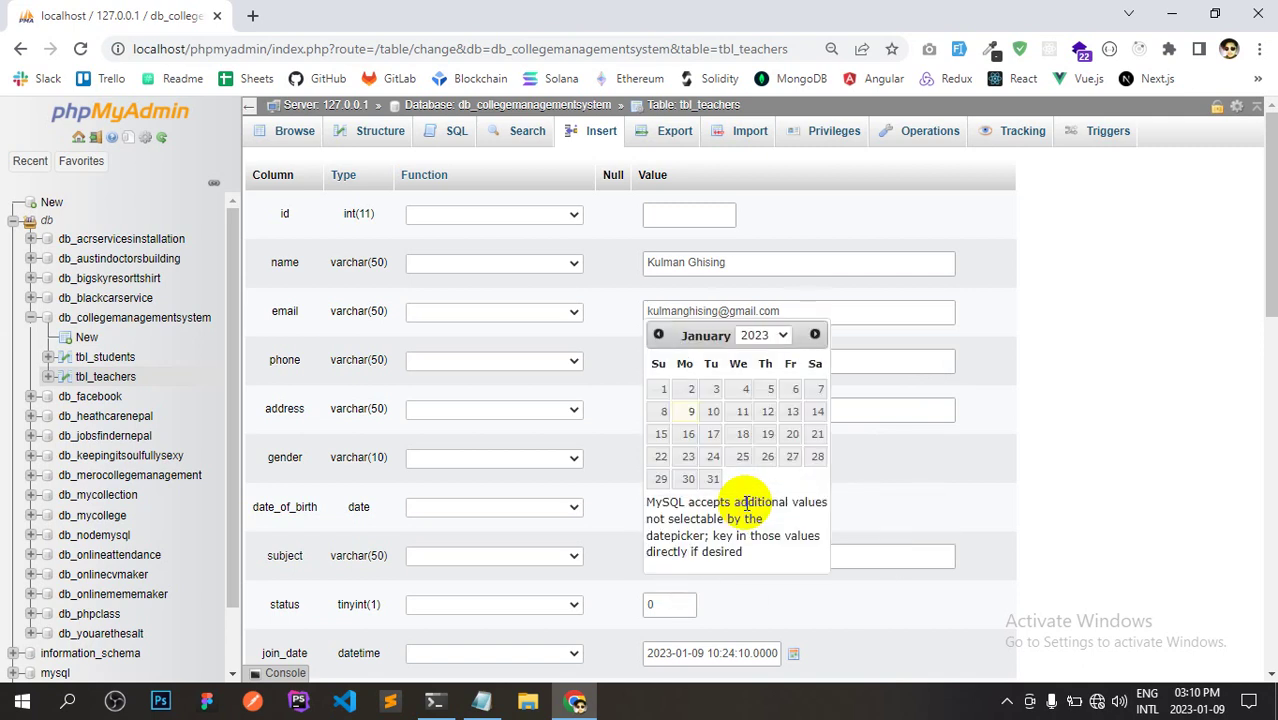
{"action": "left_click", "coordinate": [767, 434]}
{"action": "left_click_drag", "start_coordinate": [1267, 297], "coordinate": [1270, 323]}
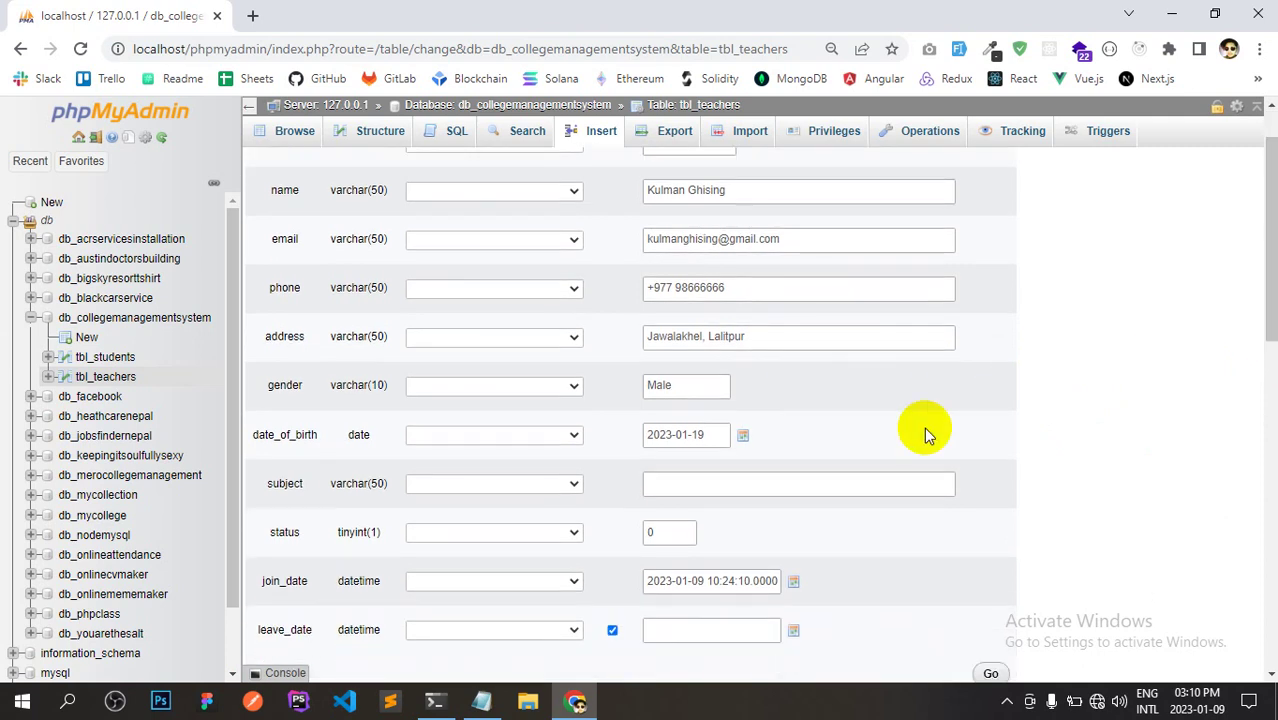
Set the teacher's subject to Science.
{"action": "left_click", "coordinate": [890, 481]}
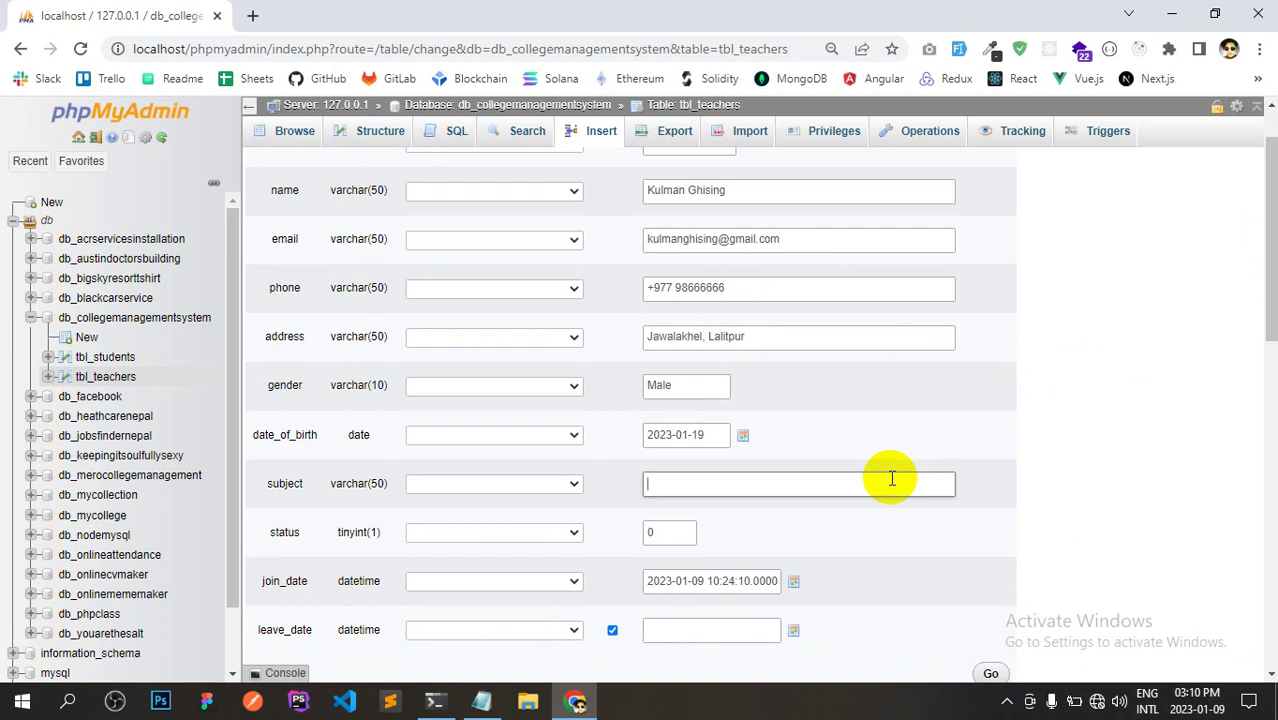
{"action": "type", "text": "CSI"}
{"action": "key", "text": "BackSpace"}
{"action": "key", "text": "BackSpace"}
{"action": "key", "text": "BackSpace"}
{"action": "type", "text": "Electric Su"}
{"action": "key", "text": "ctrl+a"}
{"action": "type", "text": "S"}
{"action": "type", "text": "d"}
{"action": "key", "text": "BackSpace"}
{"action": "type", "text": "cience"}
{"action": "left_click_drag", "start_coordinate": [1262, 308], "coordinate": [1268, 334]}
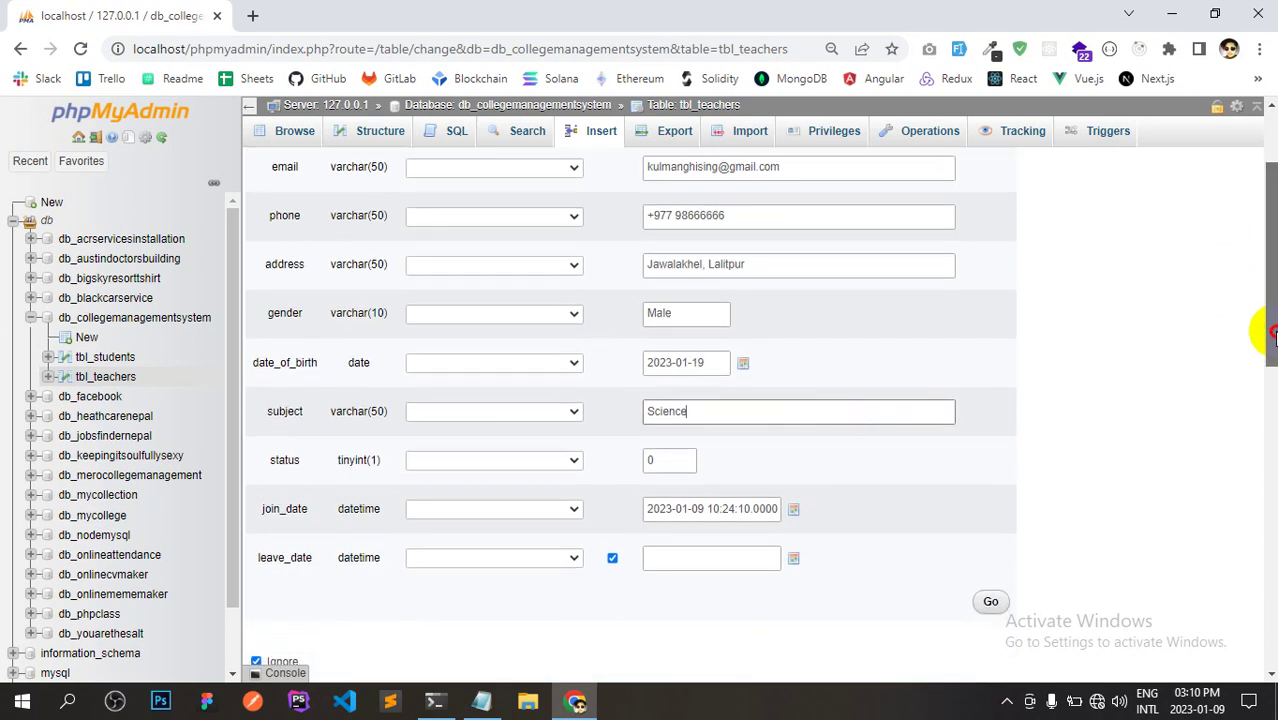
Change the status value from 0 to 1, leaving leave_date empty.
{"action": "left_click", "coordinate": [649, 462]}
{"action": "type", "text": "0"}
{"action": "type", "text": "a"}
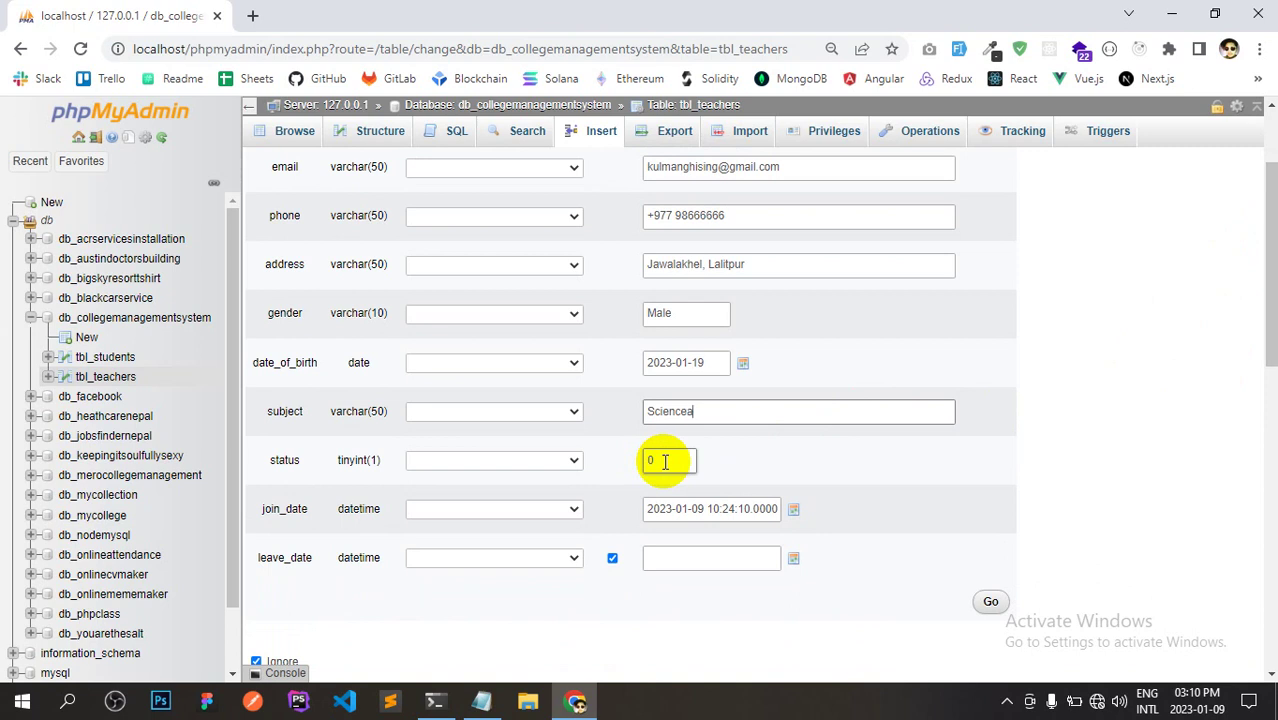
{"action": "key", "text": "BackSpace"}
{"action": "double_click", "coordinate": [652, 461]}
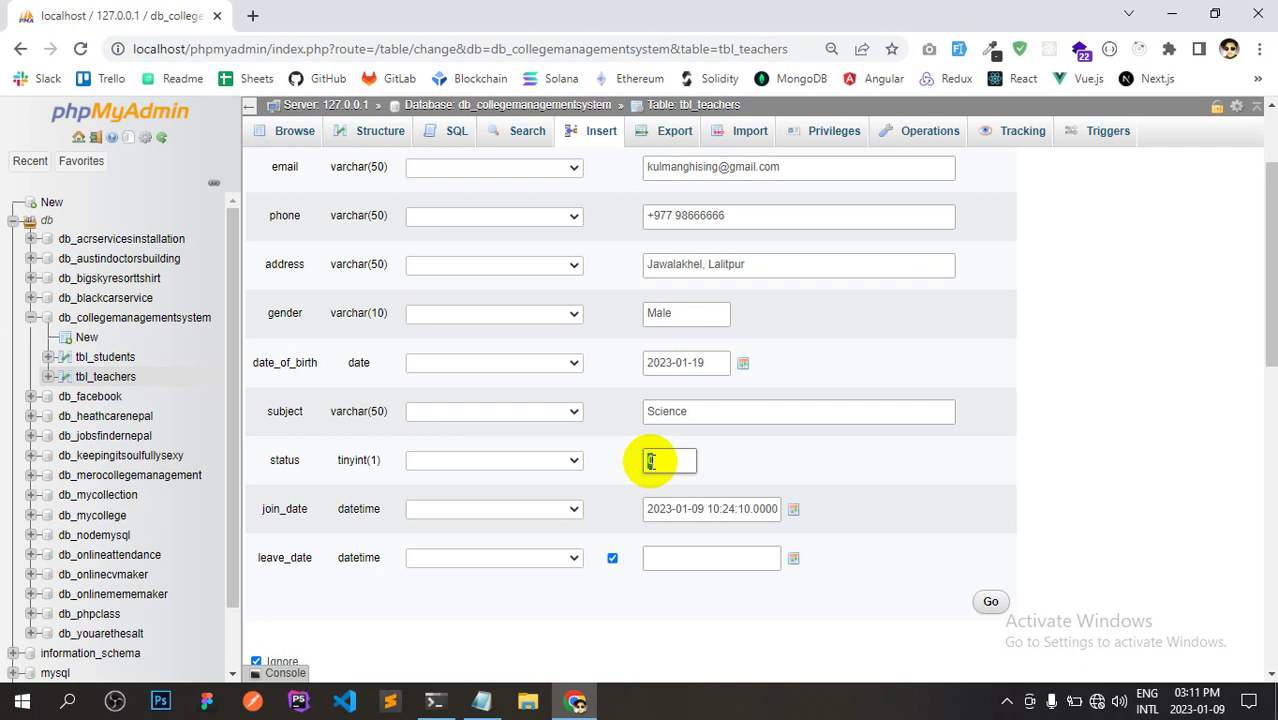
{"action": "double_click", "coordinate": [671, 459]}
{"action": "type", "text": "1"}
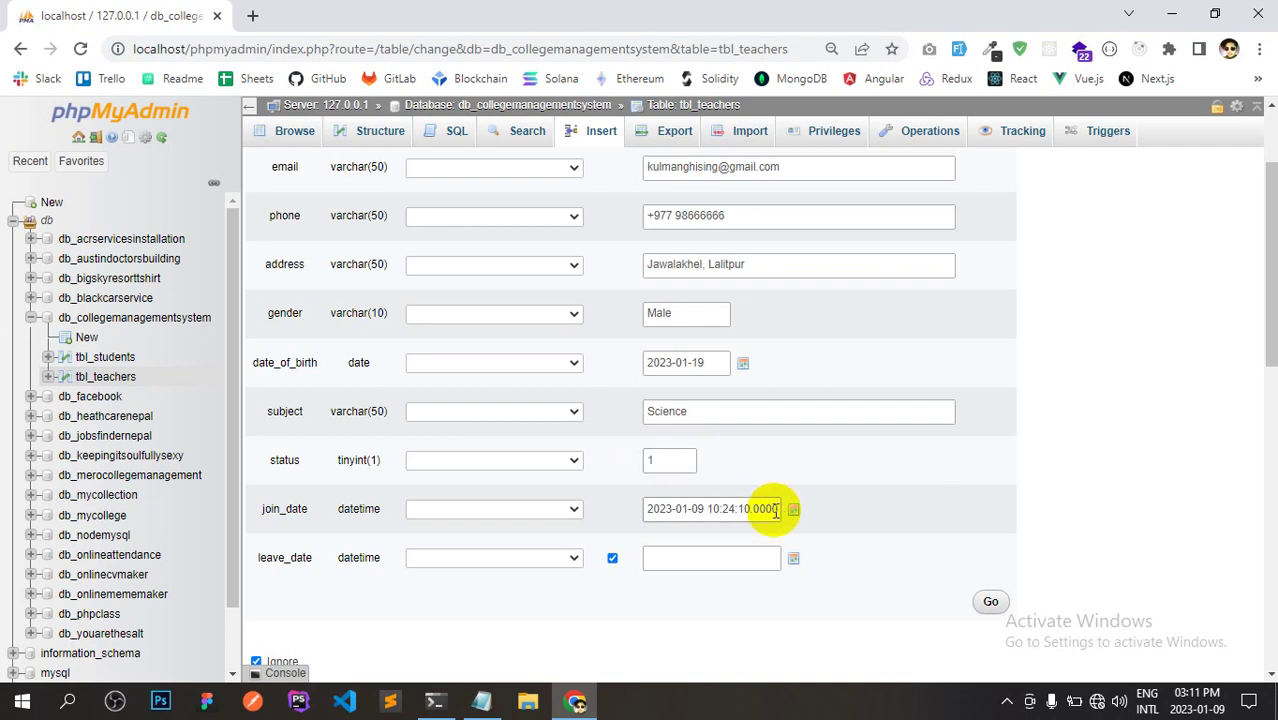
{"action": "left_click", "coordinate": [688, 555]}
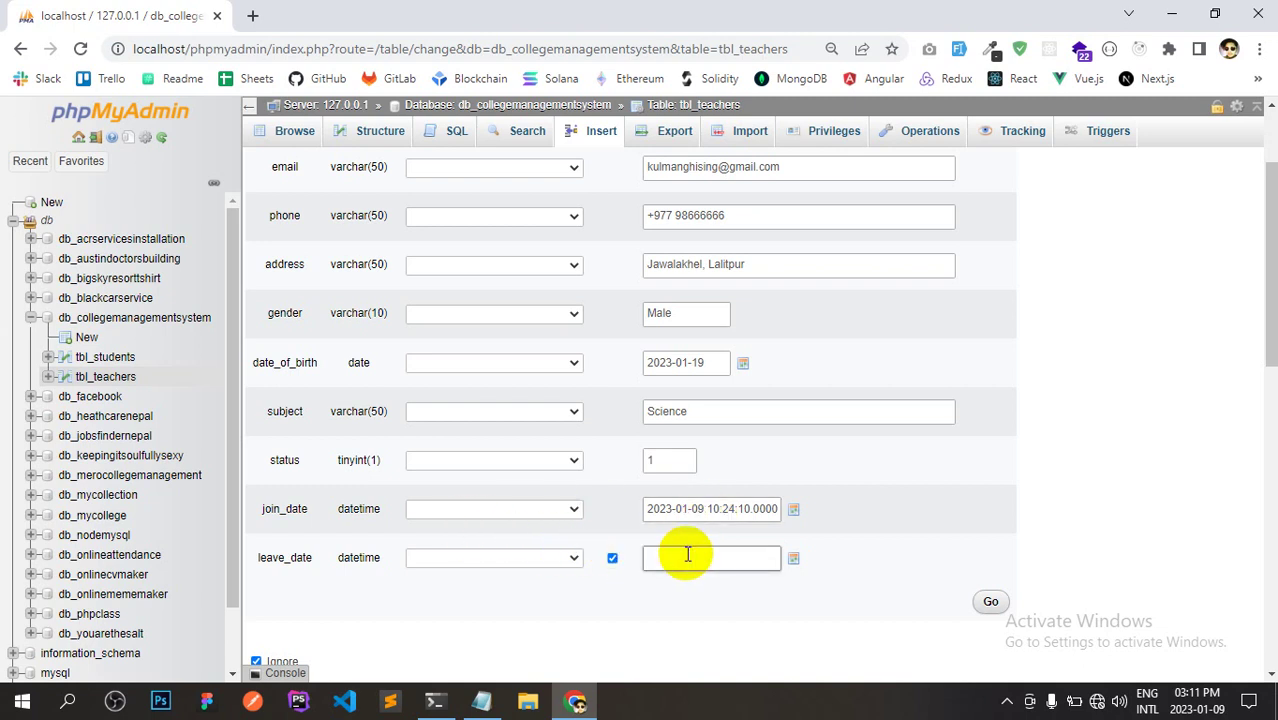
{"action": "left_click_drag", "start_coordinate": [1267, 314], "coordinate": [1258, 348]}
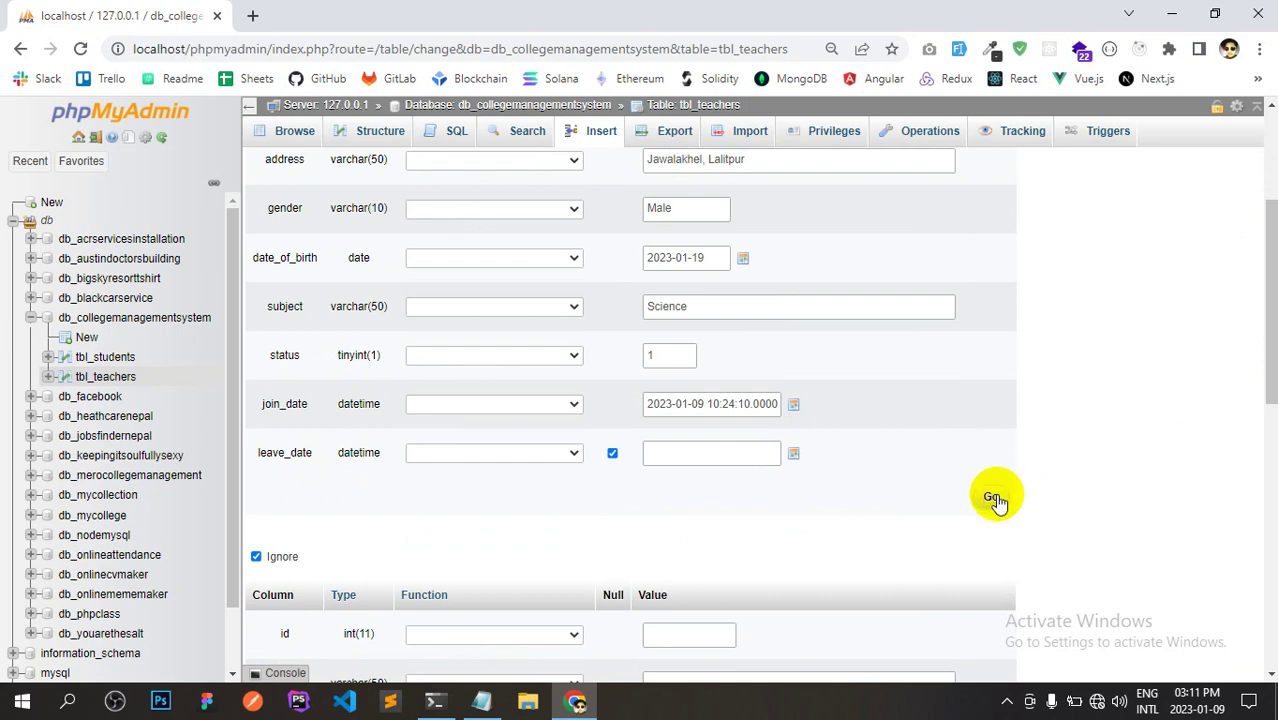
Insert the teacher row, browse tbl_teachers, then return to the db_collegemanagementsystem overview.
{"action": "left_click", "coordinate": [995, 498]}
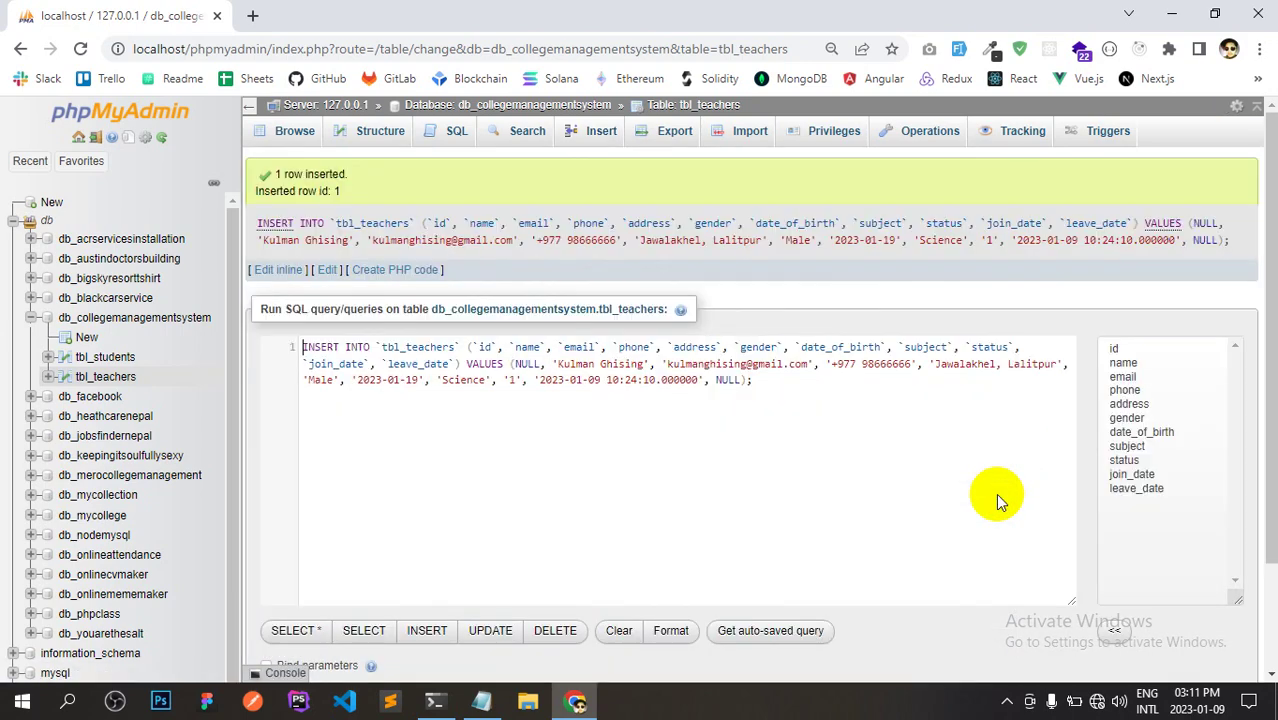
{"action": "left_click", "coordinate": [106, 377]}
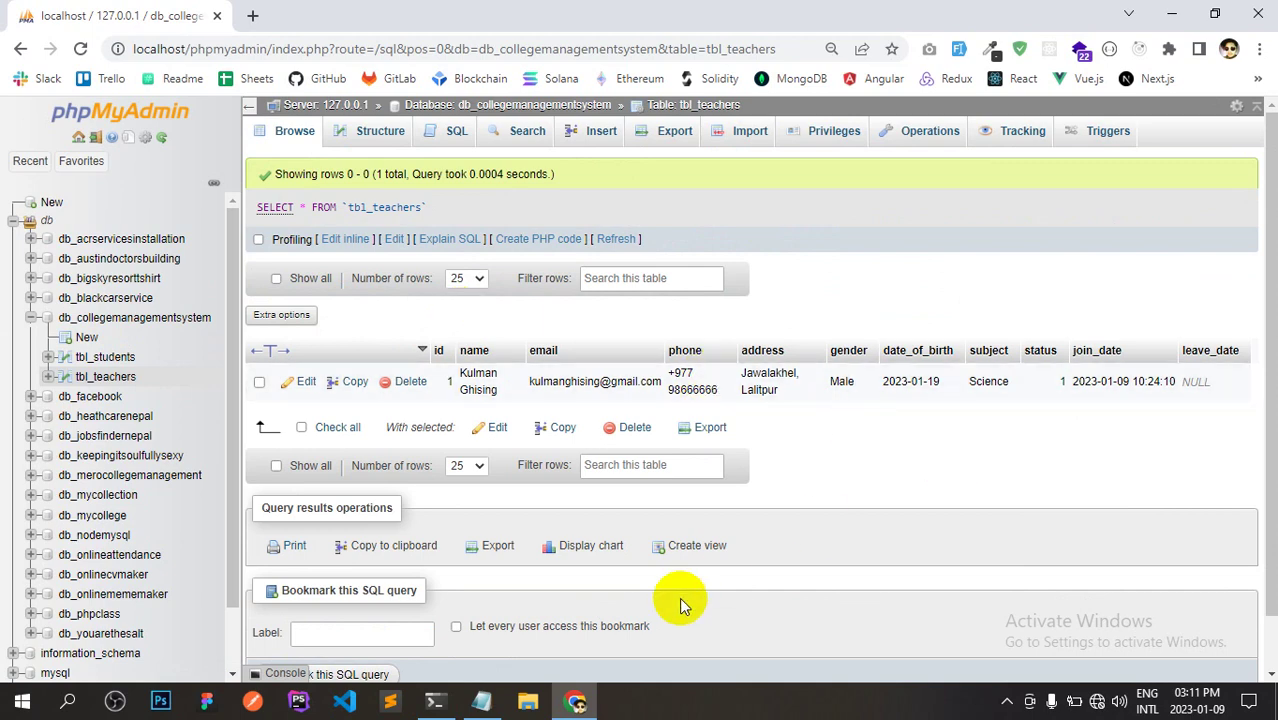
{"action": "left_click", "coordinate": [133, 318]}
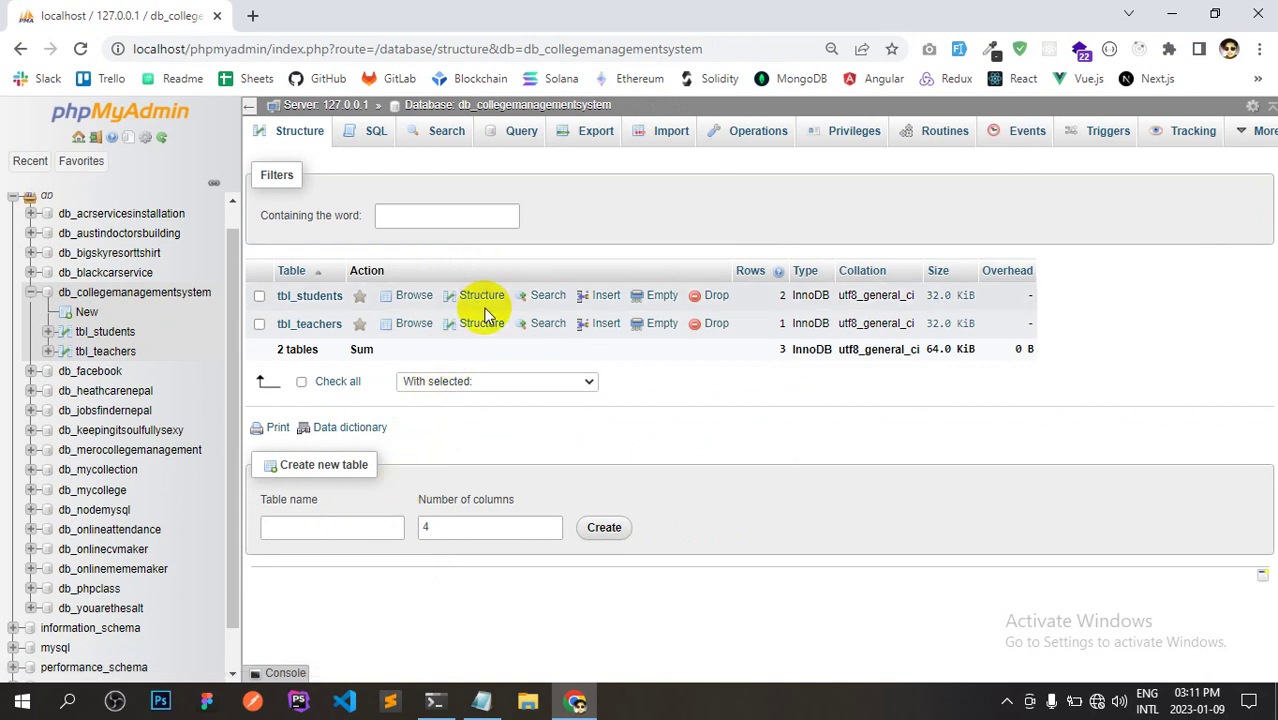
In Git Bash, change to drive D with cd D:.
{"action": "left_click", "coordinate": [435, 700]}
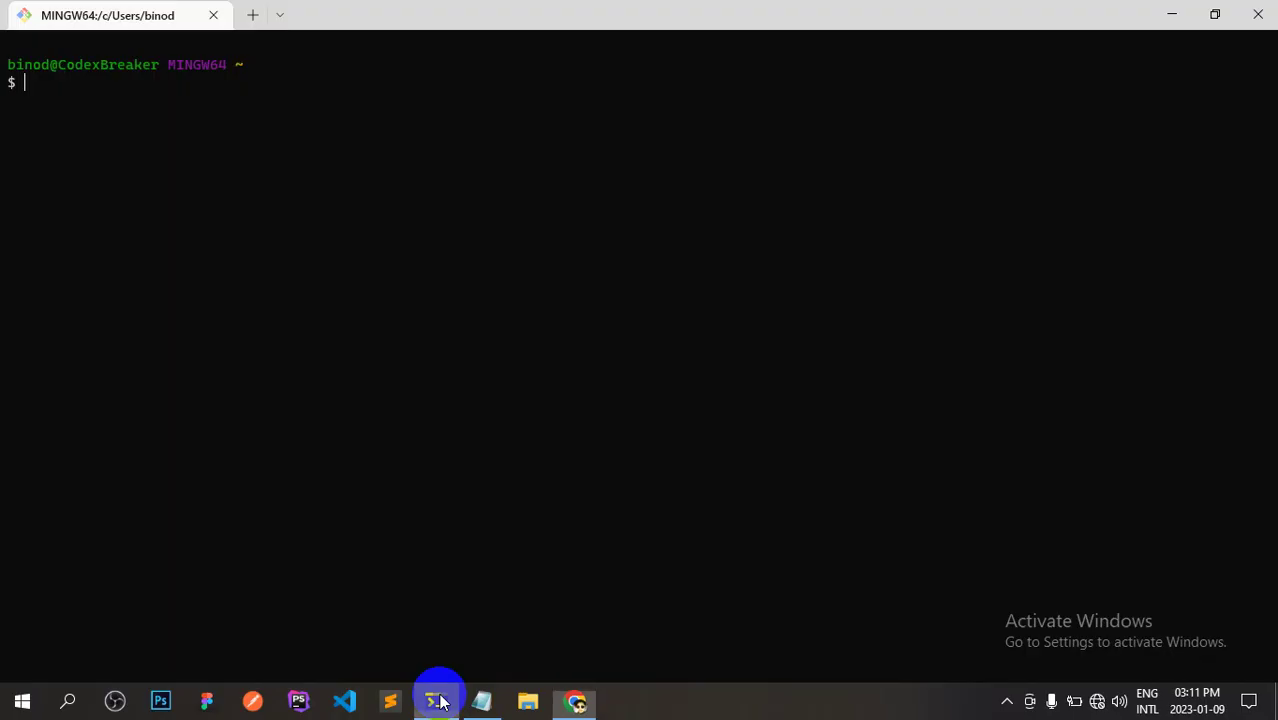
{"action": "scroll", "coordinate": [556, 362], "scroll_direction": "up", "scroll_amount": 5}
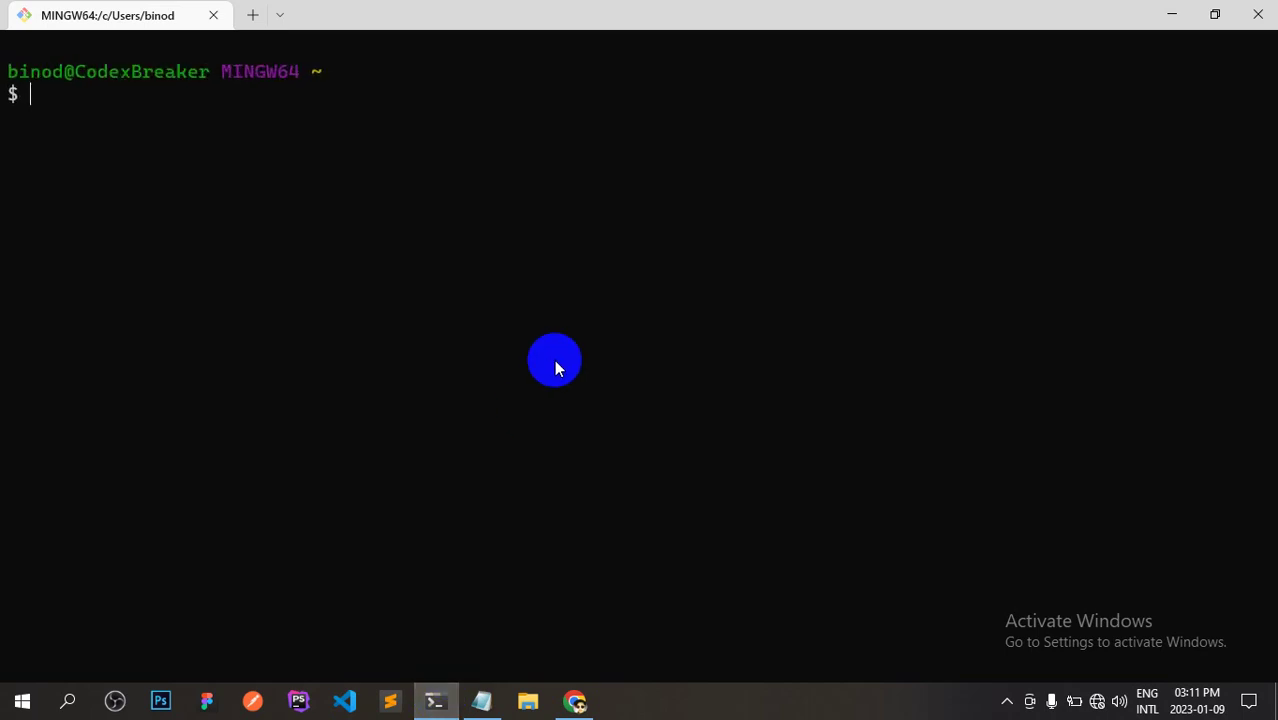
{"action": "type", "text": "code"}
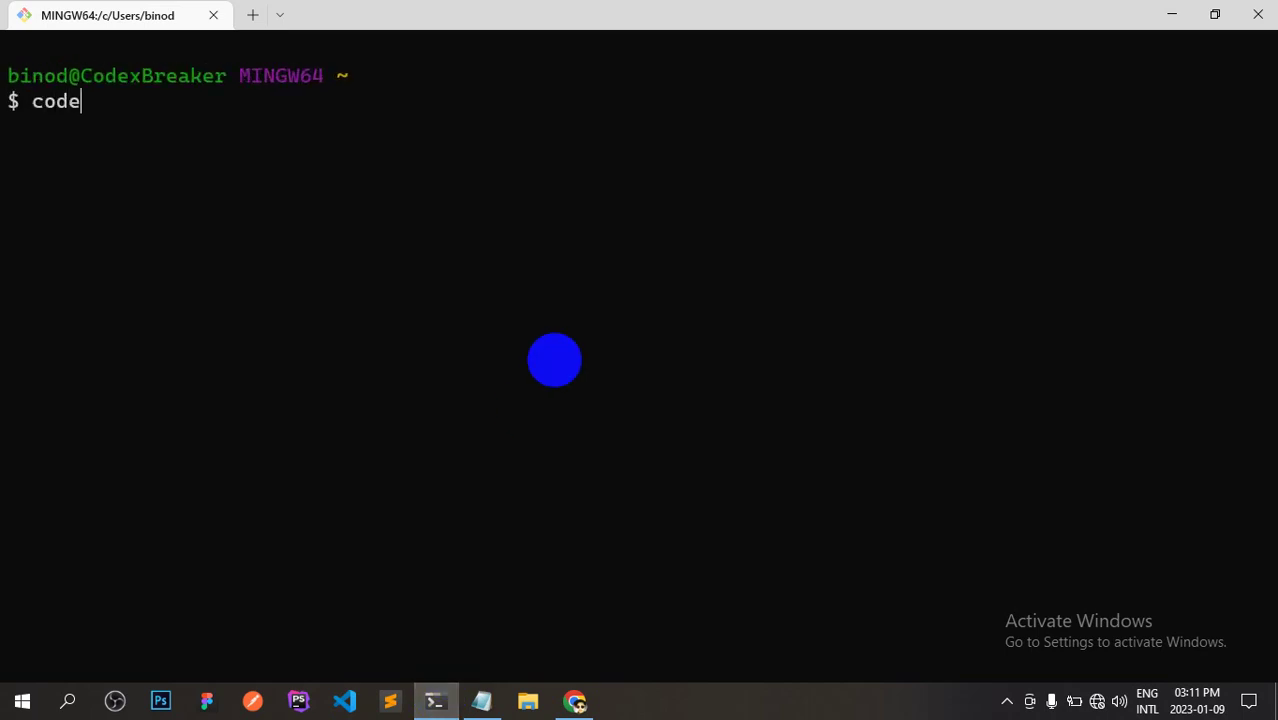
{"action": "key", "text": "BackSpace"}
{"action": "key", "text": "BackSpace"}
{"action": "key", "text": "BackSpace"}
{"action": "key", "text": "BackSpace"}
{"action": "type", "text": "cd o"}
{"action": "key", "text": "BackSpace"}
{"action": "key", "text": "BackSpace"}
{"action": "type", "text": "D;"}
{"action": "key", "text": "Return"}
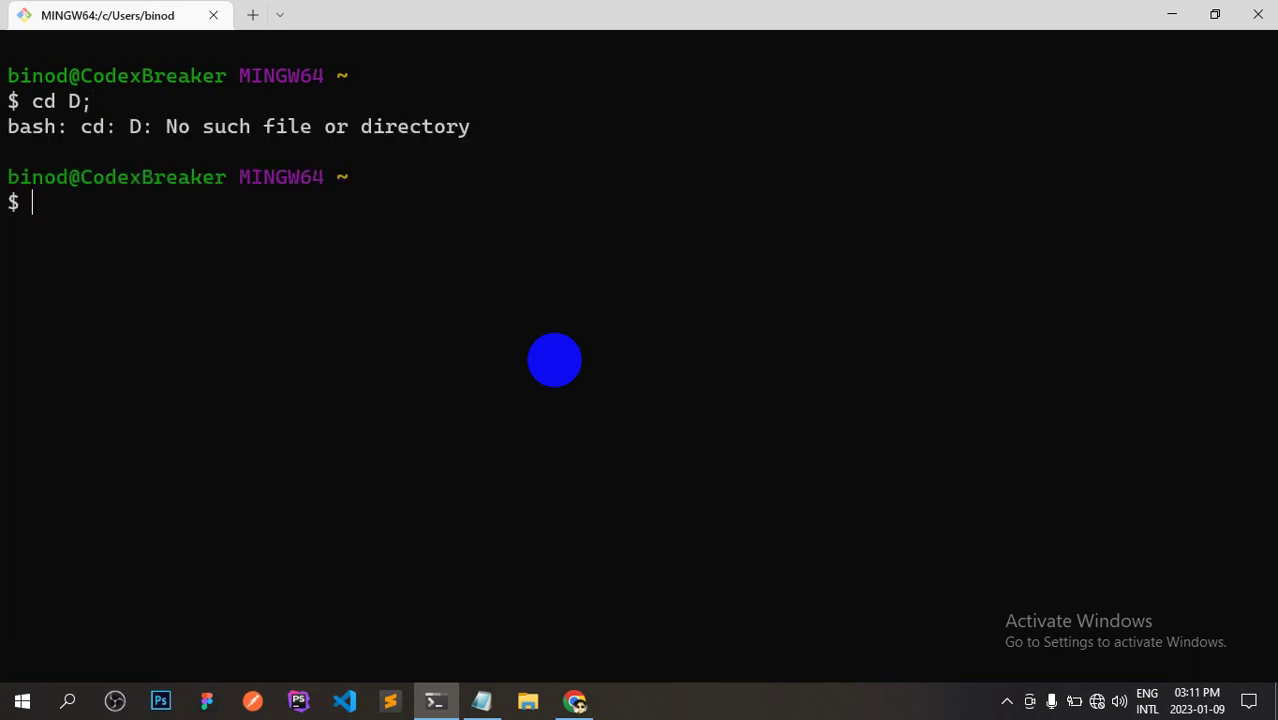
{"action": "type", "text": "cd D:"}
{"action": "key", "text": "Return"}
Change into MyFiles/XAMPP/htdocs/Projects and list its contents, finding it empty.
{"action": "type", "text": "cd"}
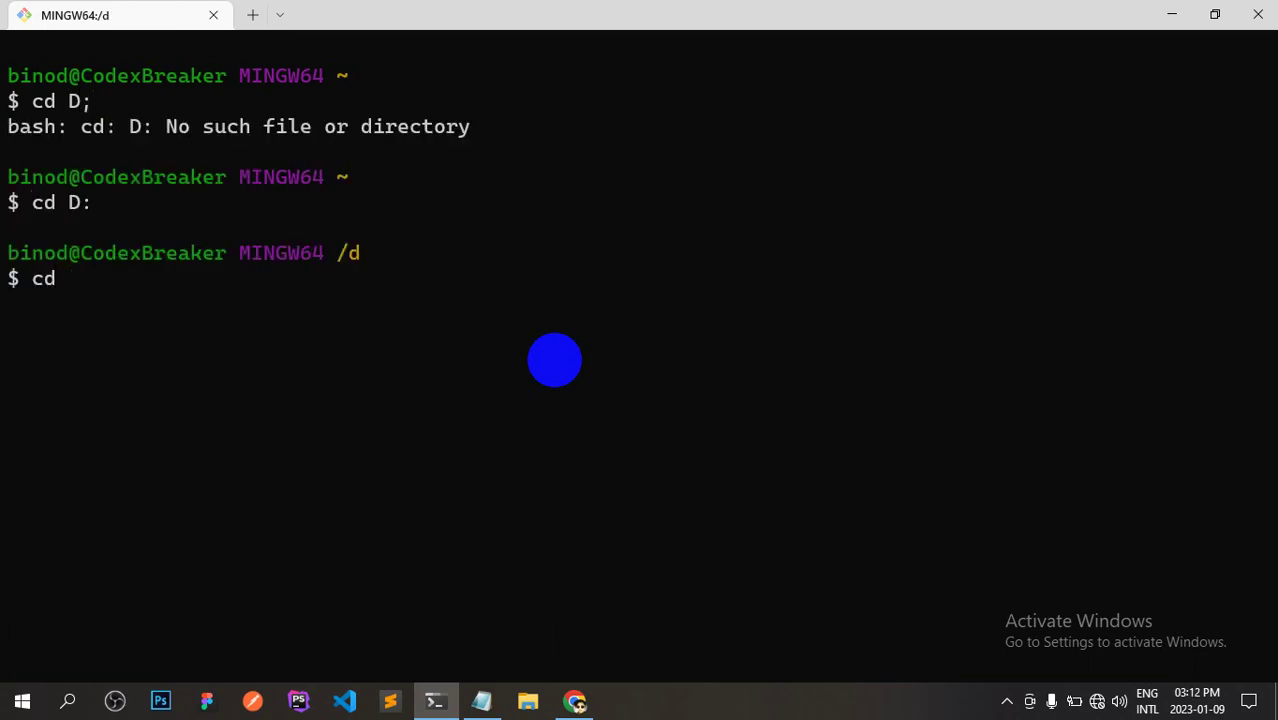
{"action": "type", "text": " m"}
{"action": "key", "text": "Tab"}
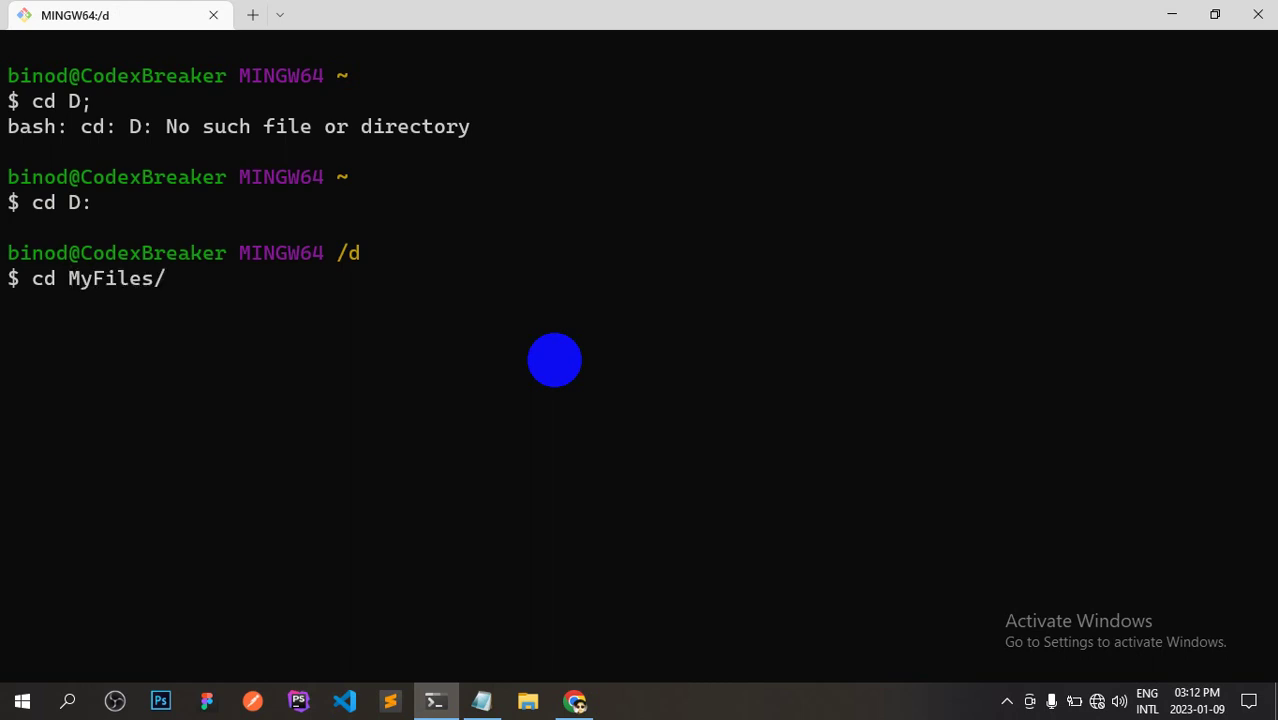
{"action": "type", "text": "x"}
{"action": "key", "text": "Tab"}
{"action": "type", "text": "h"}
{"action": "key", "text": "Tab"}
{"action": "type", "text": "pro"}
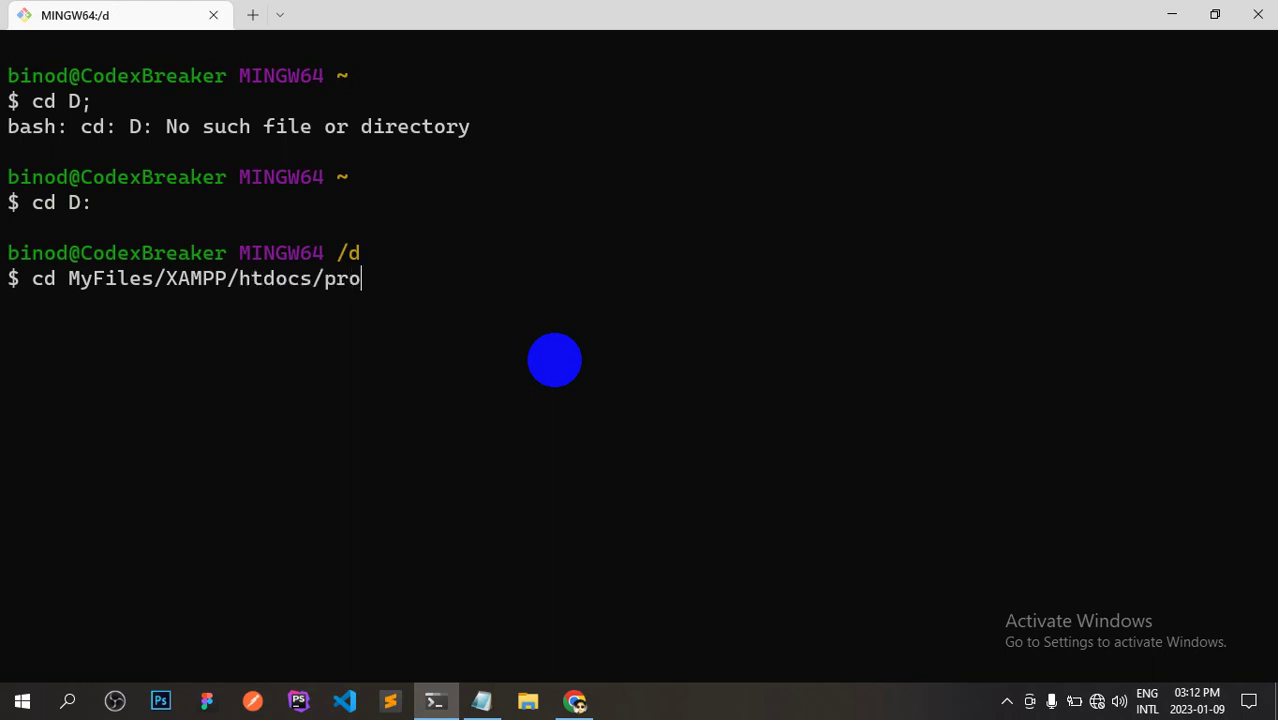
{"action": "key", "text": "Tab"}
{"action": "key", "text": "Return"}
{"action": "type", "text": "ls"}
{"action": "key", "text": "Return"}
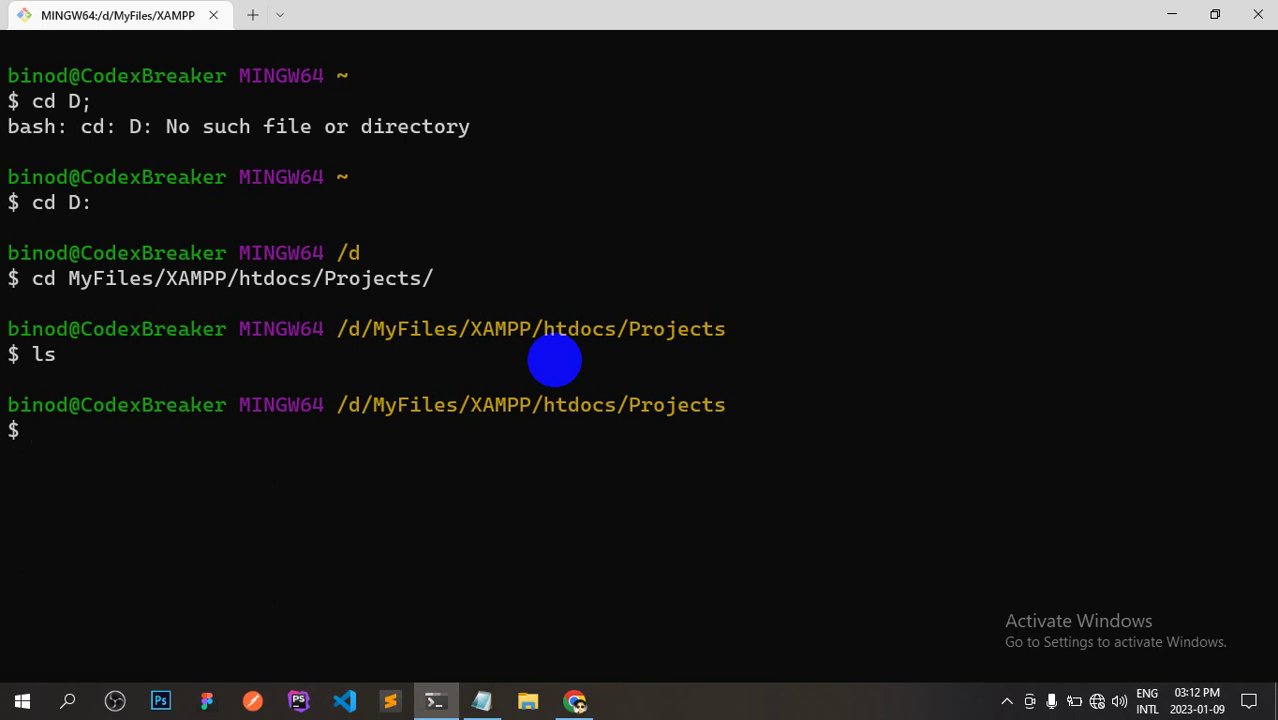
Run code . to open the Projects folder in VS Code.
{"action": "type", "text": "code"}
{"action": "key", "text": "BackSpace"}
{"action": "key", "text": "BackSpace"}
{"action": "key", "text": "BackSpace"}
{"action": "key", "text": "BackSpace"}
{"action": "type", "text": "code ."}
{"action": "key", "text": "BackSpace"}
{"action": "key", "text": "BackSpace"}
{"action": "key", "text": "BackSpace"}
{"action": "key", "text": "BackSpace"}
{"action": "key", "text": "BackSpace"}
{"action": "key", "text": "BackSpace"}
{"action": "type", "text": "code"}
{"action": "key", "text": "BackSpace"}
{"action": "key", "text": "BackSpace"}
{"action": "key", "text": "BackSpace"}
{"action": "key", "text": "BackSpace"}
{"action": "type", "text": "mkdir"}
{"action": "key", "text": "BackSpace"}
{"action": "key", "text": "BackSpace"}
{"action": "key", "text": "BackSpace"}
{"action": "key", "text": "BackSpace"}
{"action": "key", "text": "BackSpace"}
{"action": "type", "text": "mkdir"}
{"action": "key", "text": "BackSpace"}
{"action": "key", "text": "BackSpace"}
{"action": "key", "text": "BackSpace"}
{"action": "key", "text": "BackSpace"}
{"action": "key", "text": "BackSpace"}
{"action": "type", "text": "code ."}
{"action": "key", "text": "Return"}
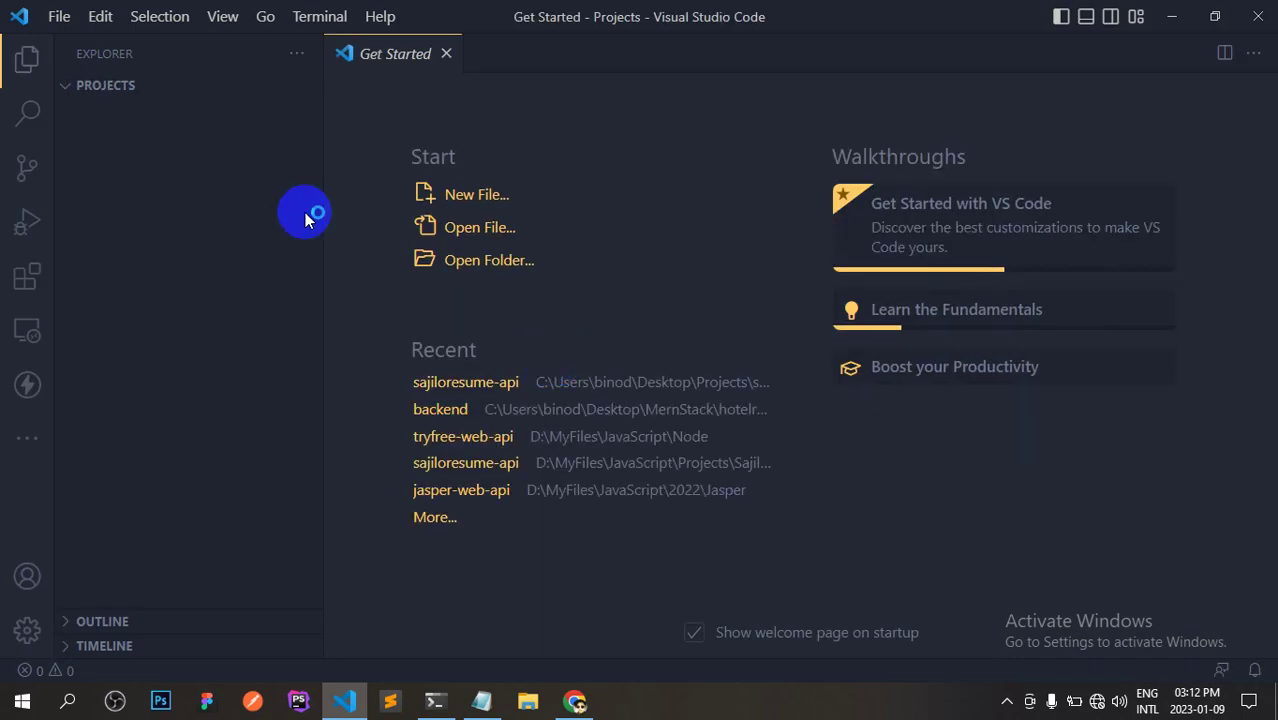
Close the welcome page and create an empty db_connect.php in Projects.
{"action": "left_click", "coordinate": [446, 56]}
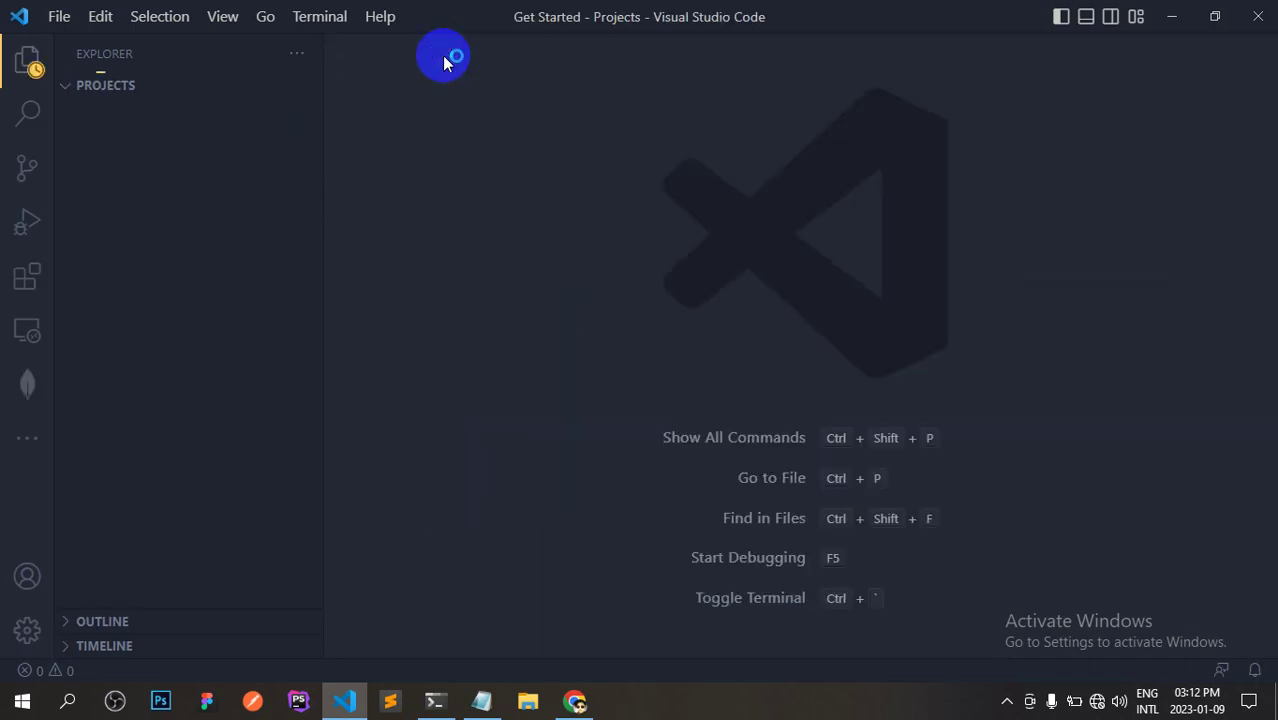
{"action": "left_click_drag", "start_coordinate": [322, 160], "coordinate": [278, 160]}
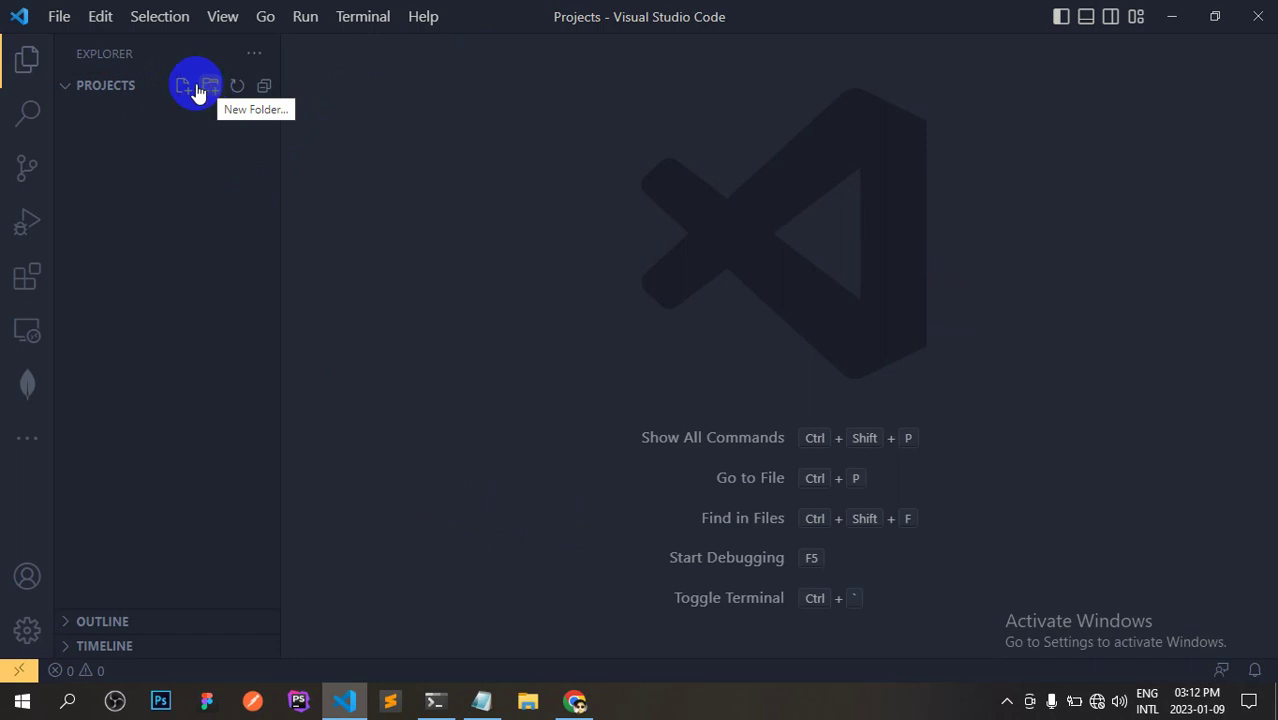
{"action": "left_click", "coordinate": [186, 89]}
{"action": "type", "text": "db"}
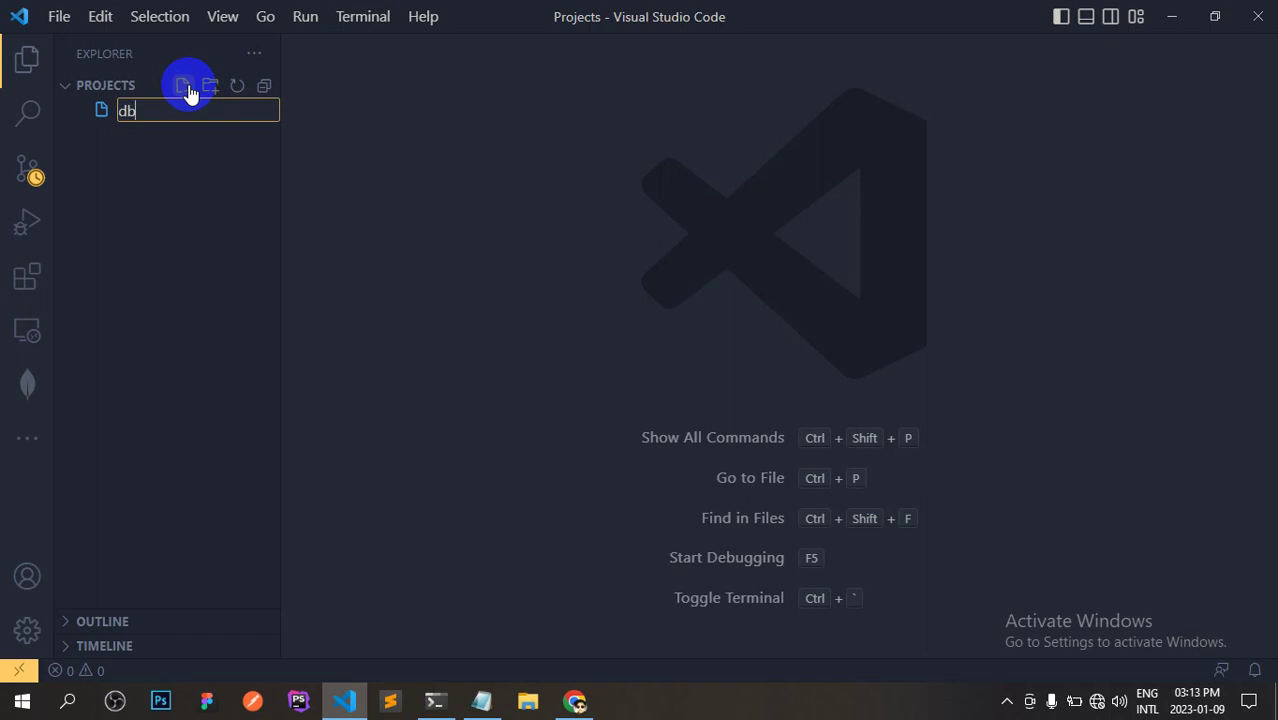
{"action": "type", "text": "_connect.php"}
{"action": "key", "text": "Return"}
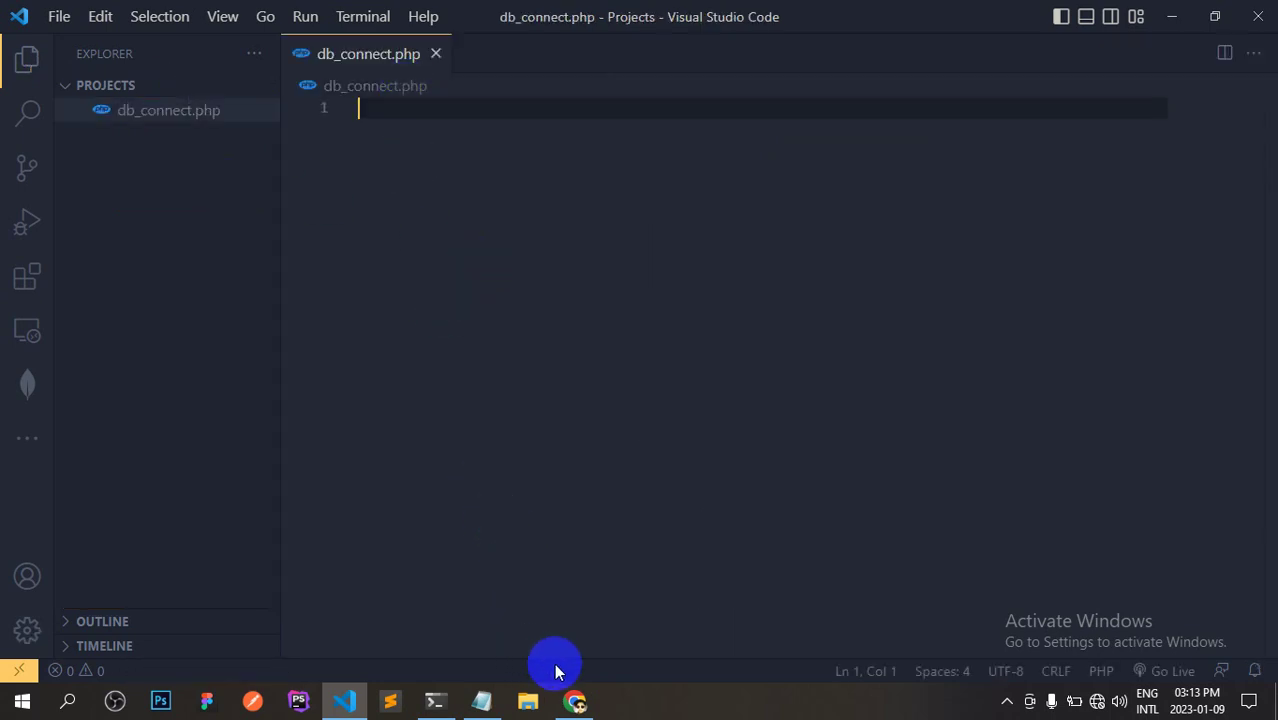
In Chrome, start a new tab addressed to localhost/projects.
{"action": "left_click", "coordinate": [574, 700]}
{"action": "left_click", "coordinate": [250, 12]}
{"action": "type", "text": "localhost"}
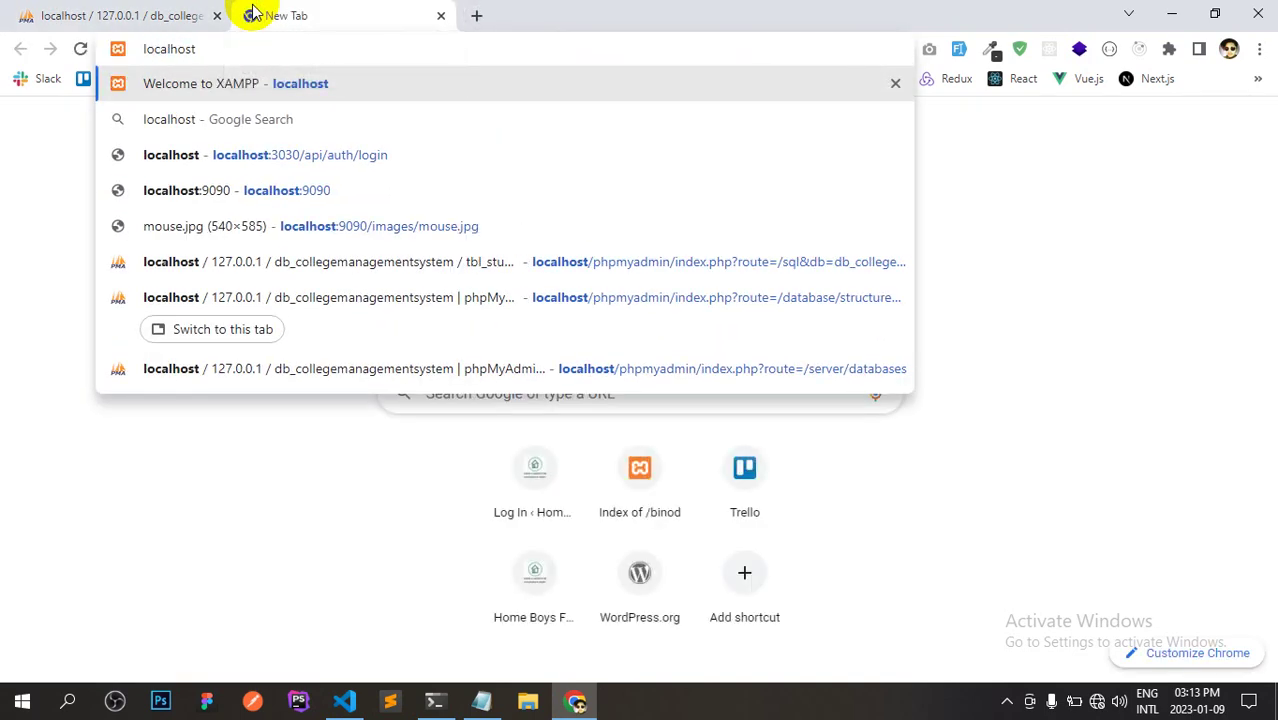
{"action": "type", "text": "/projec"}
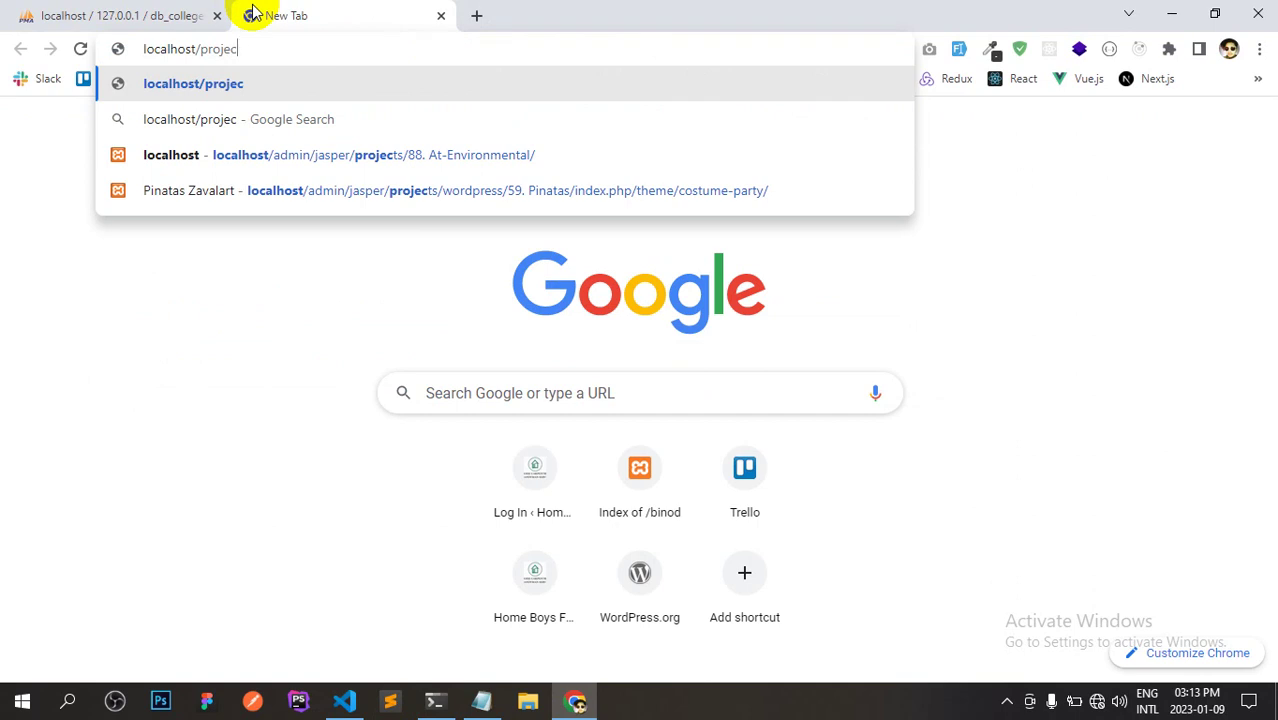
{"action": "type", "text": "ts"}
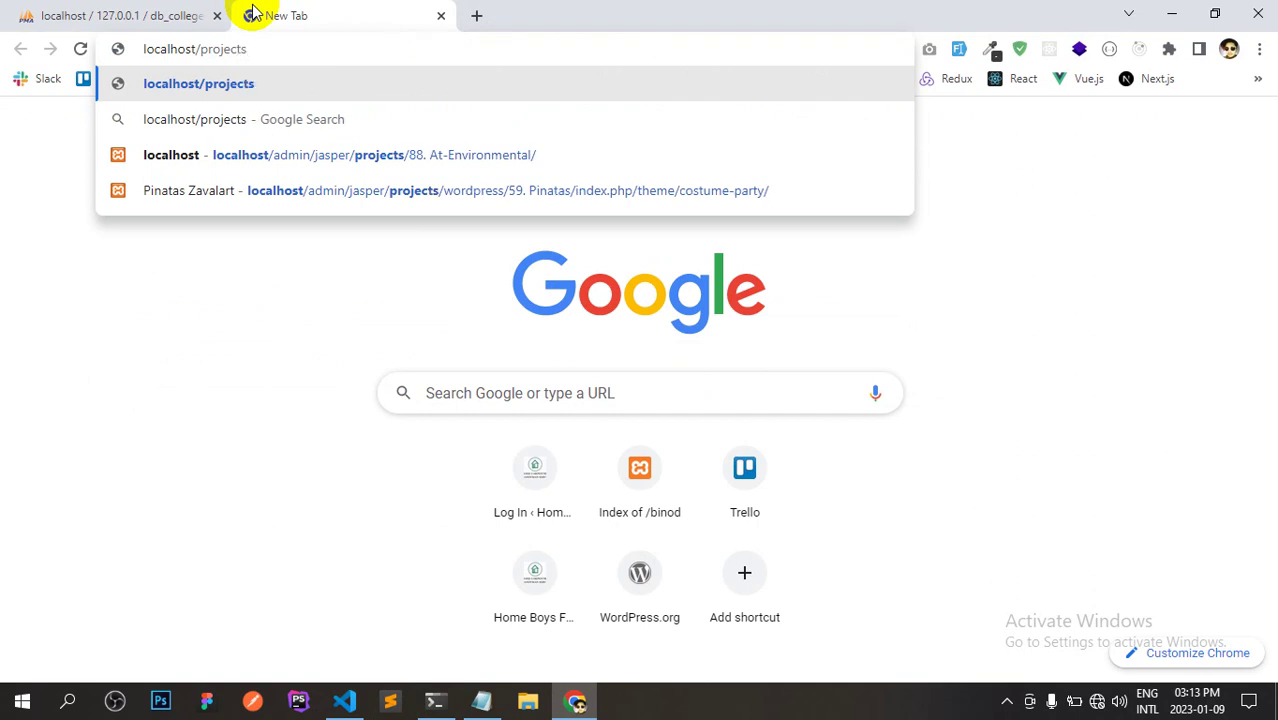
Load localhost/projects, then strip the path to load the localhost dashboard.
{"action": "key", "text": "Return"}
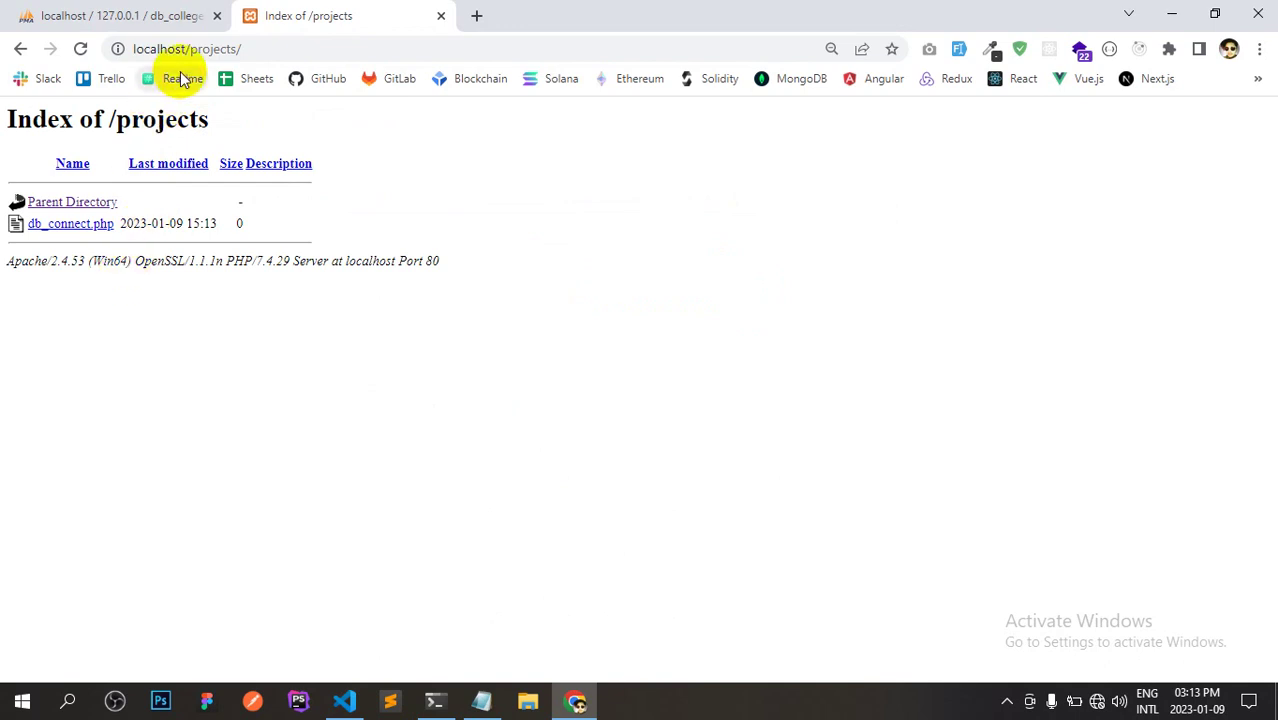
{"action": "left_click_drag", "start_coordinate": [186, 48], "coordinate": [342, 48]}
{"action": "key", "text": "BackSpace"}
{"action": "key", "text": "Return"}
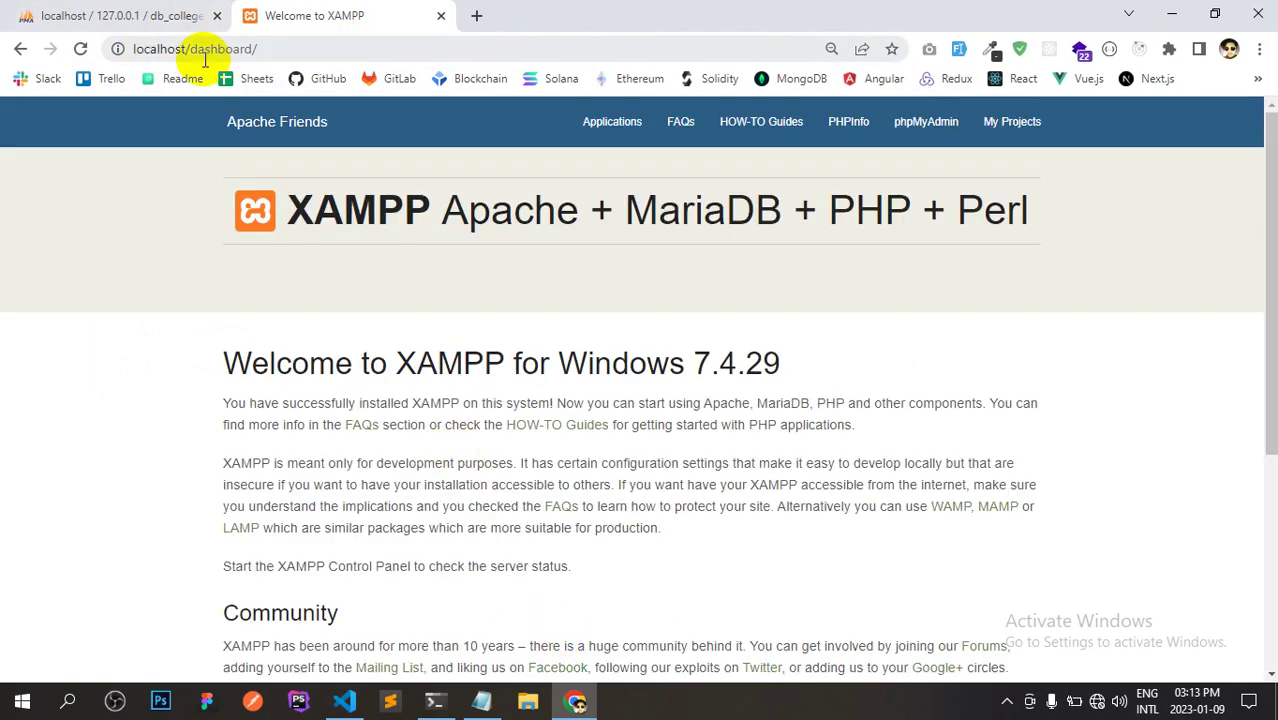
{"action": "left_click_drag", "start_coordinate": [189, 48], "coordinate": [294, 48]}
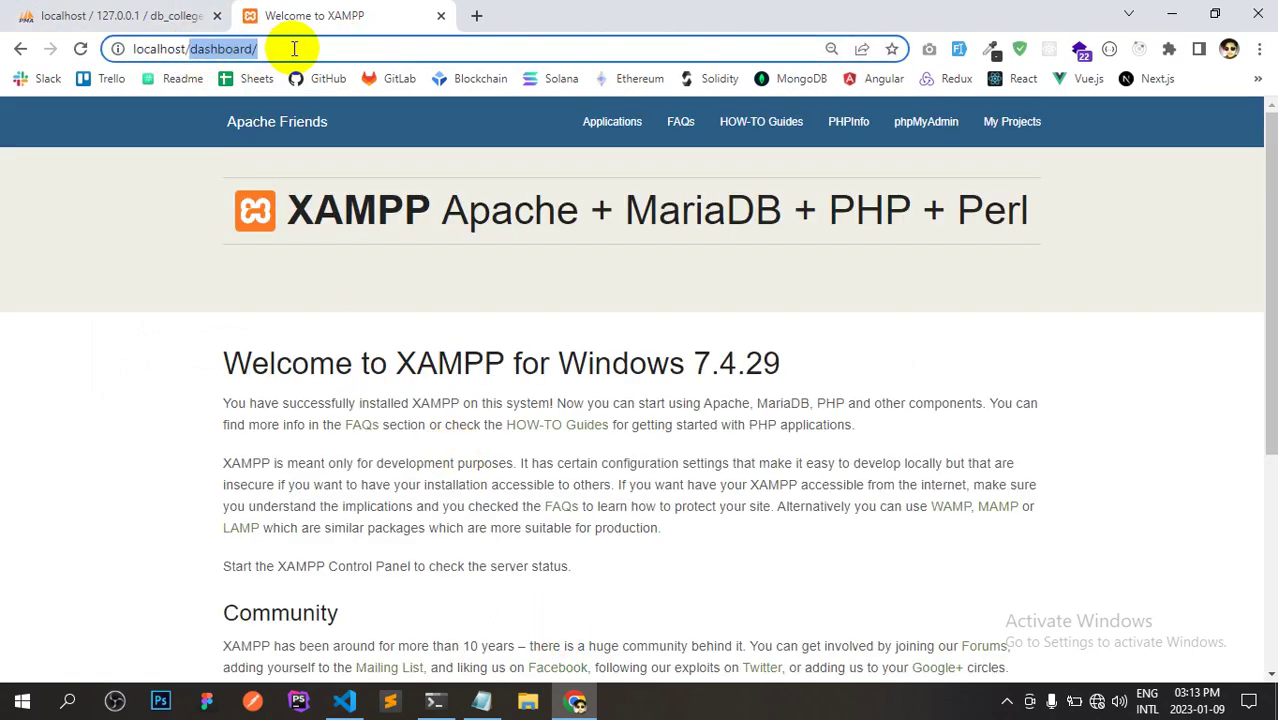
Check the htdocs path in Git Bash, then load the localhost/projects listing in Chrome.
{"action": "key", "text": "alt+Tab"}
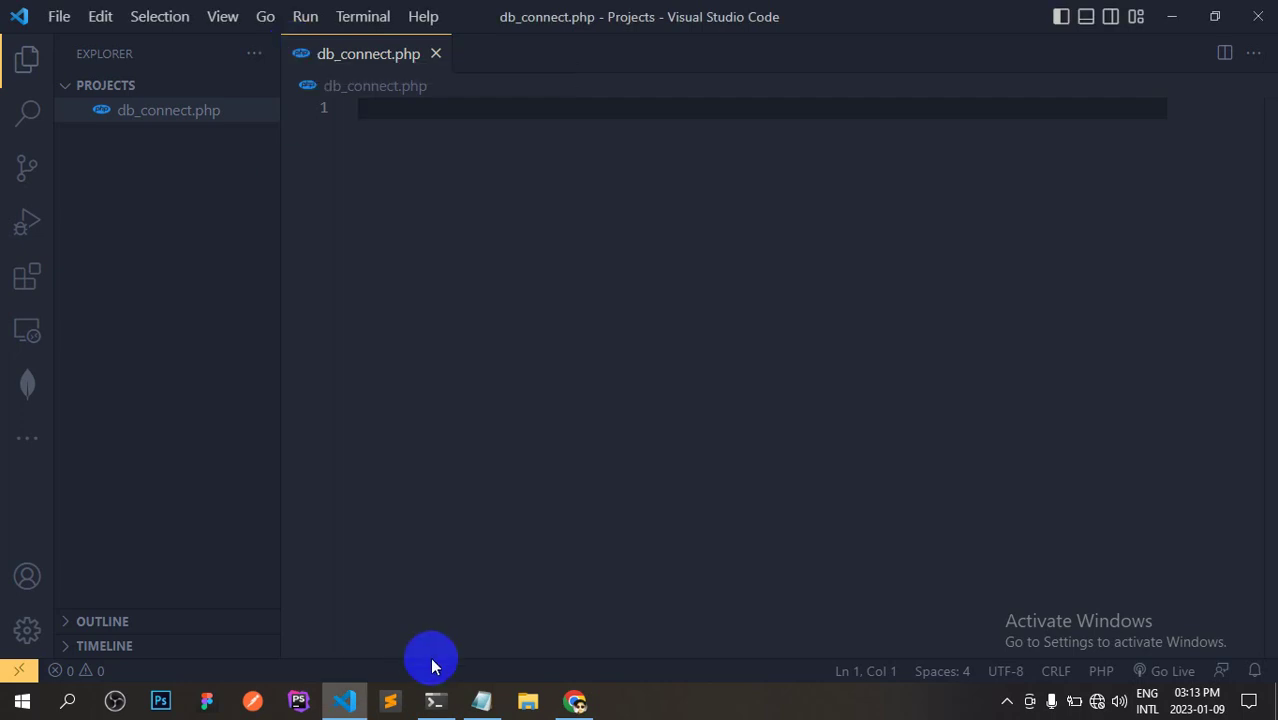
{"action": "left_click", "coordinate": [435, 700]}
{"action": "left_click_drag", "start_coordinate": [531, 329], "coordinate": [718, 331]}
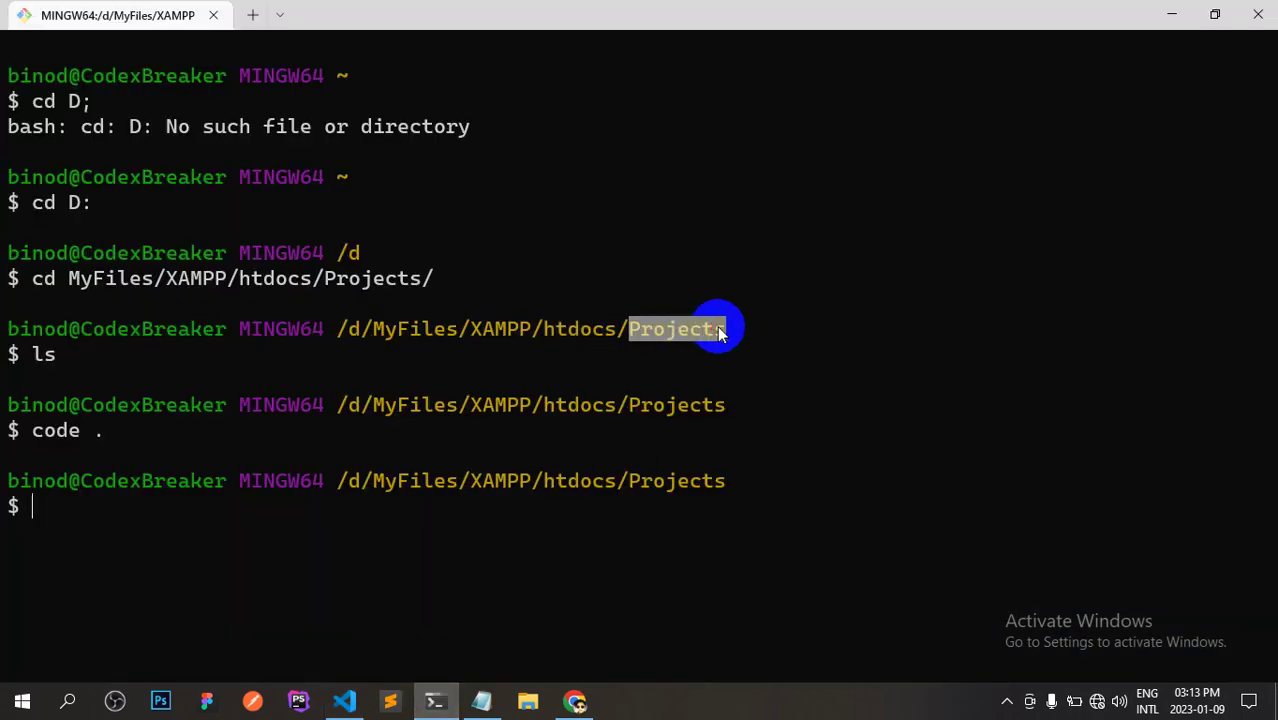
{"action": "key", "text": "alt+Tab"}
{"action": "key", "text": "alt+Tab"}
{"action": "key", "text": "Tab"}
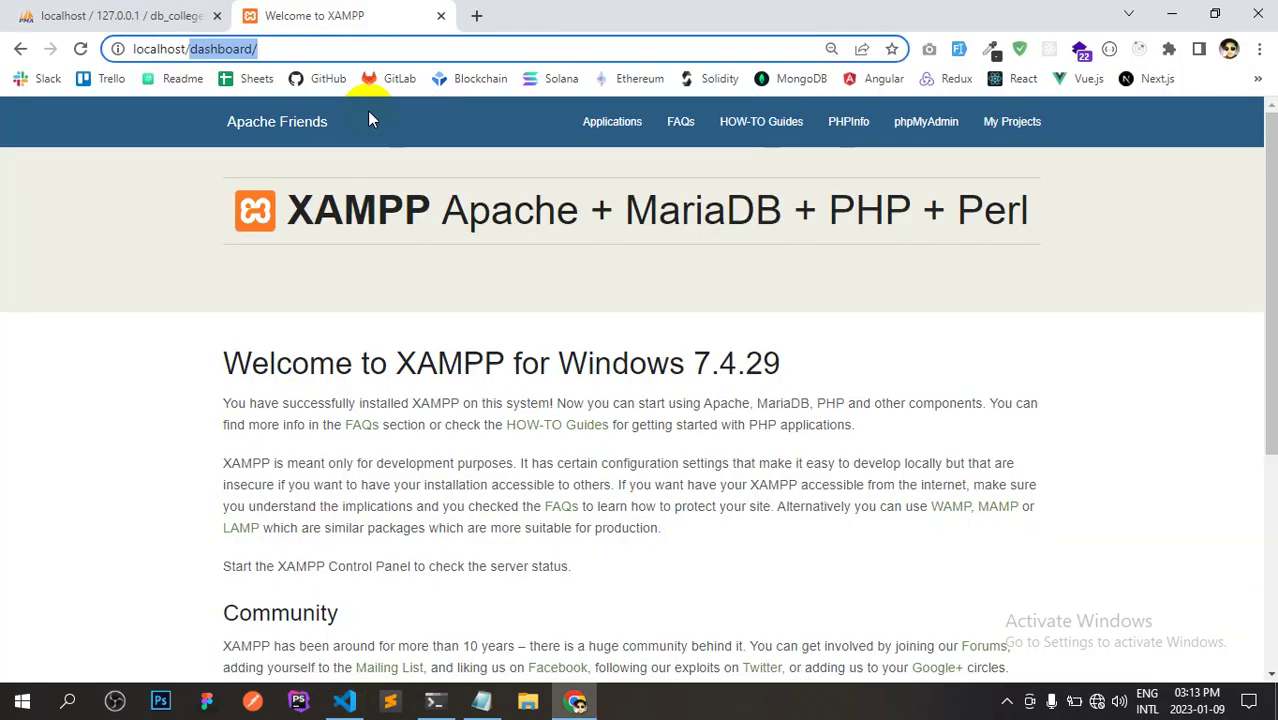
{"action": "type", "text": "projects"}
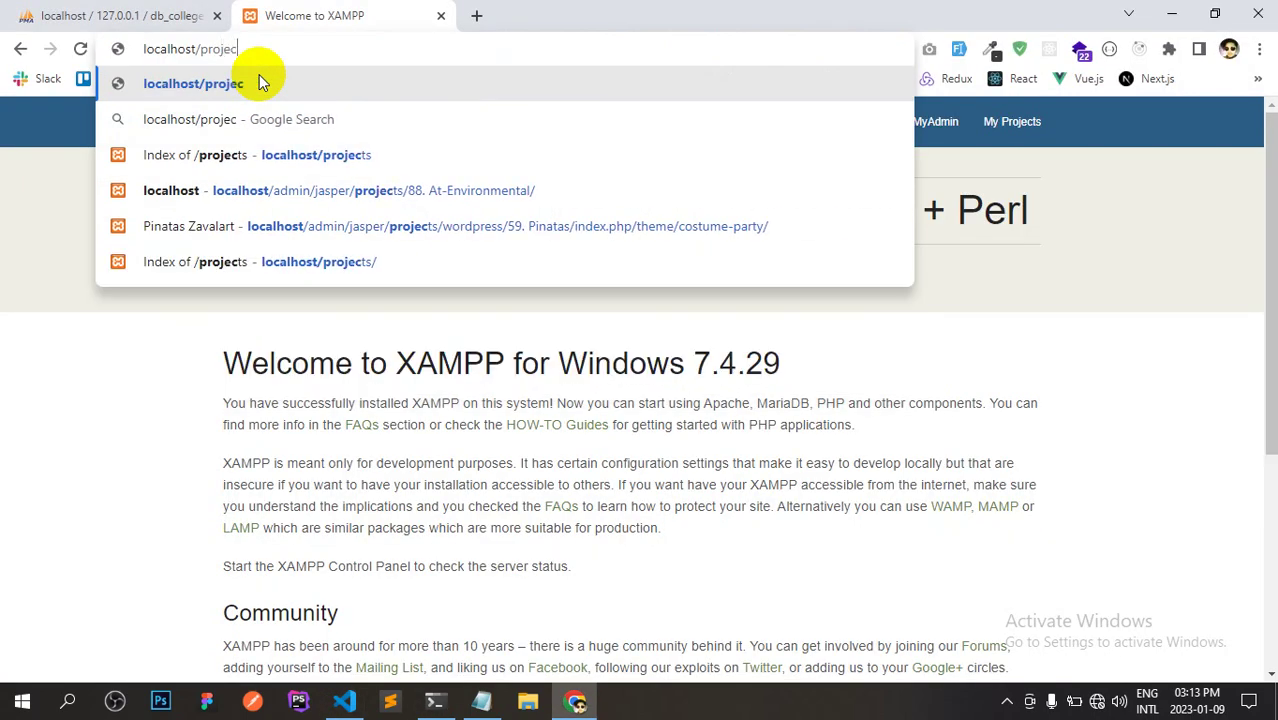
{"action": "key", "text": "Return"}
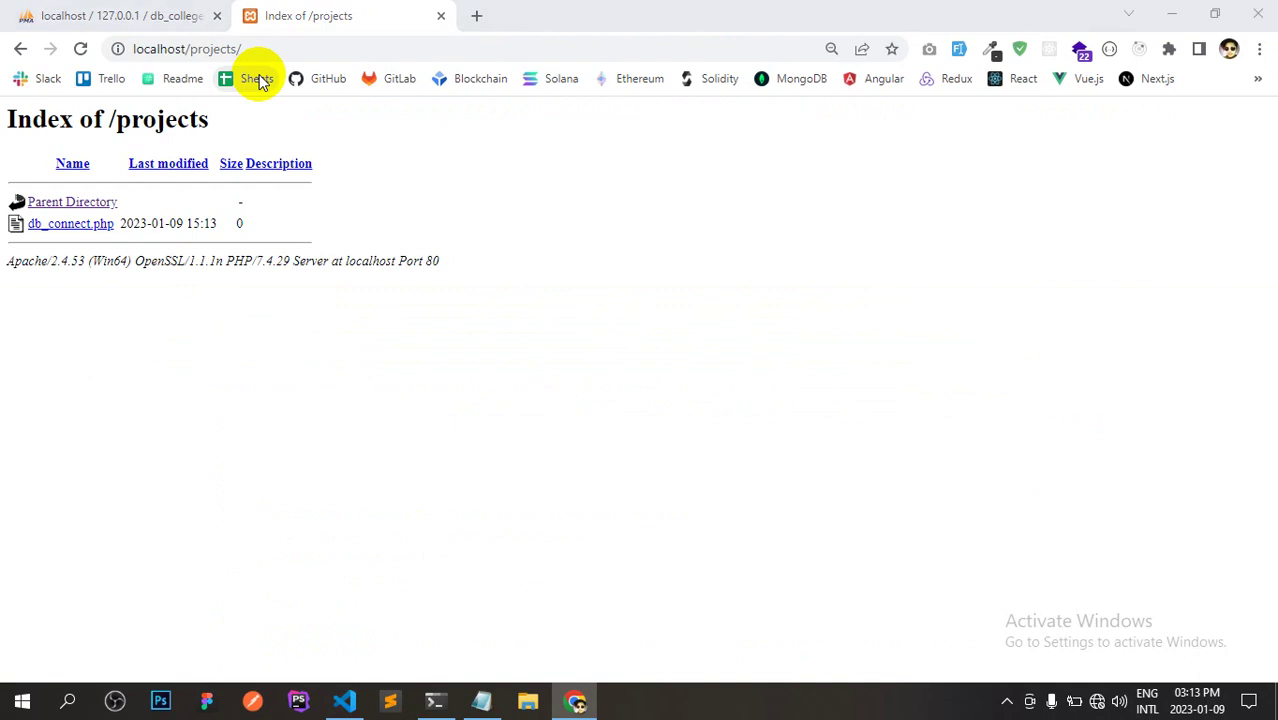
Open db_connect.php from the listing to see a blank page, then return to VS Code.
{"action": "key", "text": "alt+Tab"}
{"action": "key", "text": "Tab"}
{"action": "key", "text": "Tab"}
{"action": "key", "text": "Tab"}
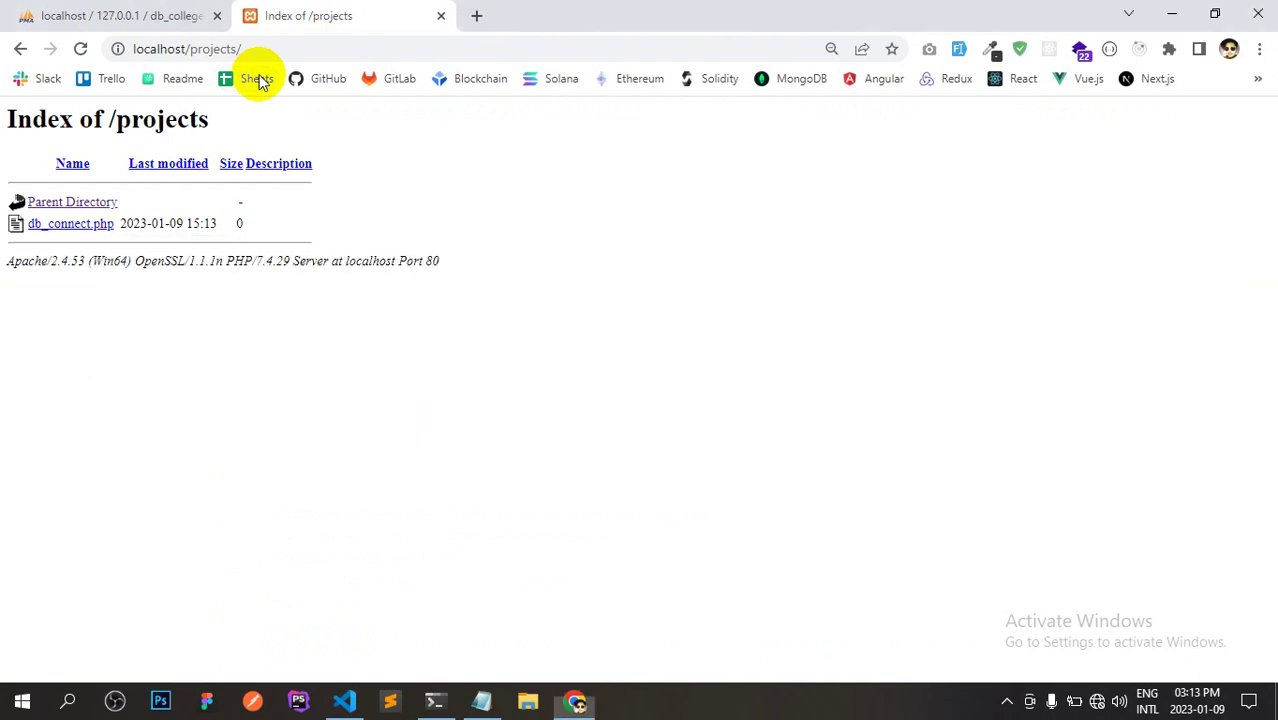
{"action": "key", "text": "alt+Tab"}
{"action": "key", "text": "Tab"}
{"action": "key", "text": "Tab"}
{"action": "key", "text": "Tab"}
{"action": "key", "text": "Tab"}
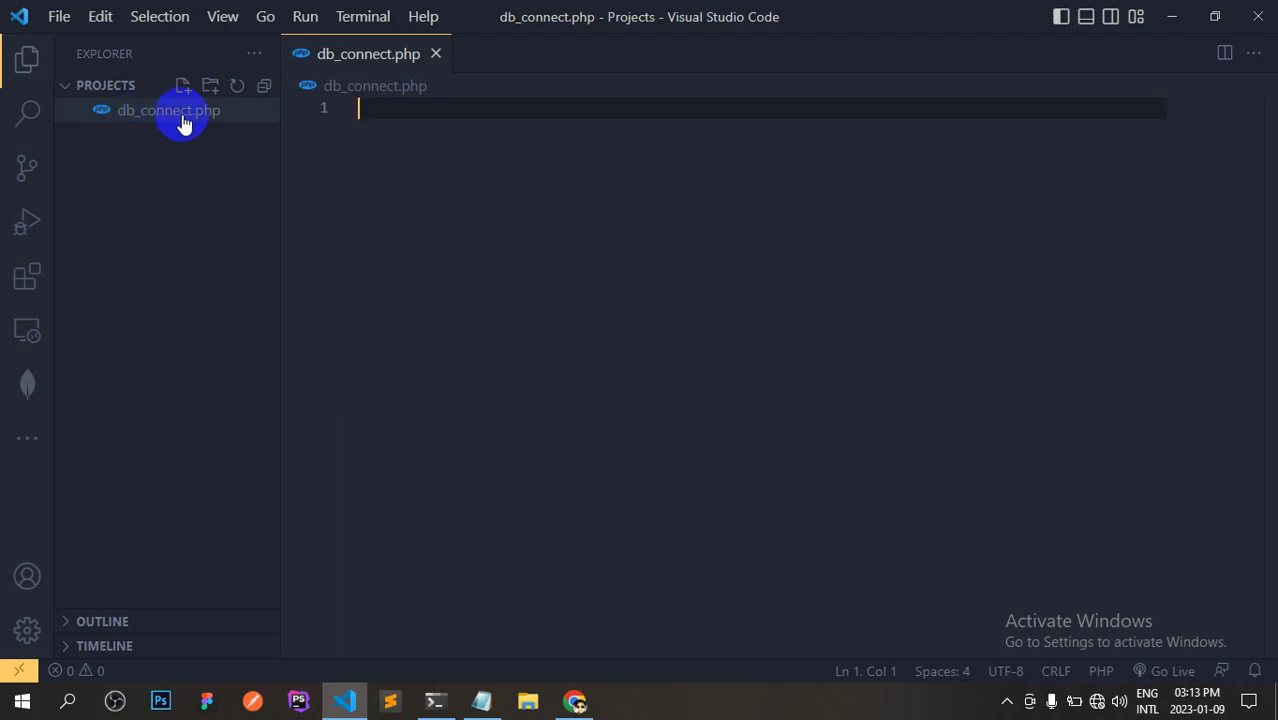
{"action": "left_click", "coordinate": [575, 701]}
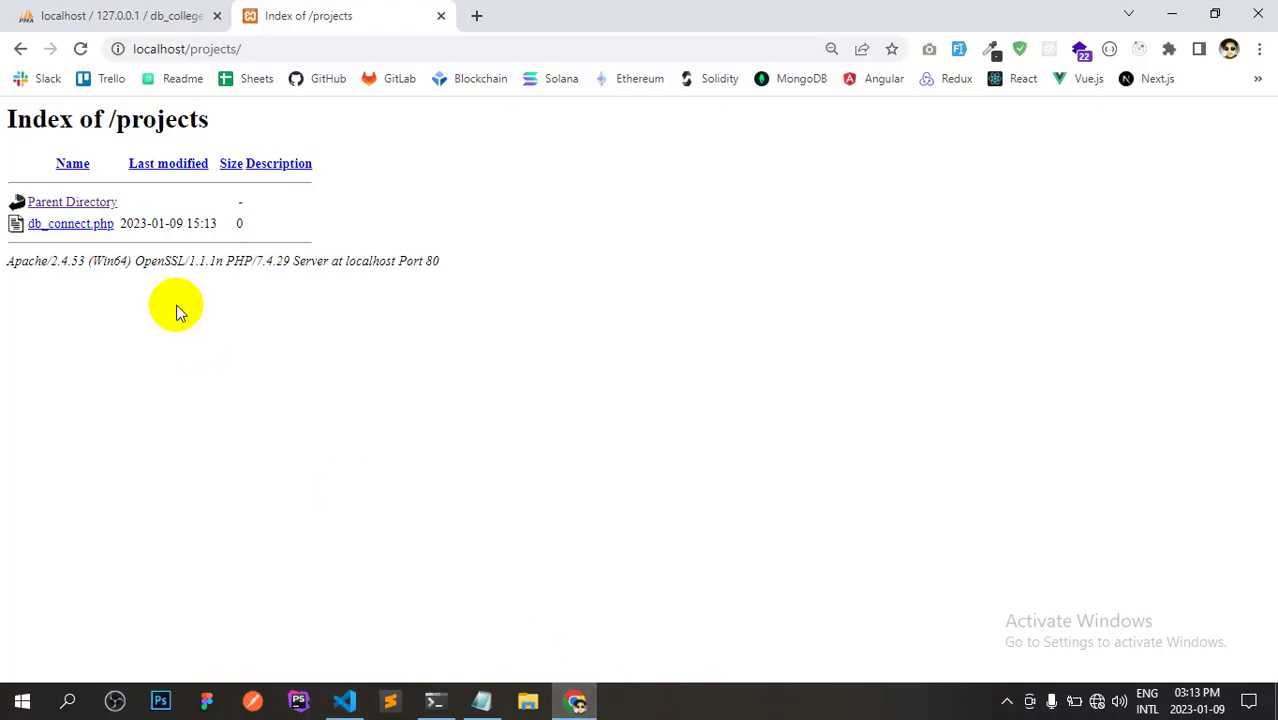
{"action": "left_click", "coordinate": [93, 228]}
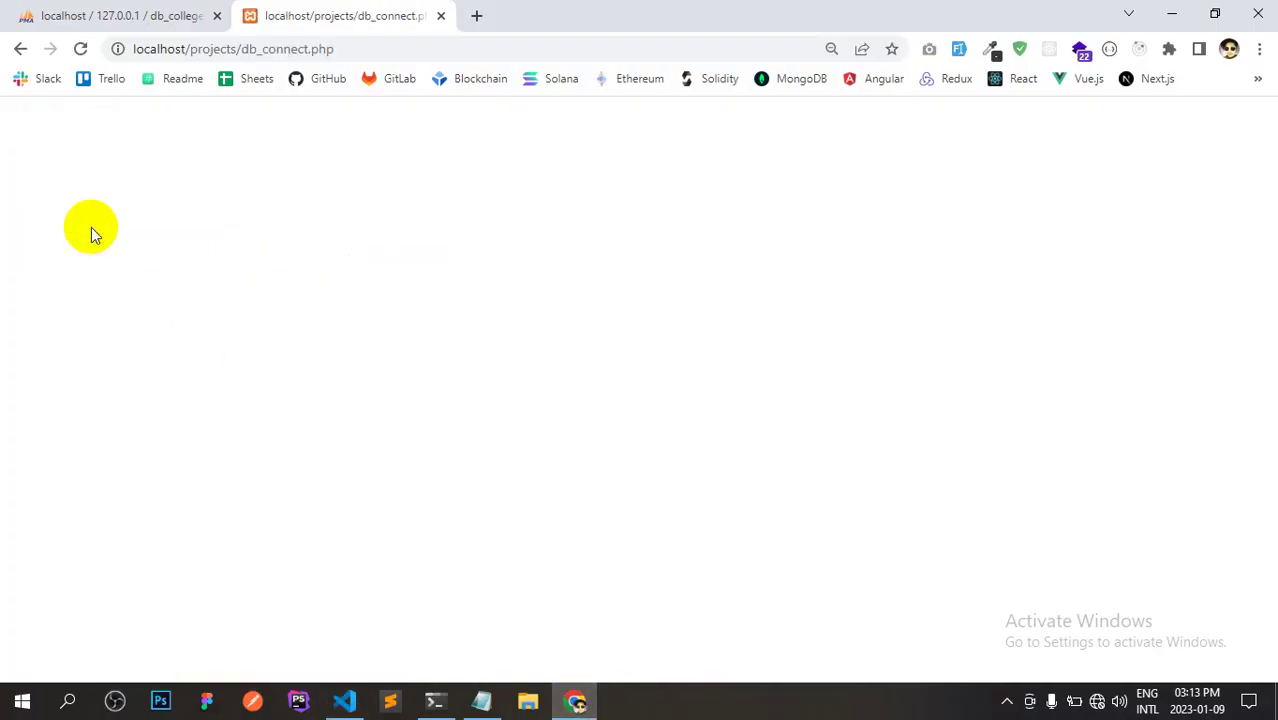
{"action": "key", "text": "alt+Tab"}
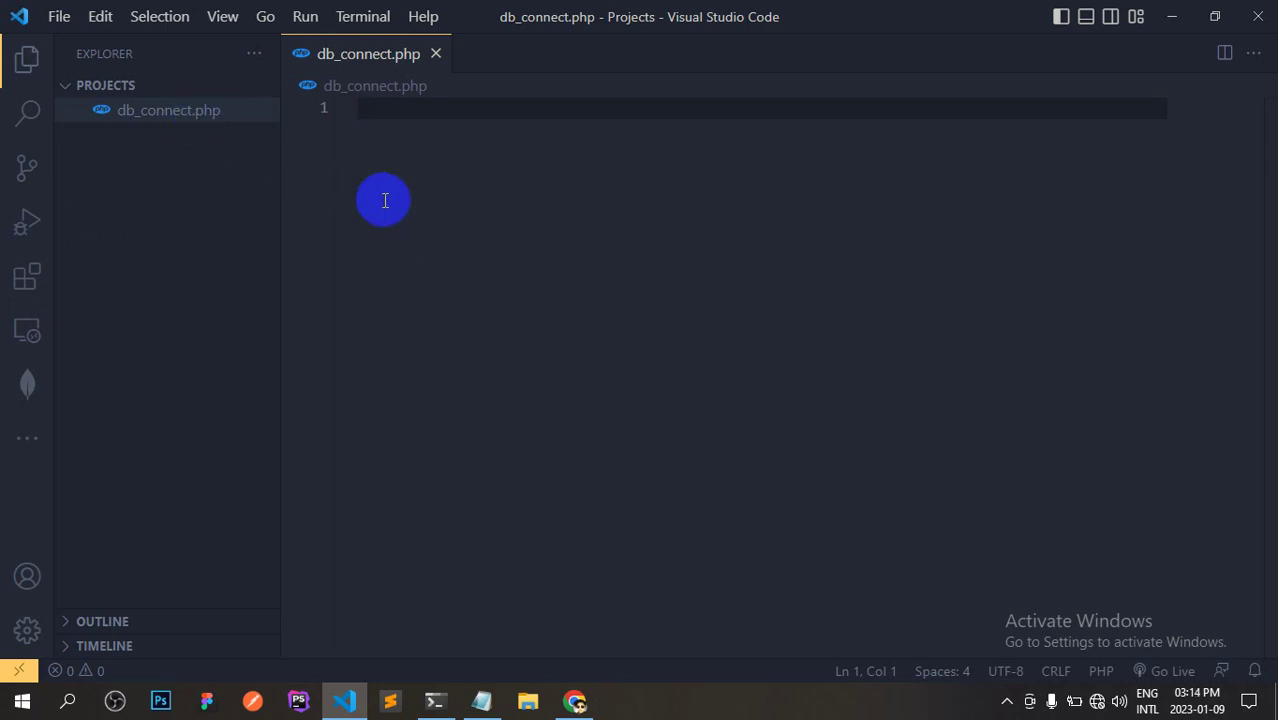
Write a <?php ?> block in db_connect.php with the closing tag moved down, and save.
{"action": "type", "text": "<?"}
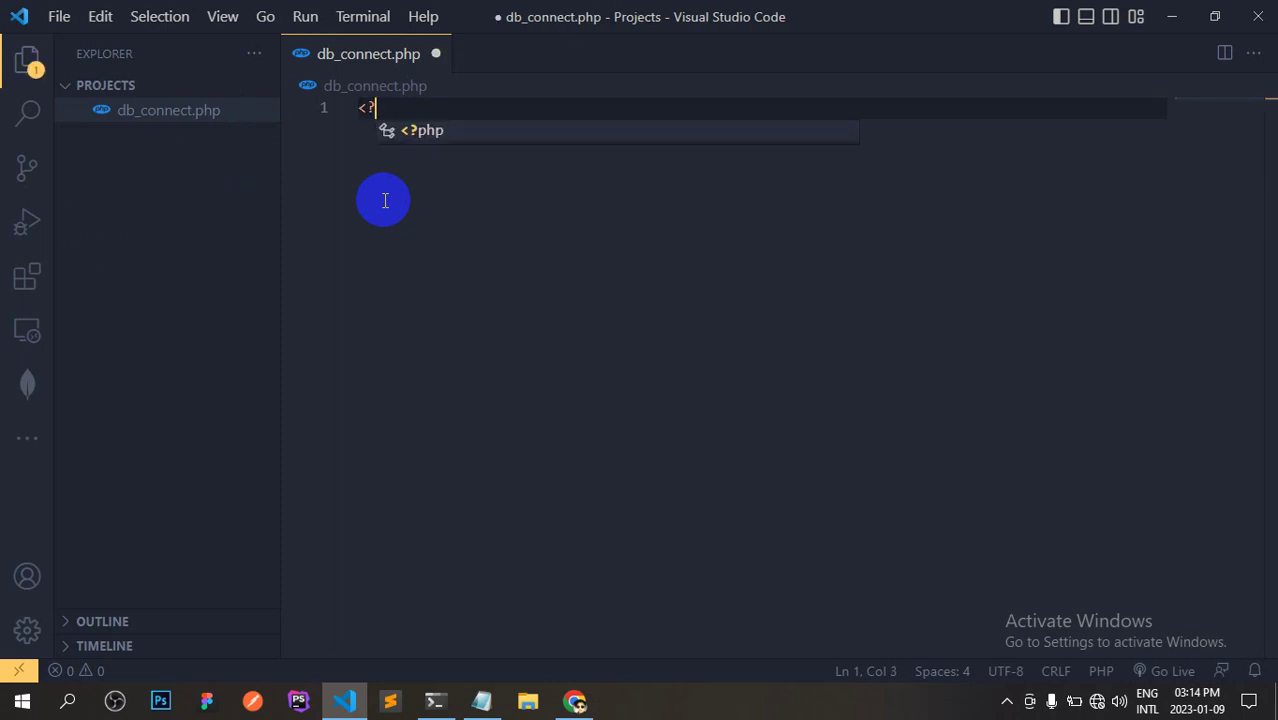
{"action": "key", "text": "BackSpace"}
{"action": "key", "text": "BackSpace"}
{"action": "type", "text": "?<"}
{"action": "key", "text": "BackSpace"}
{"action": "key", "text": "BackSpace"}
{"action": "type", "text": "<?php"}
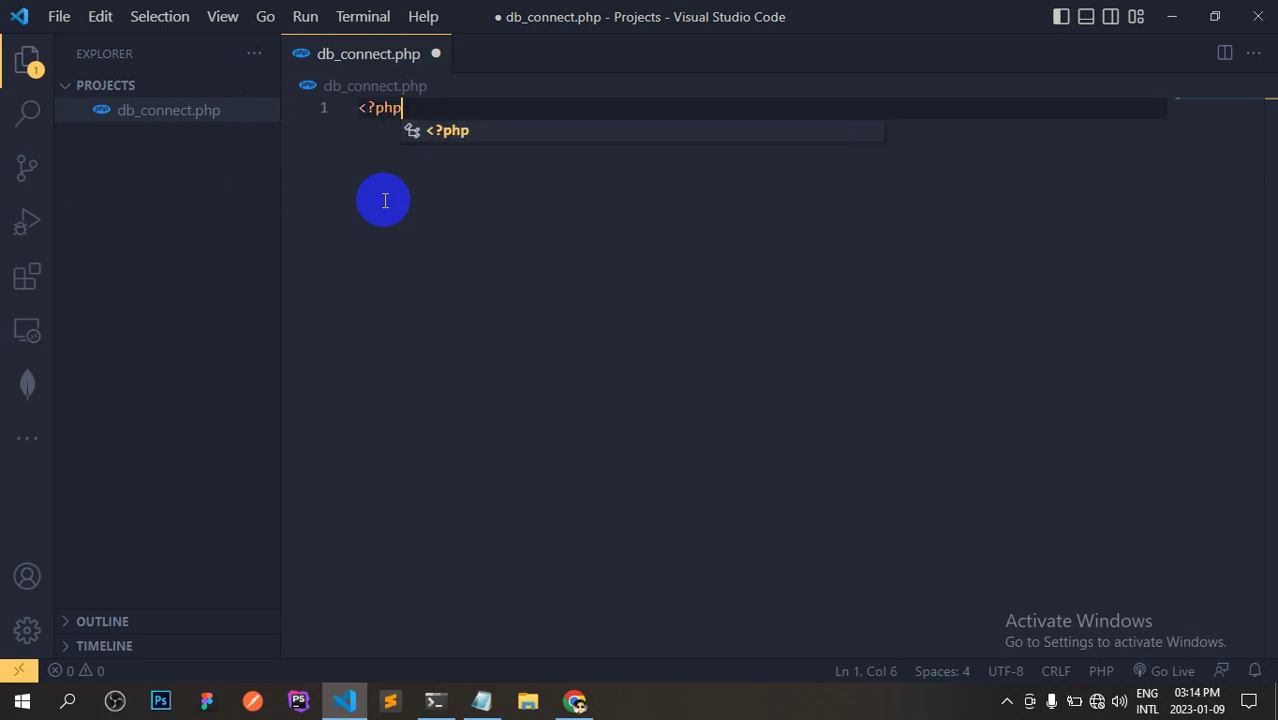
{"action": "type", "text": " ?>"}
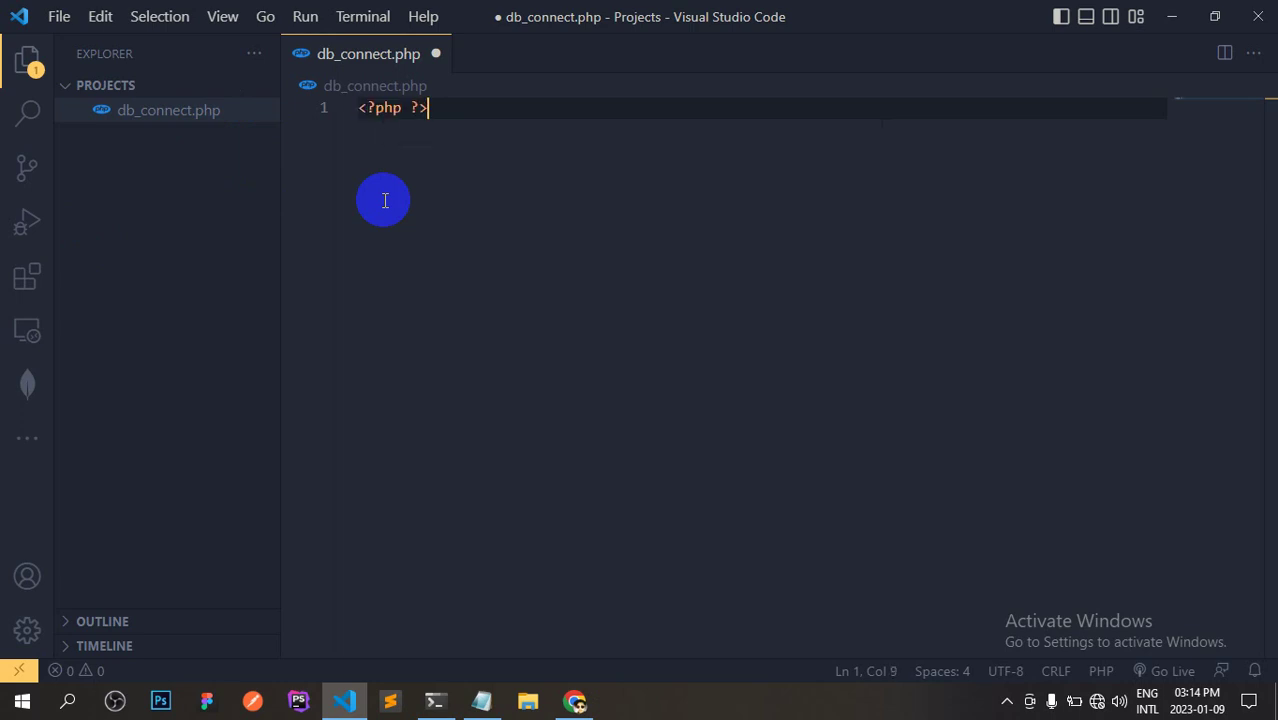
{"action": "key", "text": "Left"}
{"action": "key", "text": "Left"}
{"action": "key", "text": "BackSpace"}
{"action": "key", "text": "Return"}
{"action": "key", "text": "Return"}
{"action": "key", "text": "Return"}
{"action": "key", "text": "Return"}
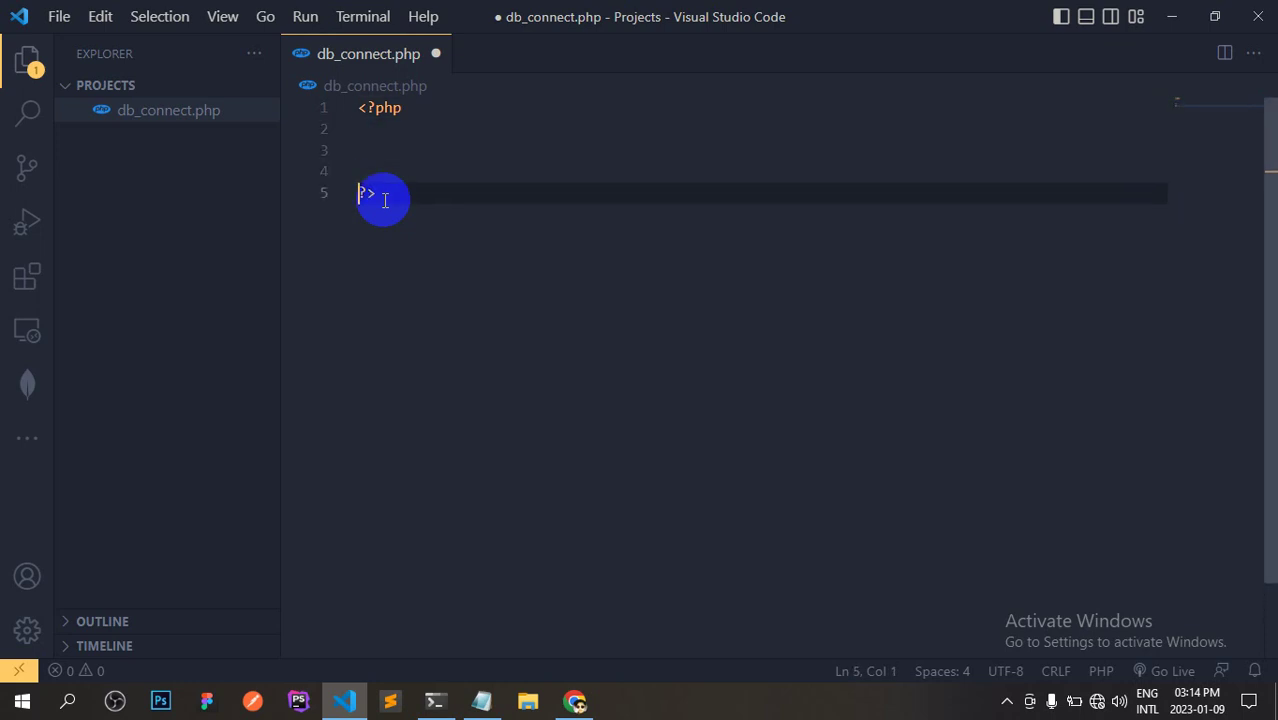
{"action": "key", "text": "ctrl+s"}
{"action": "key", "text": "Up"}
{"action": "key", "text": "Up"}
{"action": "key", "text": "Up"}
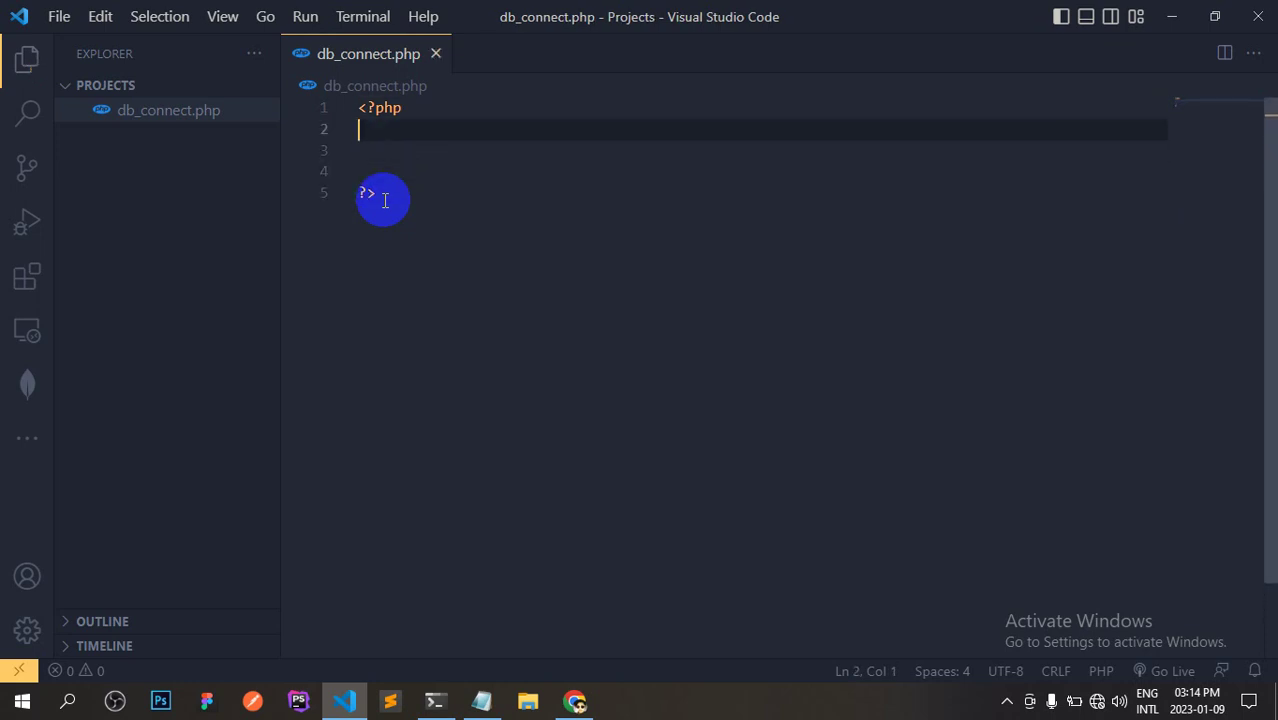
{"action": "key", "text": "Tab"}
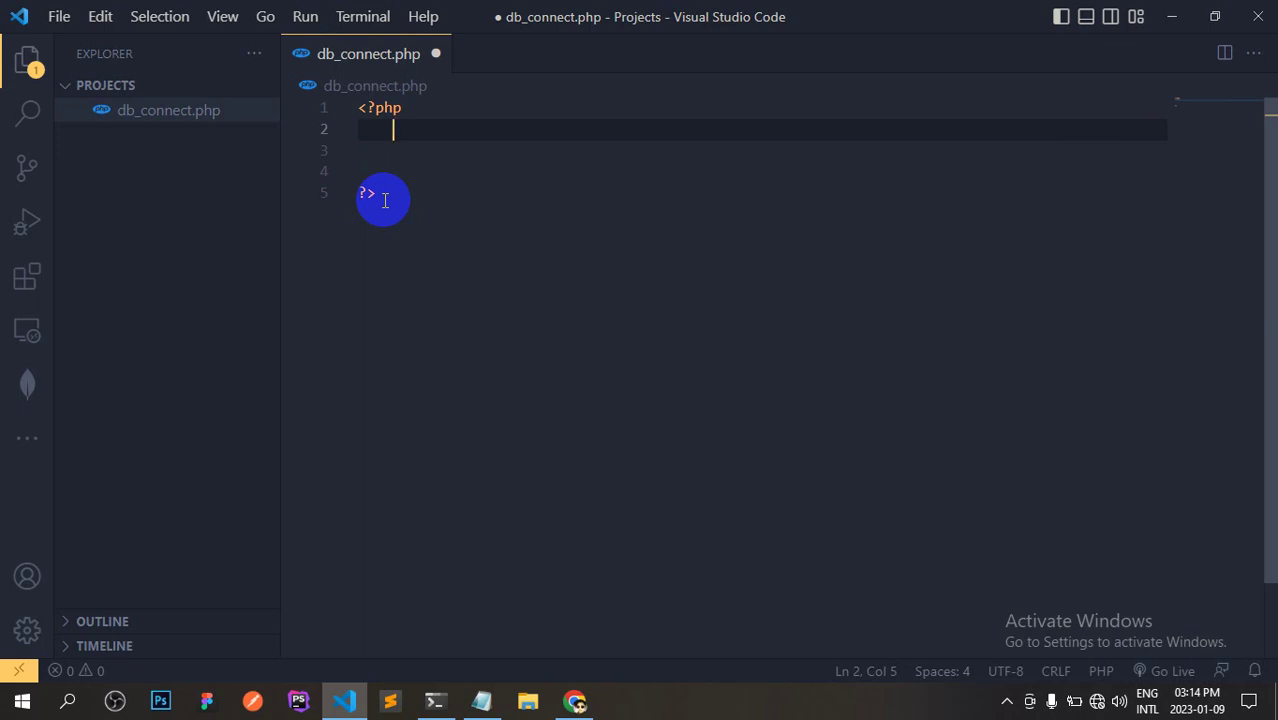
Add the line new mysqli(); inside the PHP block, with an empty line above it.
{"action": "type", "text": "new"}
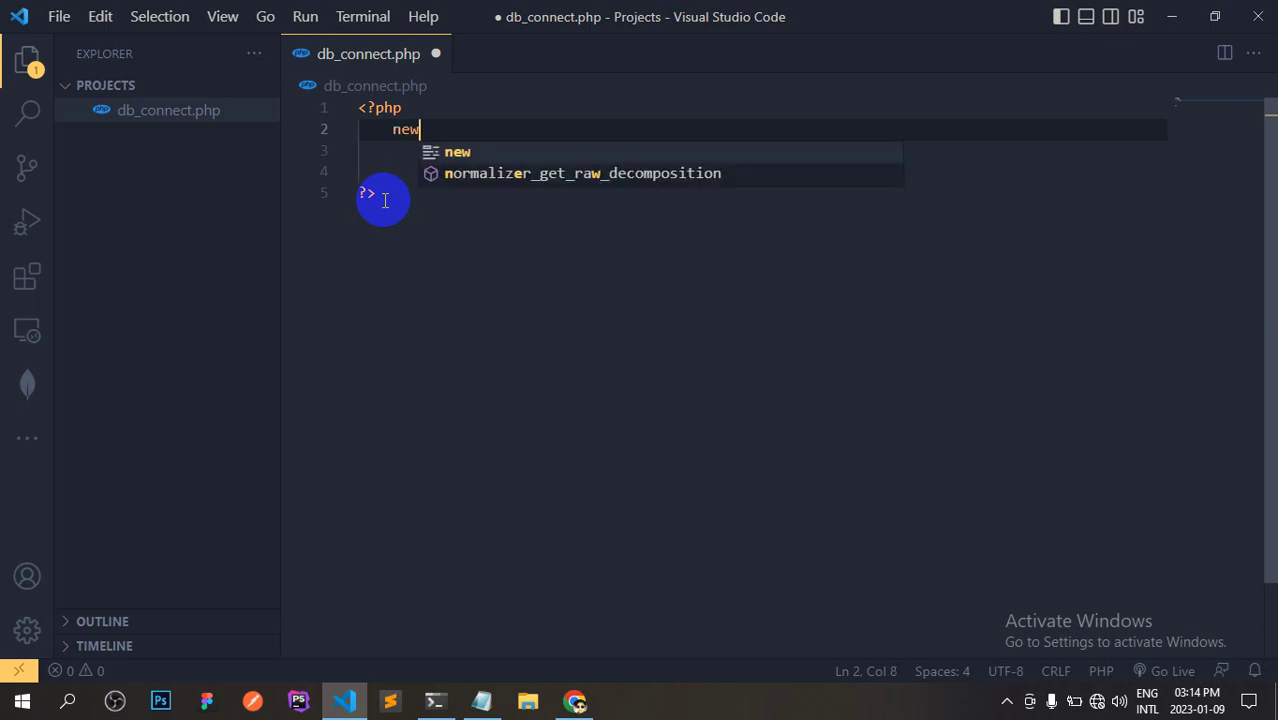
{"action": "key", "text": "BackSpace"}
{"action": "key", "text": "BackSpace"}
{"action": "key", "text": "BackSpace"}
{"action": "key", "text": "BackSpace"}
{"action": "type", "text": "my"}
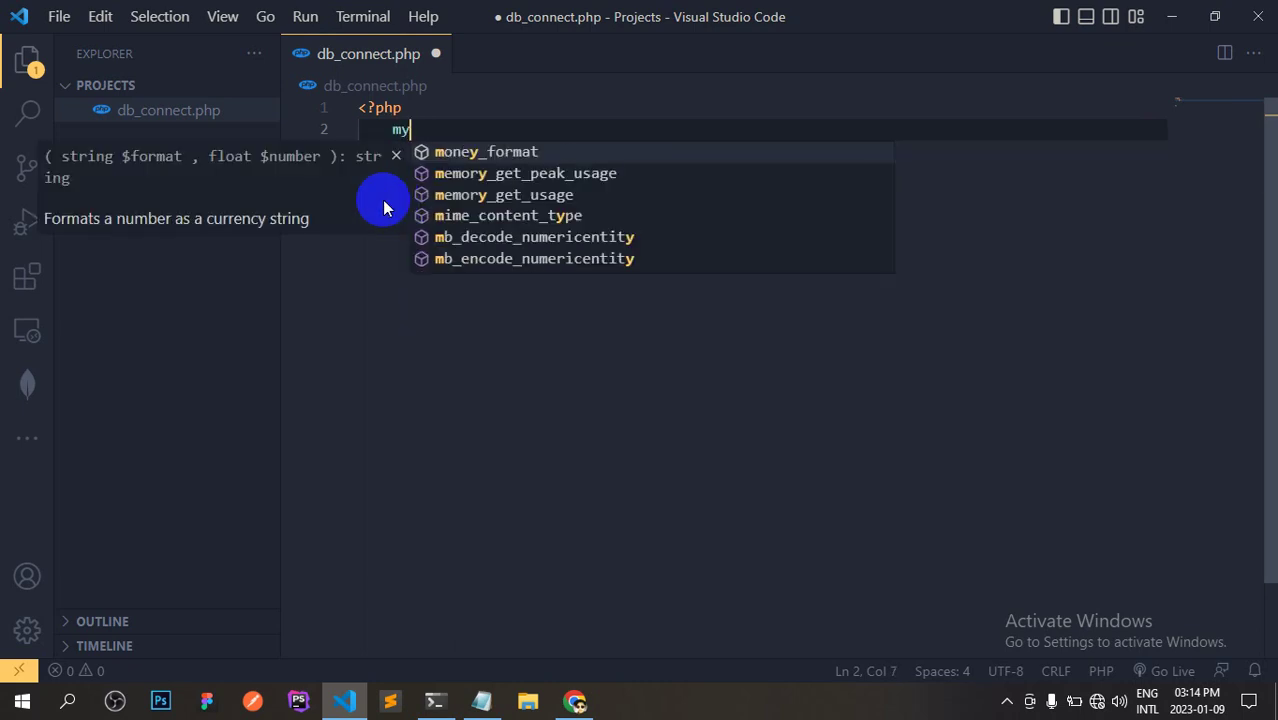
{"action": "type", "text": "s"}
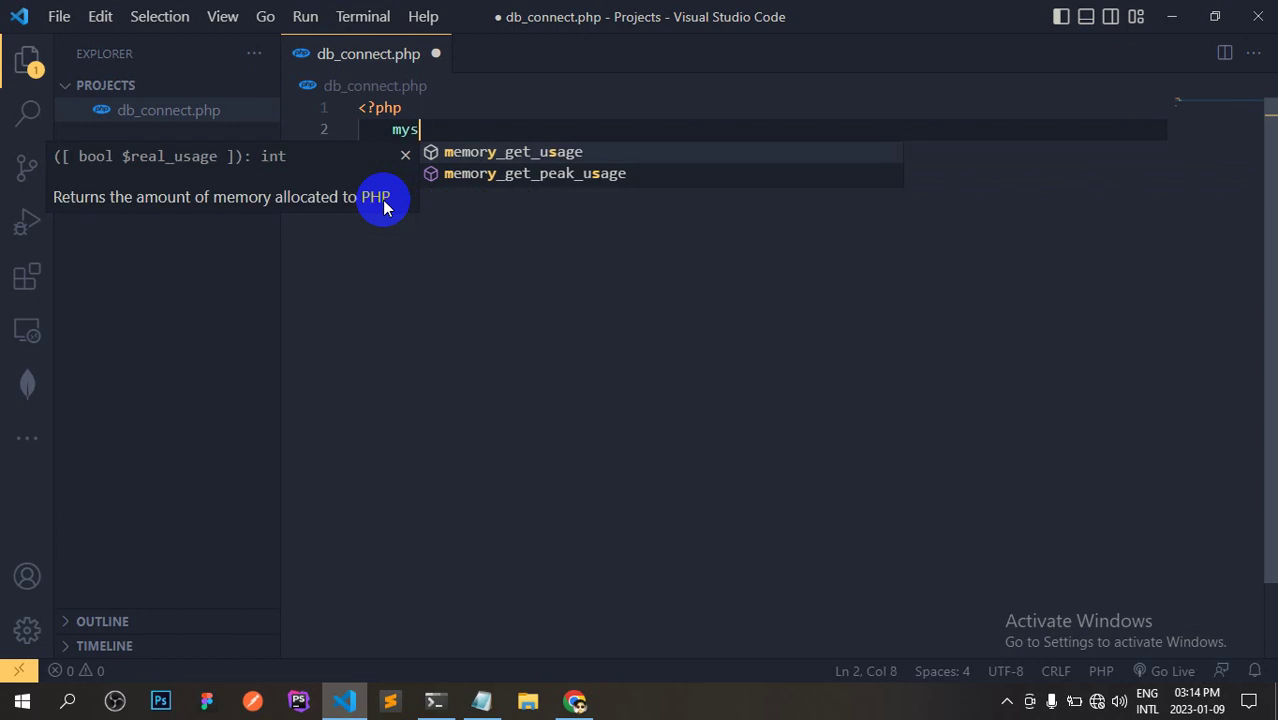
{"action": "type", "text": "qli();"}
{"action": "key", "text": "Left"}
{"action": "key", "text": "Left"}
{"action": "key", "text": "Left"}
{"action": "key", "text": "Left"}
{"action": "key", "text": "Left"}
{"action": "key", "text": "Left"}
{"action": "key", "text": "Left"}
{"action": "key", "text": "Left"}
{"action": "key", "text": "Left"}
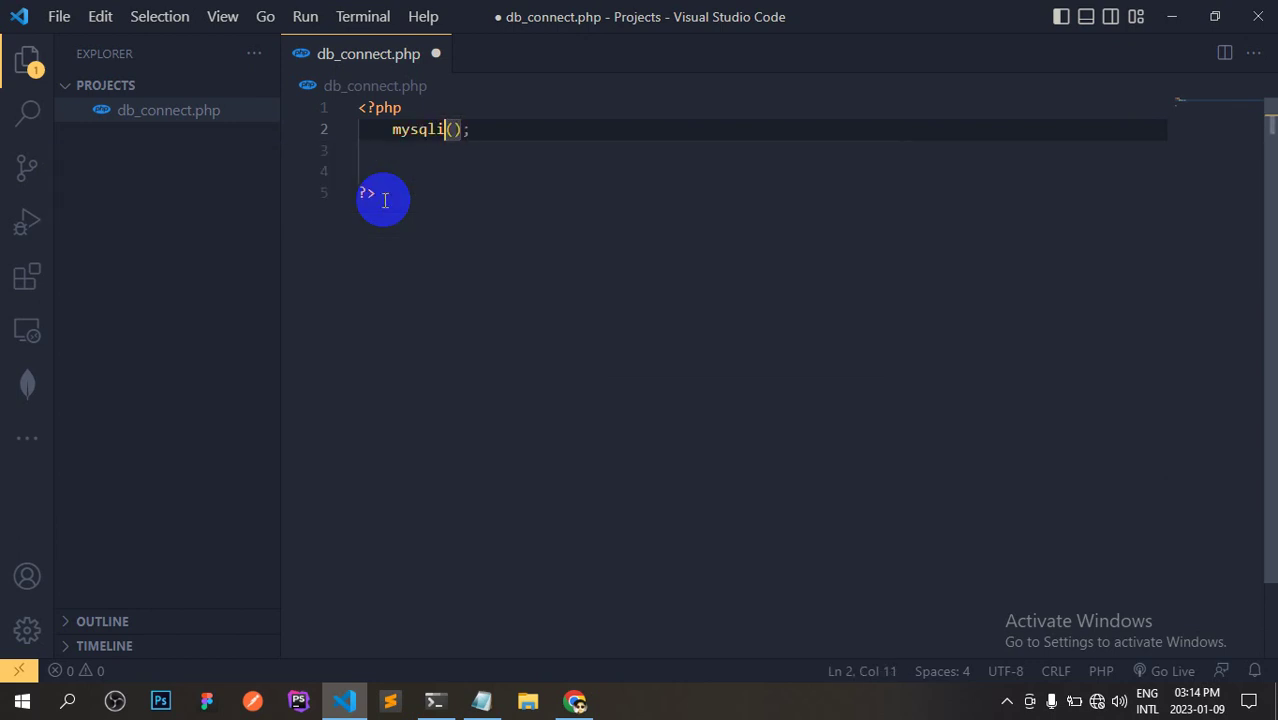
{"action": "type", "text": "new"}
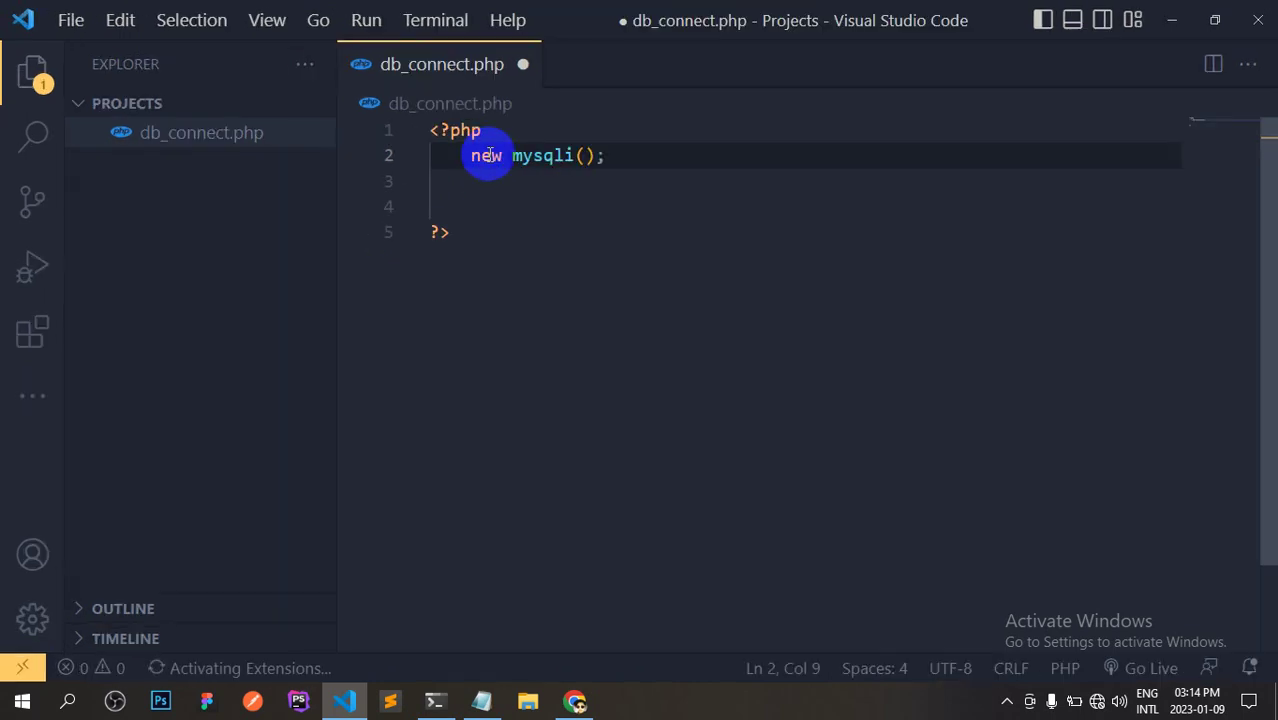
{"action": "left_click_drag", "start_coordinate": [337, 248], "coordinate": [292, 251]}
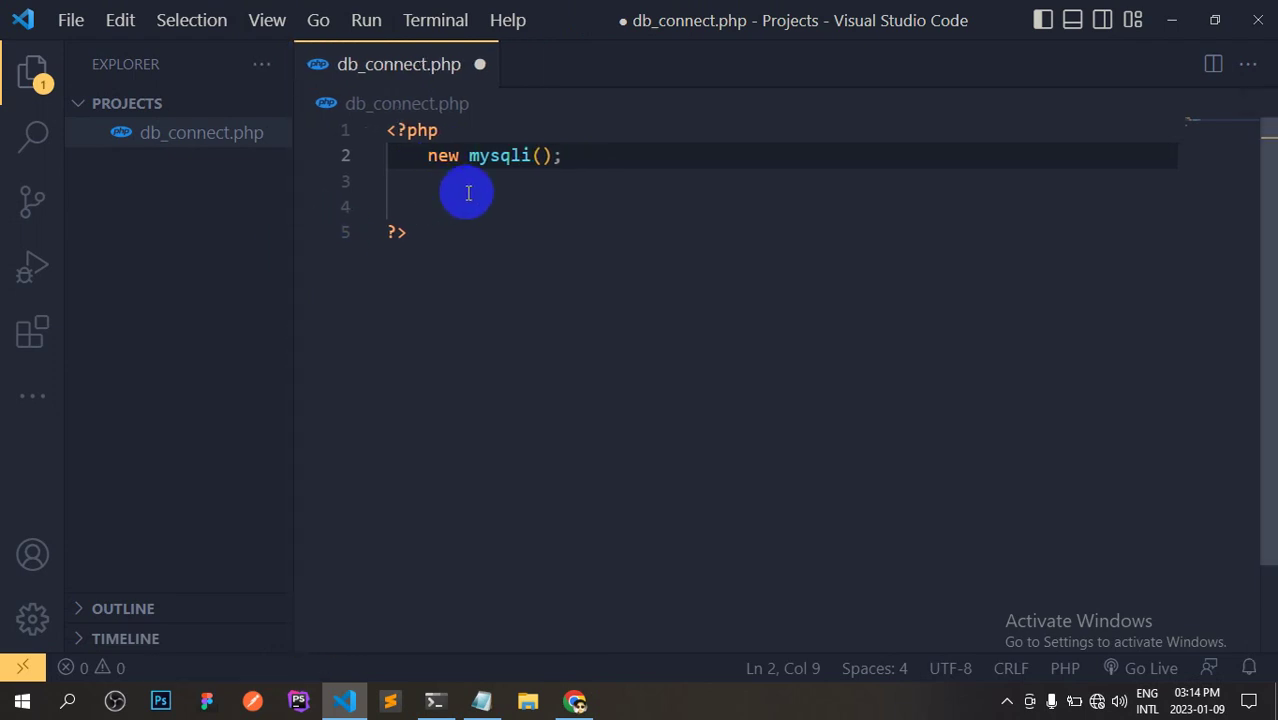
{"action": "key", "text": "Up"}
{"action": "key", "text": "Return"}
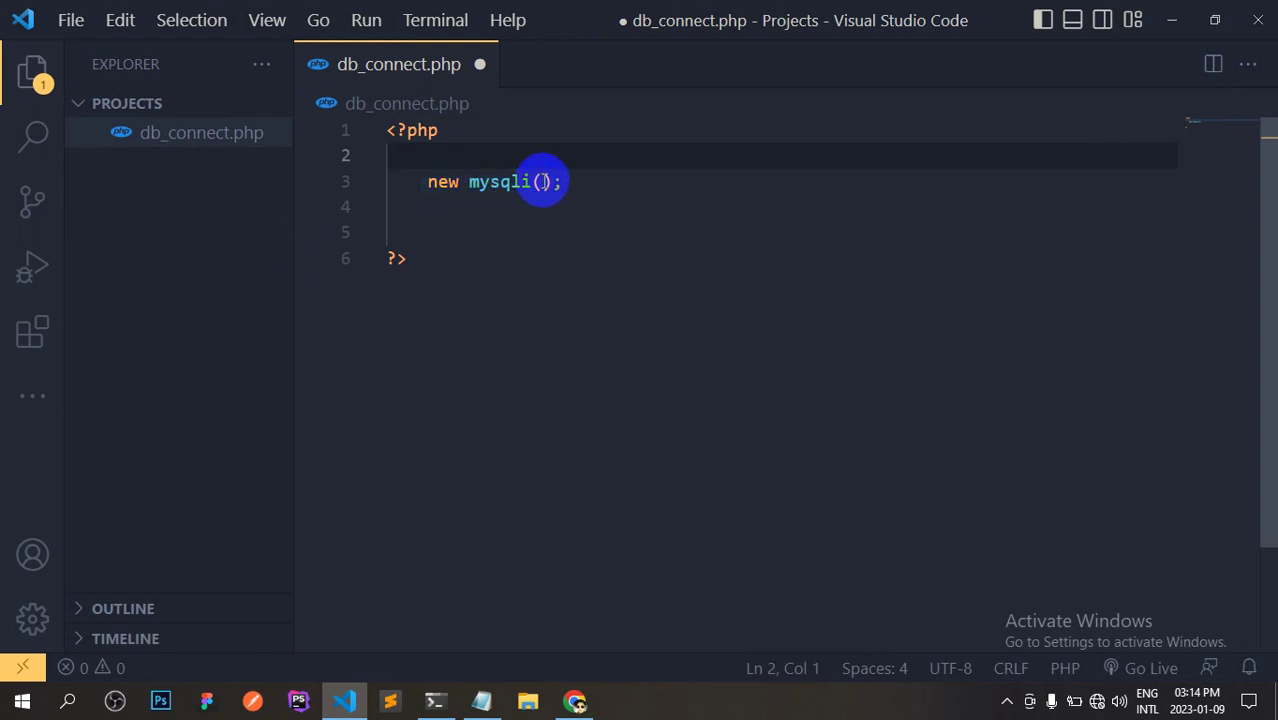
Give mysqli() four empty string arguments '','','','' and save db_connect.php.
{"action": "left_click", "coordinate": [542, 181]}
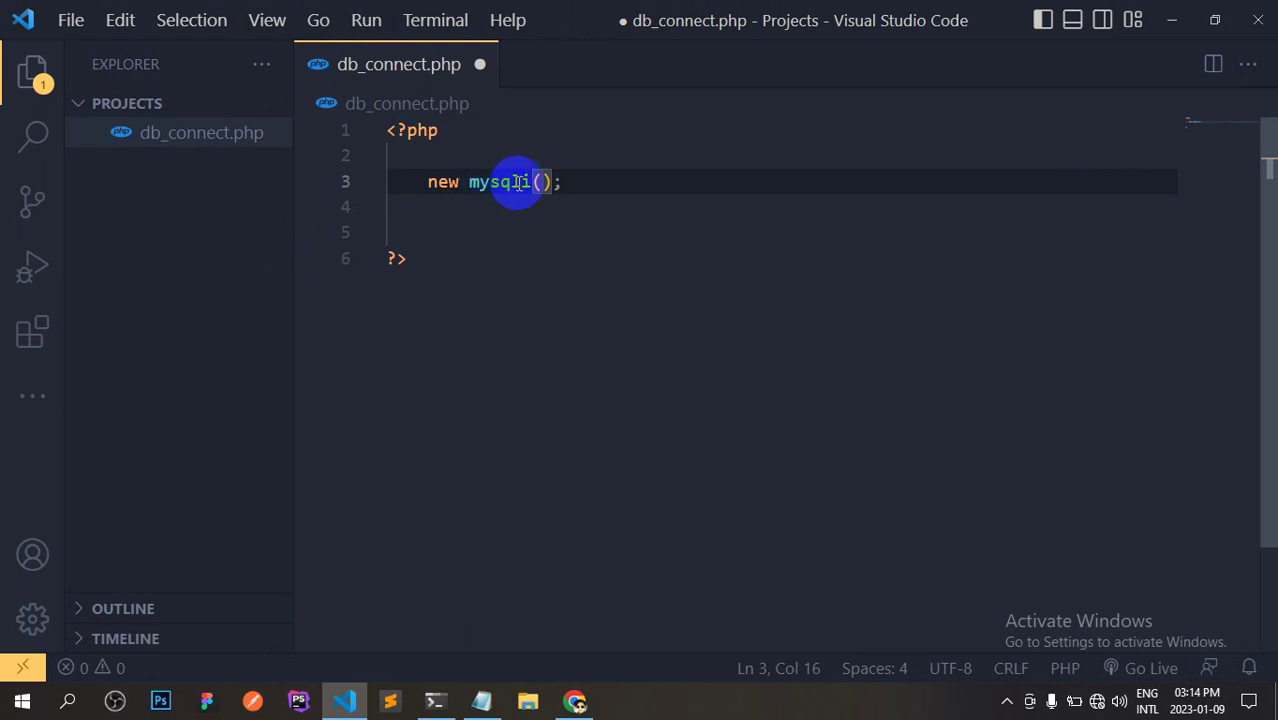
{"action": "left_click_drag", "start_coordinate": [479, 181], "coordinate": [522, 181]}
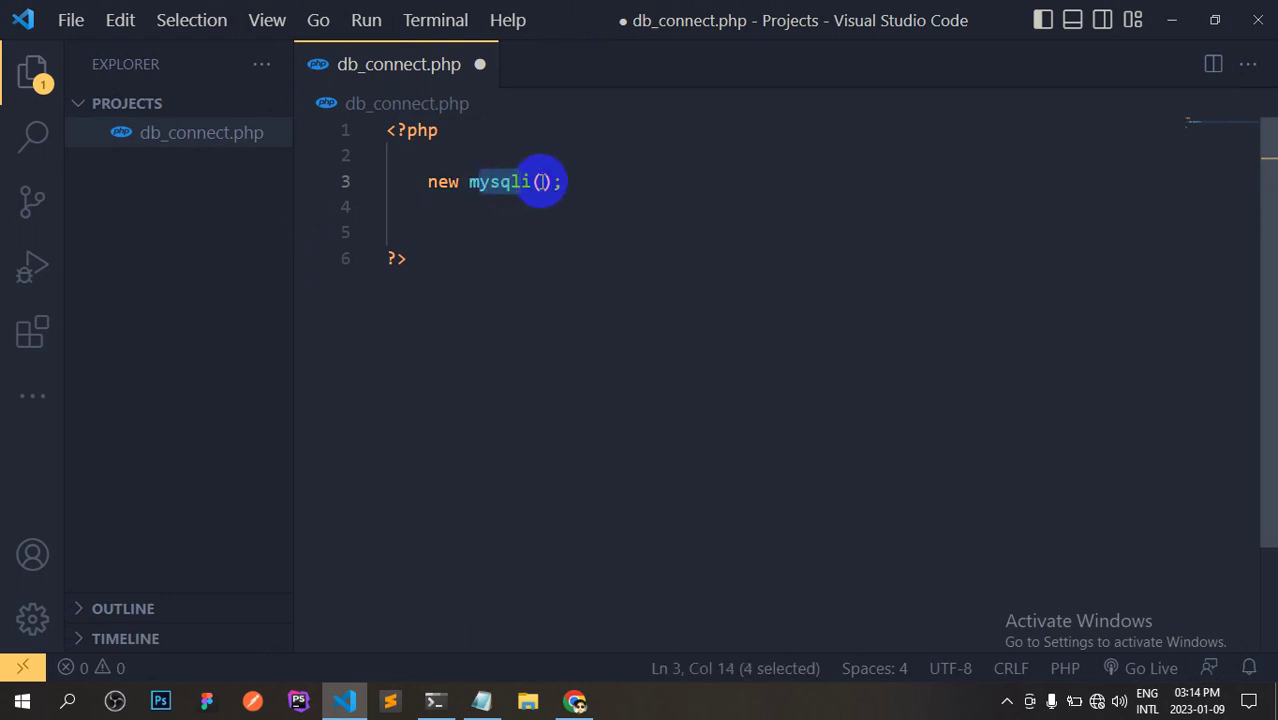
{"action": "left_click", "coordinate": [541, 181]}
{"action": "type", "text": "'',''"}
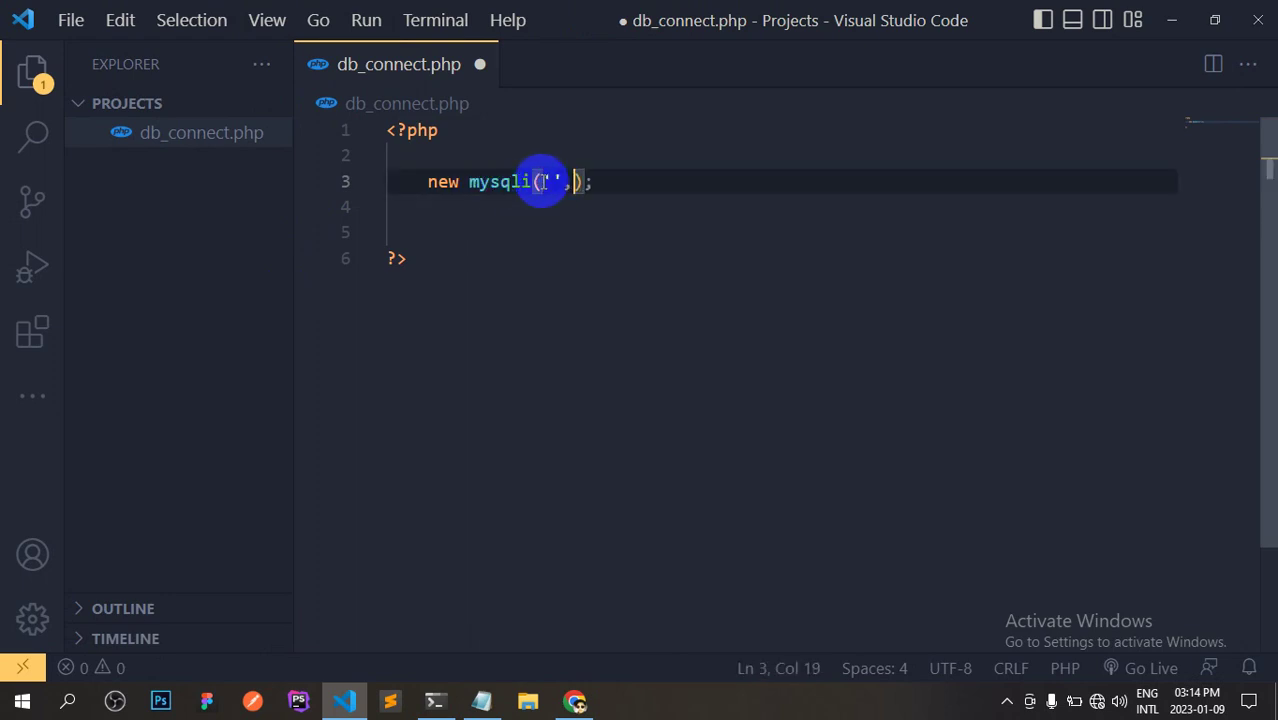
{"action": "type", "text": ",'',''"}
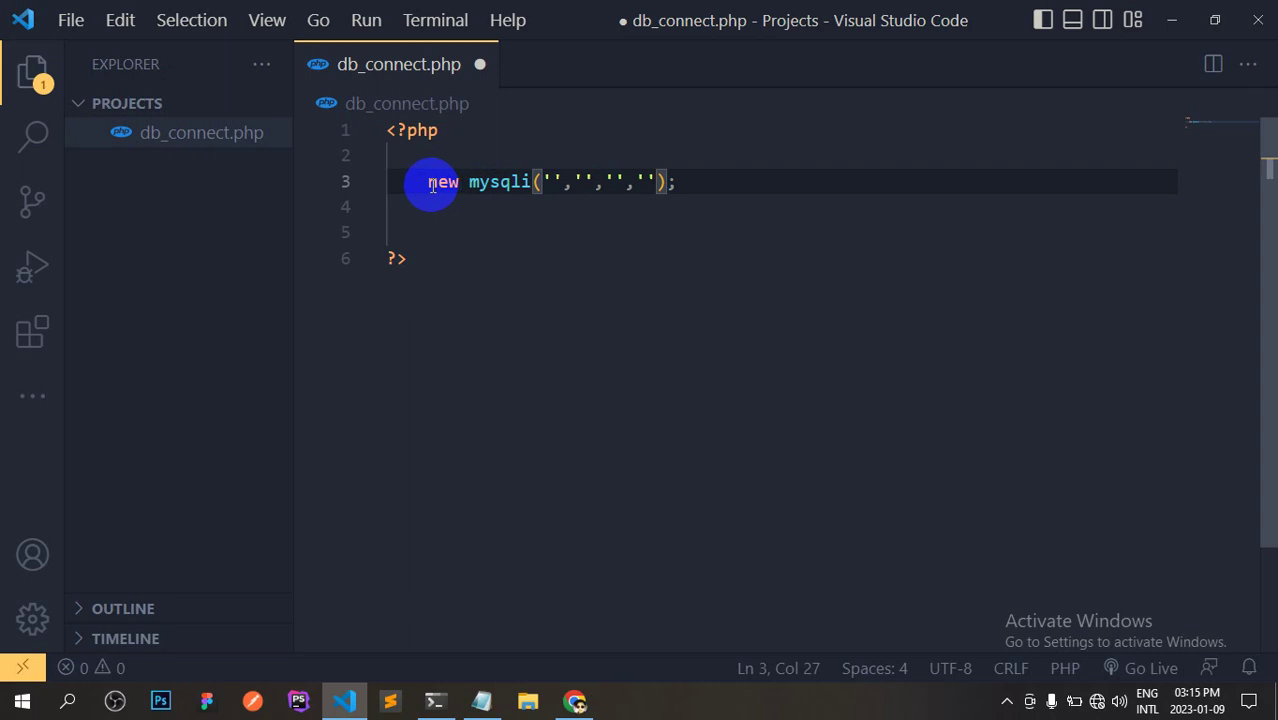
{"action": "left_click_drag", "start_coordinate": [470, 182], "coordinate": [530, 182]}
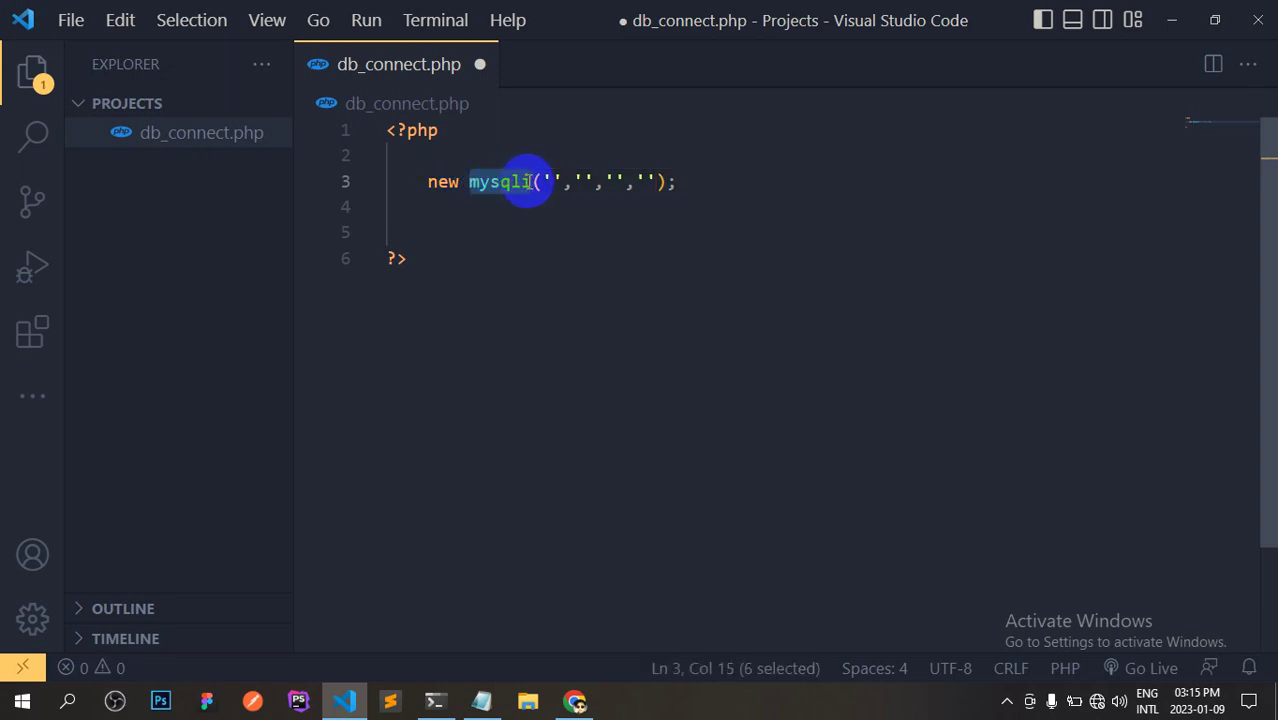
{"action": "left_click", "coordinate": [693, 175]}
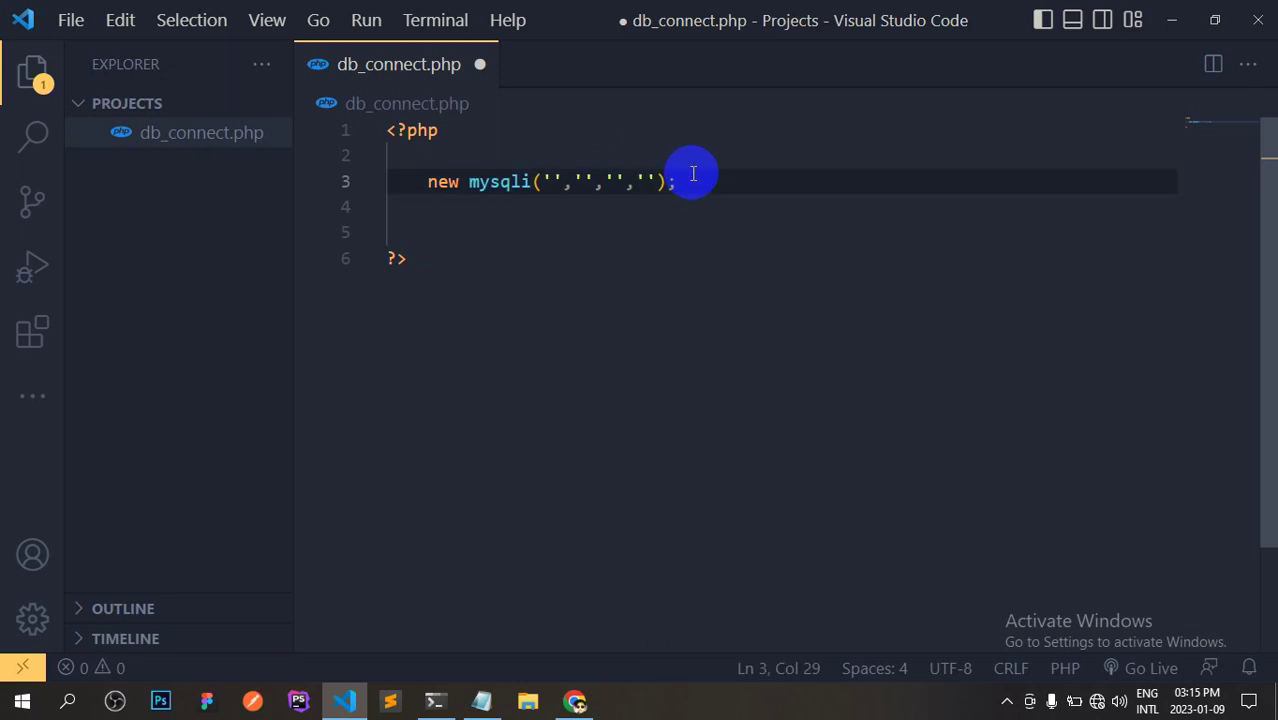
{"action": "key", "text": "ctrl+s"}
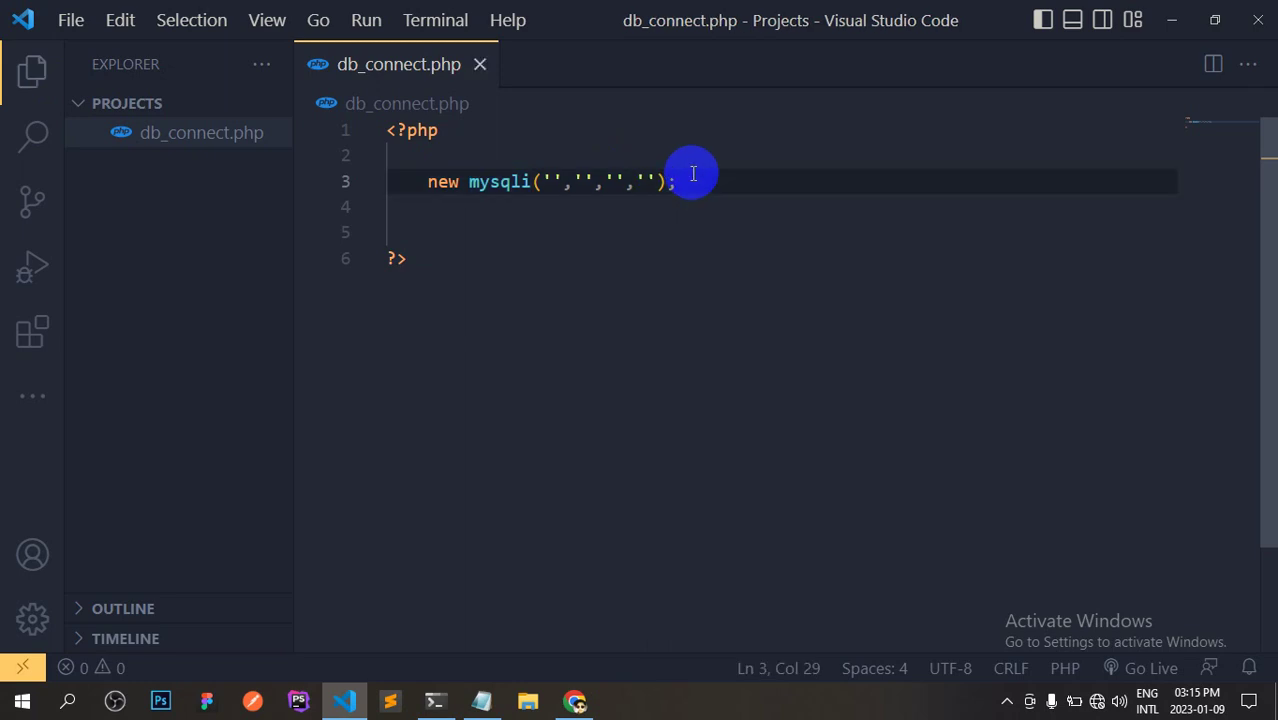
Start typing 'lo' for the host inside the first mysqli argument.
{"action": "left_click", "coordinate": [542, 181]}
{"action": "left_click_drag", "start_coordinate": [542, 181], "coordinate": [556, 181]}
{"action": "left_click", "coordinate": [577, 183]}
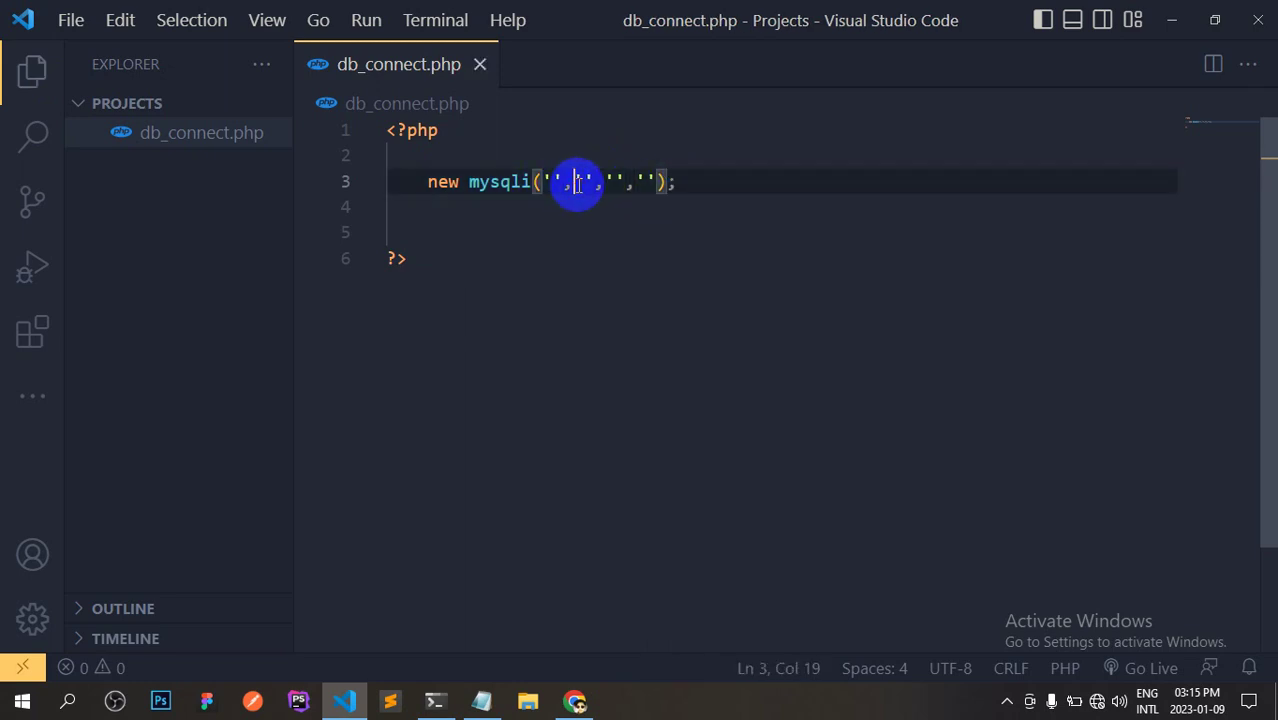
{"action": "left_click", "coordinate": [552, 183]}
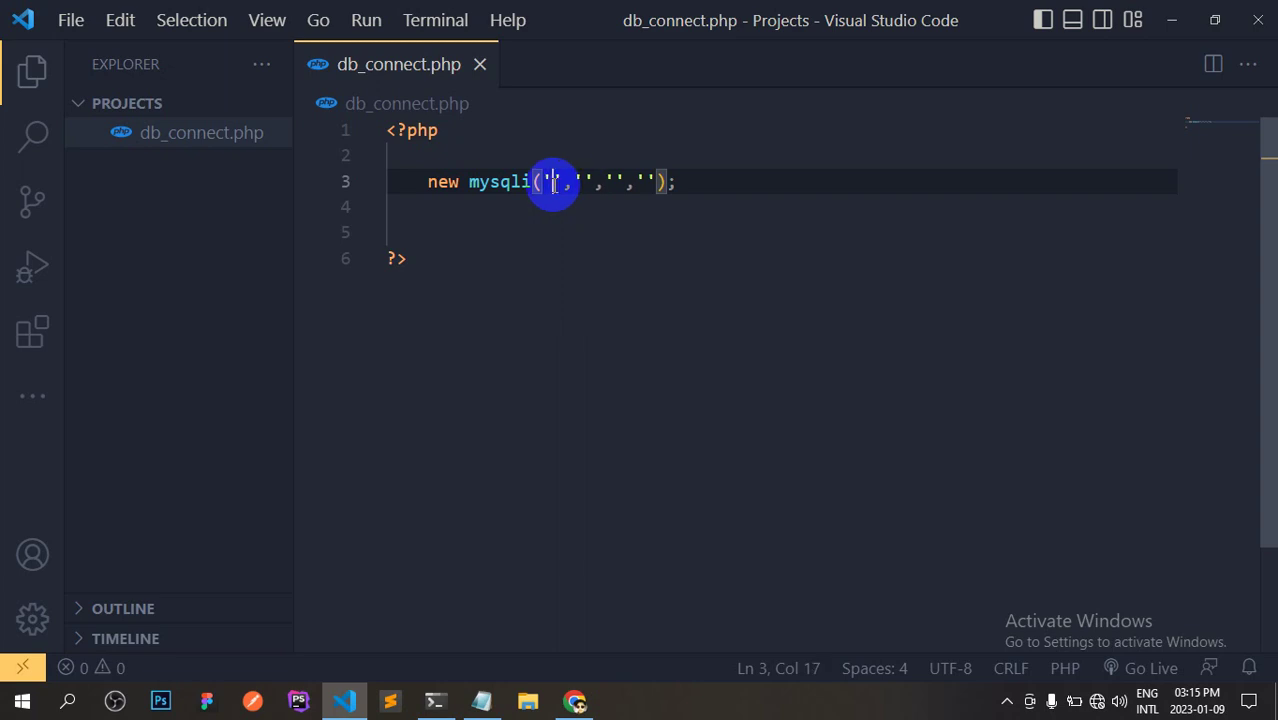
{"action": "type", "text": "lo"}
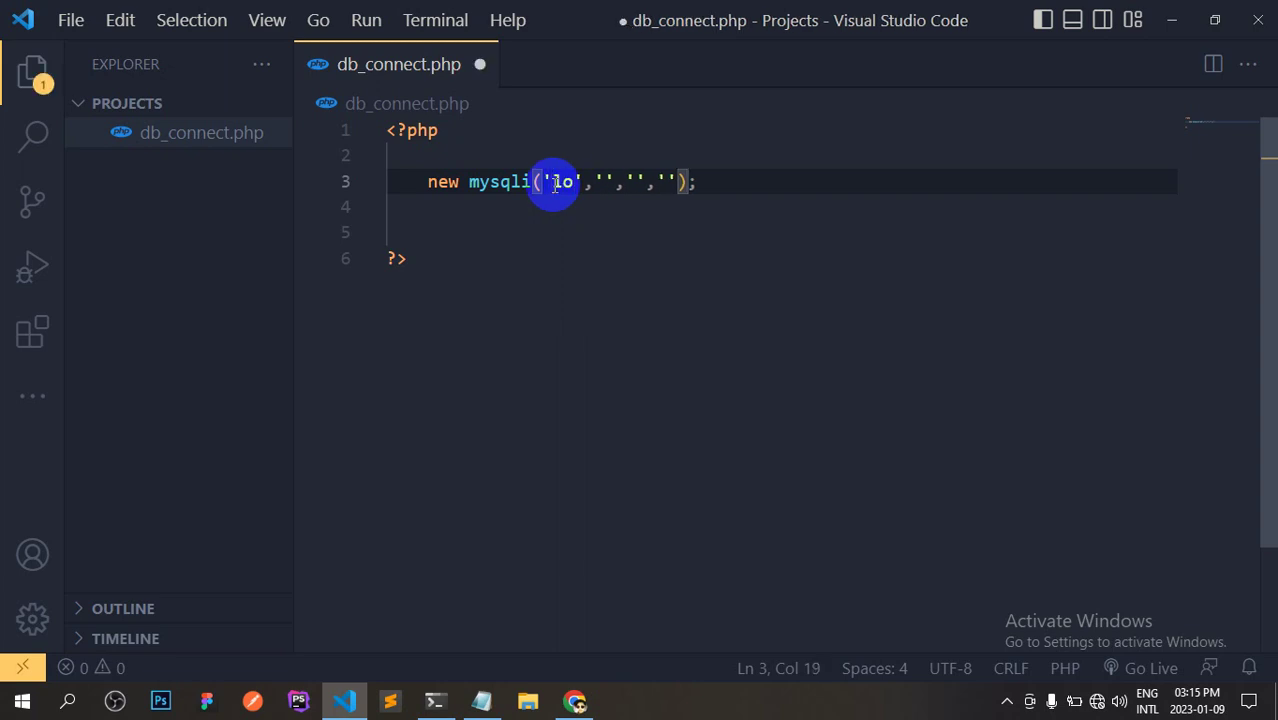
Copy localhost from Chrome's address bar and paste it over 'lo' as the mysqli host argument.
{"action": "key", "text": "alt+Tab"}
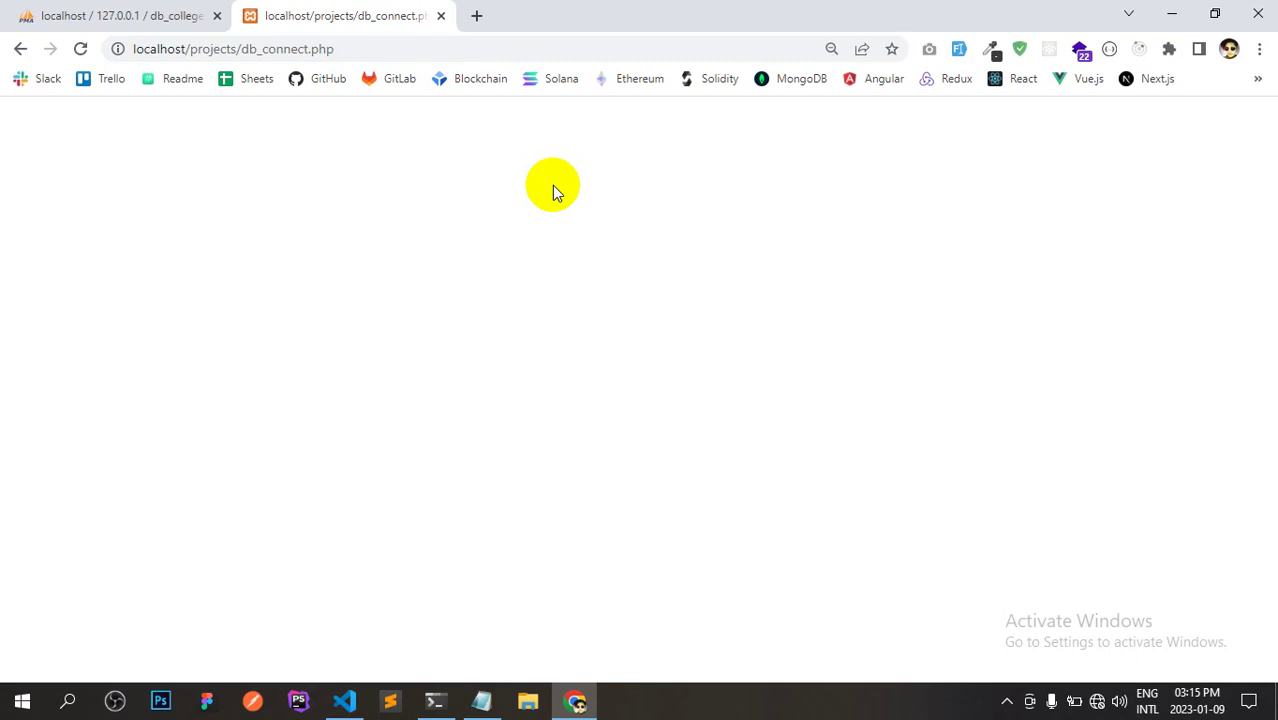
{"action": "double_click", "coordinate": [166, 50]}
{"action": "key", "text": "ctrl+c"}
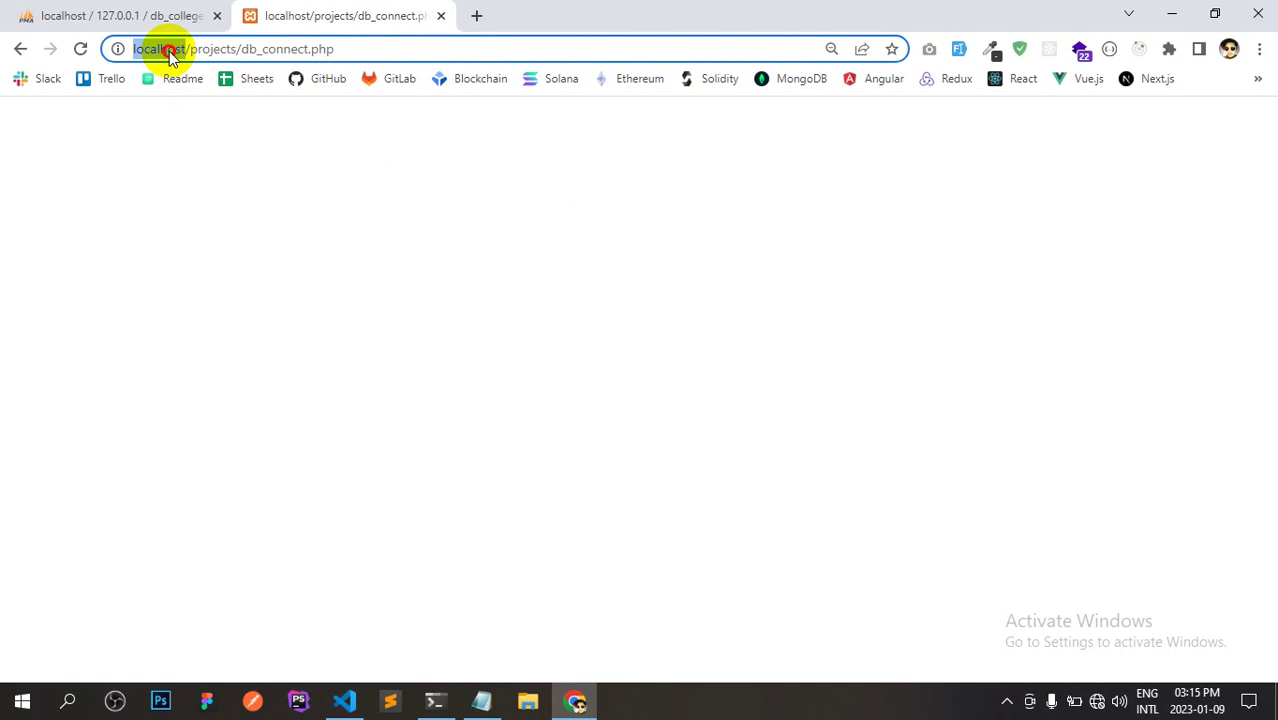
{"action": "key", "text": "alt+Tab"}
{"action": "double_click", "coordinate": [565, 181]}
{"action": "key", "text": "ctrl+v"}
{"action": "key", "text": "BackSpace"}
Replace the pasted address with 'localhost' and enter root as the mysqli user argument.
{"action": "left_click_drag", "start_coordinate": [624, 181], "coordinate": [716, 181]}
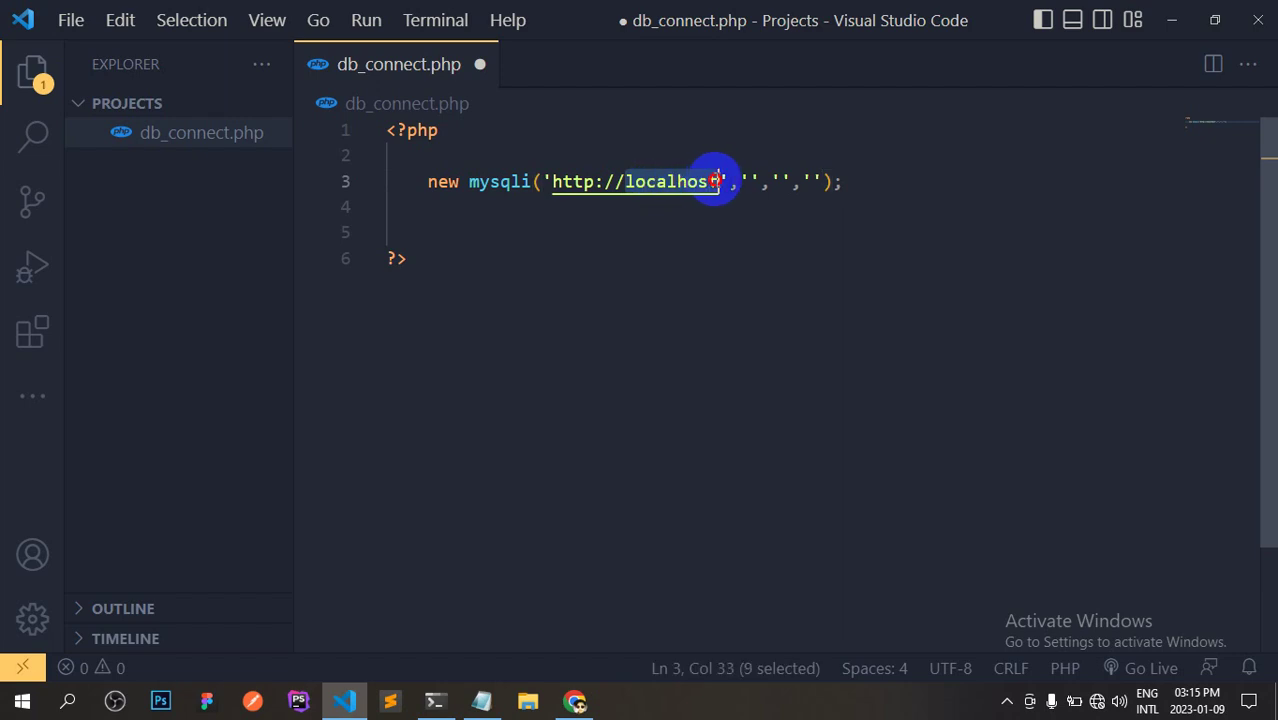
{"action": "key", "text": "BackSpace"}
{"action": "key", "text": "BackSpace"}
{"action": "key", "text": "BackSpace"}
{"action": "key", "text": "BackSpace"}
{"action": "key", "text": "BackSpace"}
{"action": "key", "text": "BackSpace"}
{"action": "key", "text": "BackSpace"}
{"action": "key", "text": "BackSpace"}
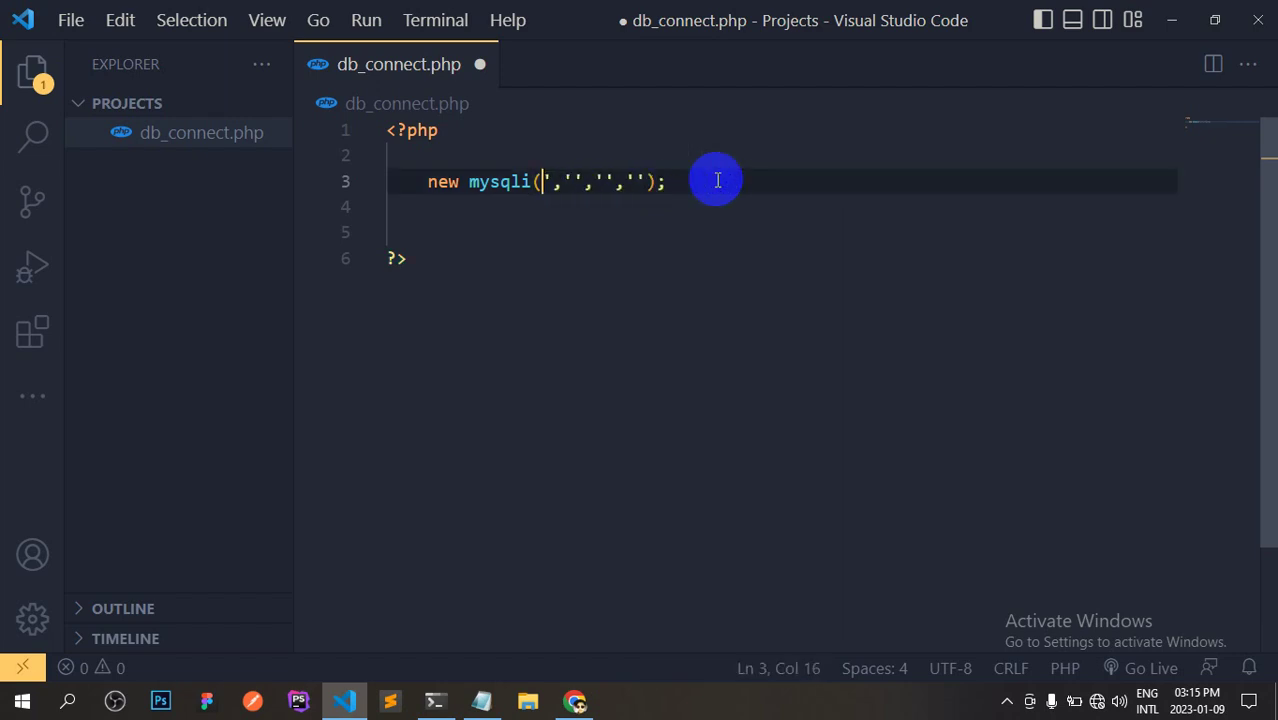
{"action": "type", "text": "'localhost"}
{"action": "key", "text": "Right"}
{"action": "key", "text": "Right"}
{"action": "key", "text": "Right"}
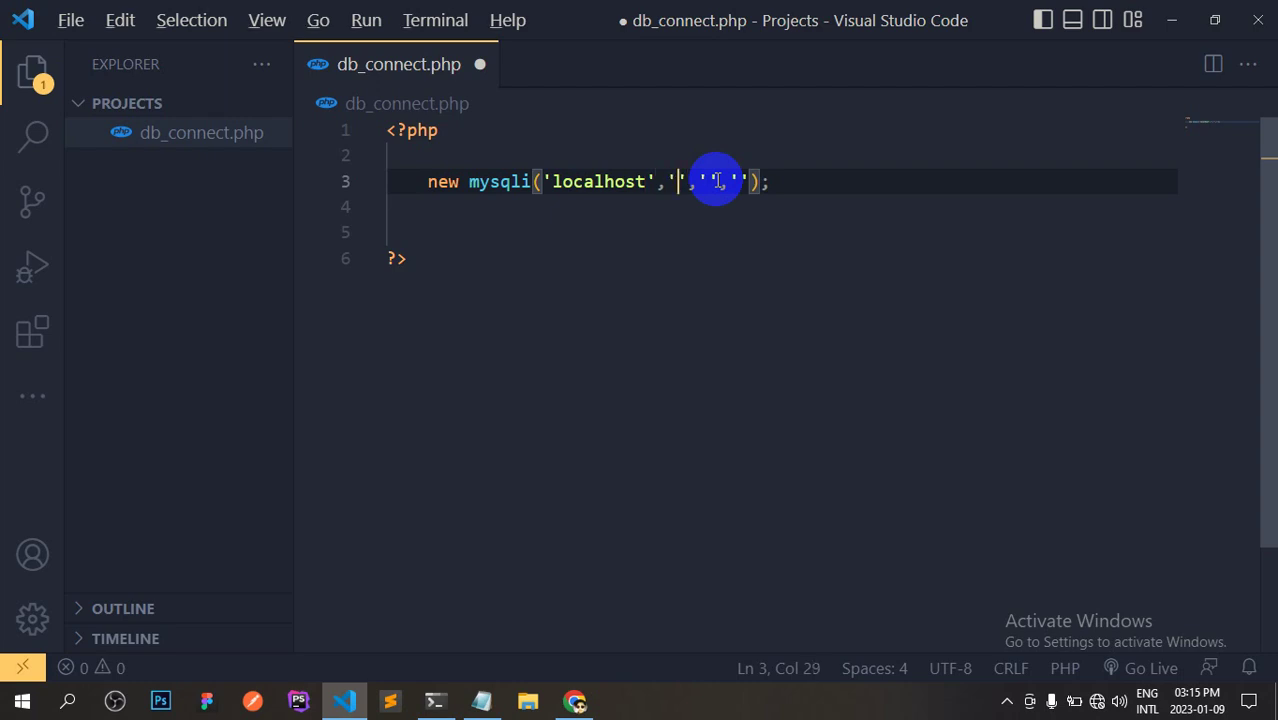
{"action": "key", "text": "alt+Tab"}
{"action": "left_click", "coordinate": [88, 12]}
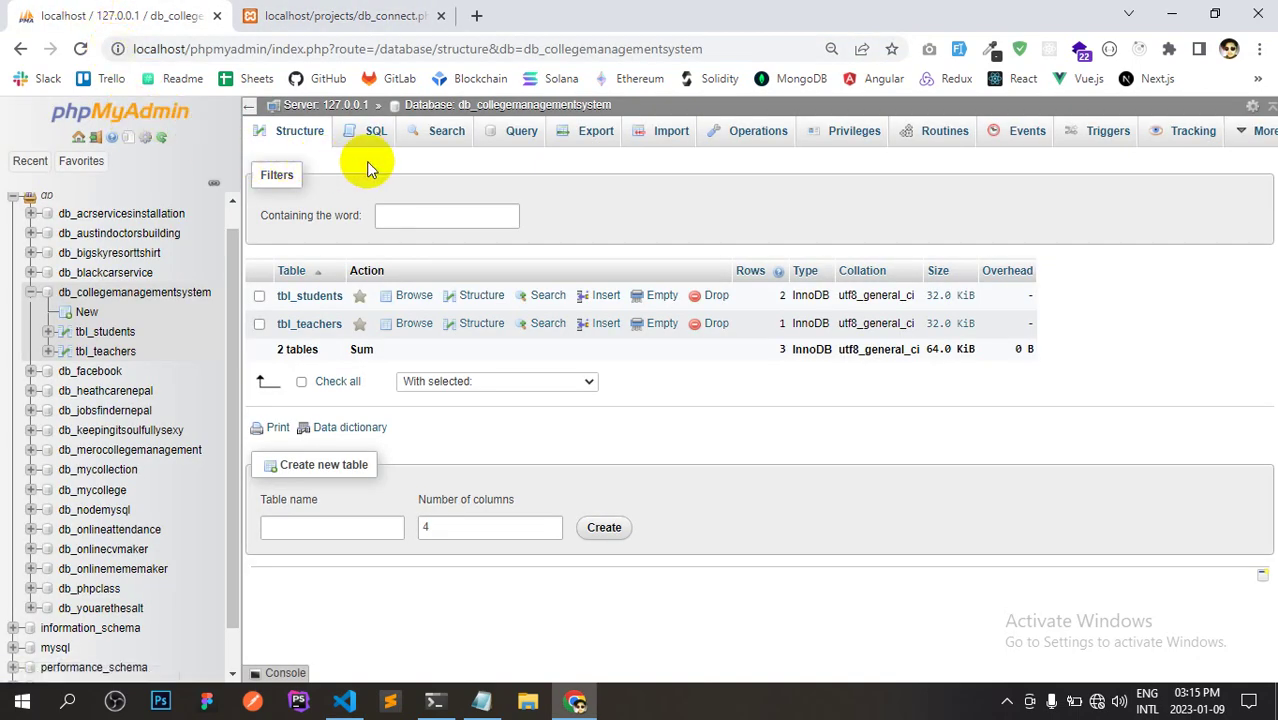
{"action": "key", "text": "alt+Tab"}
{"action": "type", "text": "root"}
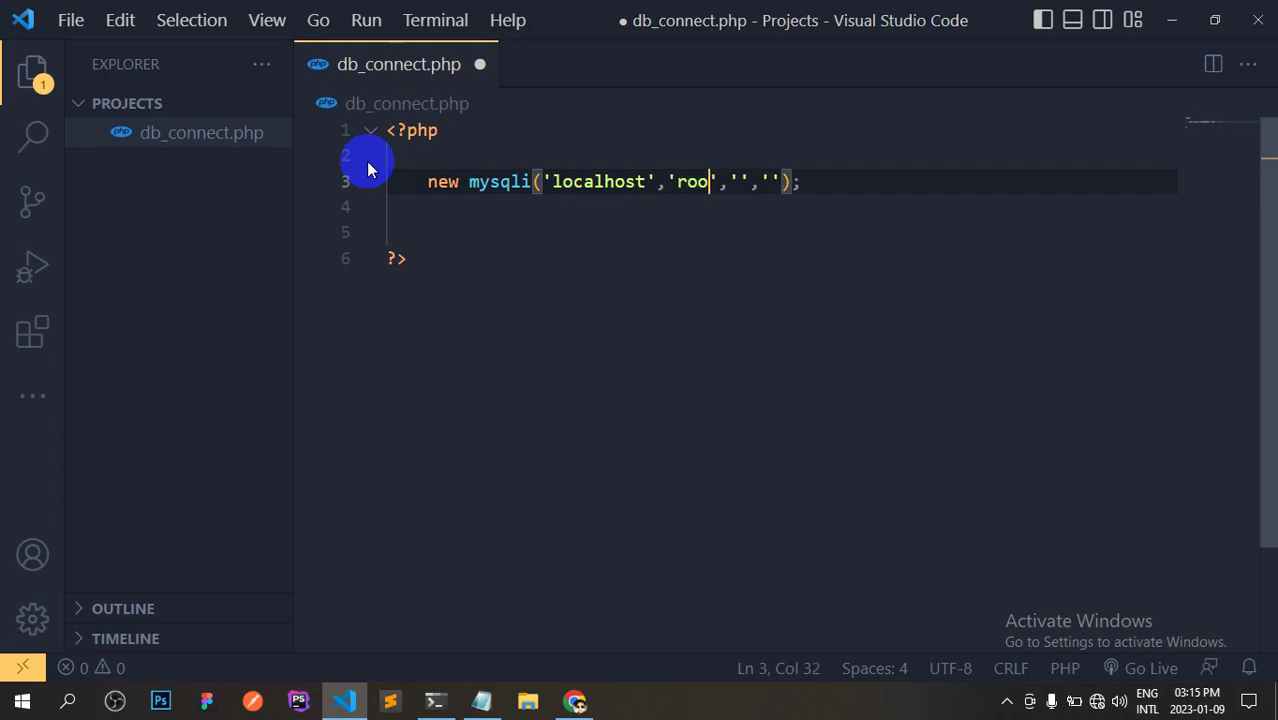
Compare the mysqli arguments with phpMyAdmin, leaving password and database empty.
{"action": "key", "text": "alt+Tab"}
{"action": "key", "text": "alt+Tab"}
{"action": "left_click", "coordinate": [748, 179]}
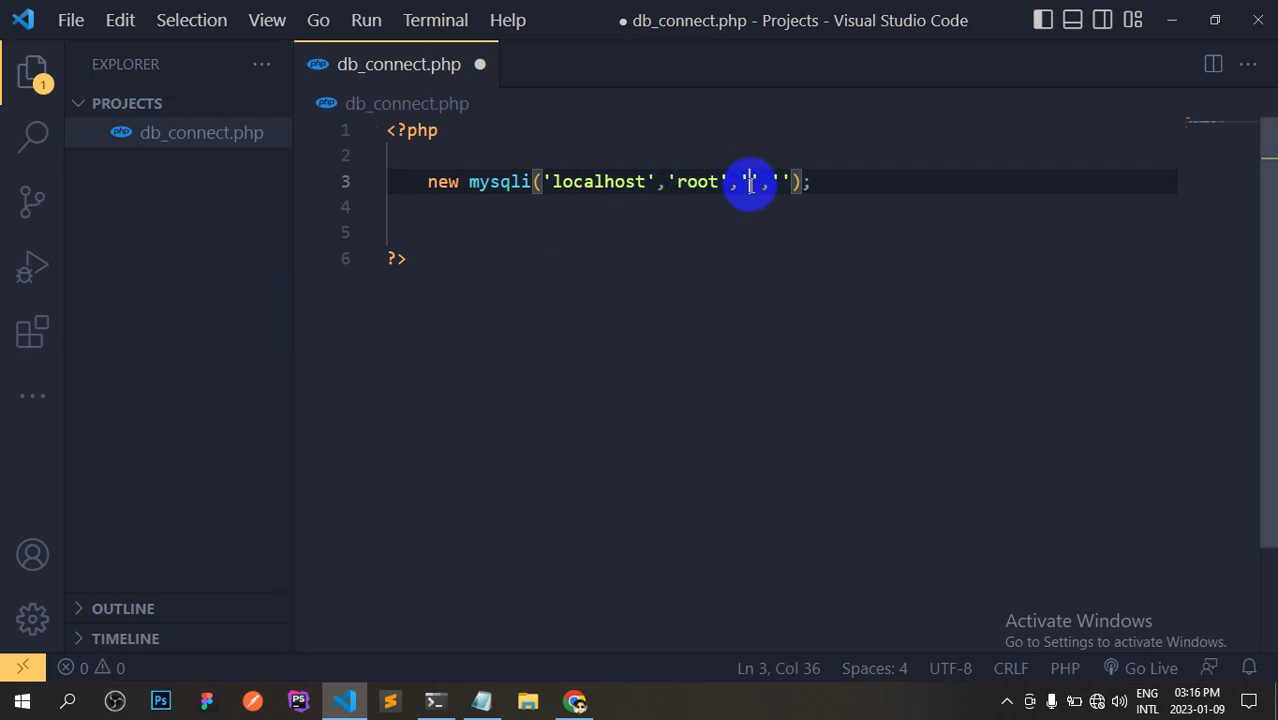
{"action": "key", "text": "Right"}
{"action": "key", "text": "Right"}
{"action": "key", "text": "Right"}
{"action": "key", "text": "alt+Tab"}
{"action": "key", "text": "alt+Tab"}
{"action": "left_click_drag", "start_coordinate": [775, 180], "coordinate": [788, 180]}
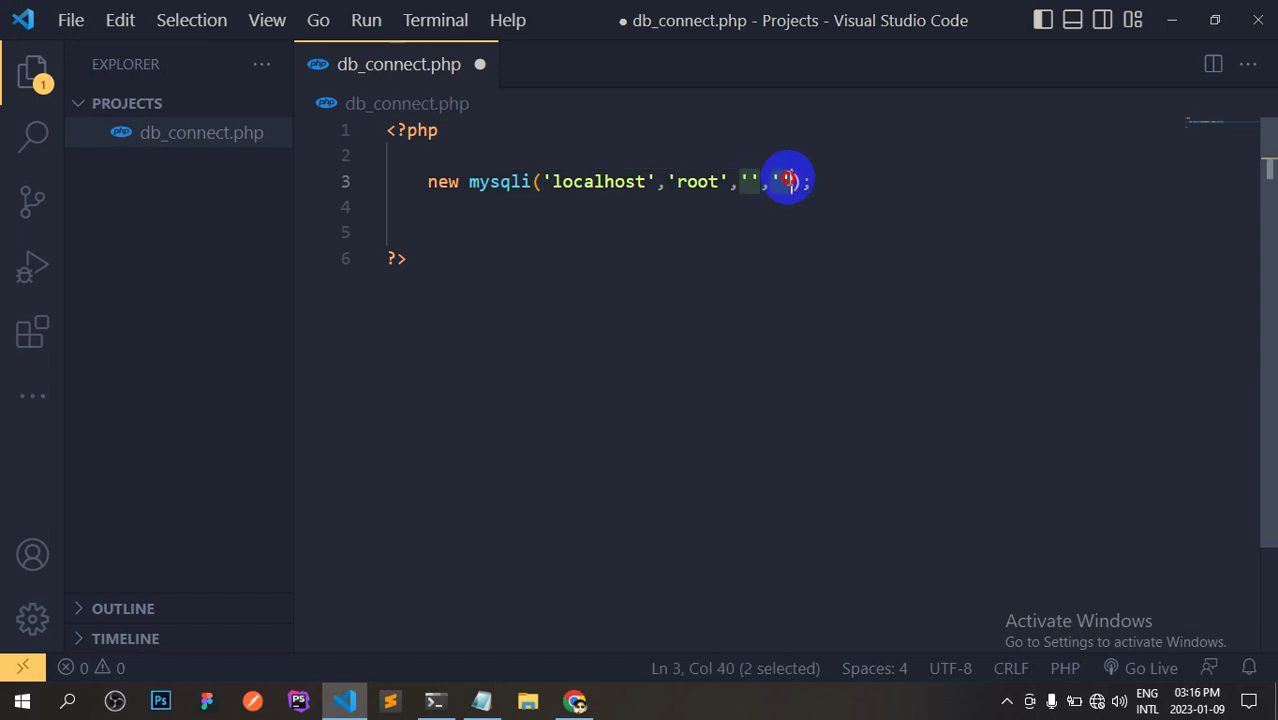
{"action": "left_click_drag", "start_coordinate": [542, 180], "coordinate": [552, 180]}
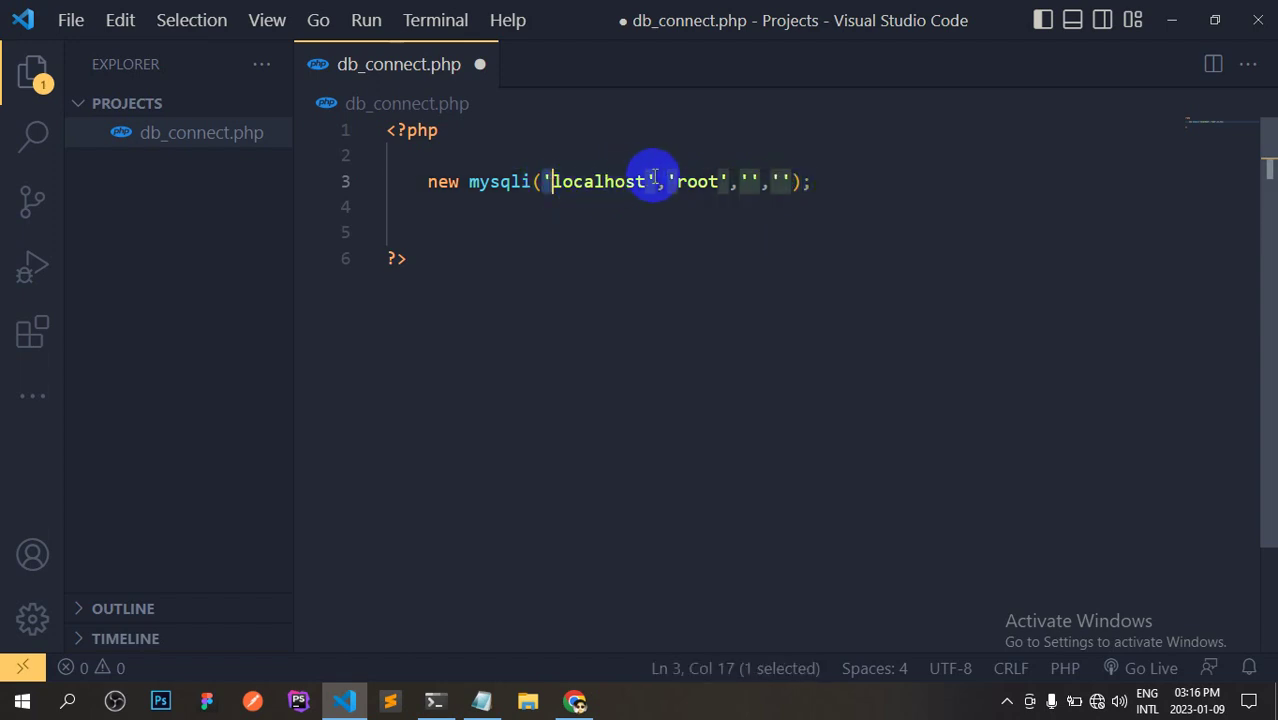
{"action": "left_click_drag", "start_coordinate": [655, 180], "coordinate": [703, 178]}
{"action": "left_click", "coordinate": [703, 178]}
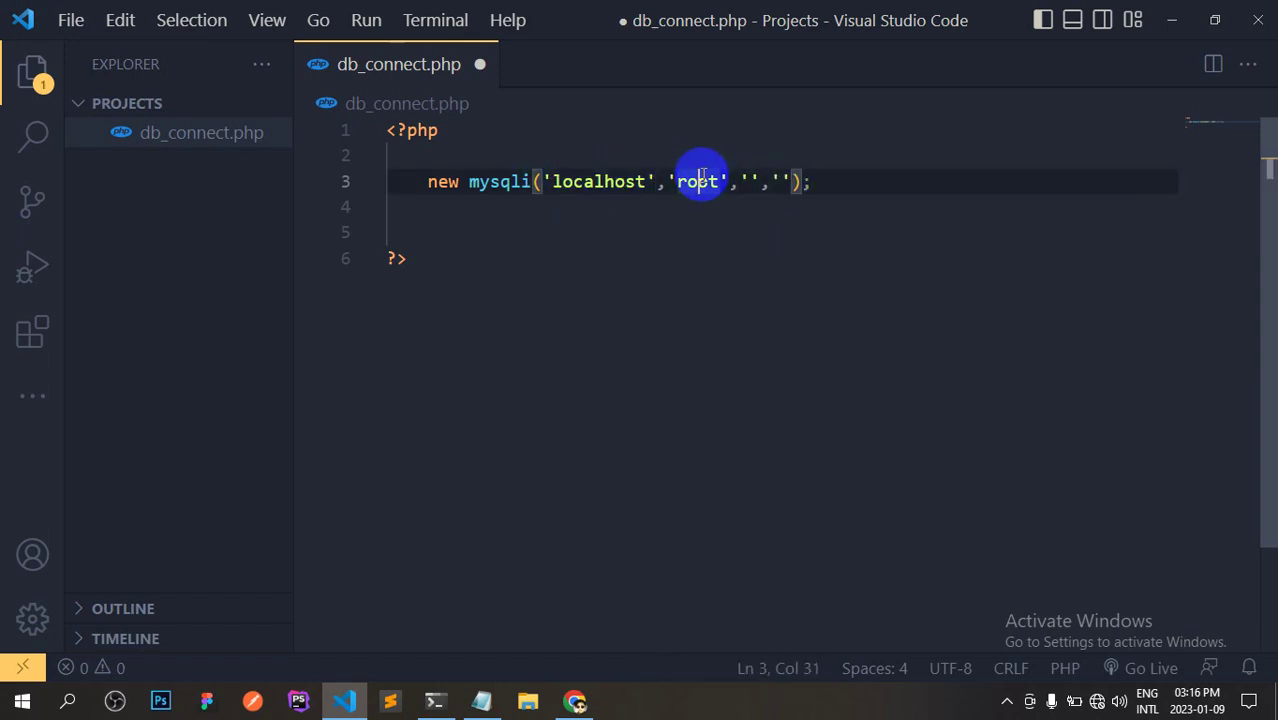
{"action": "key", "text": "alt+Tab"}
{"action": "key", "text": "alt+Tab"}
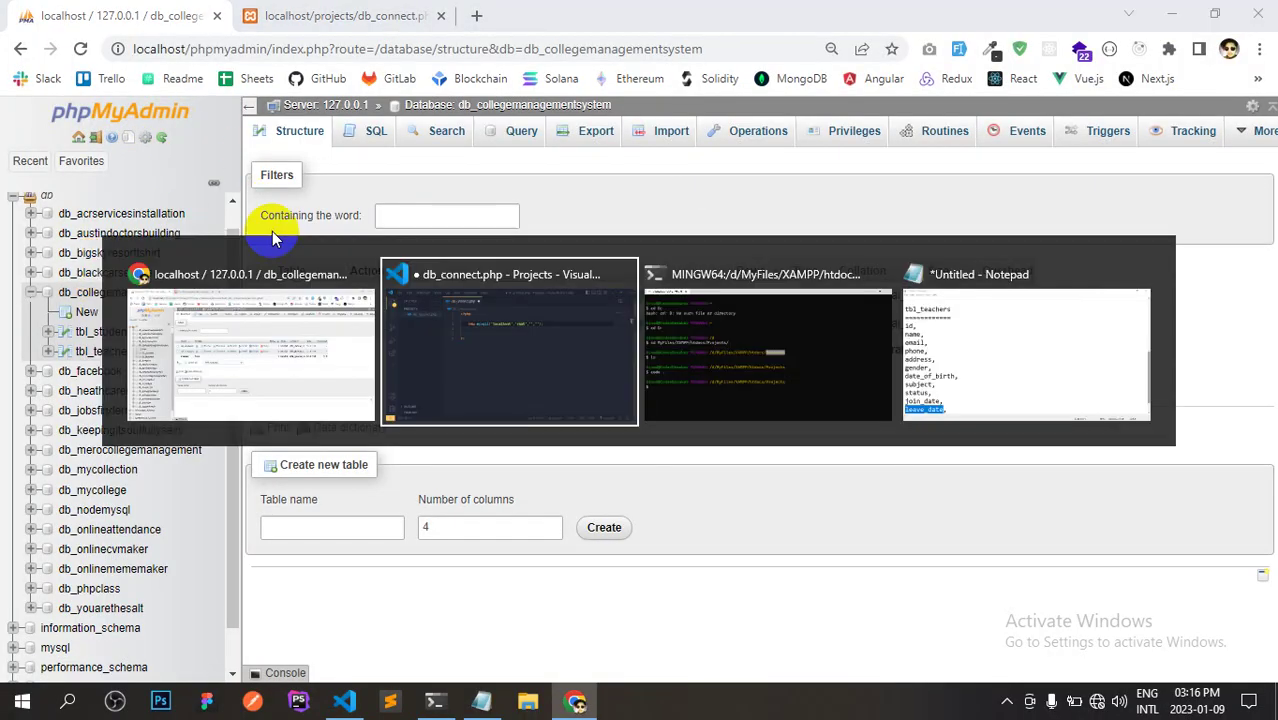
{"action": "left_click_drag", "start_coordinate": [727, 180], "coordinate": [756, 180]}
{"action": "left_click", "coordinate": [757, 181]}
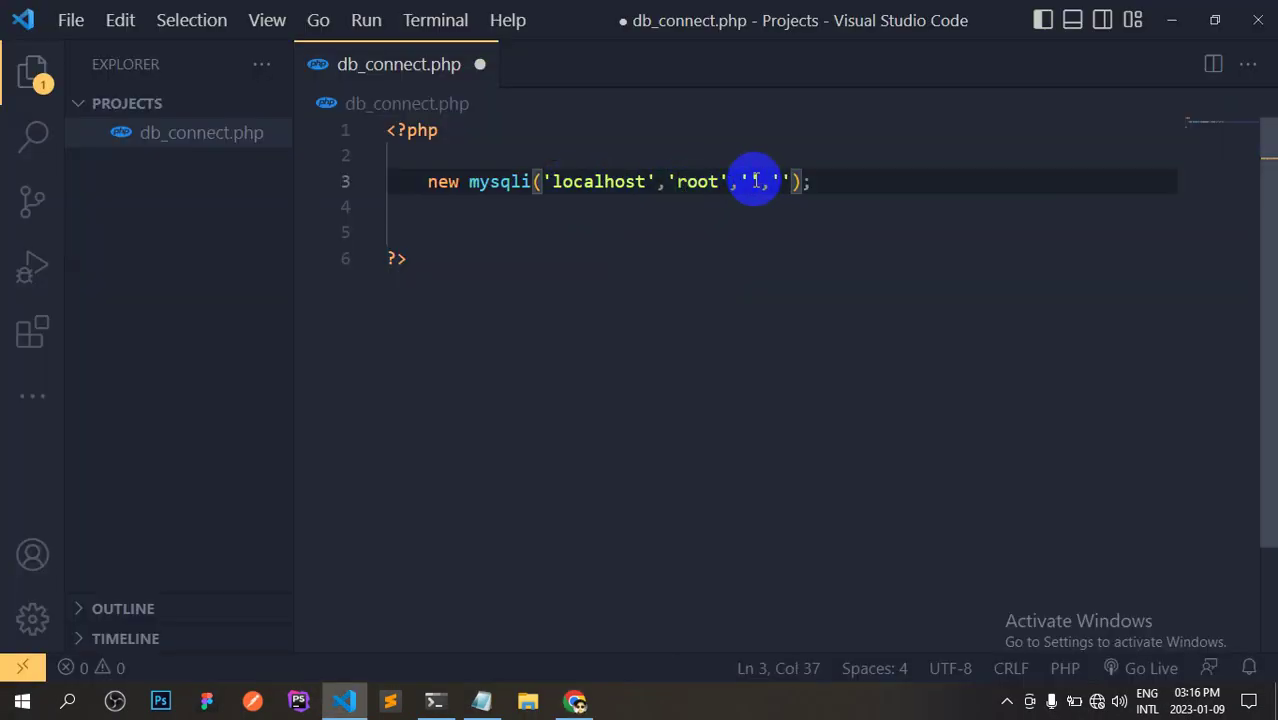
{"action": "key", "text": "alt+Tab"}
{"action": "key", "text": "alt+Tab"}
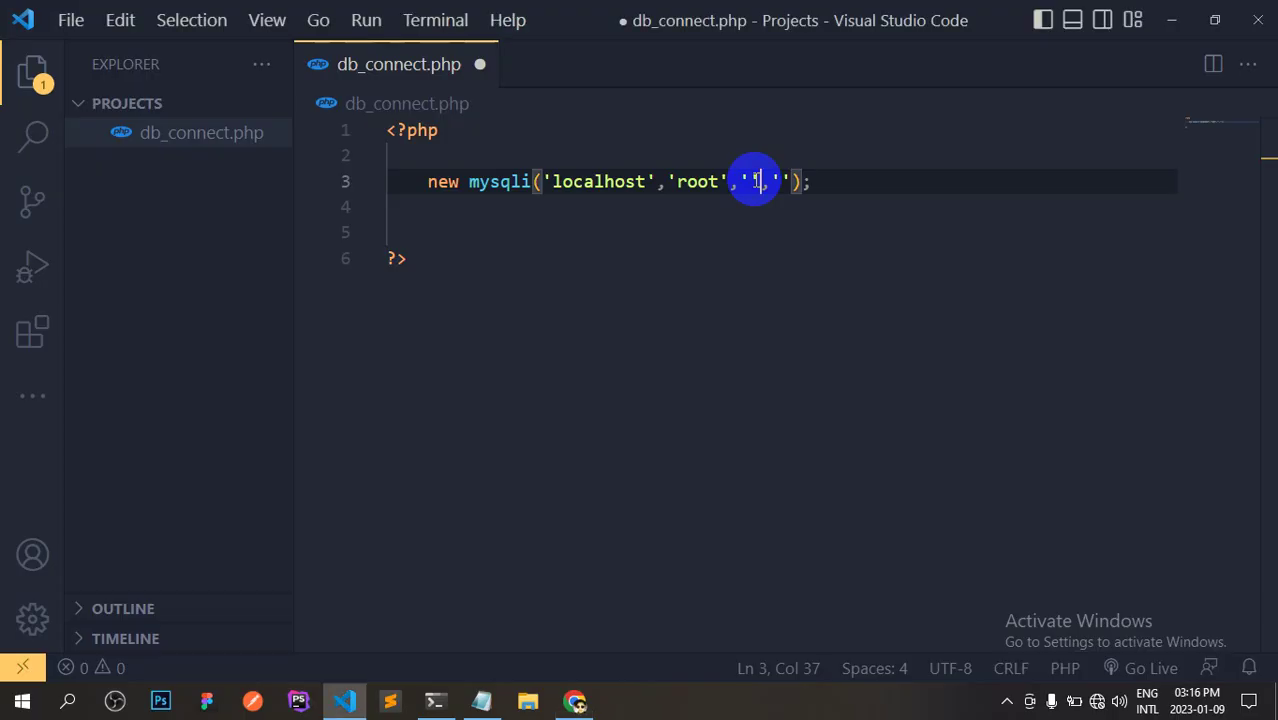
{"action": "double_click", "coordinate": [778, 181]}
{"action": "key", "text": "alt+Tab"}
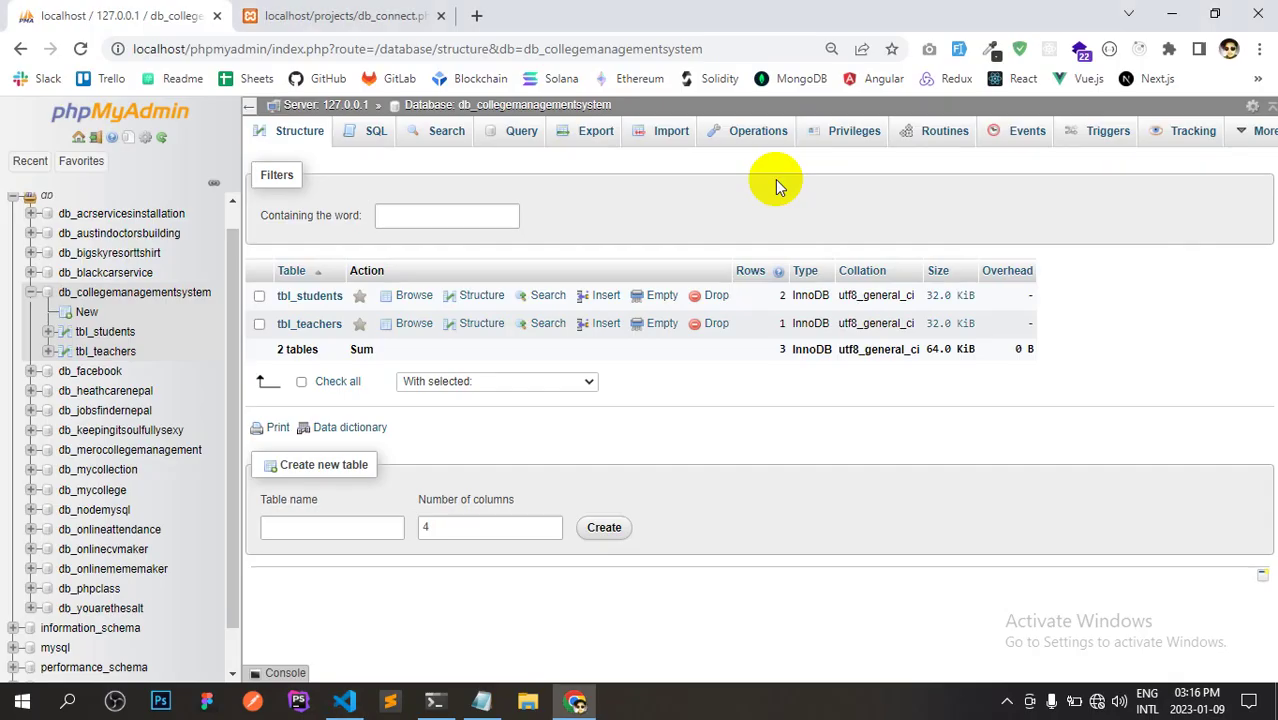
Open phpMyAdmin from the localhost XAMPP dashboard in a new Chrome tab, then return to db_connect.php.
{"action": "left_click_drag", "start_coordinate": [234, 262], "coordinate": [234, 236]}
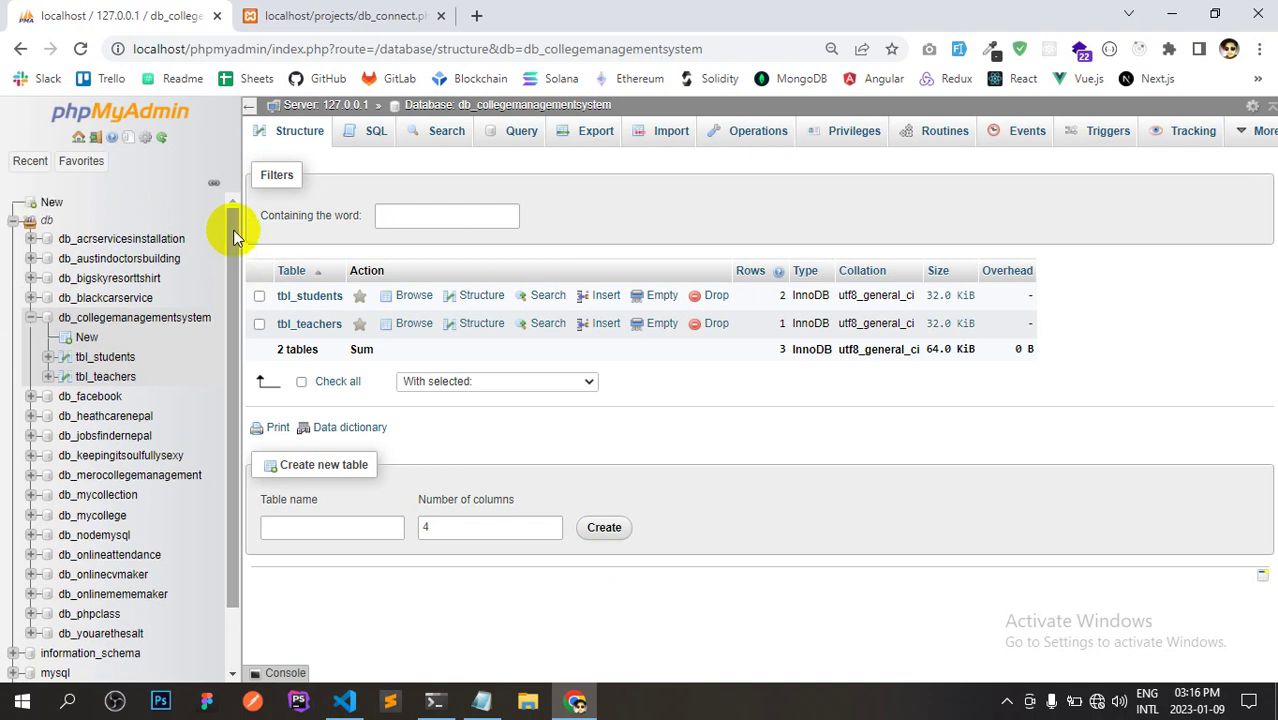
{"action": "left_click", "coordinate": [476, 15]}
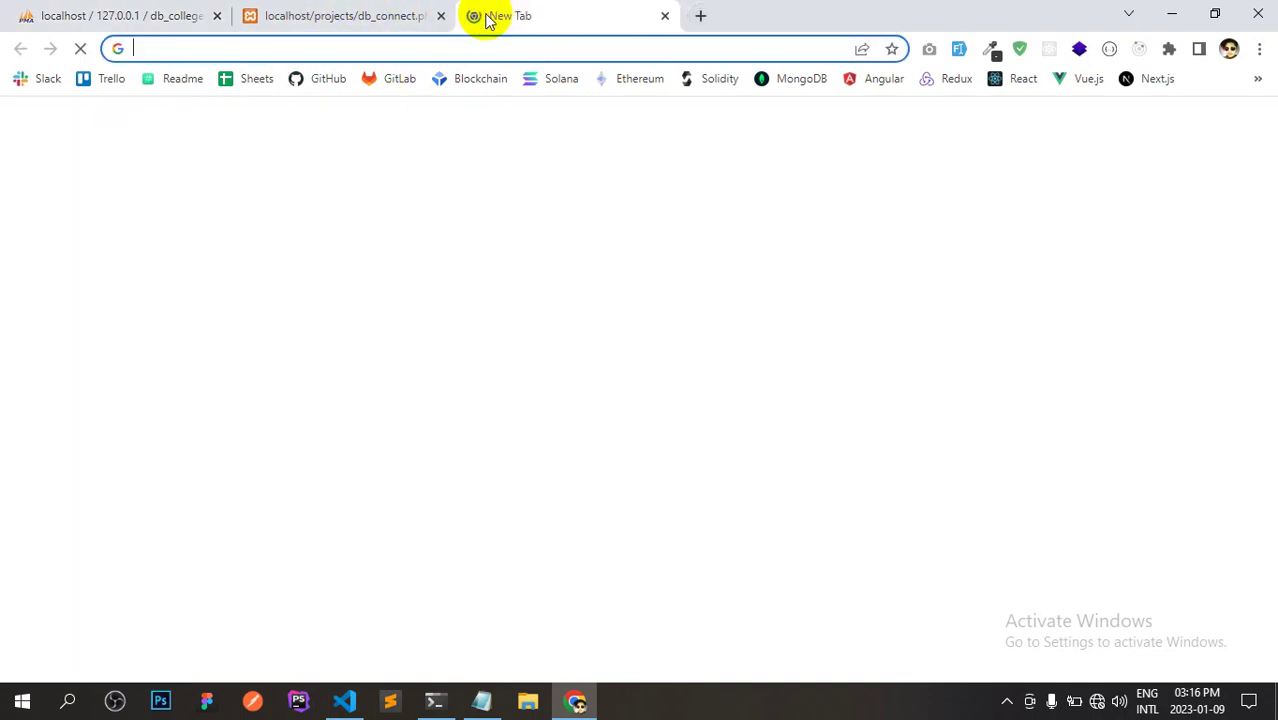
{"action": "type", "text": "lo"}
{"action": "key", "text": "Return"}
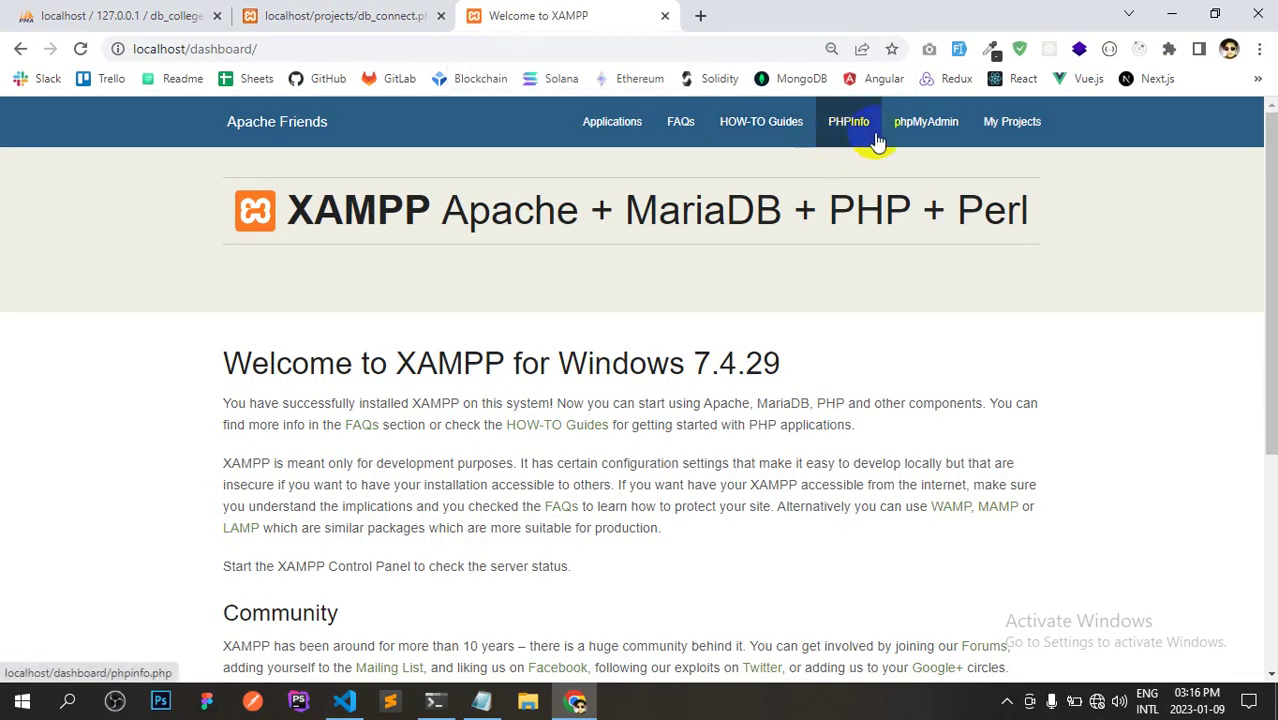
{"action": "left_click", "coordinate": [912, 135]}
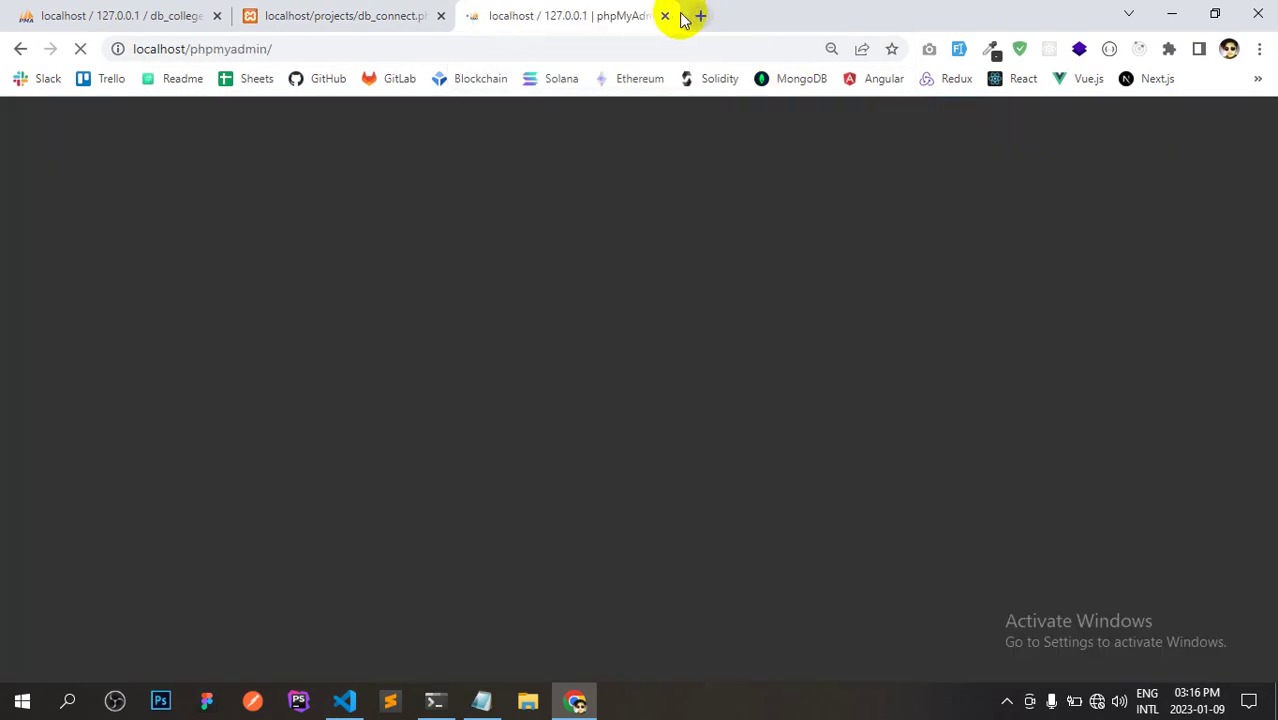
{"action": "key", "text": "alt+Tab"}
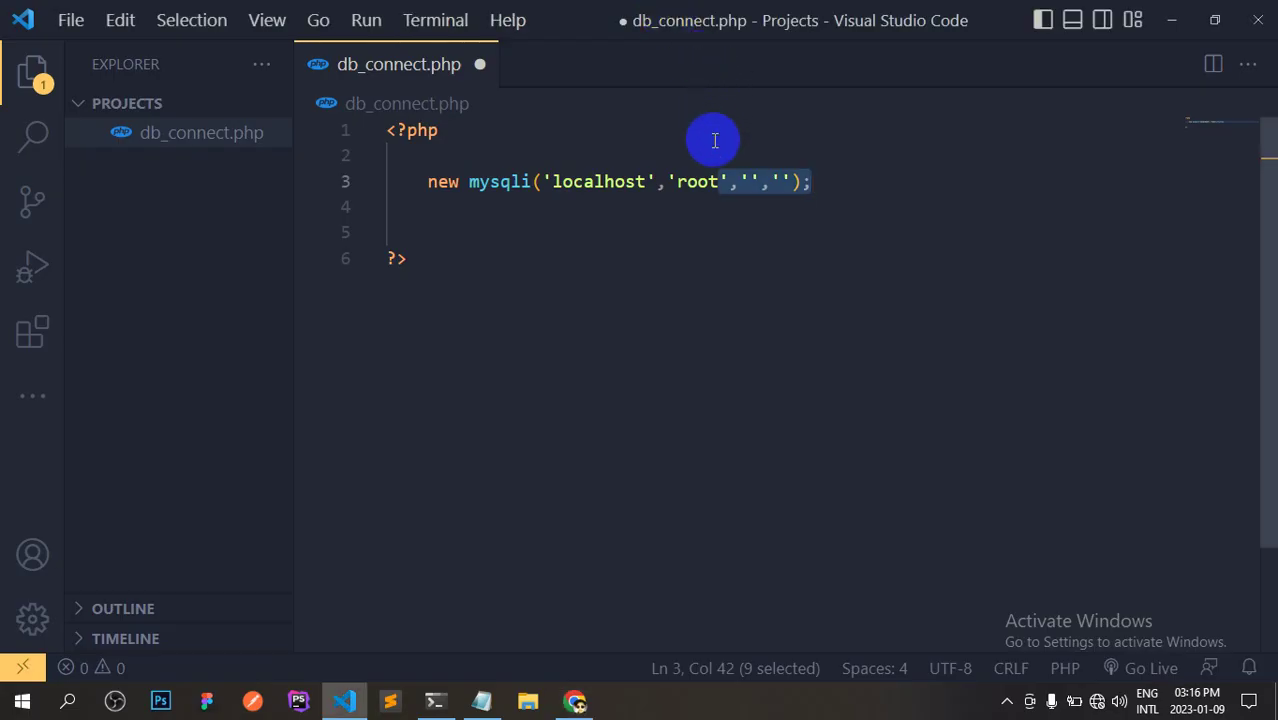